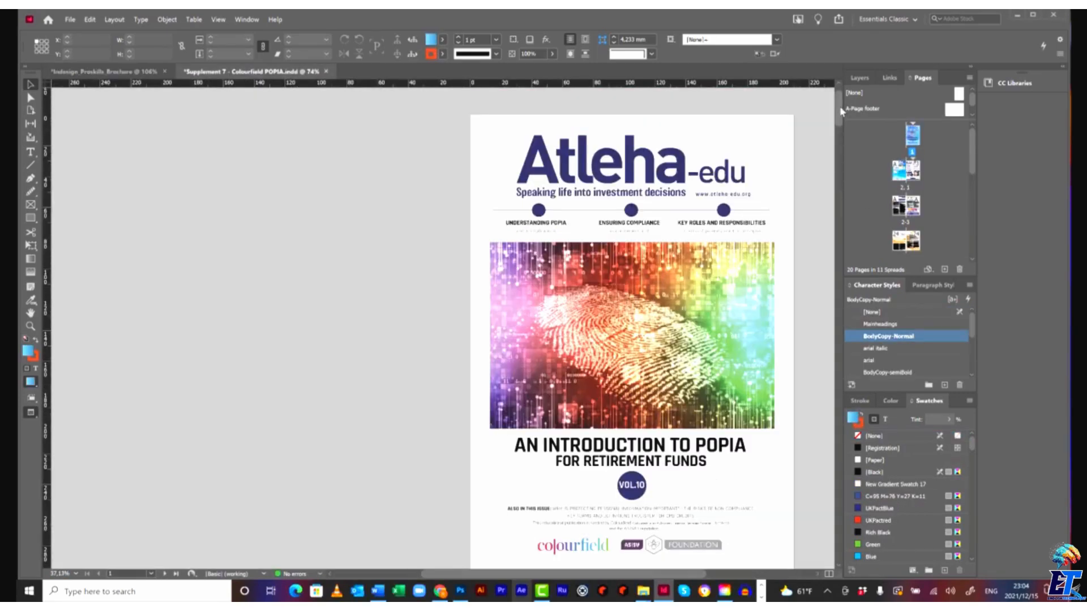
- Switch to the Indesign_Proskills_Brochure document and look over its cover and the spread of pages 2-3
{"action": "mouse_move", "coordinate": [839, 109]}
{"action": "left_mouse_down"}
{"action": "mouse_move", "coordinate": [847, 298]}
{"action": "mouse_move", "coordinate": [843, 96]}
{"action": "left_mouse_up"}
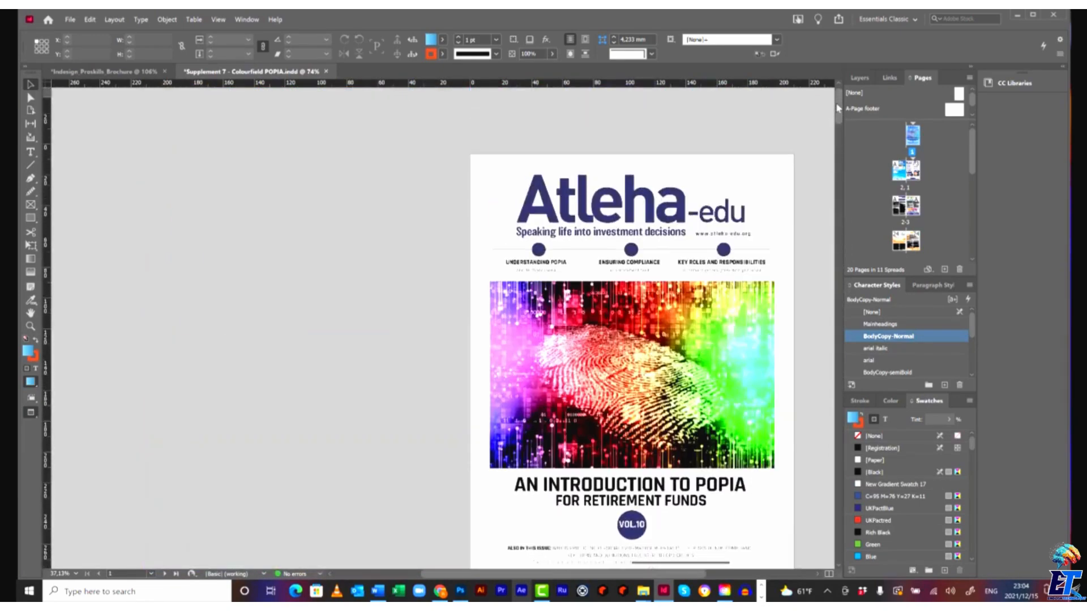
{"action": "left_click", "coordinate": [91, 72]}
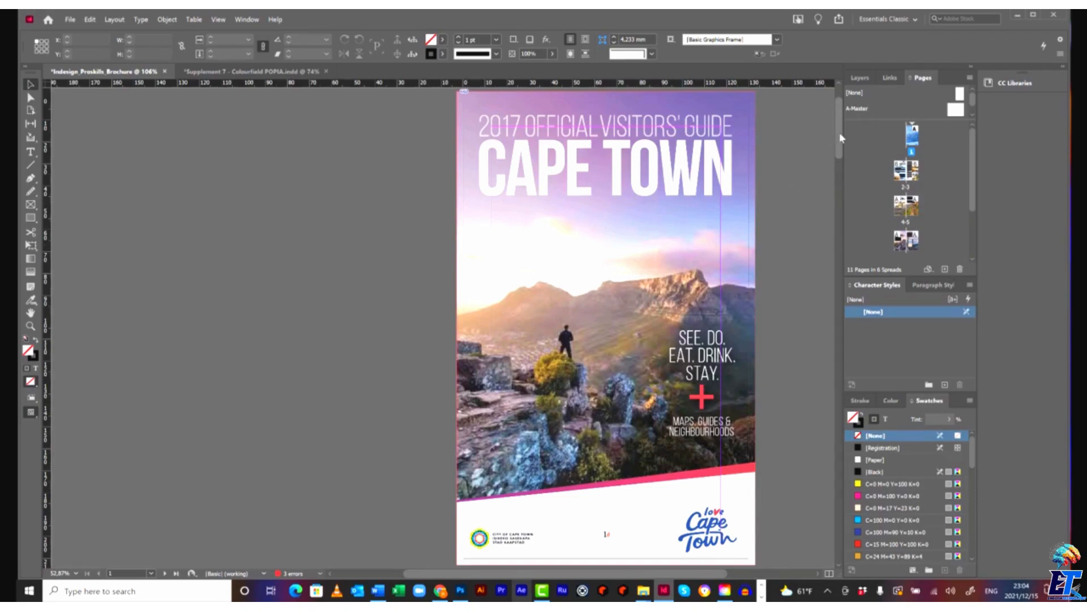
{"action": "left_click_drag", "start_coordinate": [840, 136], "coordinate": [828, 217]}
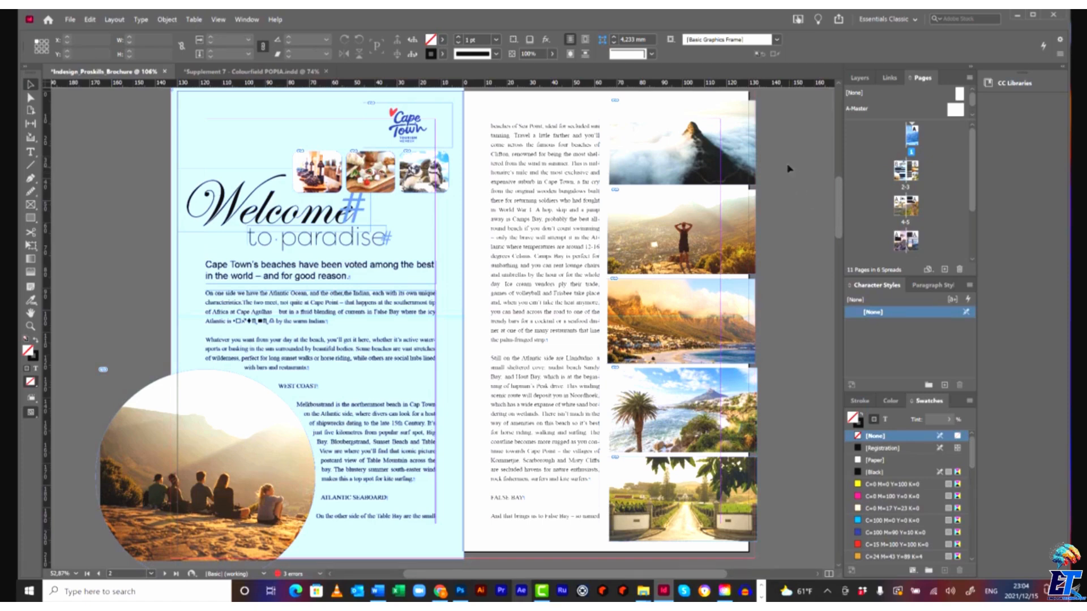
{"action": "left_click", "coordinate": [731, 221]}
{"action": "left_click", "coordinate": [785, 230]}
{"action": "scroll", "coordinate": [730, 218], "scroll_direction": "up", "scroll_amount": 10}
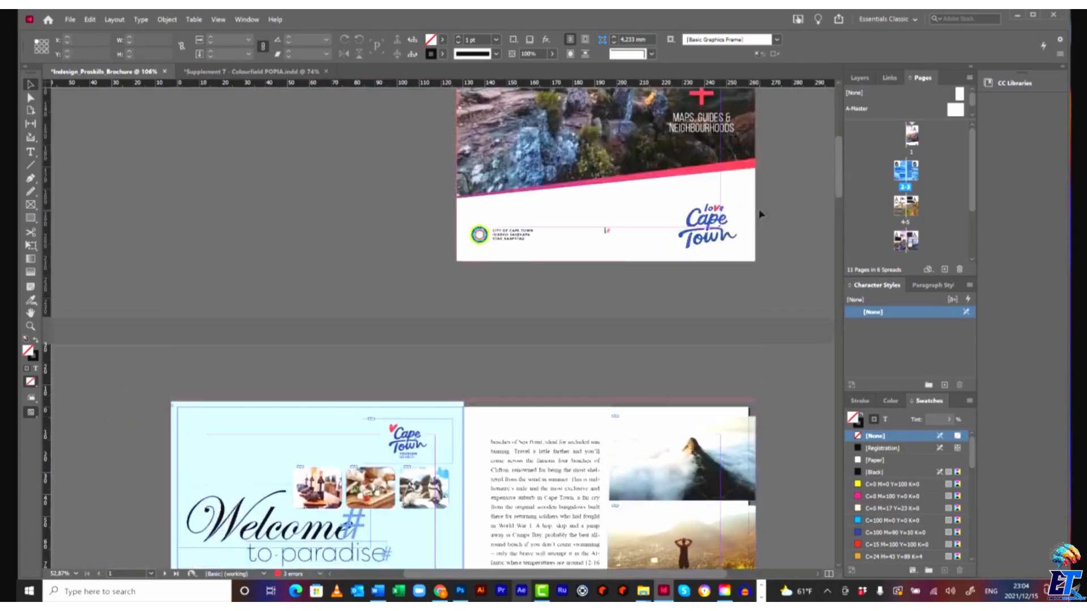
- Show the brochure in Preview screen mode around the cover and pages 2-3, and return to Normal mode
{"action": "left_click", "coordinate": [30, 412]}
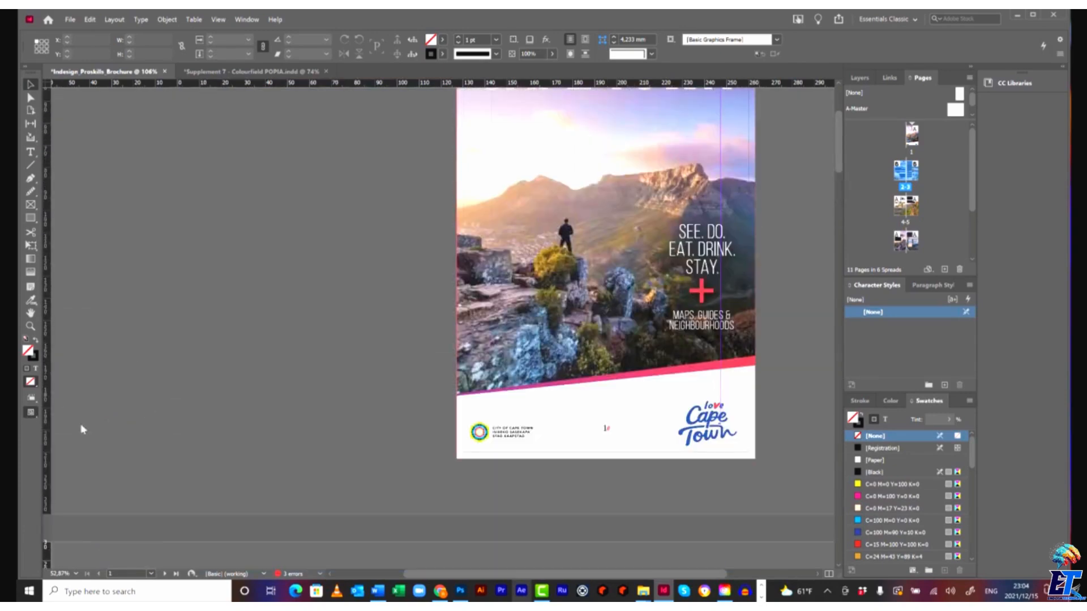
{"action": "left_click", "coordinate": [69, 428]}
{"action": "scroll", "coordinate": [142, 298], "scroll_direction": "down", "scroll_amount": 10}
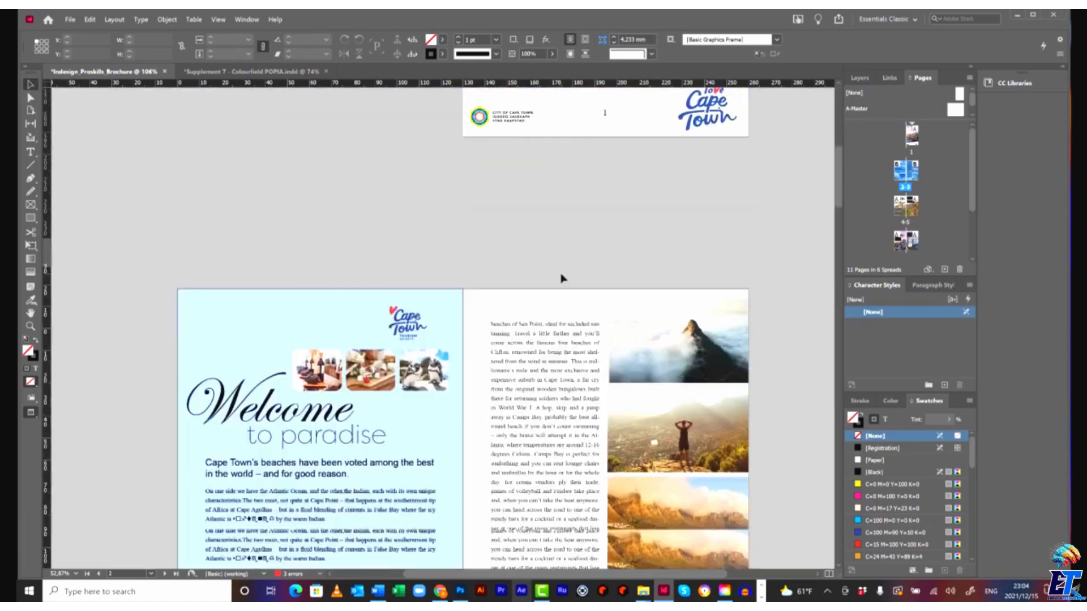
{"action": "left_click", "coordinate": [32, 413]}
{"action": "left_click", "coordinate": [72, 428]}
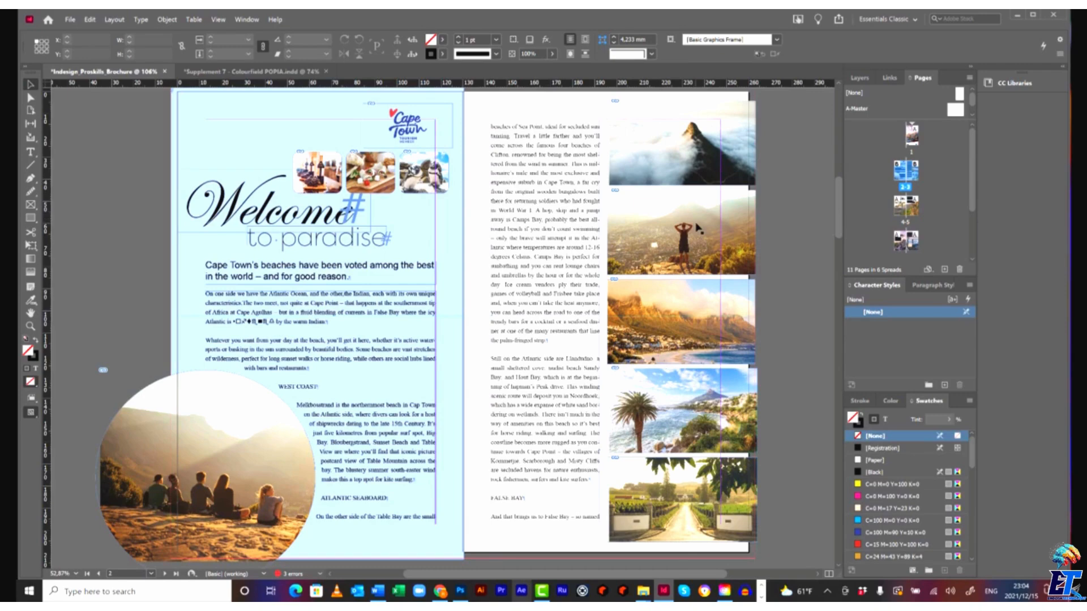
- Compare the frame and the image content of page 3's second photo using the Selection and Direct Selection tools, and deselect it
{"action": "left_click", "coordinate": [734, 216]}
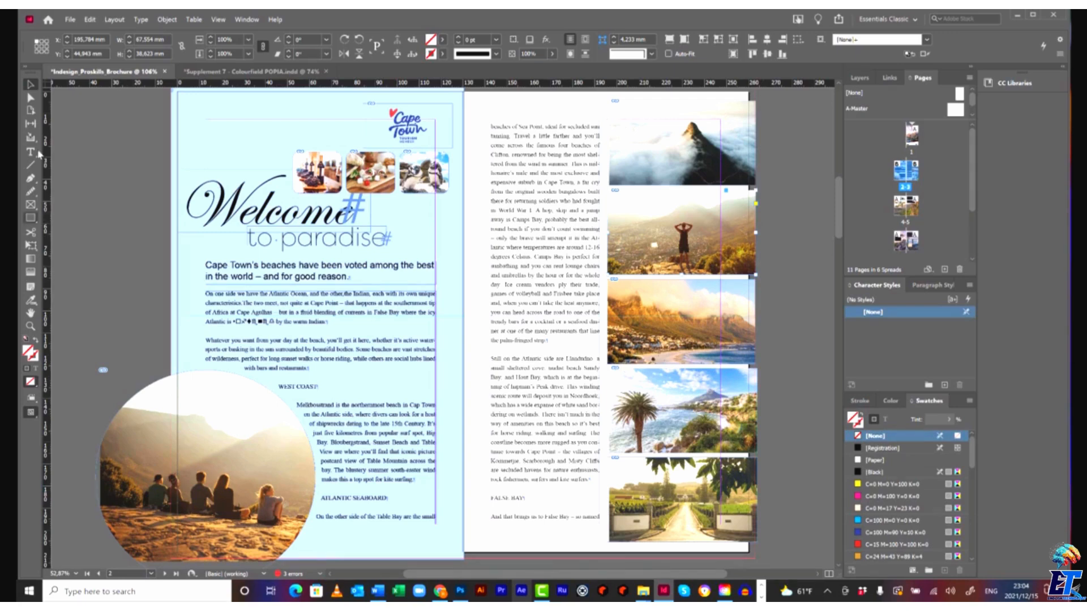
{"action": "key", "text": "a"}
{"action": "left_click", "coordinate": [705, 229]}
{"action": "mouse_move", "coordinate": [742, 218]}
{"action": "left_mouse_down"}
{"action": "mouse_move", "coordinate": [701, 248]}
{"action": "mouse_move", "coordinate": [744, 207]}
{"action": "mouse_move", "coordinate": [738, 218]}
{"action": "left_mouse_up"}
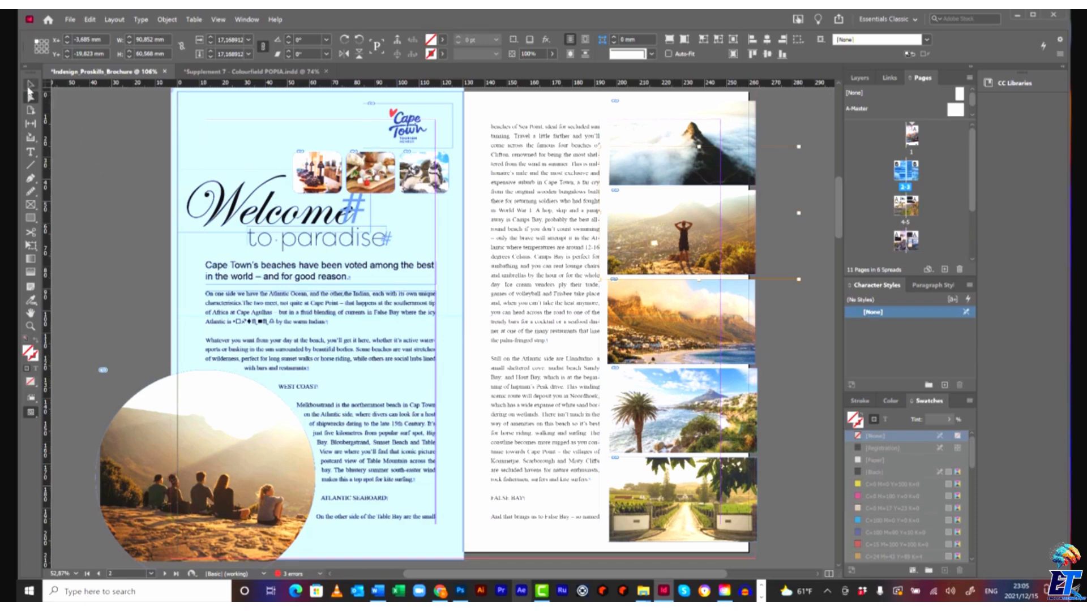
{"action": "left_click", "coordinate": [30, 91]}
{"action": "left_click", "coordinate": [103, 177]}
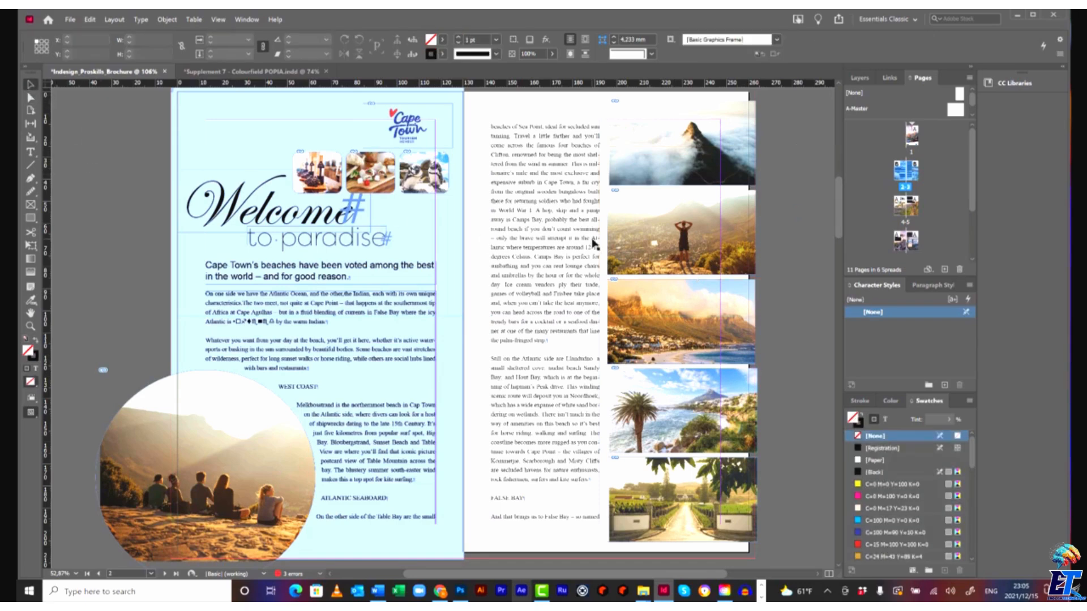
{"action": "left_click", "coordinate": [638, 230]}
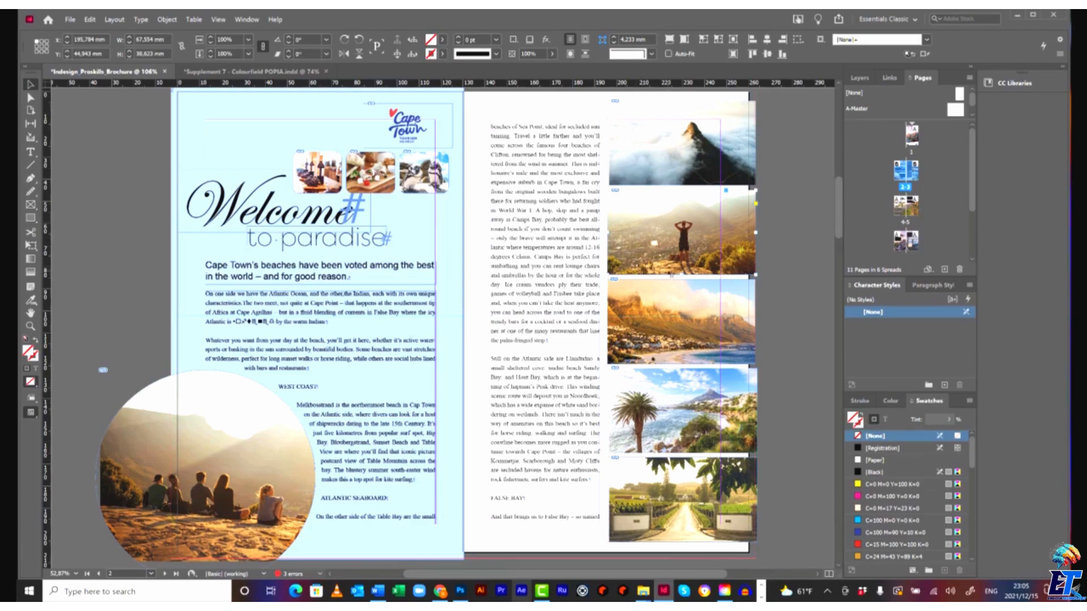
{"action": "left_click", "coordinate": [31, 97]}
{"action": "left_click", "coordinate": [746, 226]}
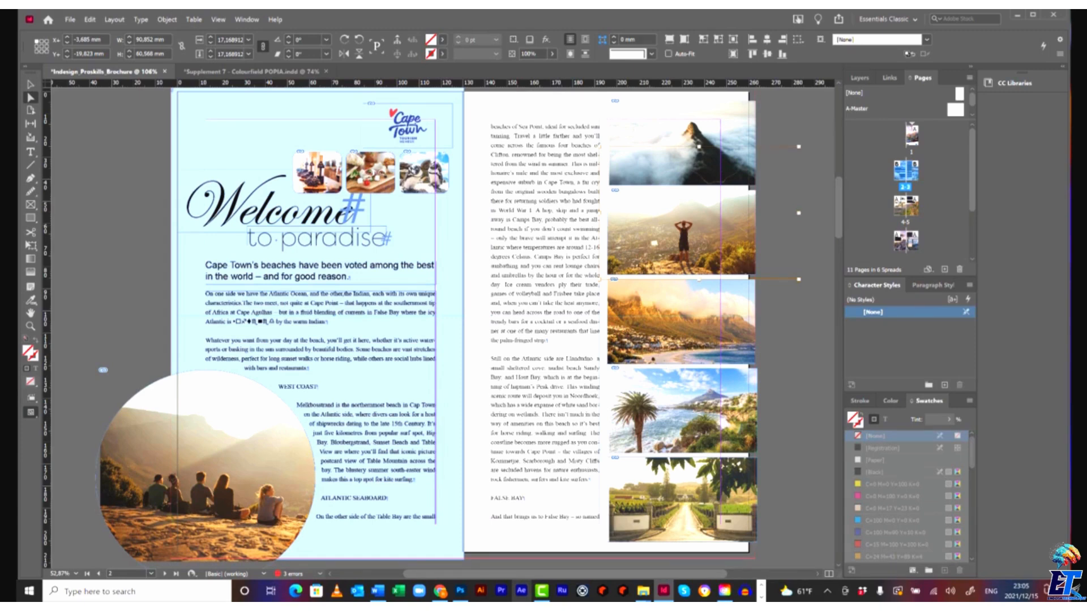
{"action": "left_click", "coordinate": [31, 85]}
{"action": "left_click", "coordinate": [813, 315]}
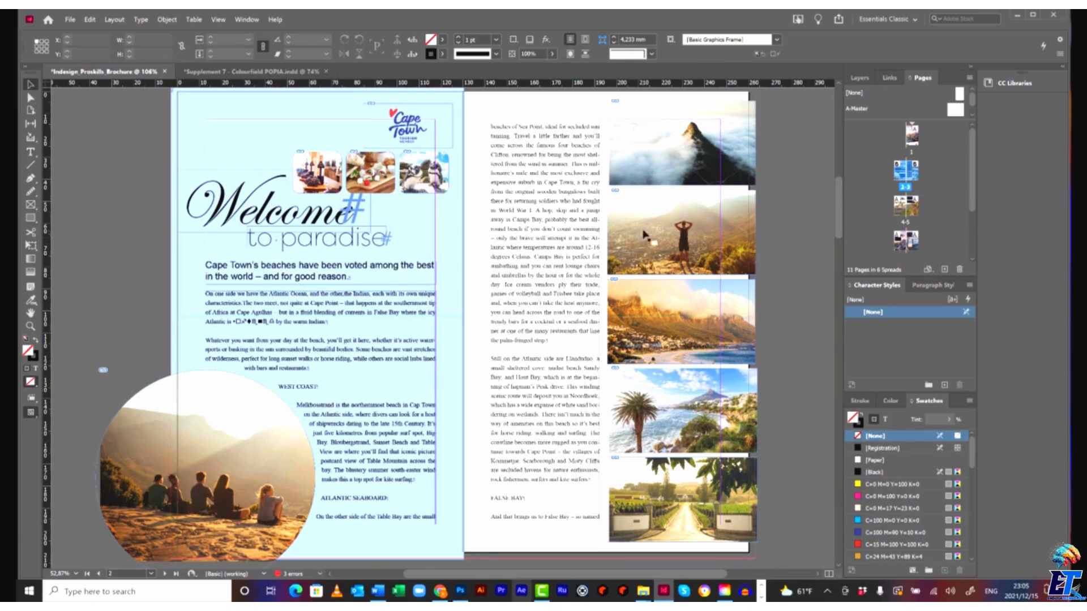
- Examine the link information of the second photo on page 3, including format, colour space and resolution, and close the Links display
{"action": "left_click", "coordinate": [248, 21]}
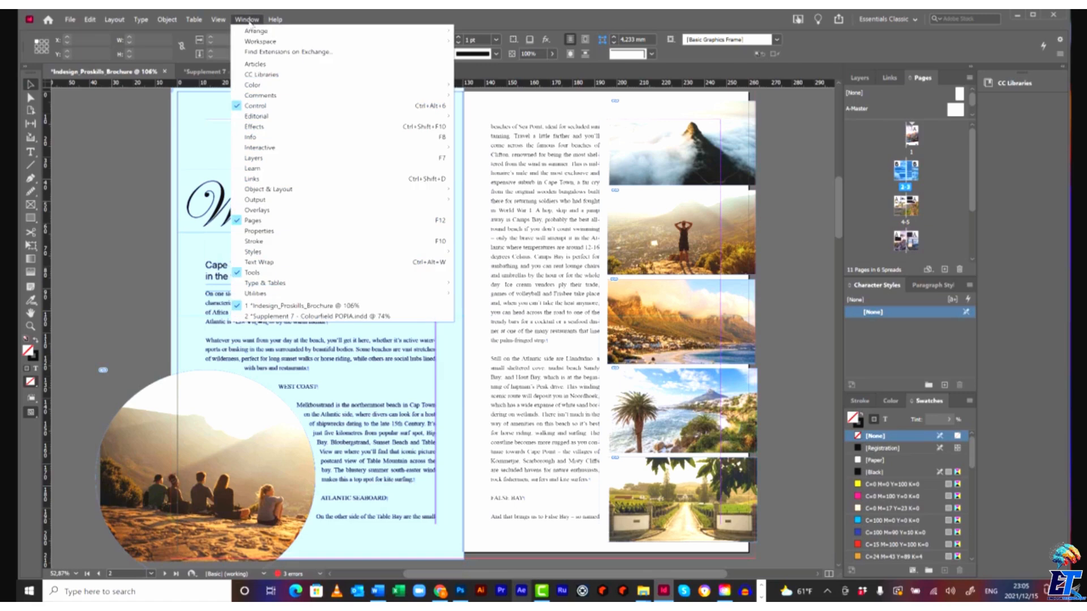
{"action": "left_click", "coordinate": [284, 180]}
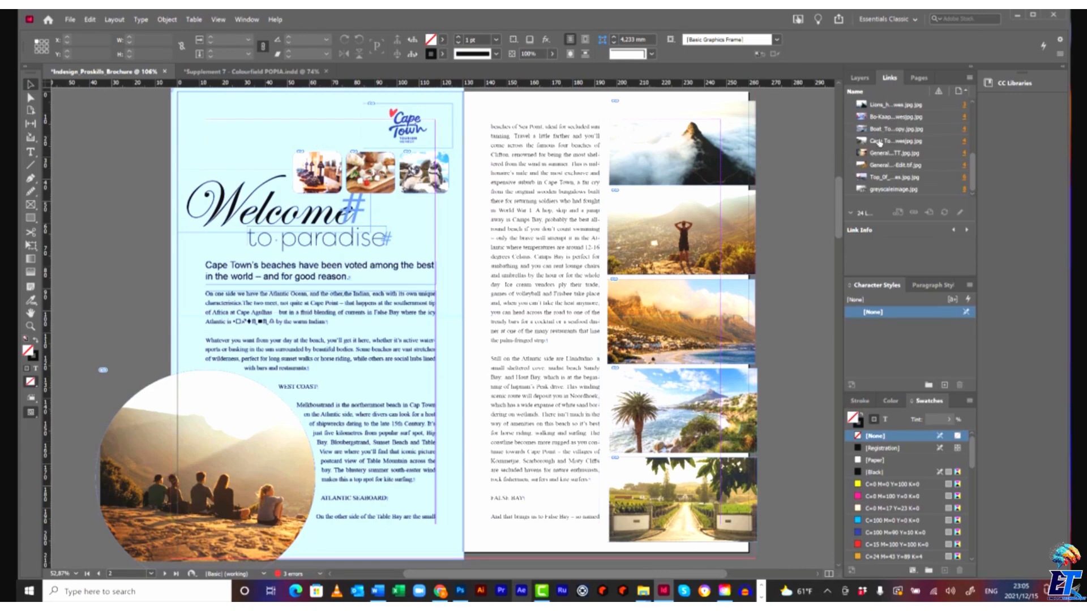
{"action": "left_click_drag", "start_coordinate": [885, 91], "coordinate": [458, 145]}
{"action": "left_click", "coordinate": [706, 220]}
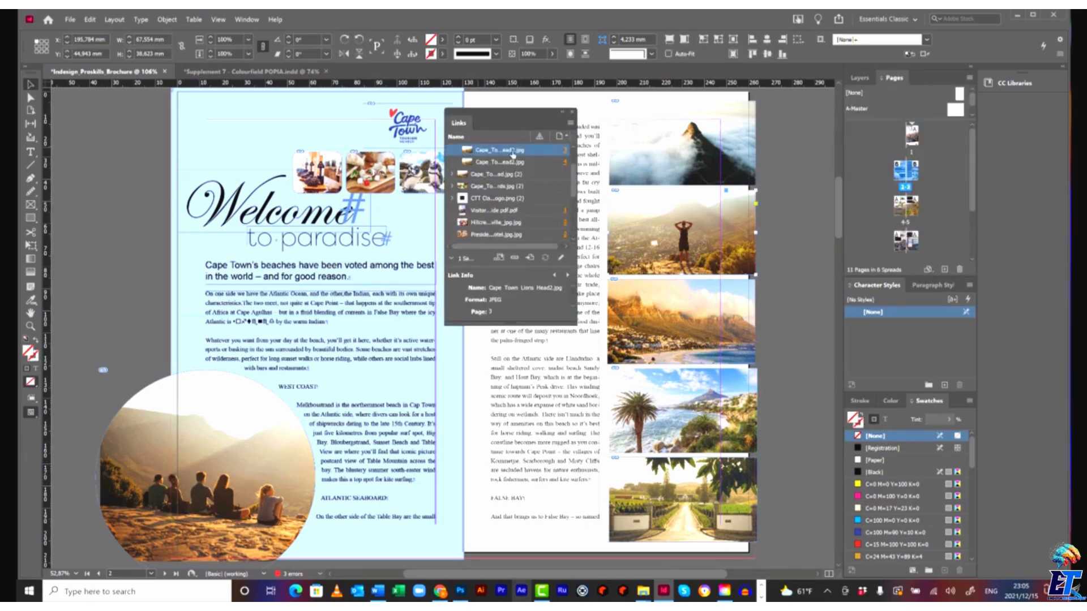
{"action": "left_click_drag", "start_coordinate": [508, 324], "coordinate": [508, 423]}
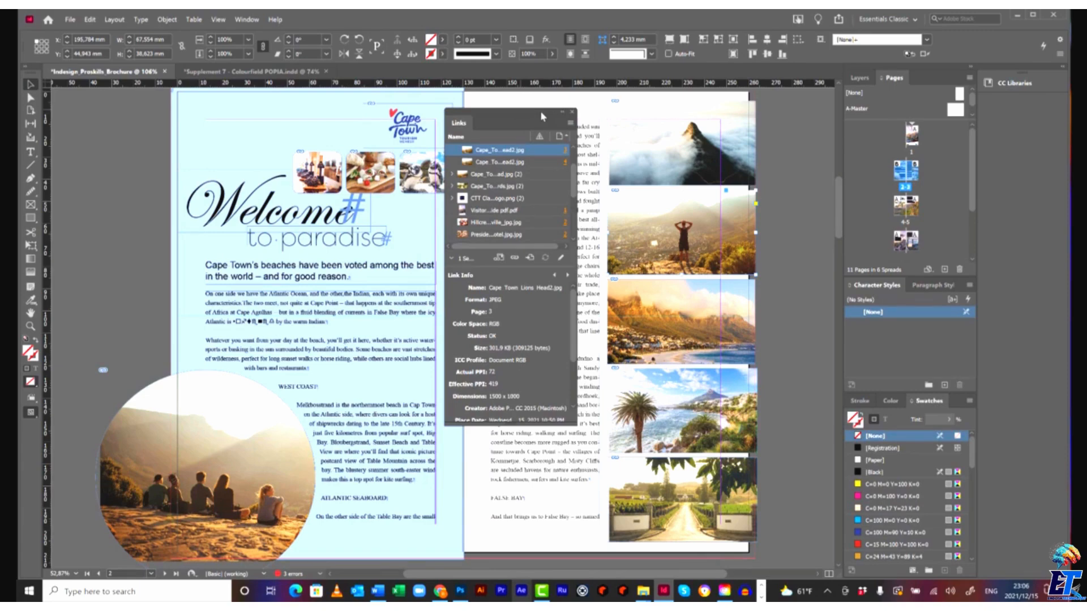
{"action": "left_click", "coordinate": [572, 113]}
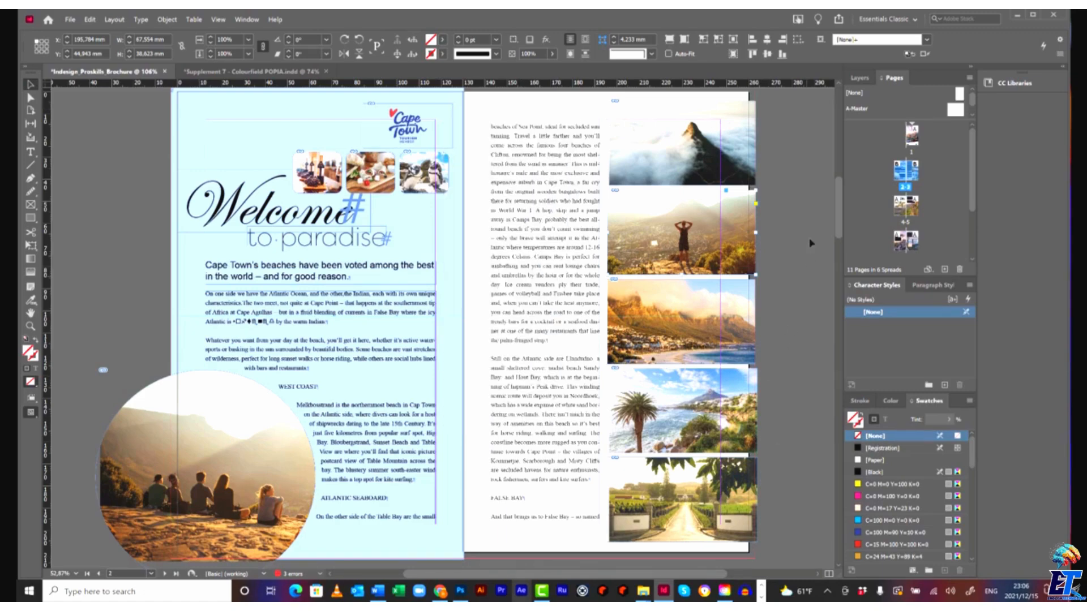
- Look through the brochure's cover and the spreads of pages 2-3 and 4-5, ending at the cover
{"action": "scroll", "coordinate": [808, 240], "scroll_direction": "up", "scroll_amount": 5}
{"action": "scroll", "coordinate": [809, 240], "scroll_direction": "up", "scroll_amount": 6}
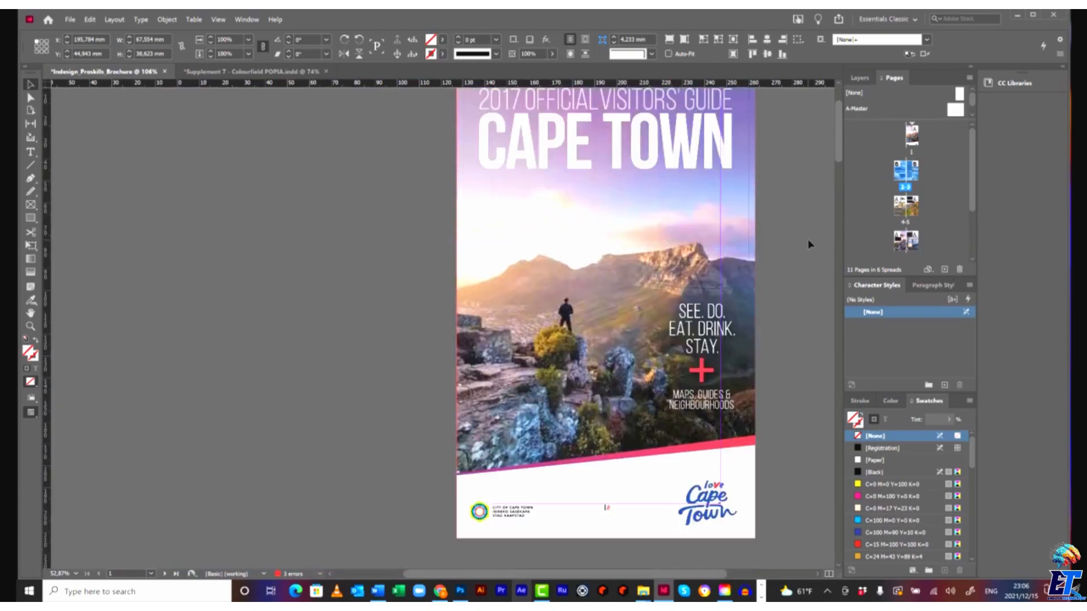
{"action": "scroll", "coordinate": [808, 241], "scroll_direction": "down", "scroll_amount": 5}
{"action": "scroll", "coordinate": [807, 244], "scroll_direction": "down", "scroll_amount": 14}
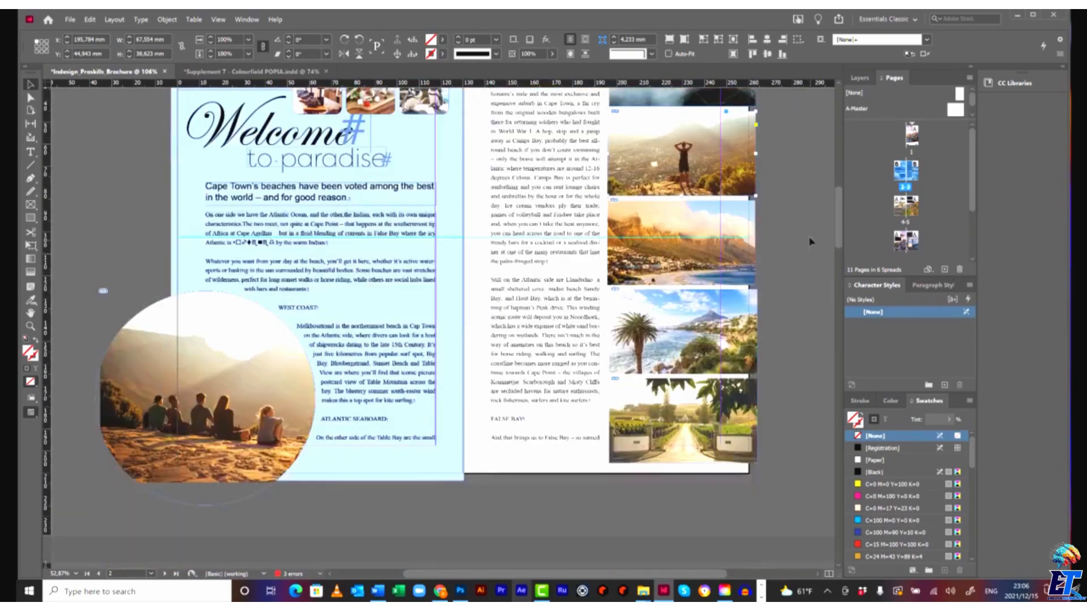
{"action": "scroll", "coordinate": [545, 387], "scroll_direction": "down", "scroll_amount": 8}
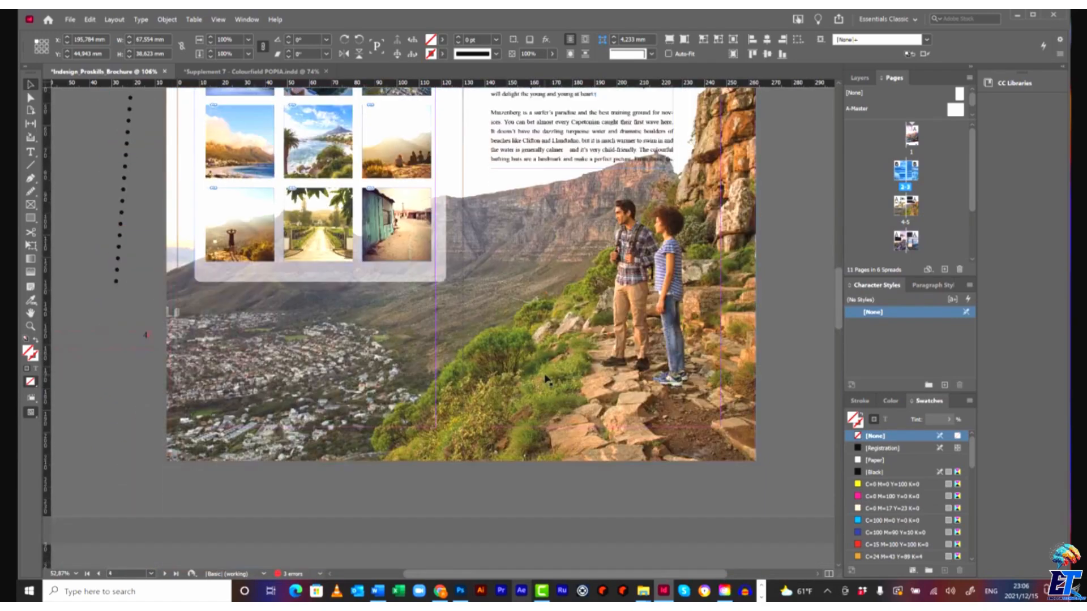
{"action": "scroll", "coordinate": [545, 379], "scroll_direction": "up", "scroll_amount": 8}
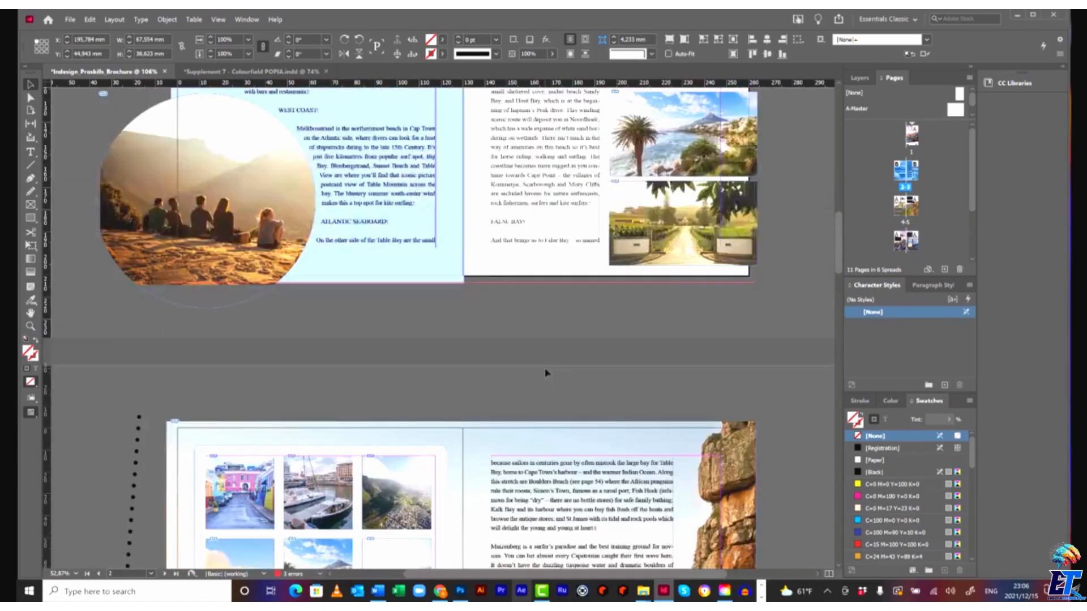
{"action": "scroll", "coordinate": [545, 372], "scroll_direction": "up", "scroll_amount": 12}
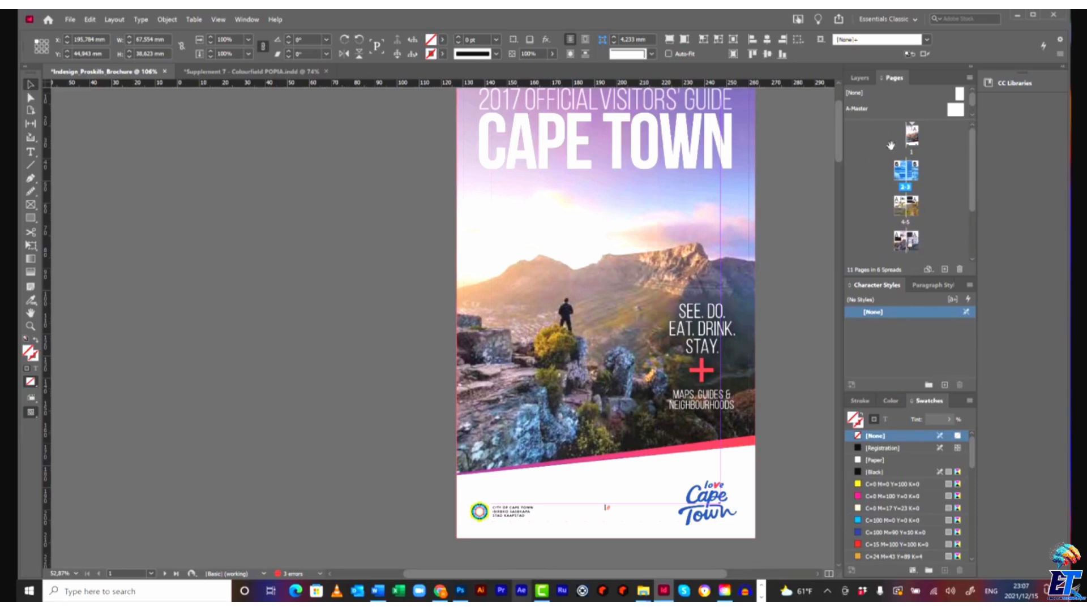
- Apply the A-Master to page 2 and open the A-Master spread for editing
{"action": "left_click", "coordinate": [938, 166]}
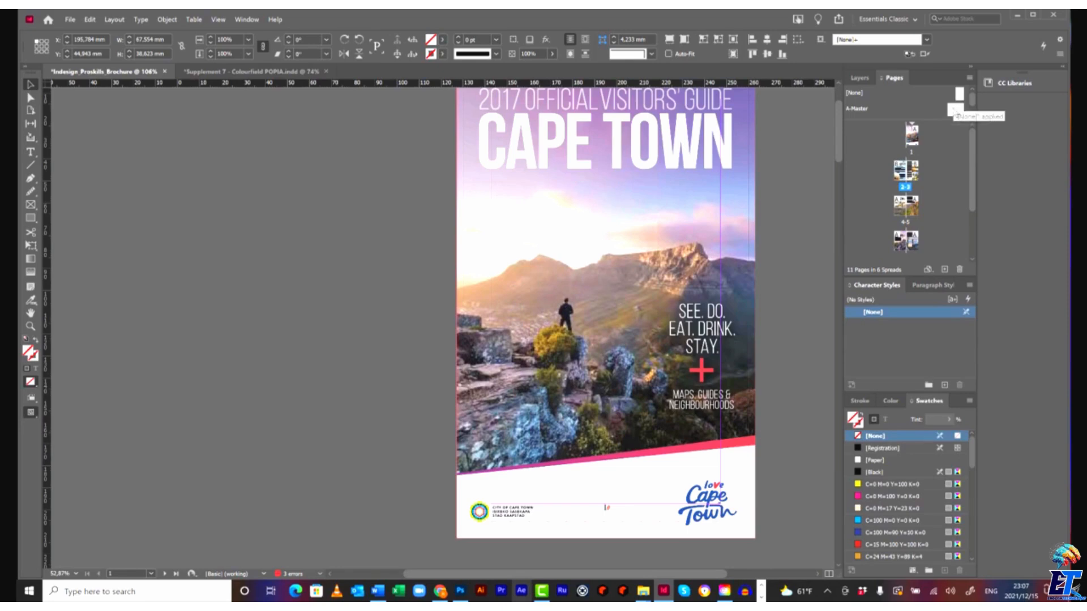
{"action": "left_click_drag", "start_coordinate": [952, 110], "coordinate": [901, 171]}
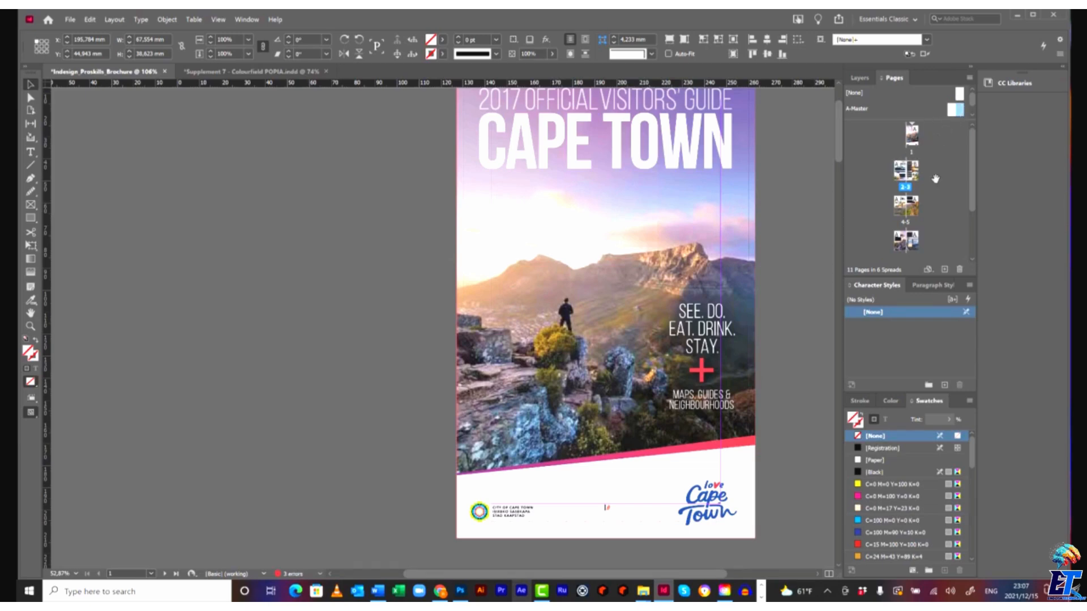
{"action": "double_click", "coordinate": [953, 109]}
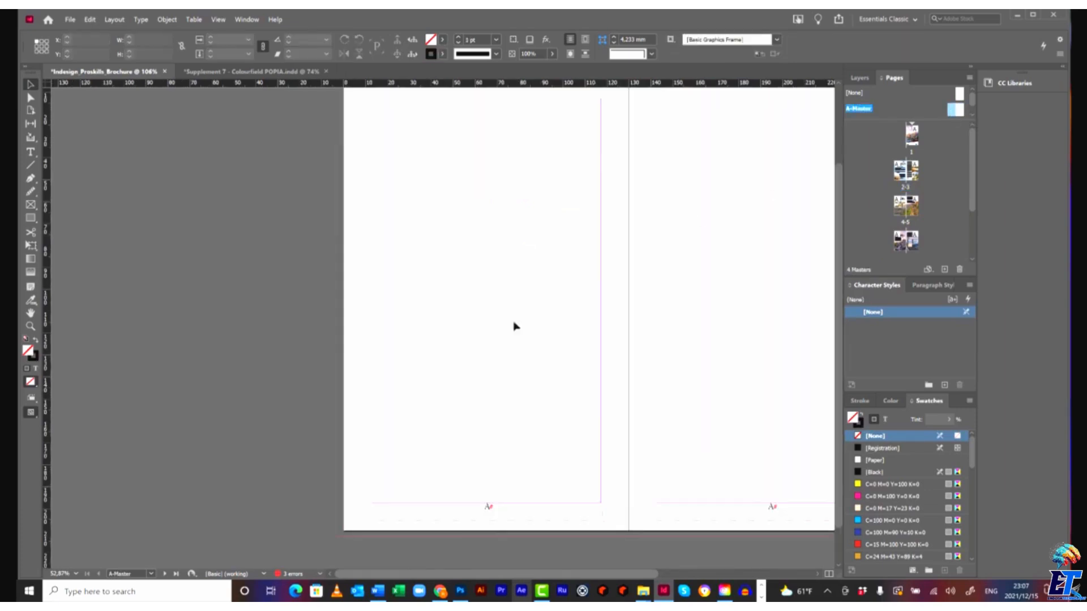
{"action": "left_click_drag", "start_coordinate": [644, 579], "coordinate": [689, 576]}
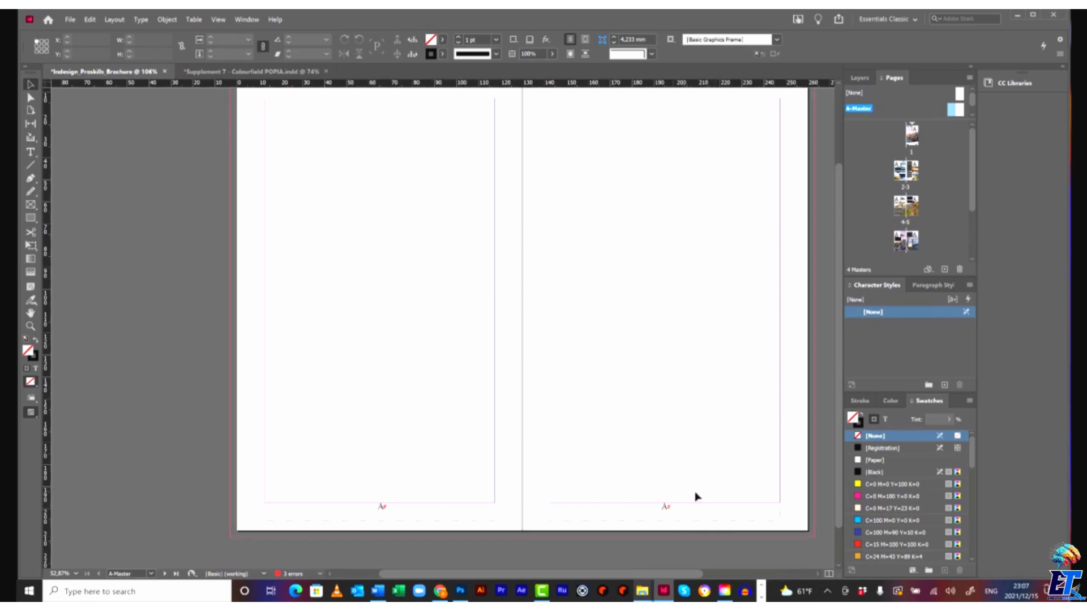
- Delete the page-number frames at the foot of both A-Master pages and return to the spread of pages 2-3
{"action": "left_click", "coordinate": [354, 519]}
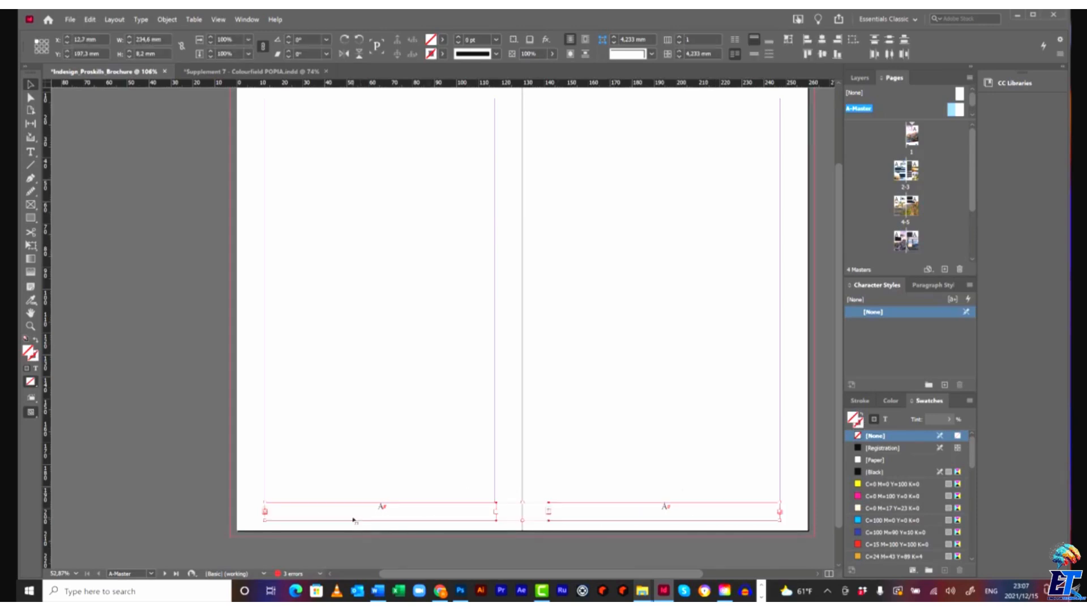
{"action": "key", "text": "Delete"}
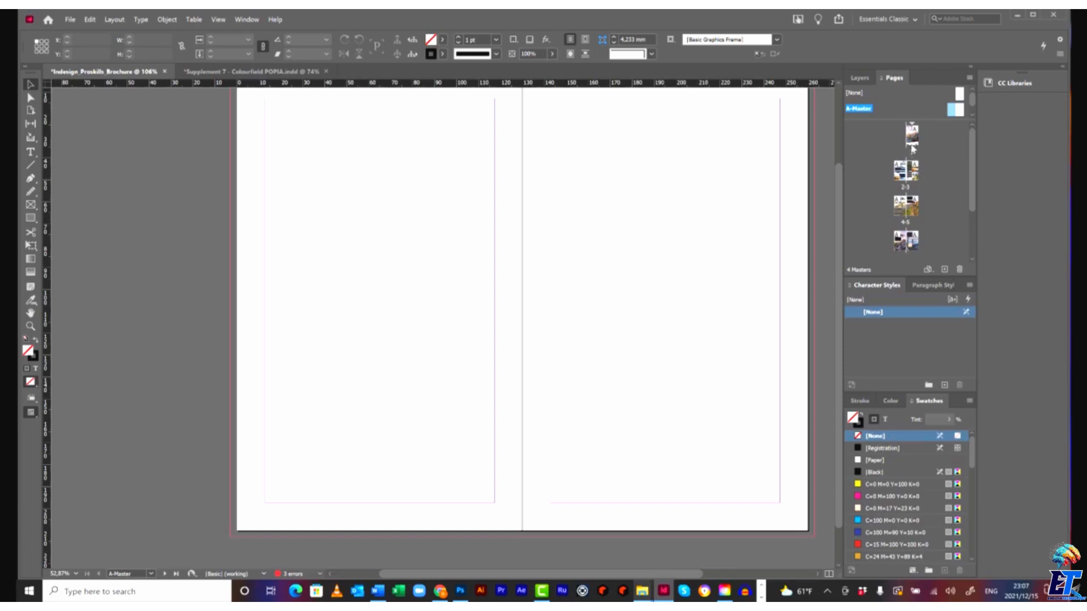
{"action": "double_click", "coordinate": [906, 170]}
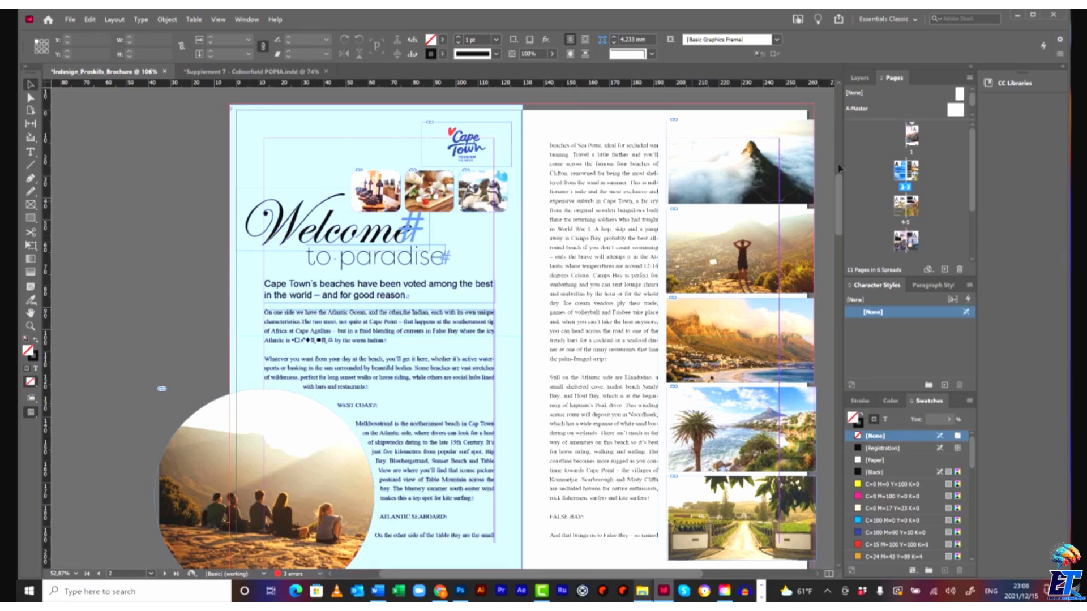
- Display the document's layers and check which layer holds the body text and the photos on pages 2-3
{"action": "left_click", "coordinate": [861, 79]}
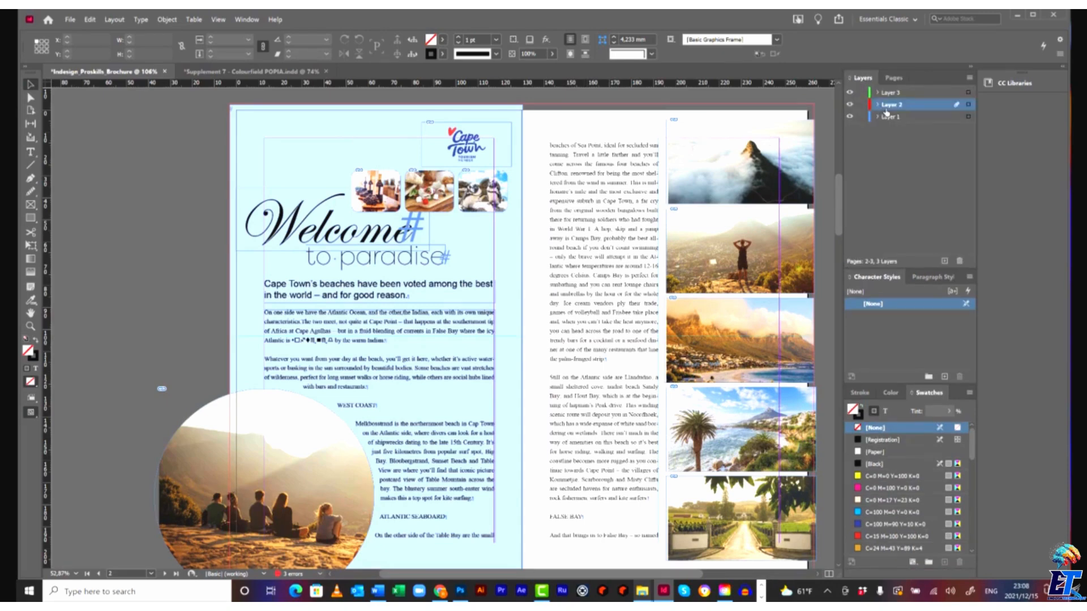
{"action": "left_click", "coordinate": [572, 193]}
{"action": "left_click", "coordinate": [428, 321]}
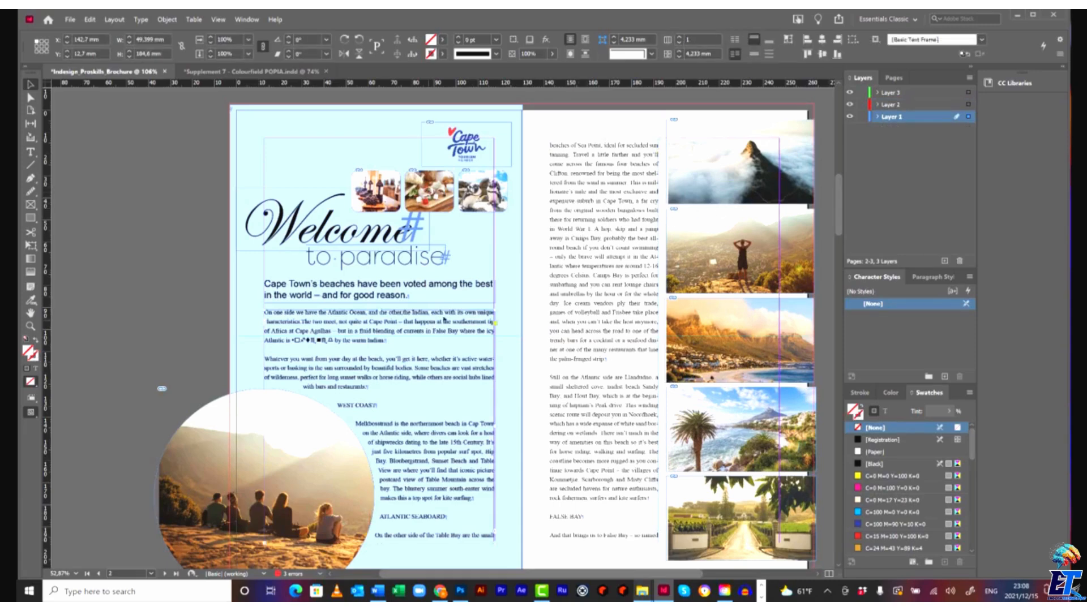
{"action": "left_click", "coordinate": [458, 298]}
{"action": "left_click", "coordinate": [559, 309]}
{"action": "left_click", "coordinate": [706, 267]}
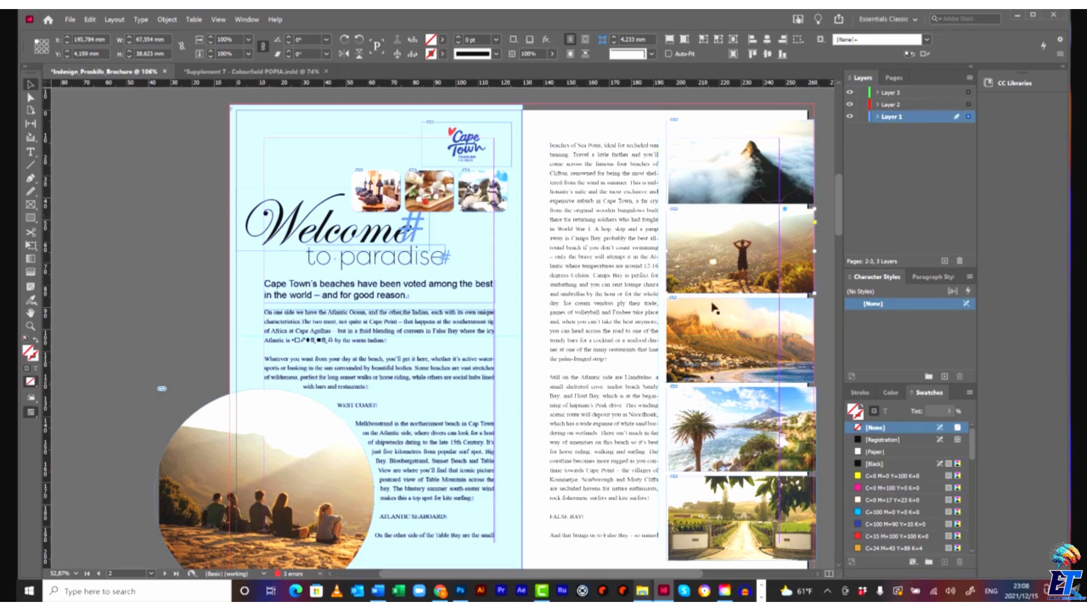
{"action": "left_click", "coordinate": [712, 331]}
- Draw a rectangle about 78 × 25 mm on Layer 2, overlapping the upper outer edge of page 2
{"action": "left_click", "coordinate": [905, 104]}
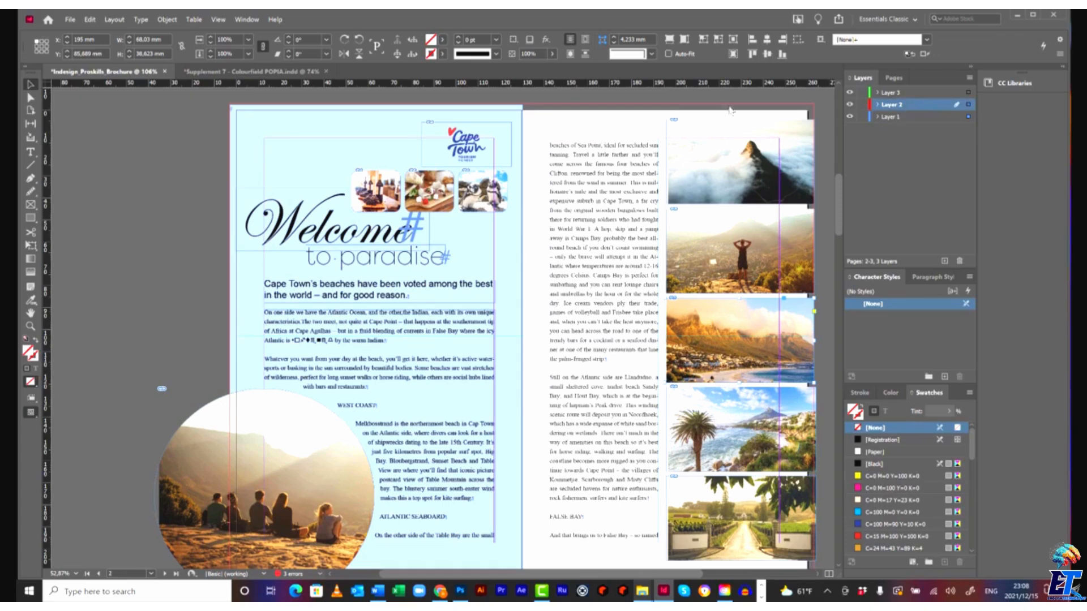
{"action": "left_click", "coordinate": [30, 219]}
{"action": "left_click_drag", "start_coordinate": [178, 123], "coordinate": [348, 180]}
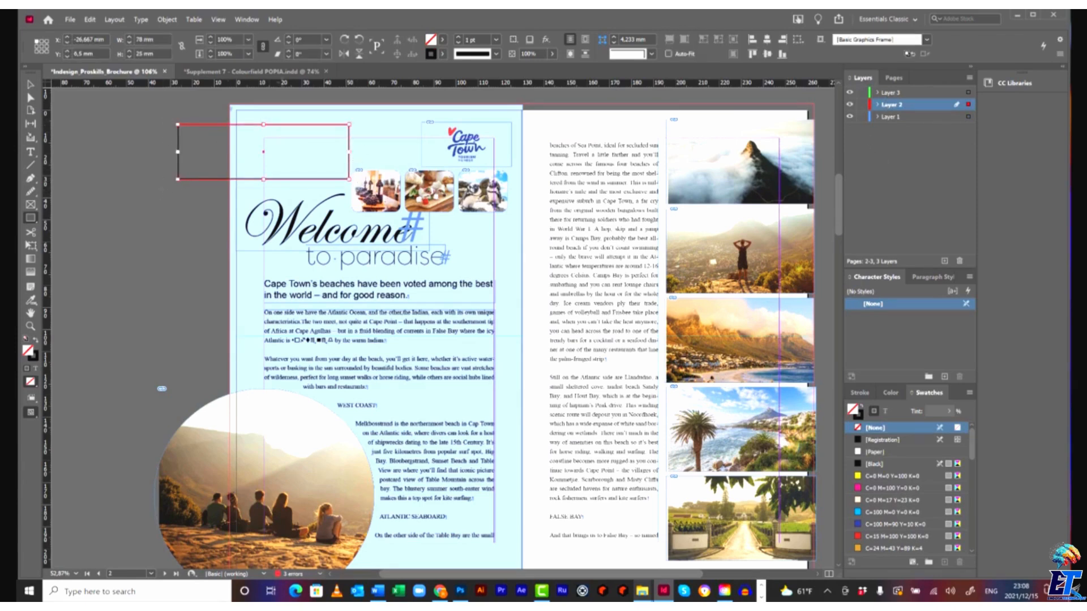
- Delete the rectangle on Layer 2 that overlaps the outer edge of page 2
{"action": "left_click", "coordinate": [30, 85]}
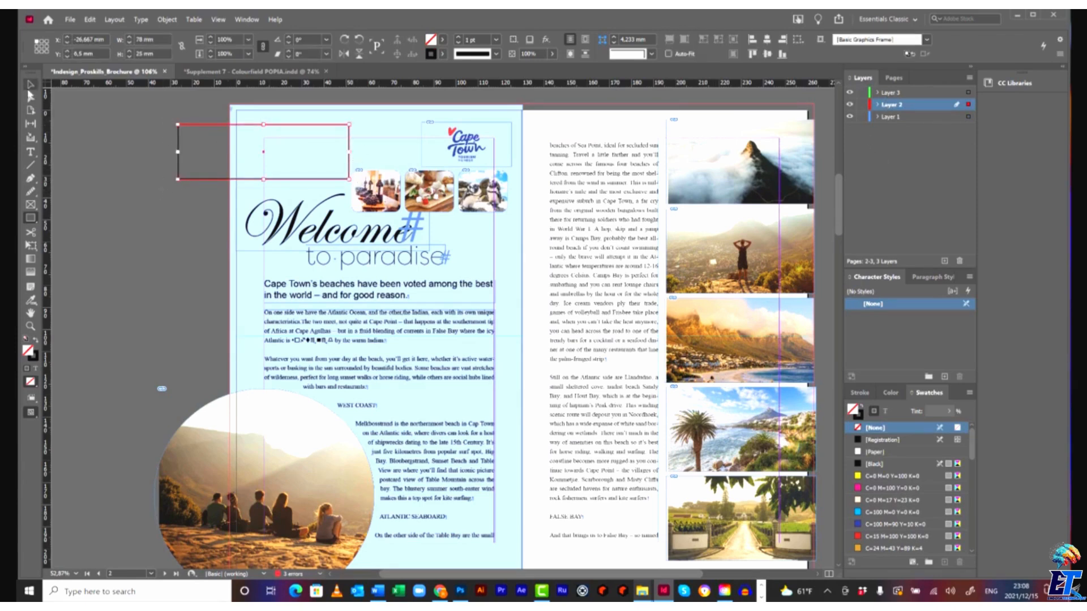
{"action": "left_click", "coordinate": [242, 170]}
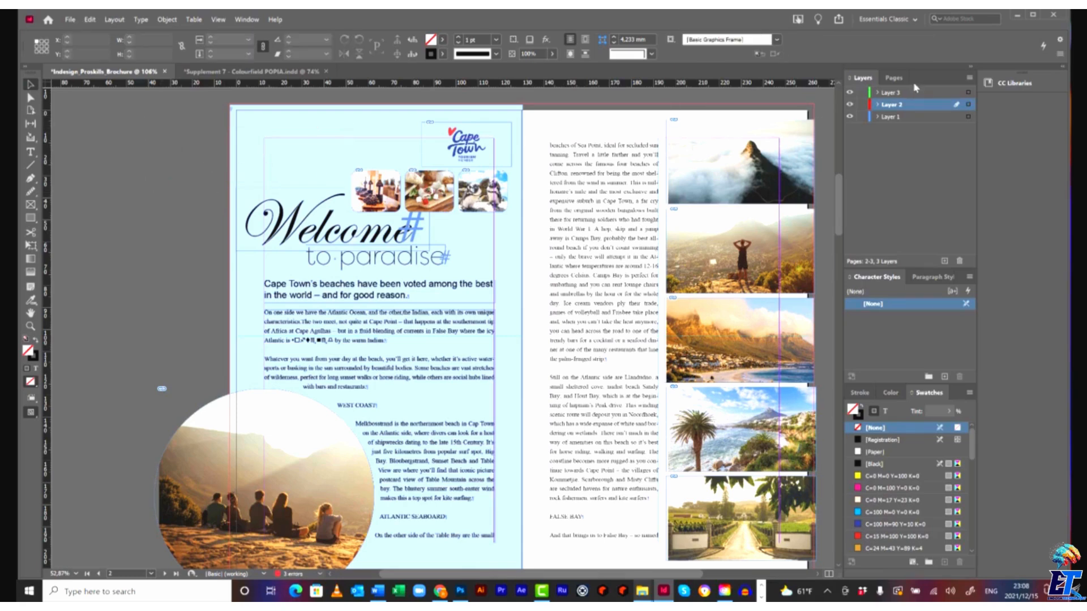
- Draw a rectangle about 44 × 27 mm on Layer 3 over the upper outer edge of page 2, and delete it
{"action": "left_click", "coordinate": [892, 93]}
{"action": "left_click", "coordinate": [31, 218]}
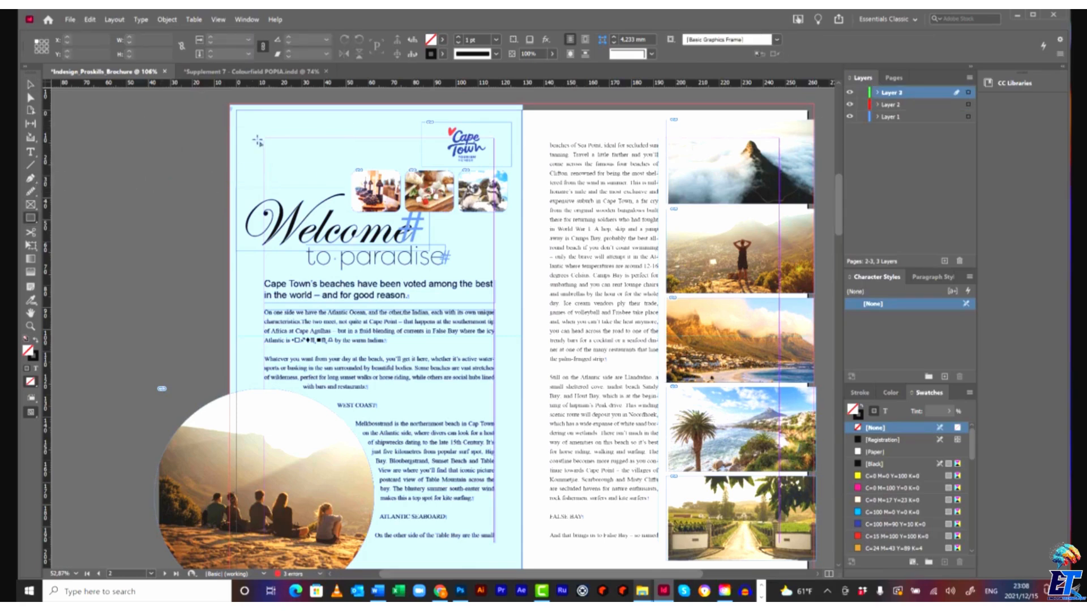
{"action": "left_click_drag", "start_coordinate": [276, 168], "coordinate": [194, 115]}
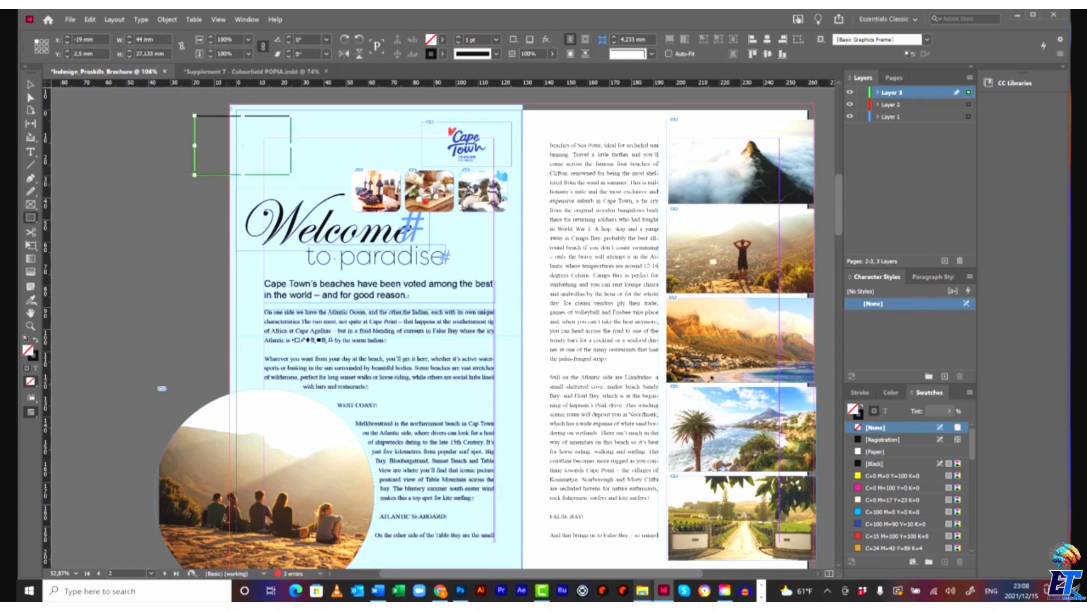
{"action": "left_click", "coordinate": [30, 84]}
{"action": "key", "text": "Delete"}
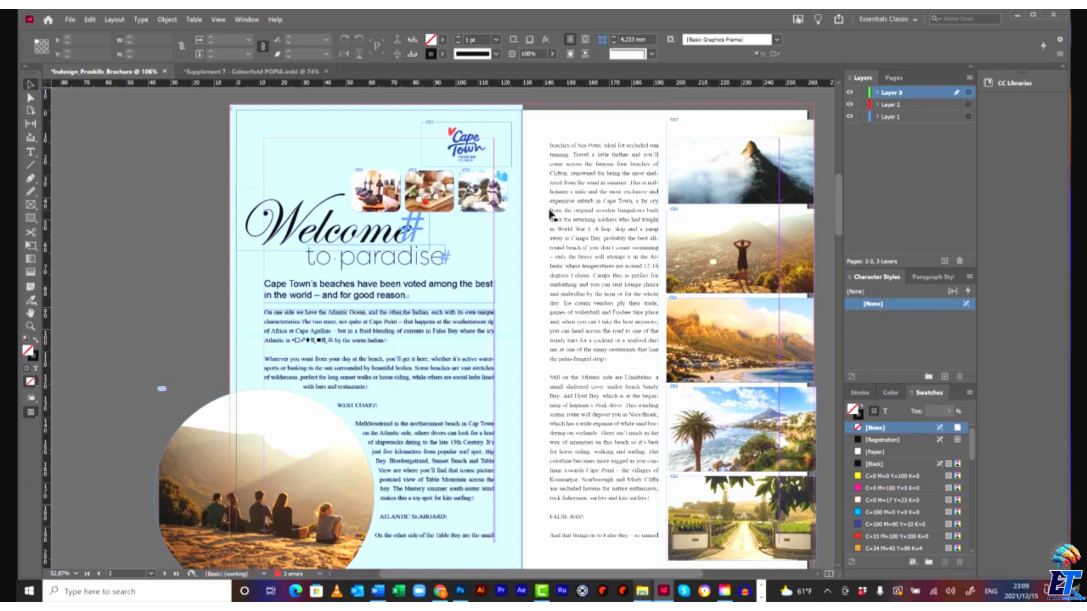
- Check which layer holds the light blue background of page 2 and the mountain photo spanning pages 4-5
{"action": "scroll", "coordinate": [544, 218], "scroll_direction": "down", "scroll_amount": 3}
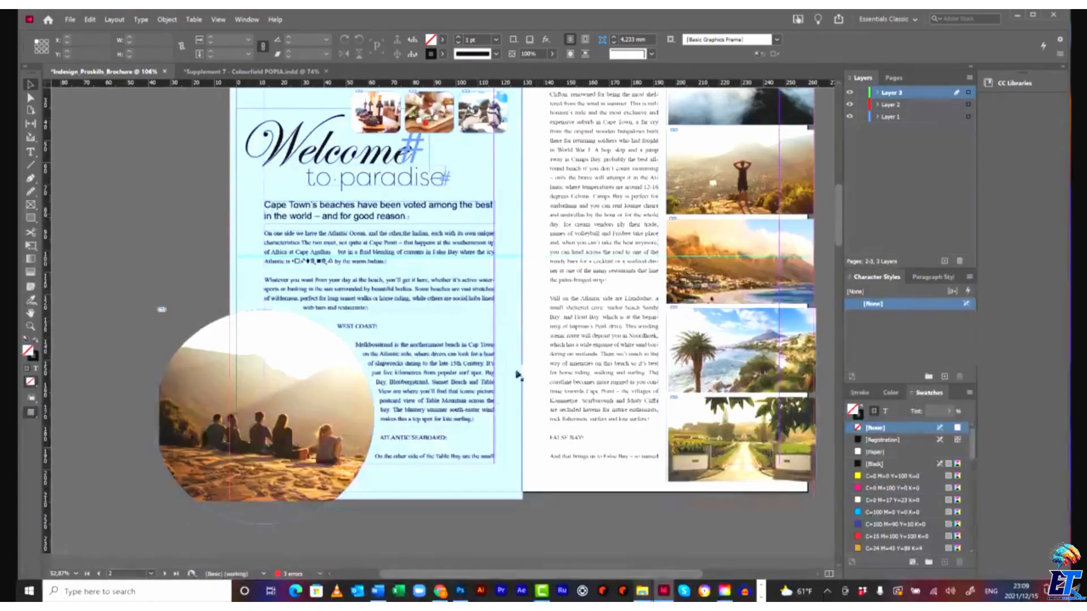
{"action": "left_click", "coordinate": [895, 80]}
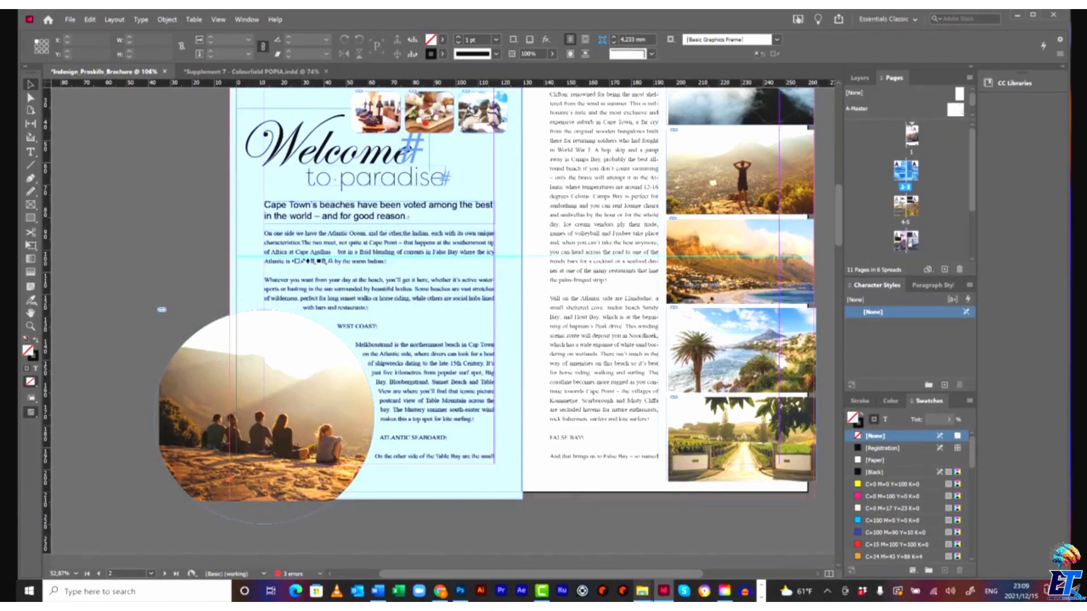
{"action": "left_click", "coordinate": [853, 75]}
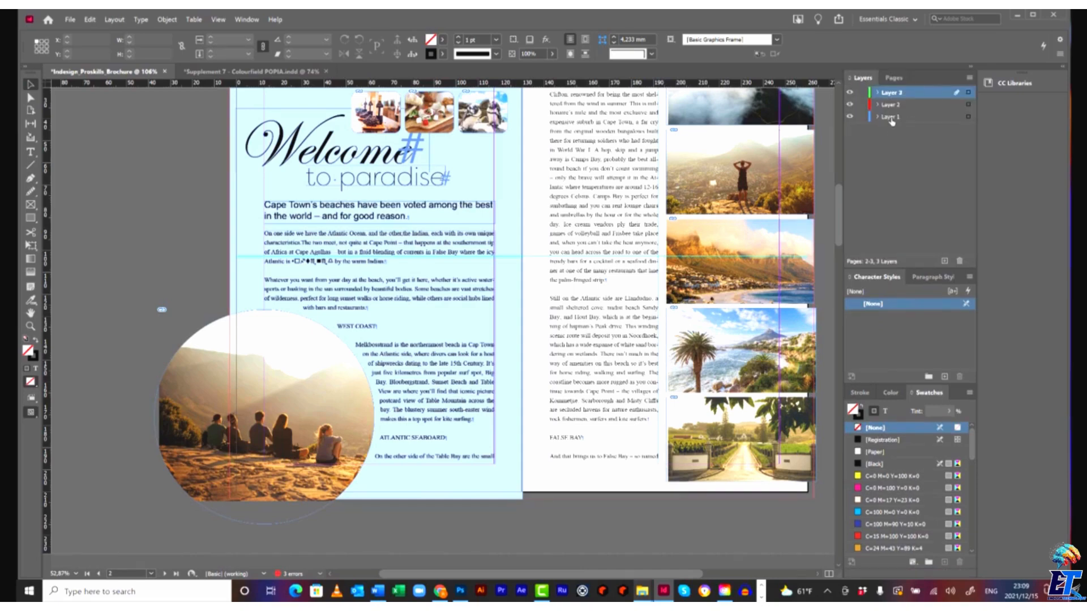
{"action": "left_click", "coordinate": [512, 481]}
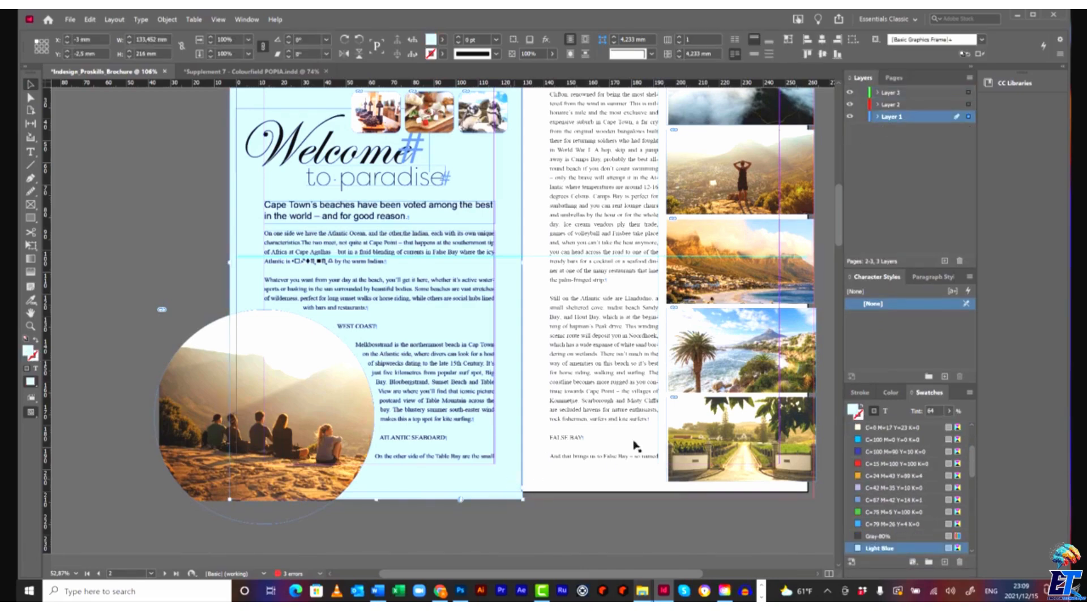
{"action": "scroll", "coordinate": [639, 436], "scroll_direction": "down", "scroll_amount": 1}
{"action": "scroll", "coordinate": [642, 428], "scroll_direction": "down", "scroll_amount": 12}
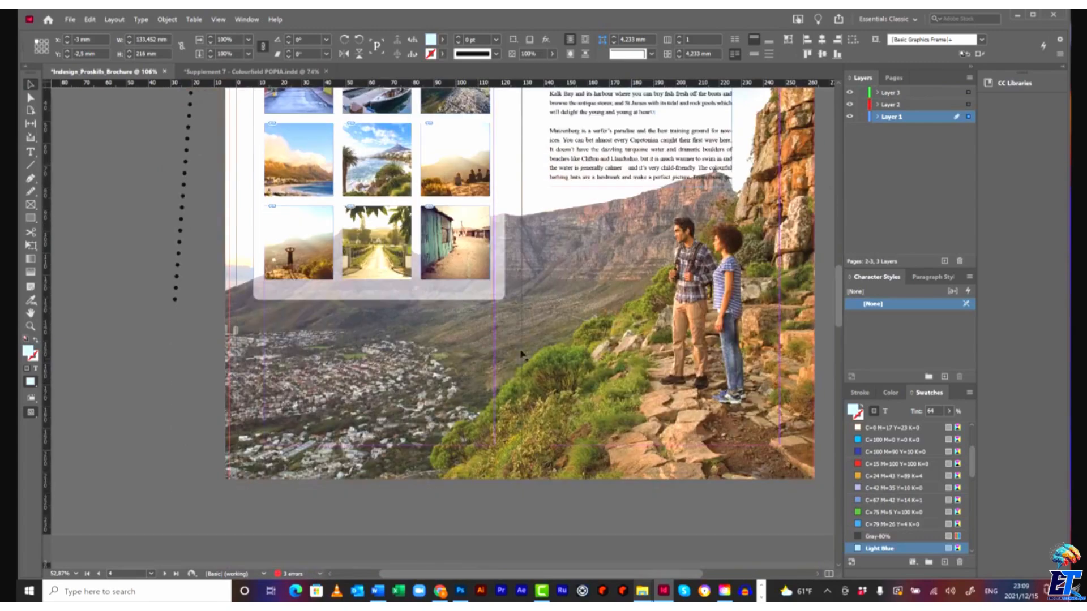
{"action": "left_click", "coordinate": [616, 446]}
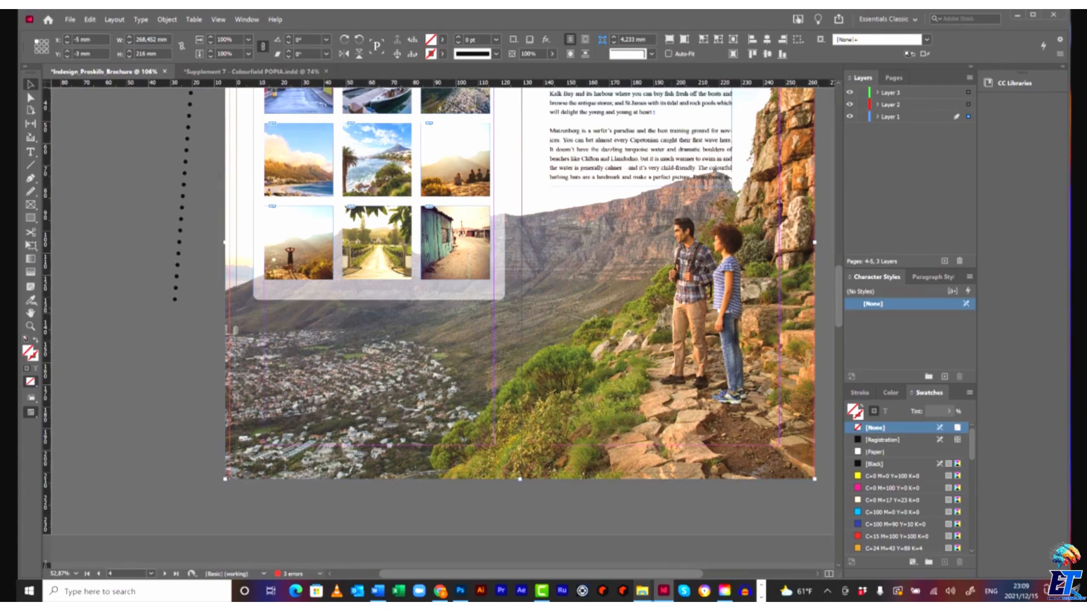
- Open the A-Master spread for editing and bring both of its pages into view
{"action": "scroll", "coordinate": [749, 184], "scroll_direction": "up", "scroll_amount": 5}
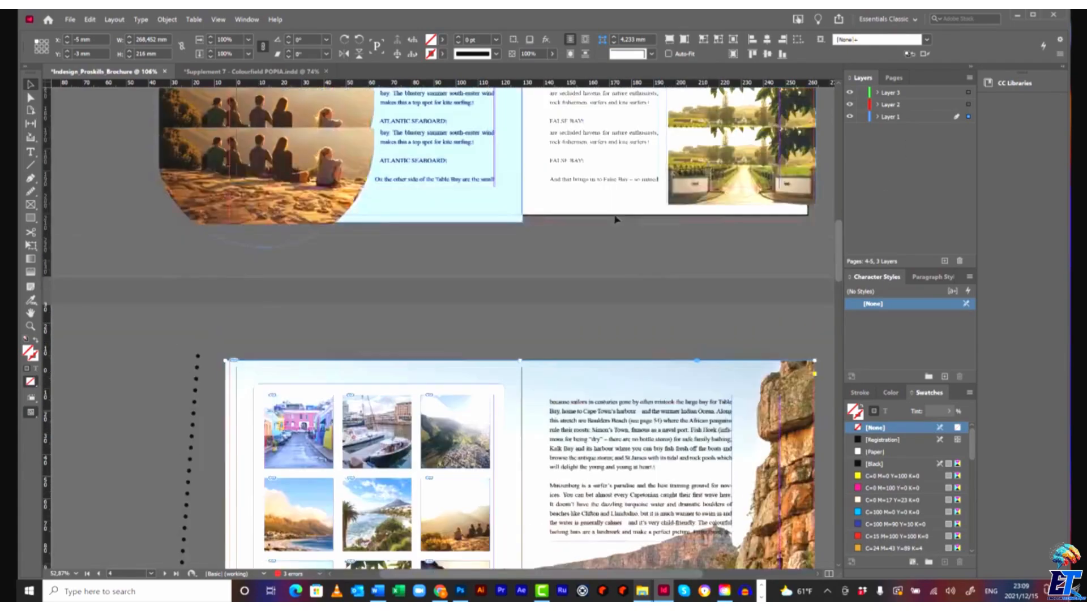
{"action": "scroll", "coordinate": [617, 219], "scroll_direction": "up", "scroll_amount": 15}
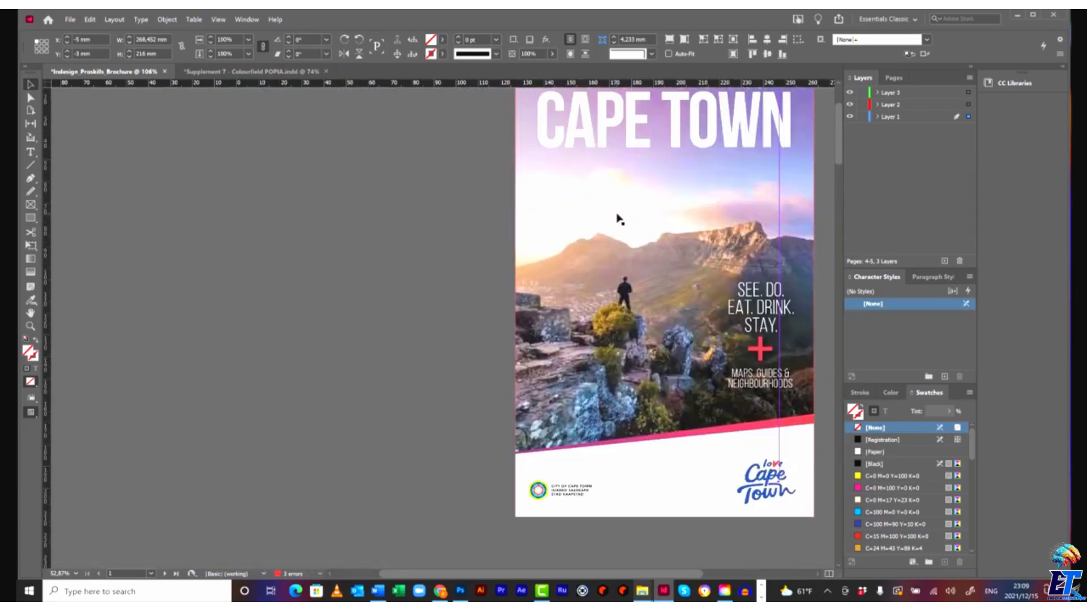
{"action": "scroll", "coordinate": [619, 219], "scroll_direction": "up", "scroll_amount": 2}
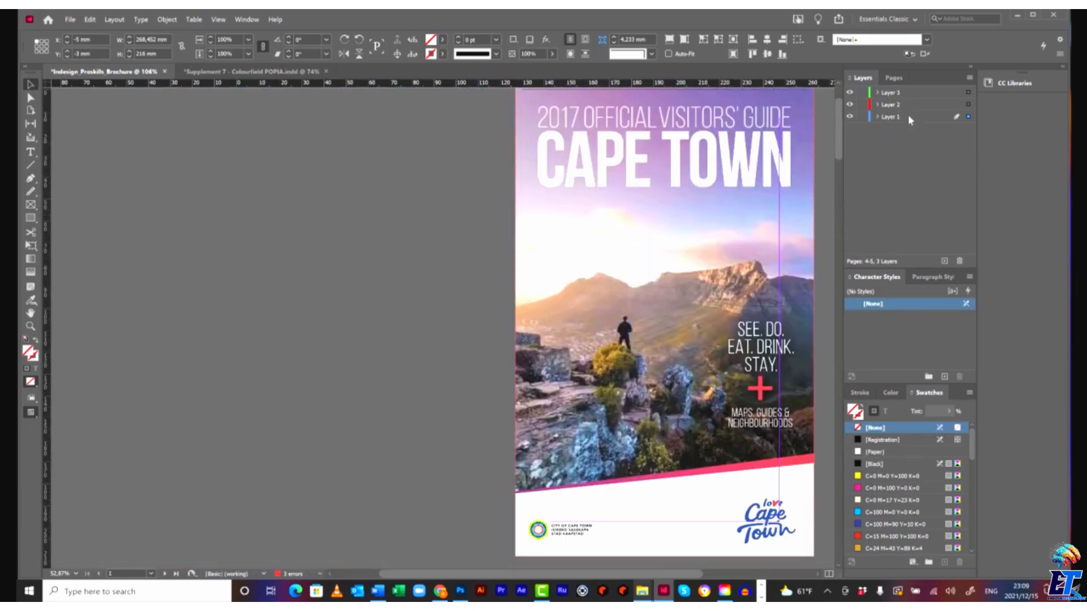
{"action": "left_click", "coordinate": [894, 78]}
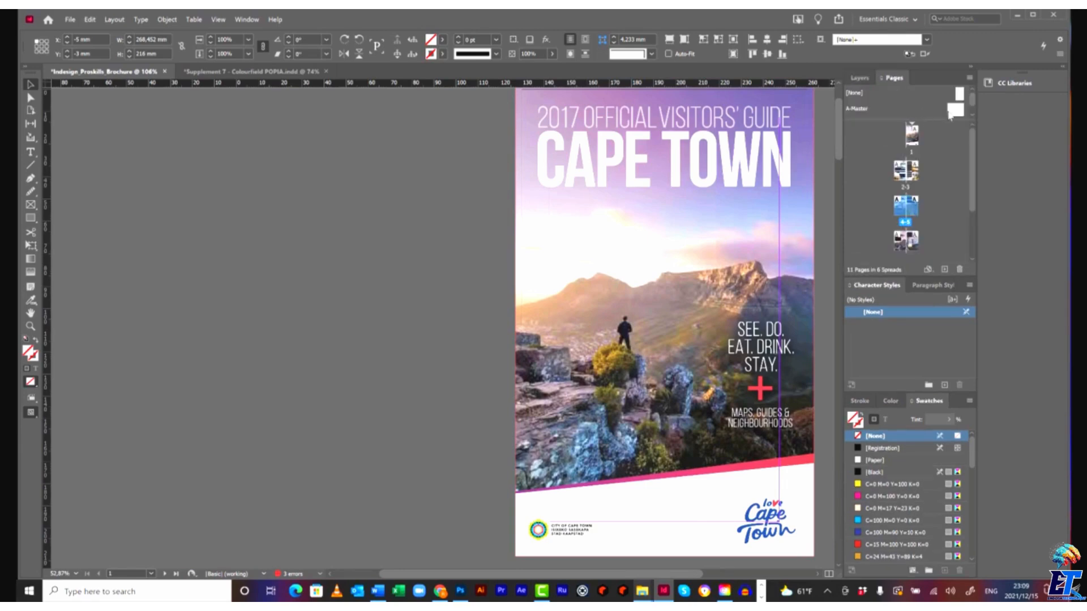
{"action": "double_click", "coordinate": [955, 111]}
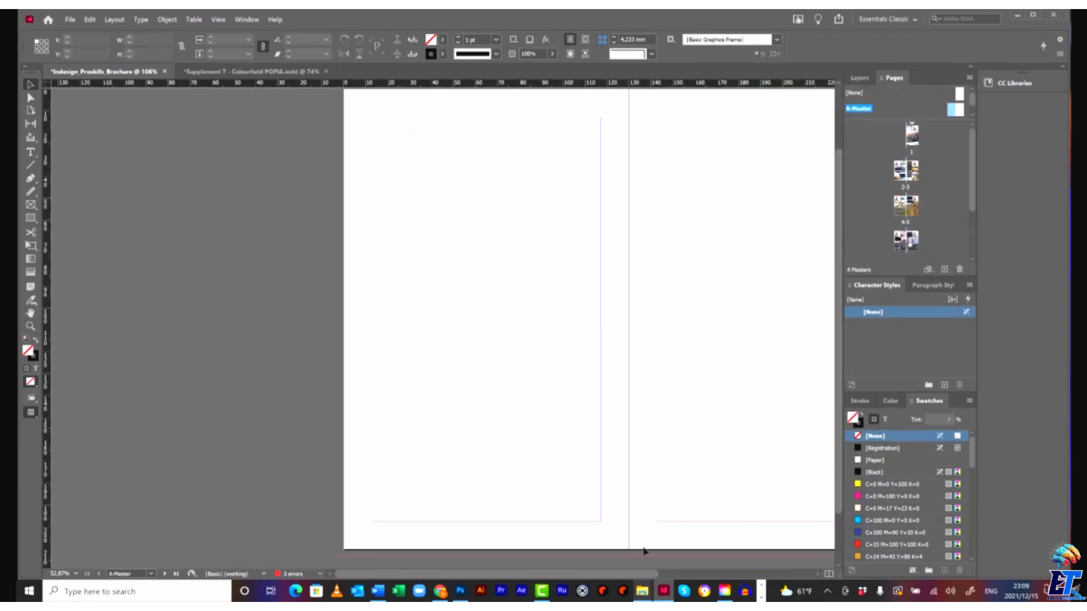
{"action": "left_click_drag", "start_coordinate": [630, 575], "coordinate": [674, 575]}
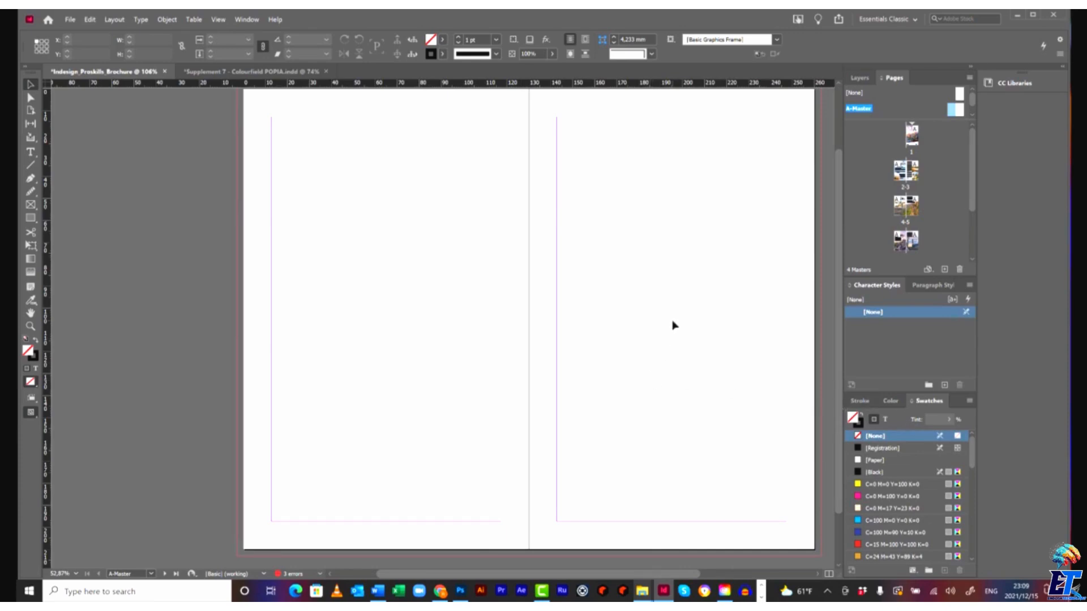
- Draw a text frame about 104 × 7 mm on Layer 3, just below the bottom margin of the left A-Master page
{"action": "left_click", "coordinate": [859, 78]}
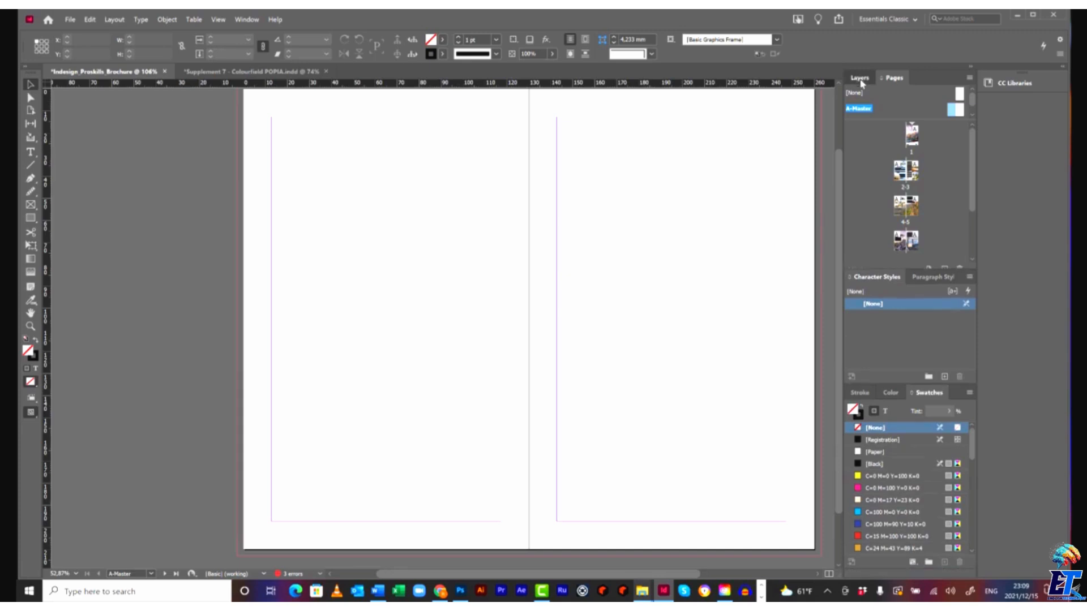
{"action": "left_click", "coordinate": [892, 93]}
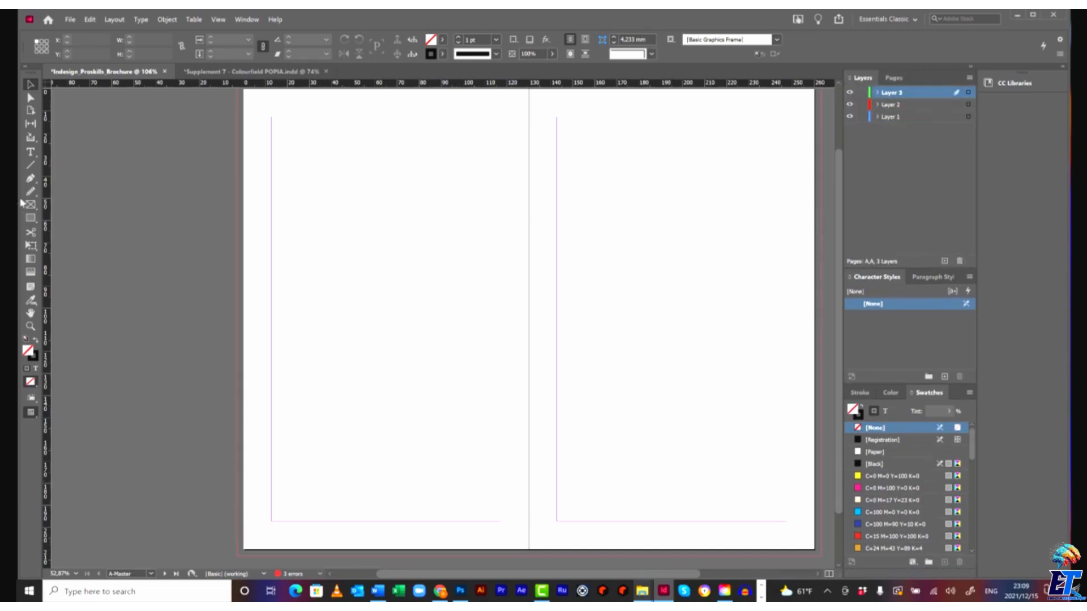
{"action": "left_click", "coordinate": [30, 152]}
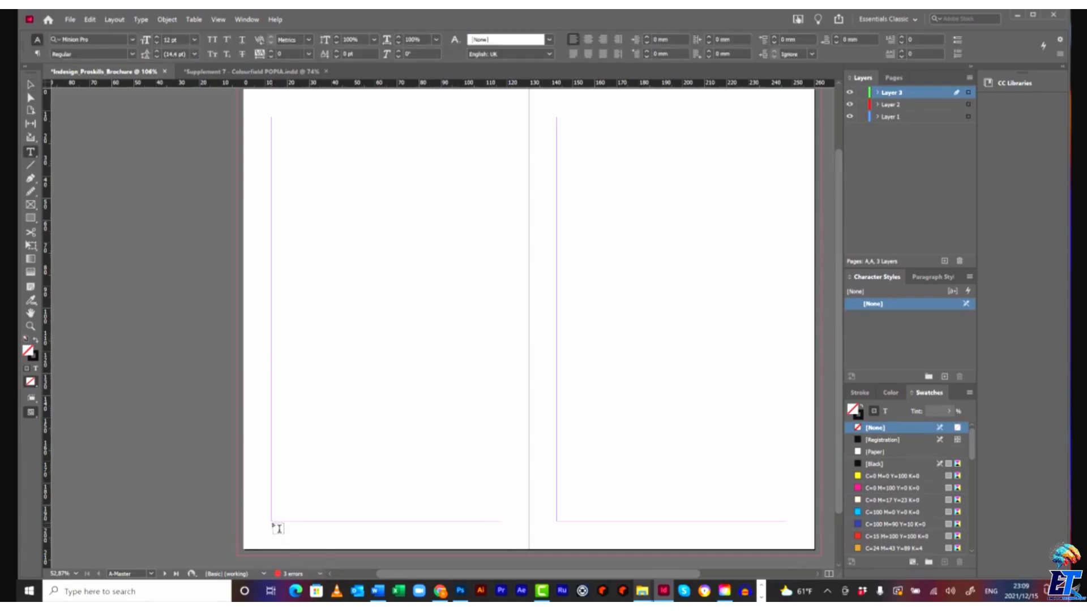
{"action": "left_click_drag", "start_coordinate": [278, 529], "coordinate": [501, 538]}
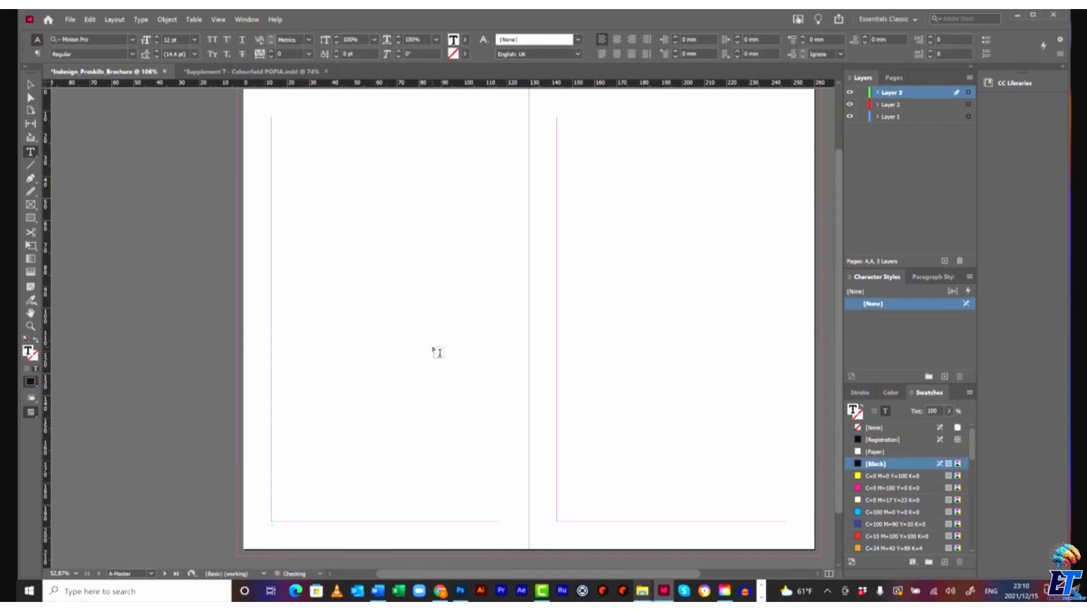
- Centre the text in the new frame and insert the Current Page Number marker
{"action": "left_click", "coordinate": [618, 41]}
{"action": "left_click", "coordinate": [141, 19]}
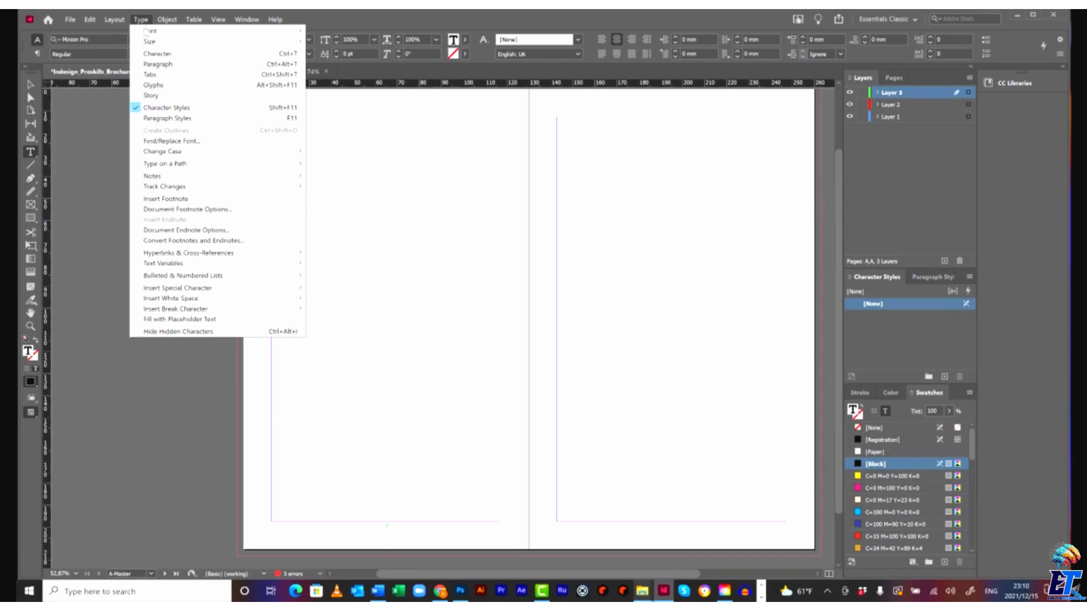
{"action": "mouse_move", "coordinate": [214, 289]}
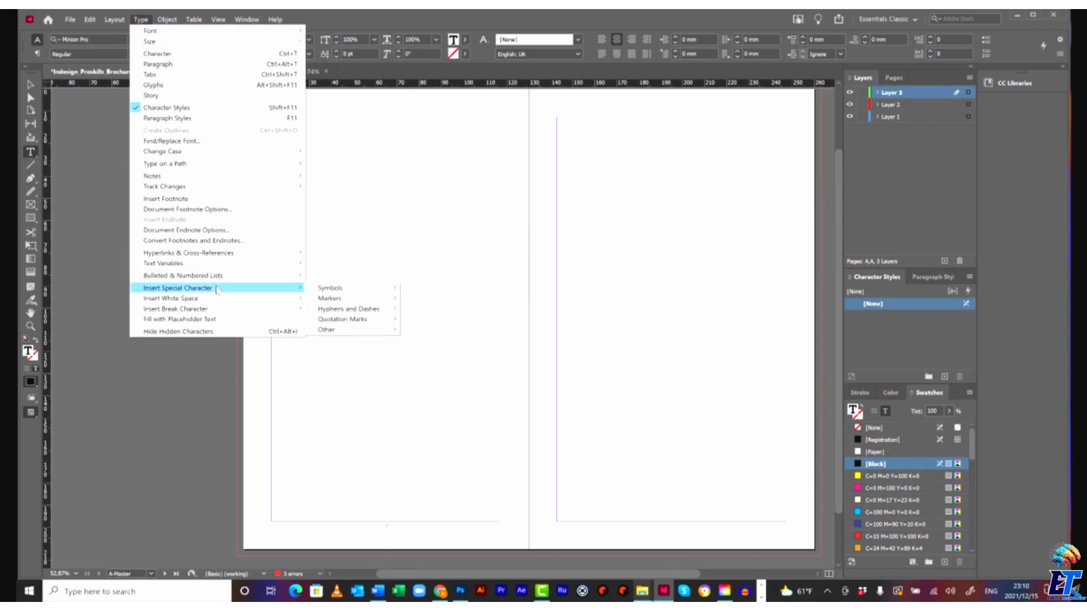
{"action": "mouse_move", "coordinate": [352, 298]}
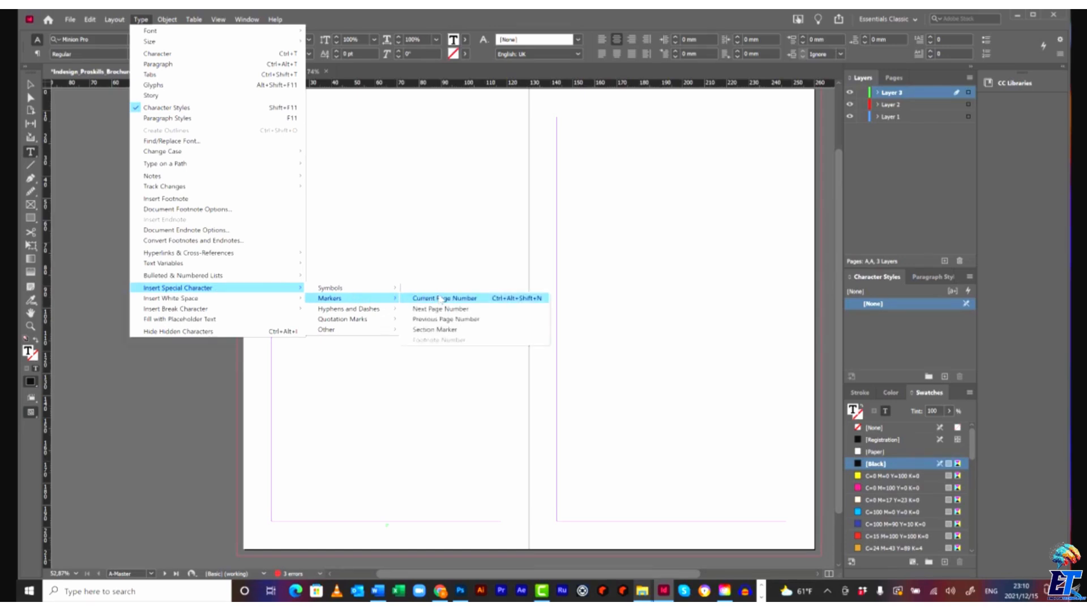
{"action": "left_click", "coordinate": [476, 298]}
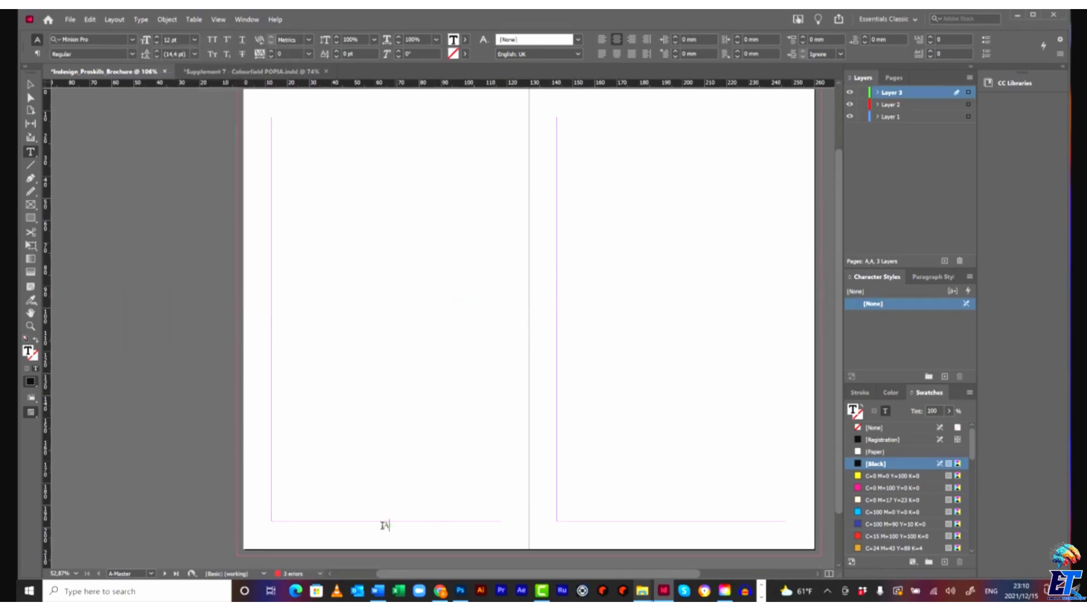
- Format the page-number marker in the Impact font at 14 pt
{"action": "left_click_drag", "start_coordinate": [383, 525], "coordinate": [401, 526]}
{"action": "left_click", "coordinate": [133, 40]}
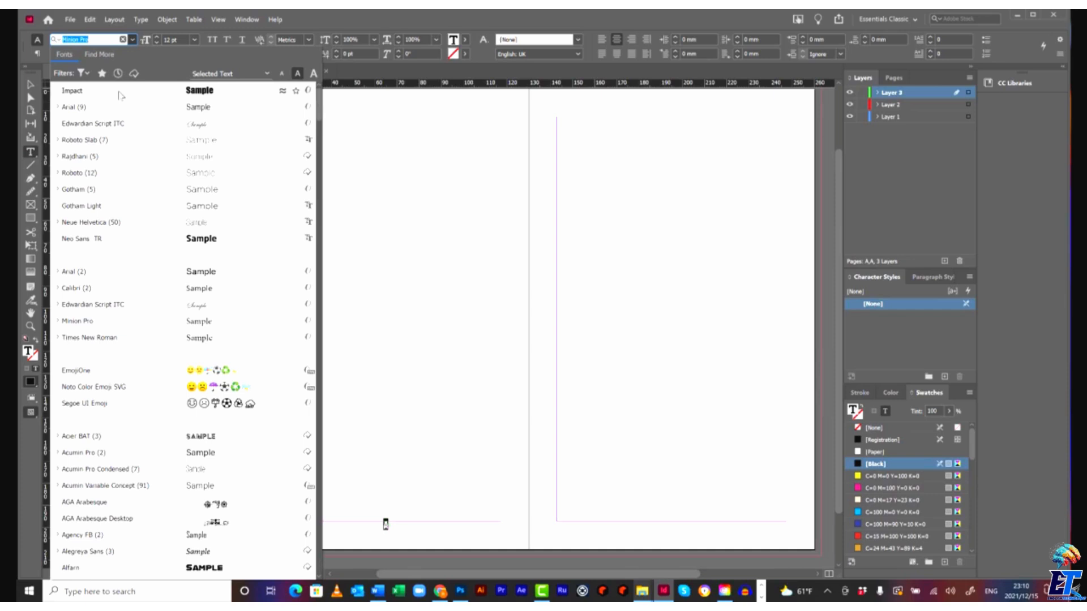
{"action": "left_click", "coordinate": [120, 92]}
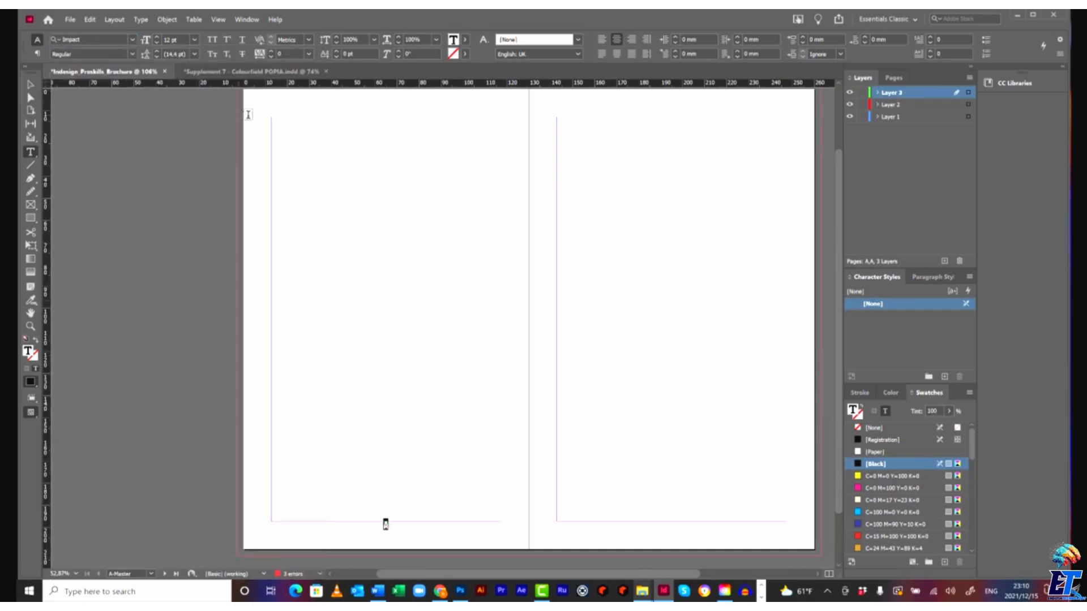
{"action": "left_click", "coordinate": [196, 39]}
{"action": "left_click", "coordinate": [180, 137]}
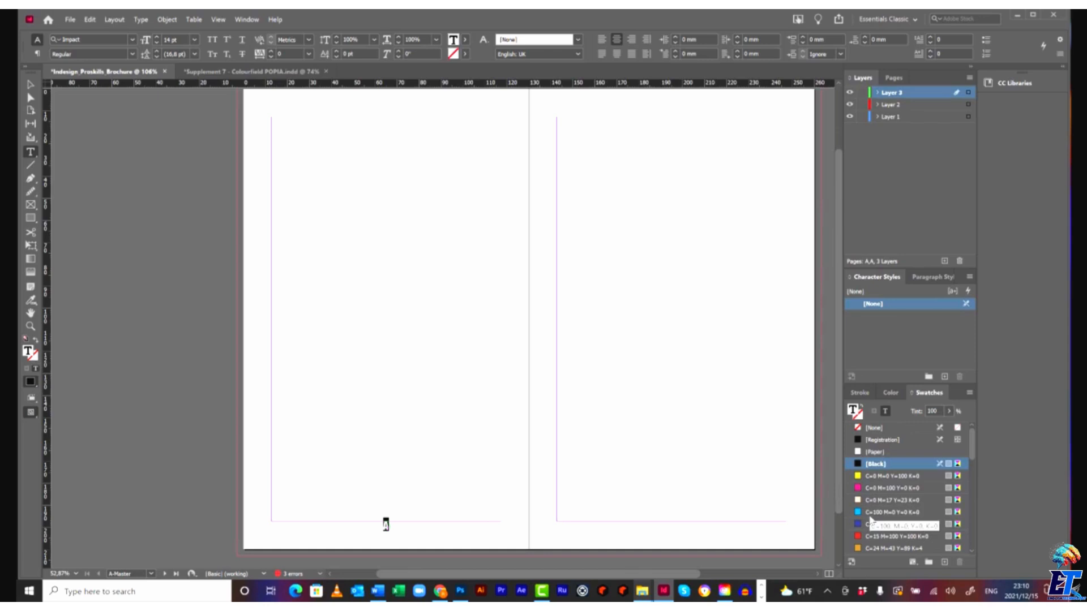
- Copy the page-number frame to the matching position at the foot of the right A-Master page
{"action": "left_click", "coordinate": [31, 85]}
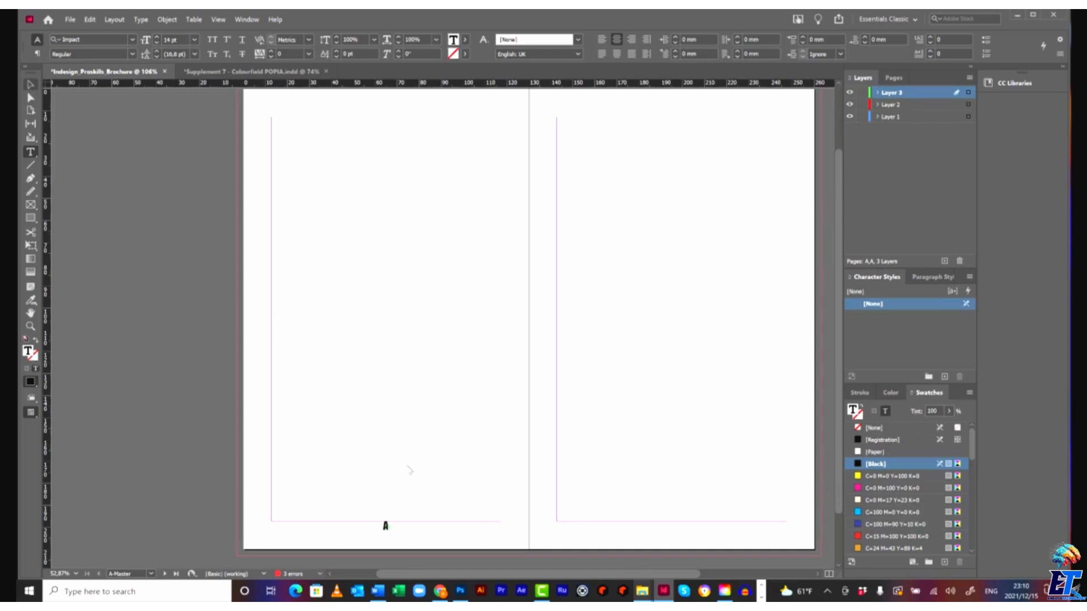
{"action": "left_click", "coordinate": [437, 520]}
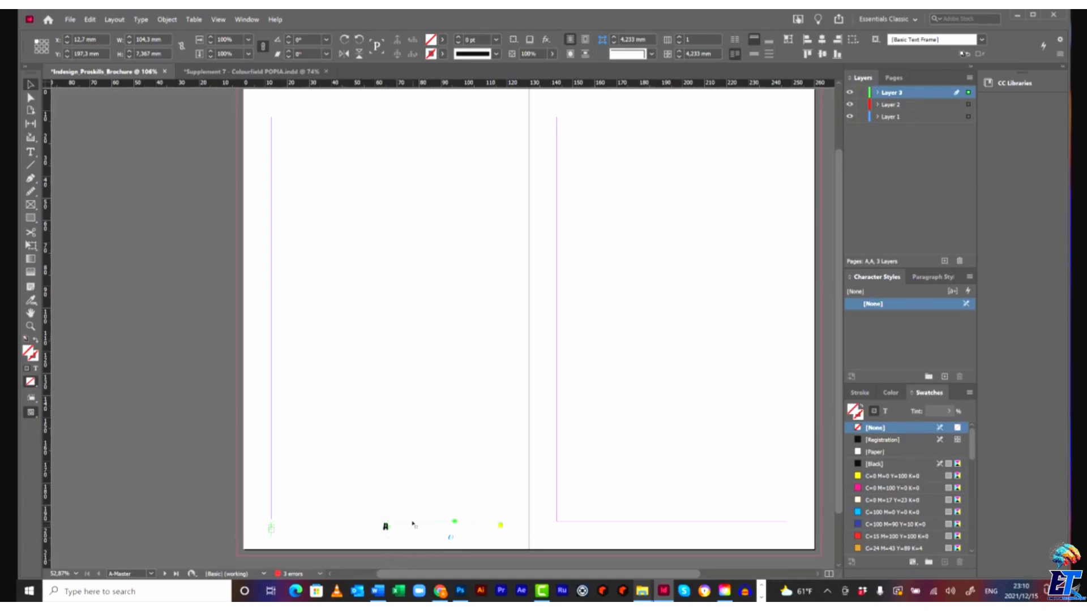
{"action": "key", "text": "ctrl+v"}
{"action": "left_click_drag", "start_coordinate": [453, 333], "coordinate": [682, 534]}
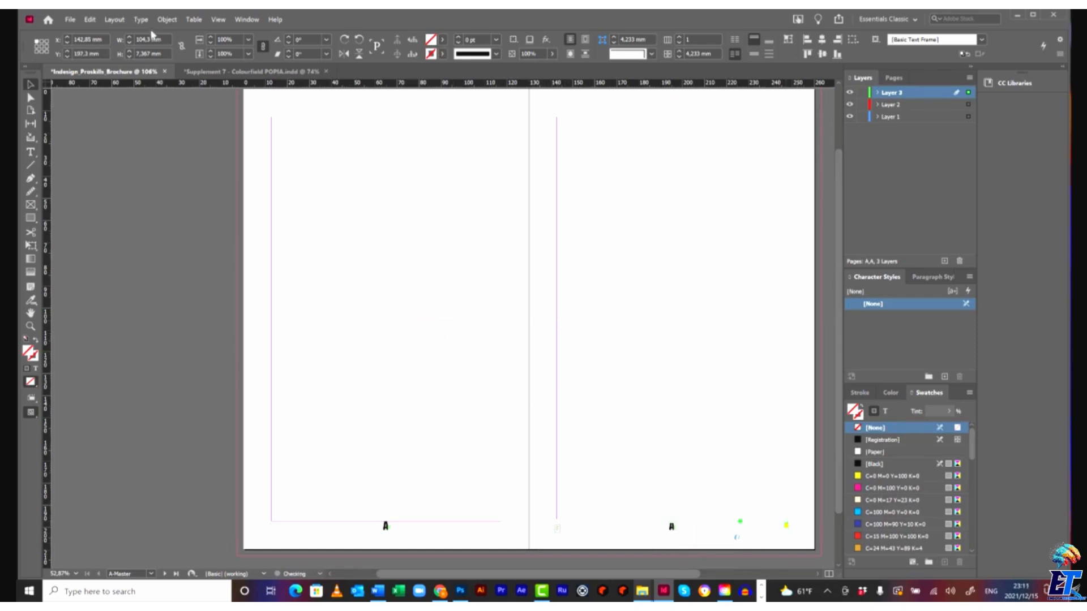
{"action": "left_click", "coordinate": [90, 19]}
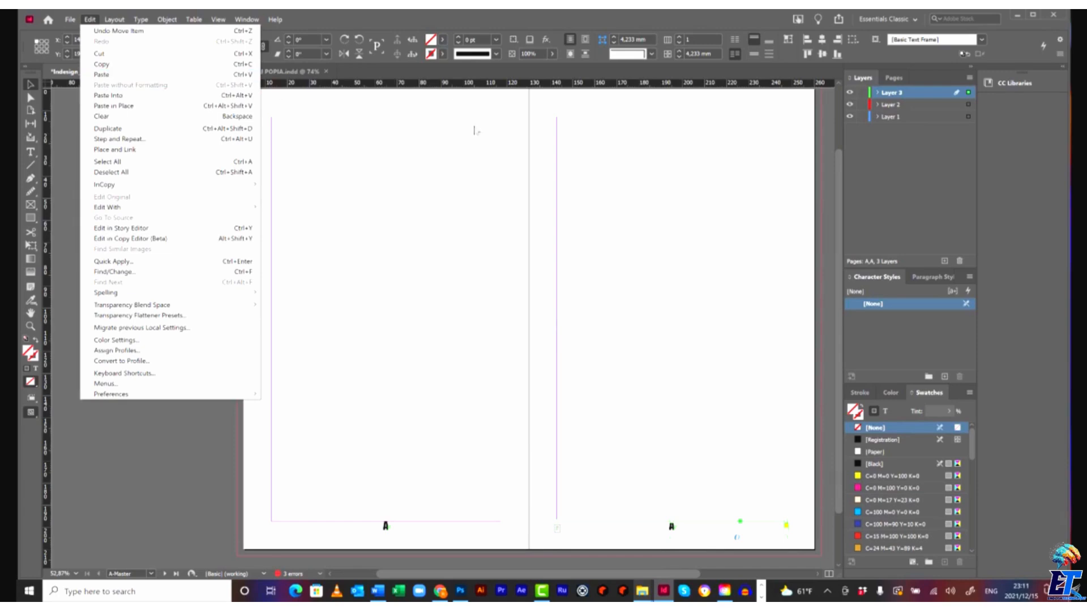
{"action": "left_click", "coordinate": [599, 396]}
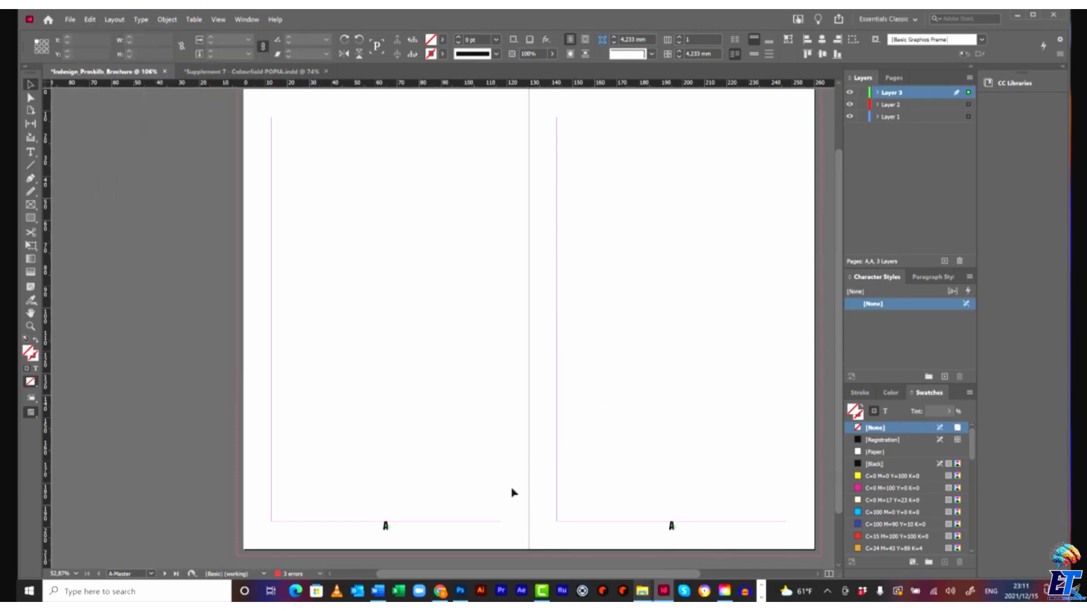
- Check the automatic page numbers on the cover and the following spreads up to pages 4–5
{"action": "left_click", "coordinate": [617, 529]}
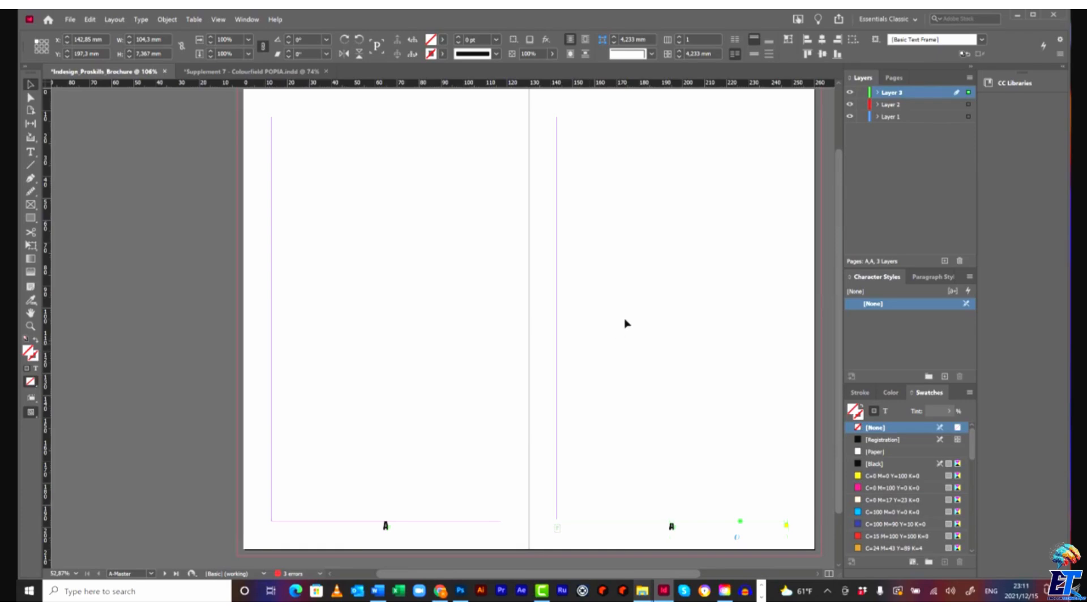
{"action": "left_click", "coordinate": [894, 78]}
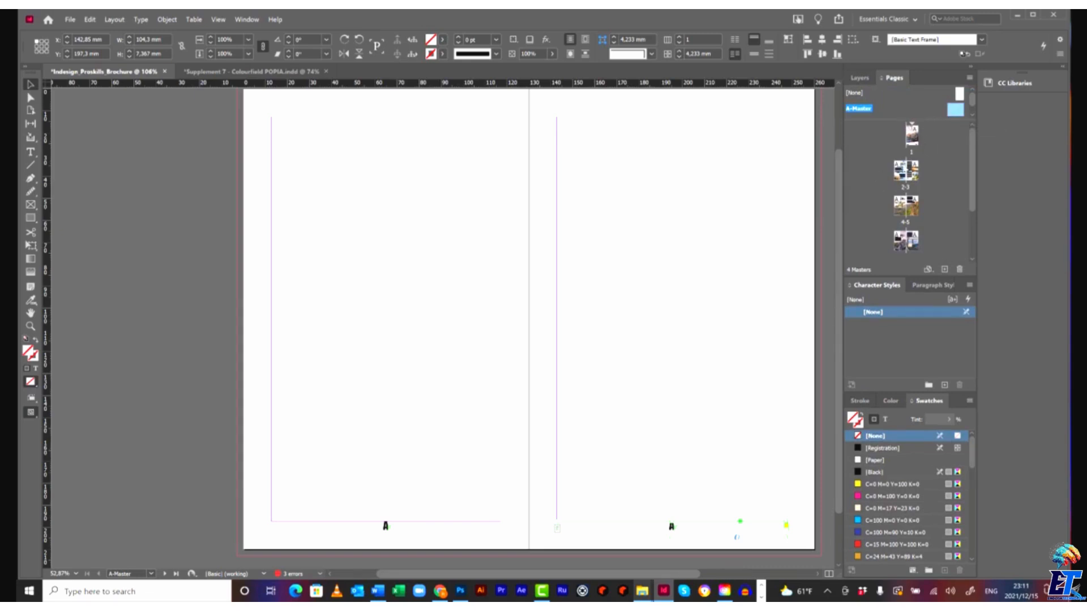
{"action": "double_click", "coordinate": [911, 136]}
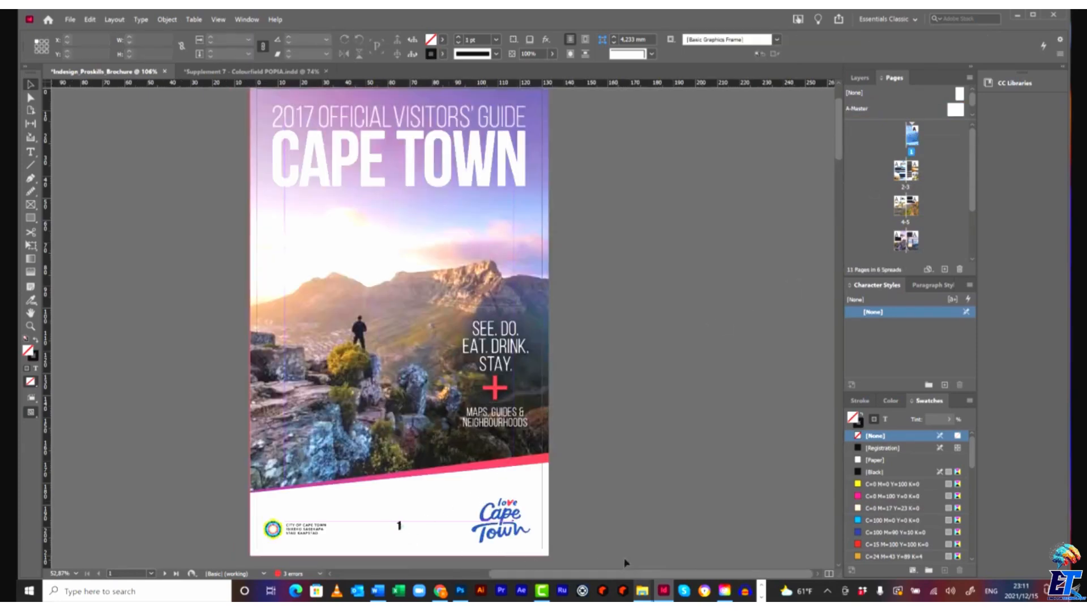
{"action": "scroll", "coordinate": [626, 574], "scroll_direction": "left", "scroll_amount": 5}
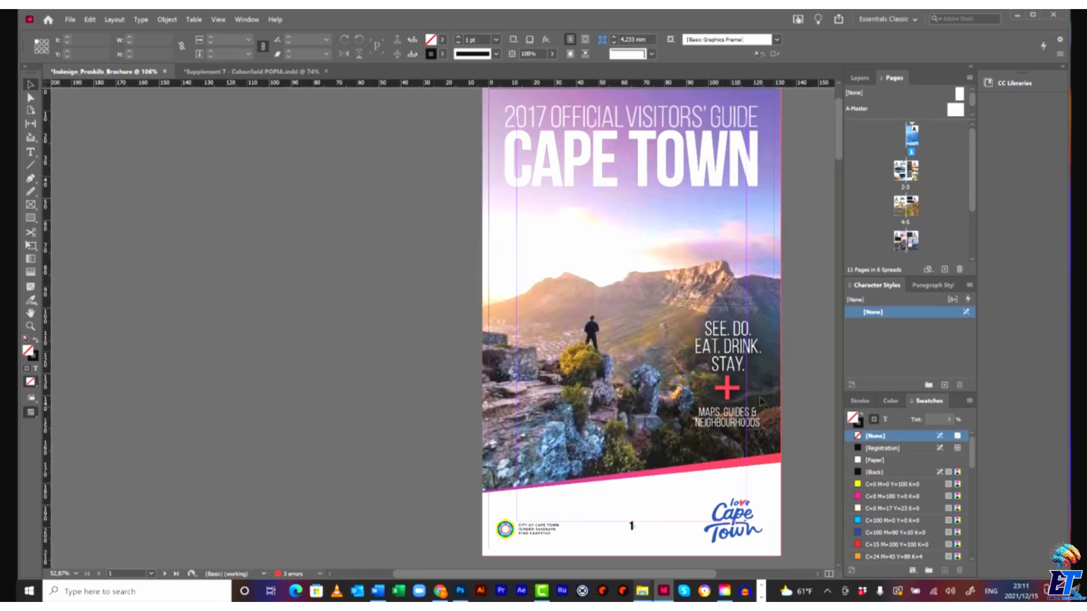
{"action": "scroll", "coordinate": [614, 326], "scroll_direction": "down", "scroll_amount": 1}
{"action": "scroll", "coordinate": [615, 328], "scroll_direction": "down", "scroll_amount": 10}
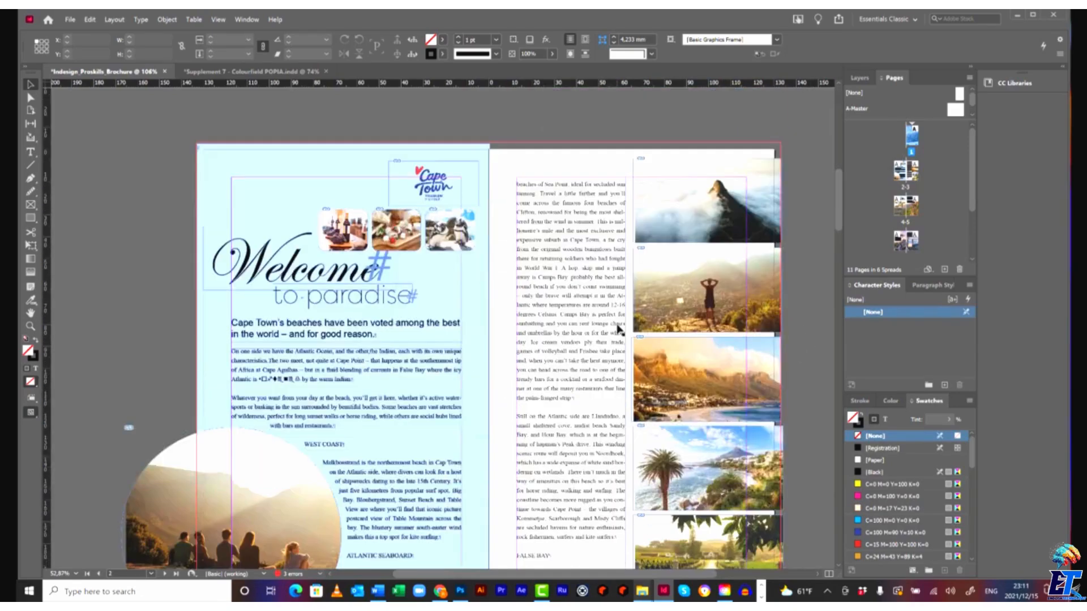
{"action": "scroll", "coordinate": [645, 444], "scroll_direction": "down", "scroll_amount": 8}
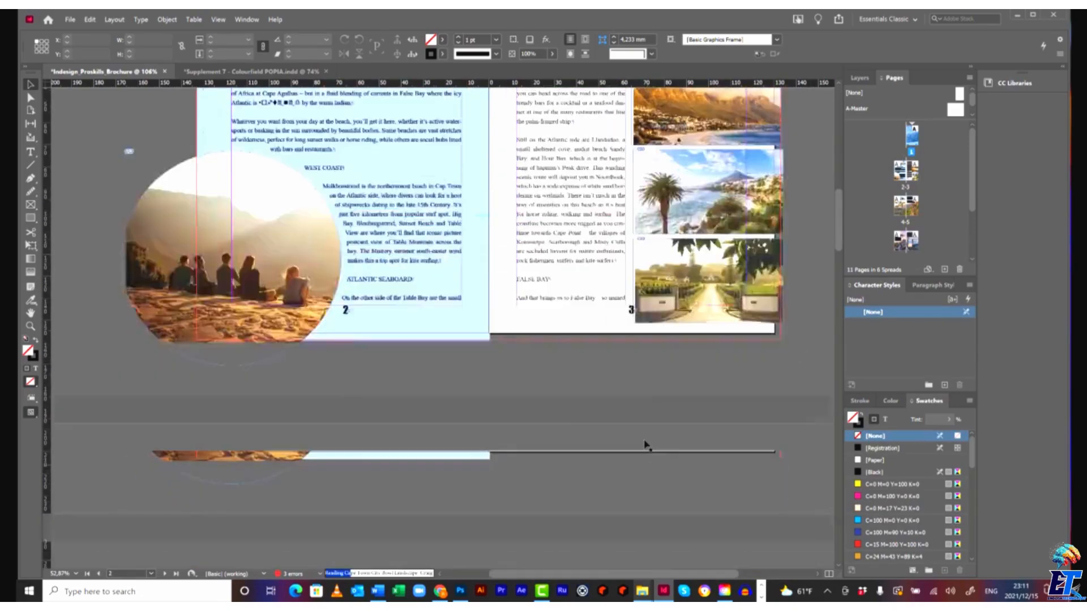
{"action": "scroll", "coordinate": [371, 461], "scroll_direction": "down", "scroll_amount": 7}
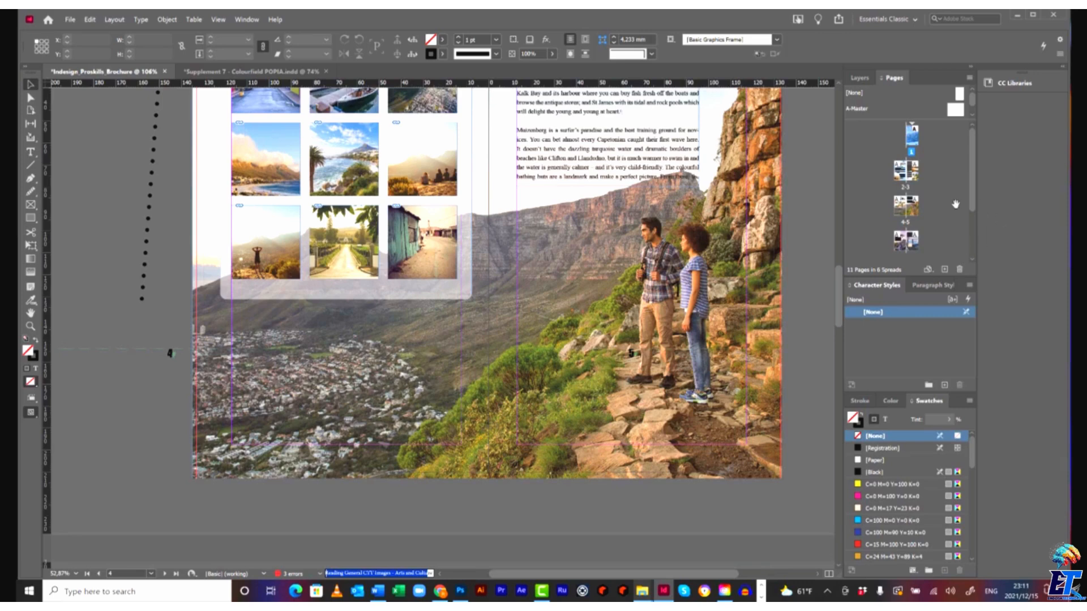
{"action": "scroll", "coordinate": [955, 205], "scroll_direction": "down", "scroll_amount": 1}
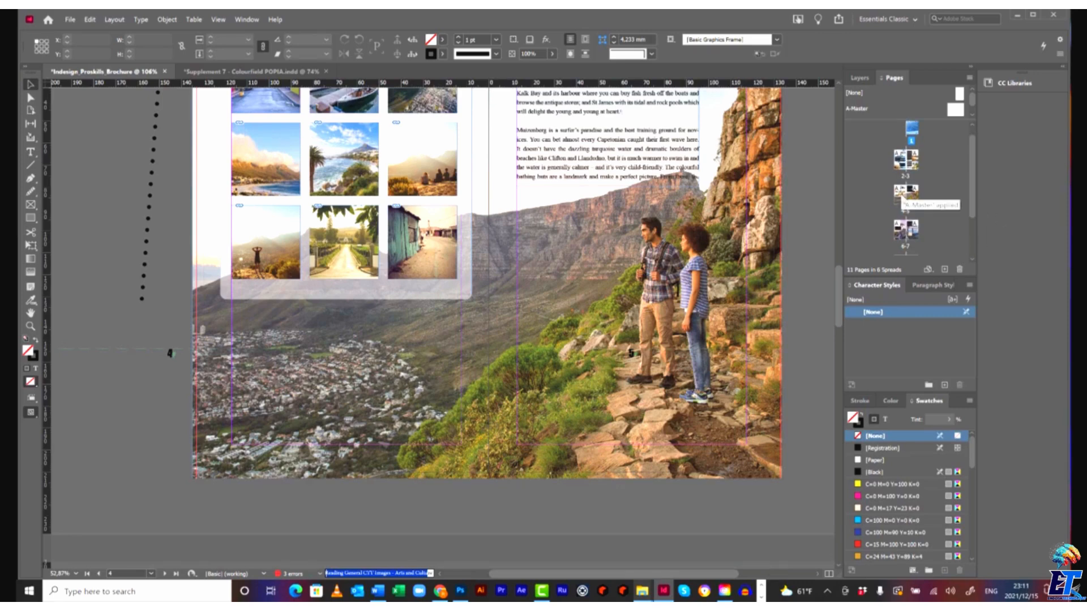
{"action": "double_click", "coordinate": [906, 195]}
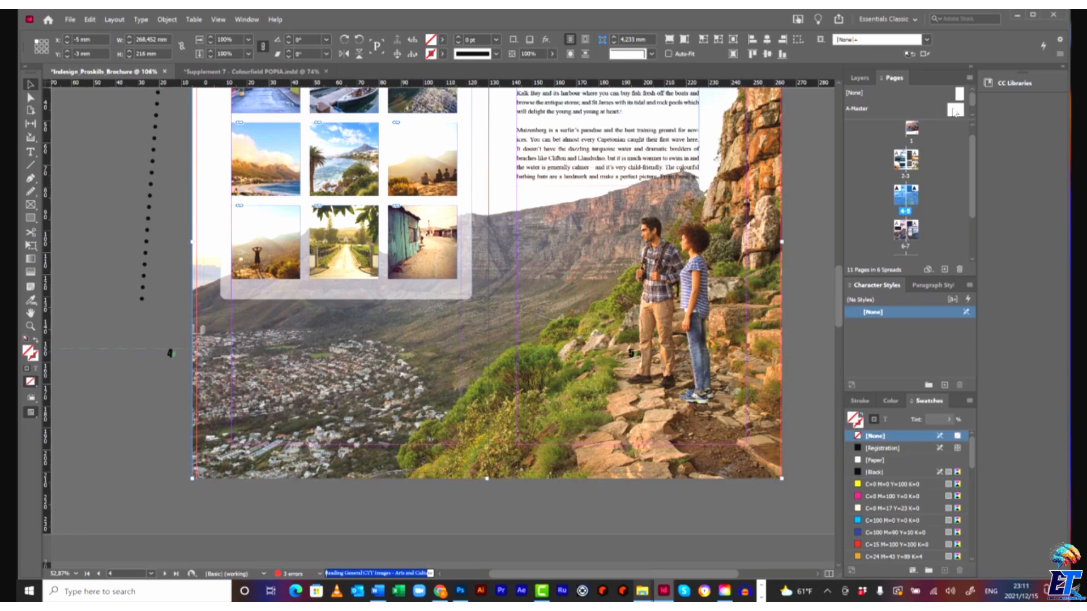
{"action": "left_click_drag", "start_coordinate": [955, 112], "coordinate": [905, 194]}
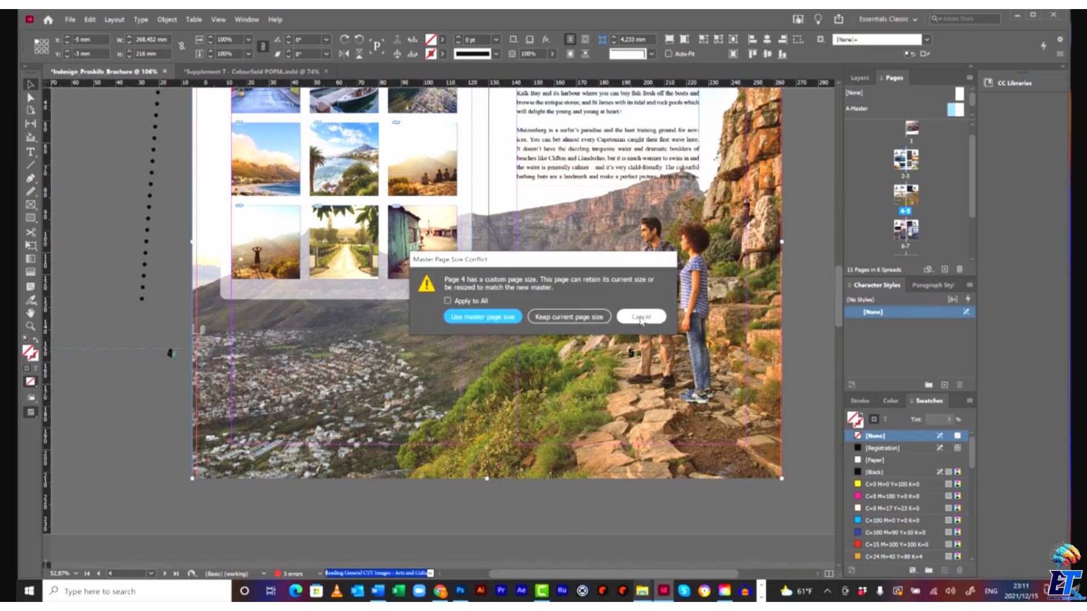
{"action": "left_click", "coordinate": [641, 317]}
- Override both page-number frames on the pages 4–5 spread and move them straight down to the foot of the spread
{"action": "left_click", "coordinate": [172, 355]}
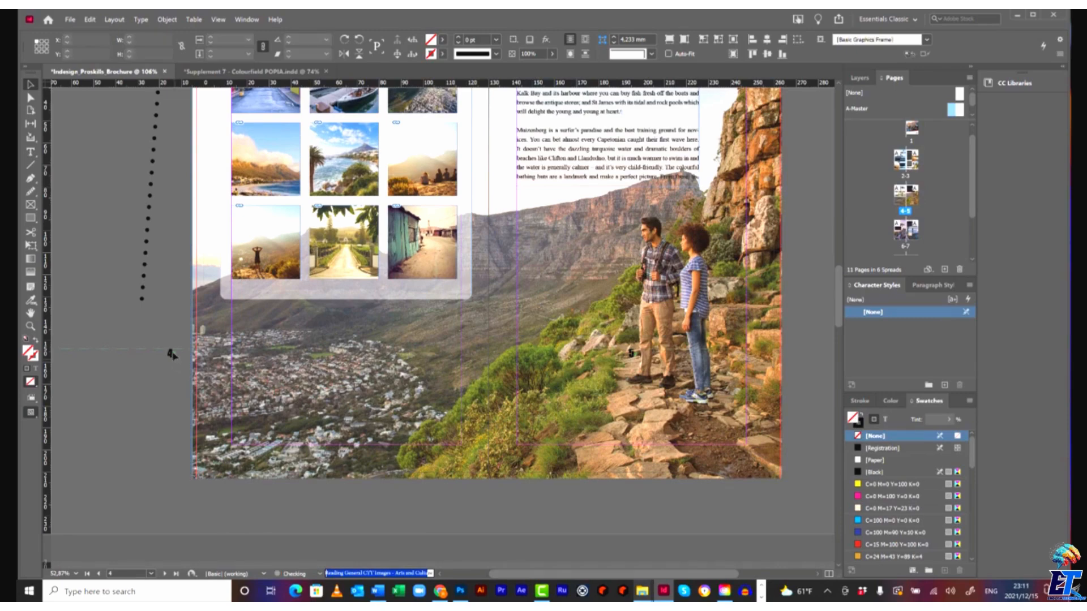
{"action": "scroll", "coordinate": [762, 381], "scroll_direction": "up", "scroll_amount": 5}
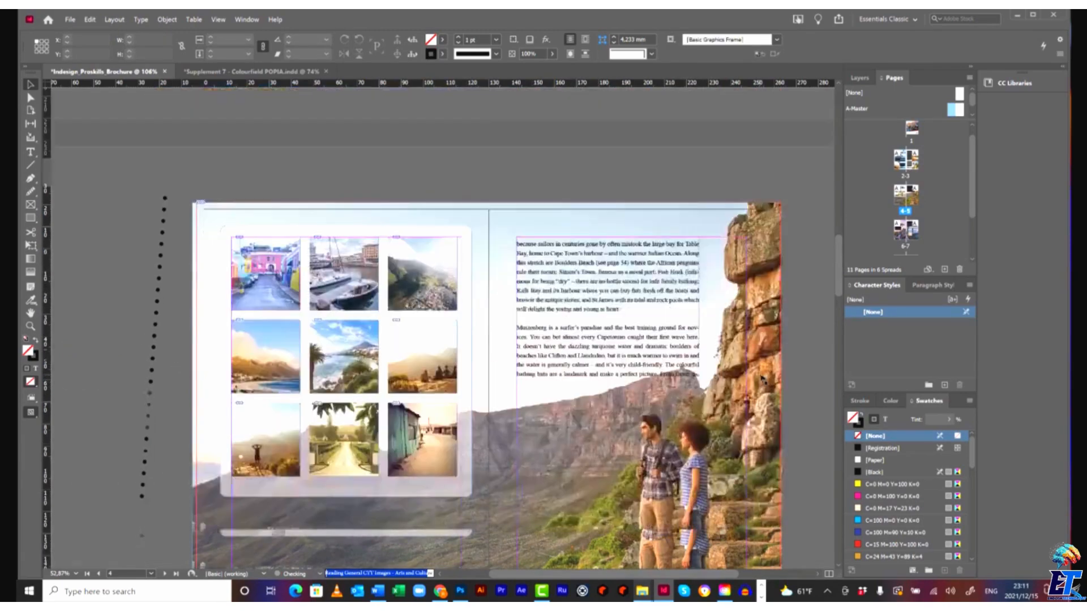
{"action": "scroll", "coordinate": [763, 380], "scroll_direction": "down", "scroll_amount": 3}
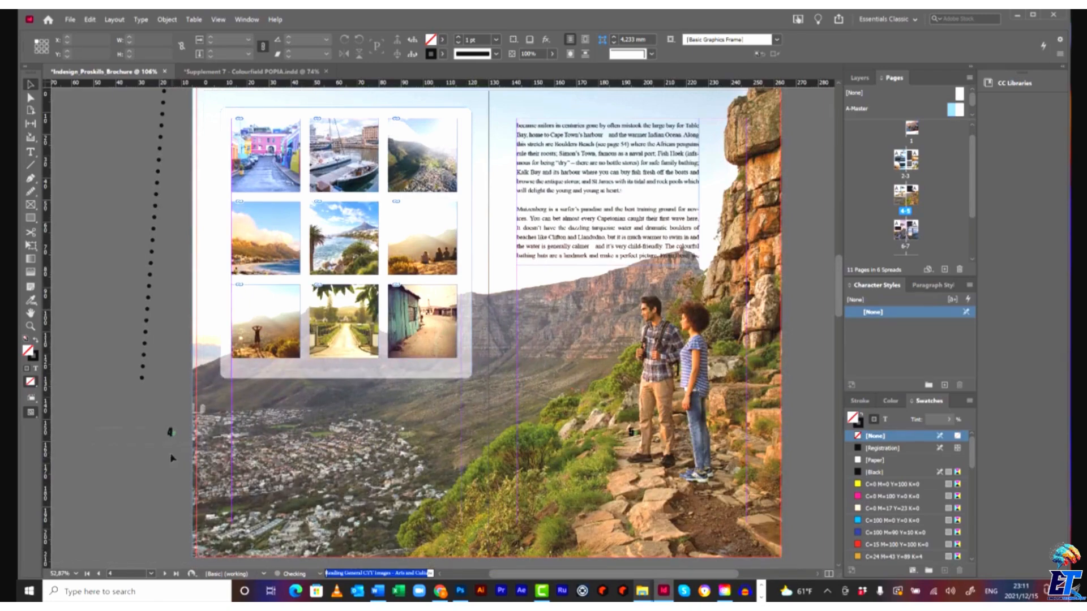
{"action": "left_click", "coordinate": [631, 439]}
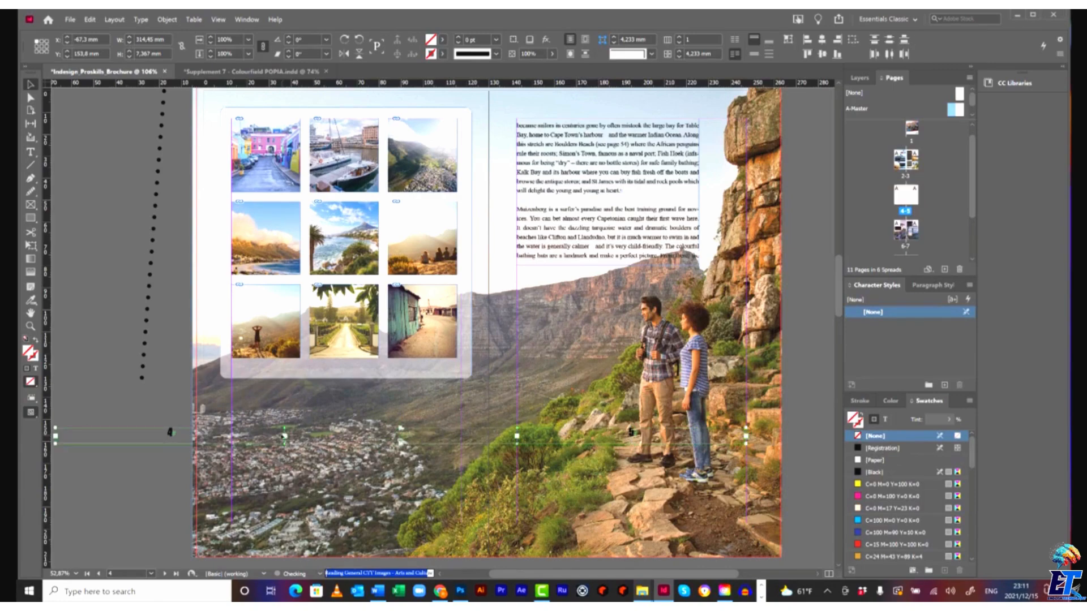
{"action": "left_click_drag", "start_coordinate": [635, 438], "coordinate": [636, 534]}
- Move the page 4 number frame from the pasteboard onto page 4, level with the page 5 number, and deselect it
{"action": "left_click", "coordinate": [176, 531]}
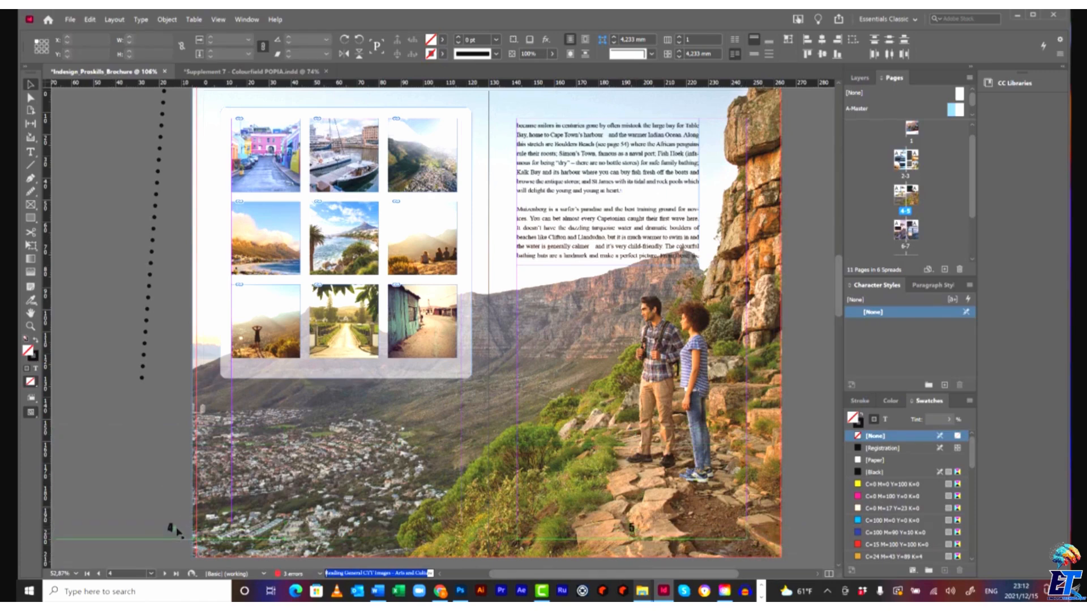
{"action": "left_click_drag", "start_coordinate": [176, 531], "coordinate": [354, 533]}
{"action": "left_click", "coordinate": [136, 468]}
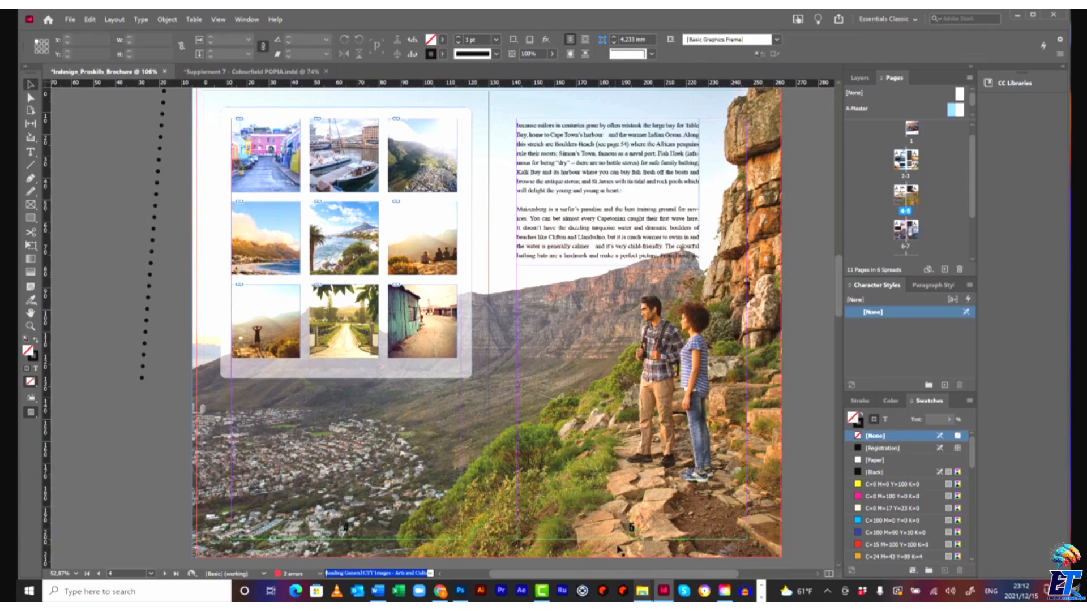
- Check the page numbers on the remaining spreads after pages 4–5, and review the cover and pages 2–3 again
{"action": "scroll", "coordinate": [514, 576], "scroll_direction": "right", "scroll_amount": 3}
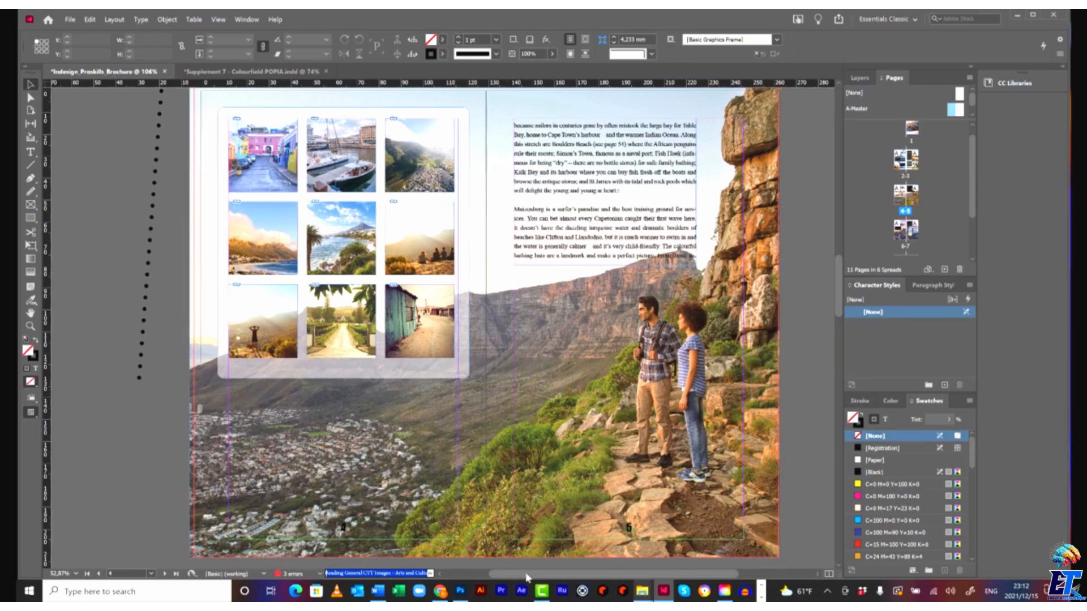
{"action": "scroll", "coordinate": [745, 335], "scroll_direction": "down", "scroll_amount": 5}
{"action": "scroll", "coordinate": [745, 335], "scroll_direction": "down", "scroll_amount": 10}
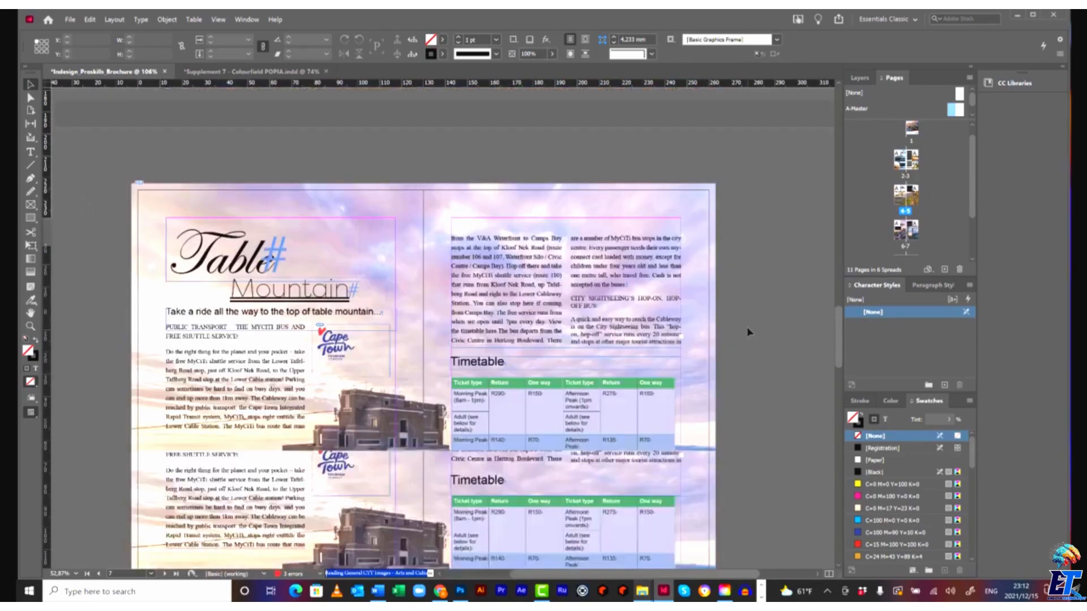
{"action": "scroll", "coordinate": [751, 325], "scroll_direction": "down", "scroll_amount": 12}
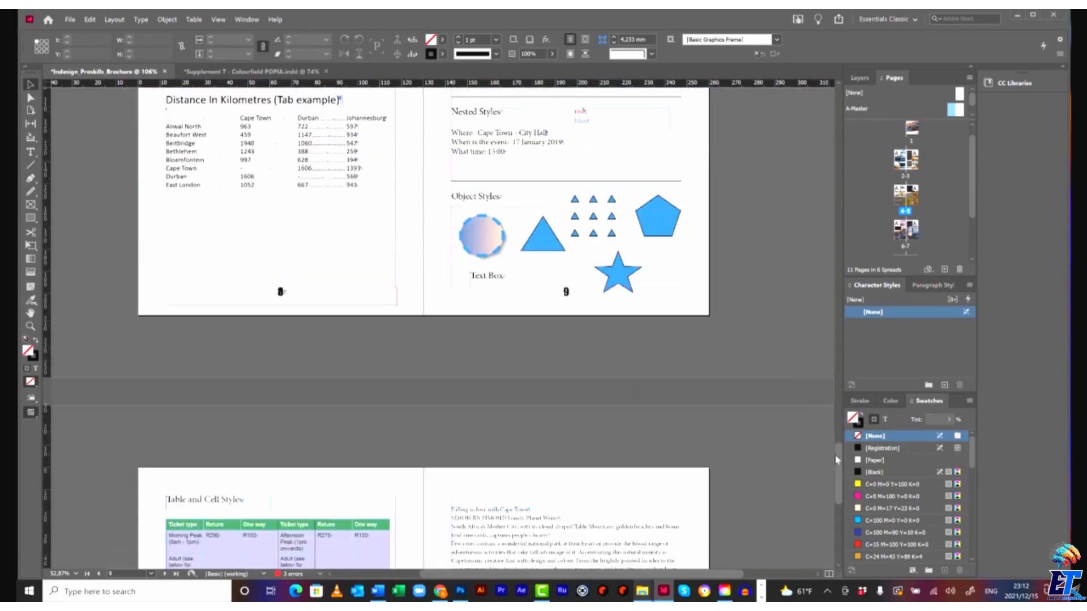
{"action": "left_click_drag", "start_coordinate": [836, 459], "coordinate": [827, 113]}
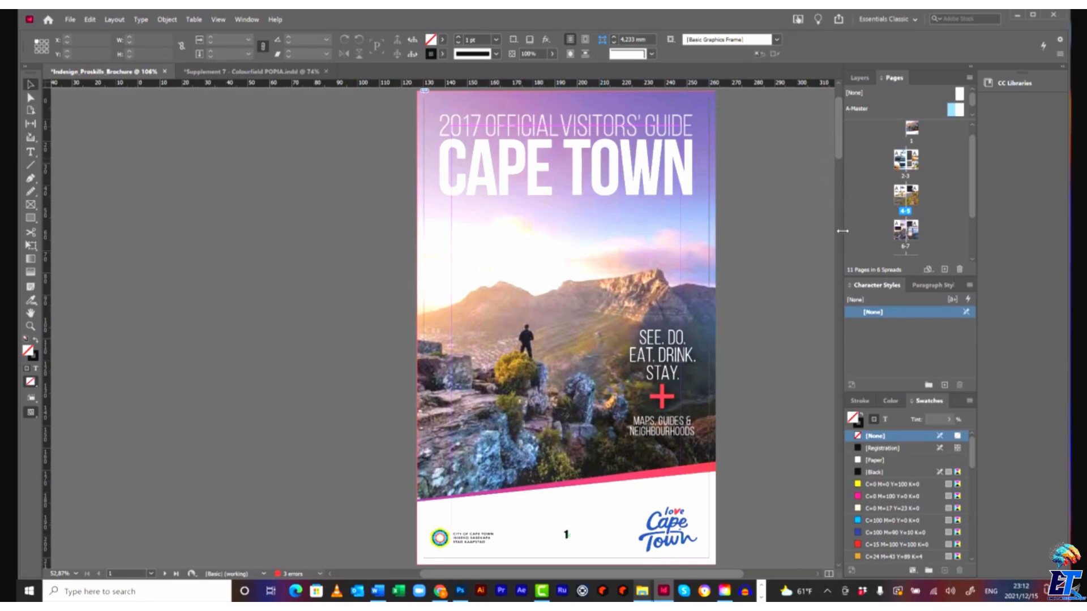
{"action": "left_click_drag", "start_coordinate": [840, 150], "coordinate": [840, 170]}
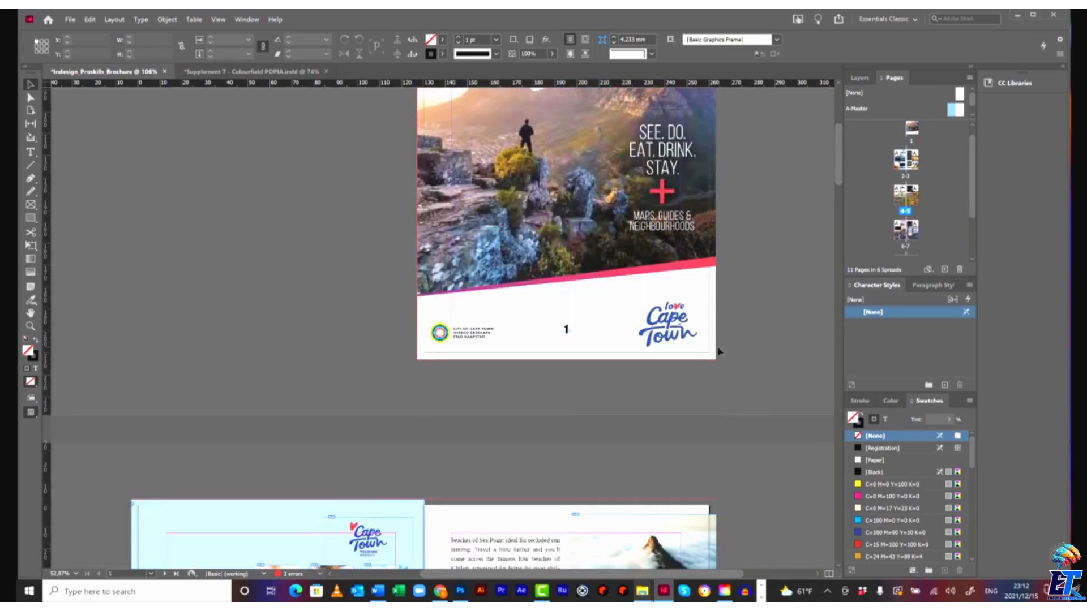
{"action": "scroll", "coordinate": [719, 352], "scroll_direction": "down", "scroll_amount": 10}
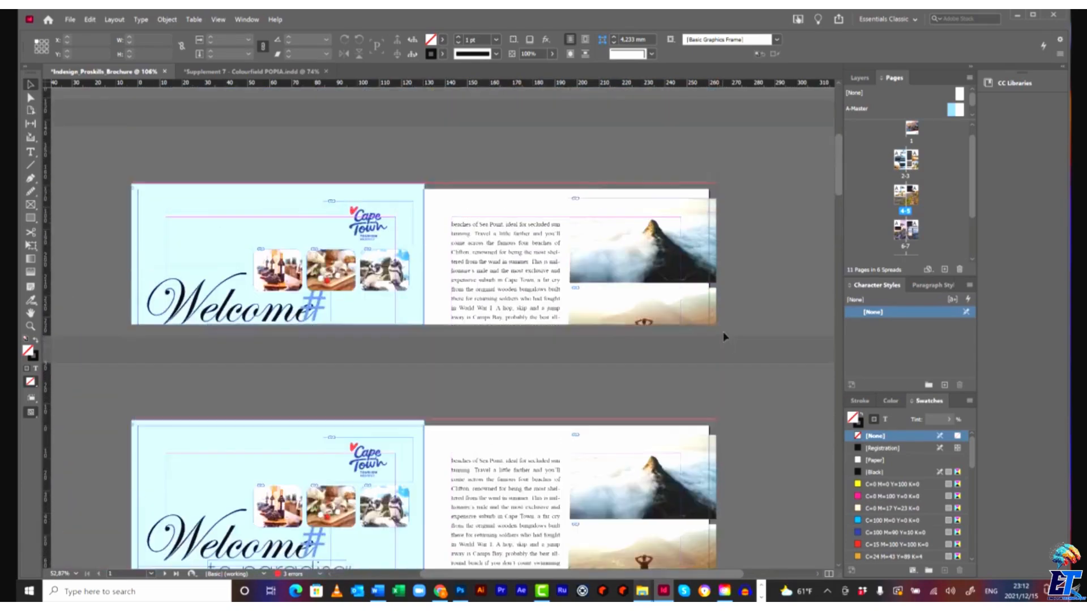
{"action": "scroll", "coordinate": [583, 331], "scroll_direction": "up", "scroll_amount": 10}
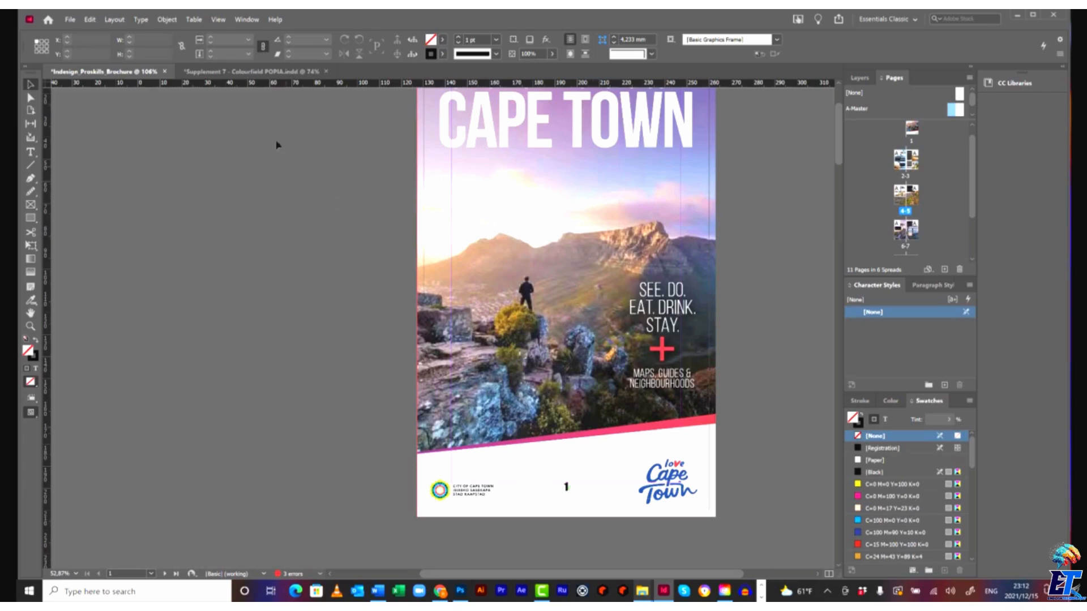
- Switch to the Supplement 7 - Colourfield POPIA document and examine the page numbering on its cover and contents spread
{"action": "left_click", "coordinate": [249, 72]}
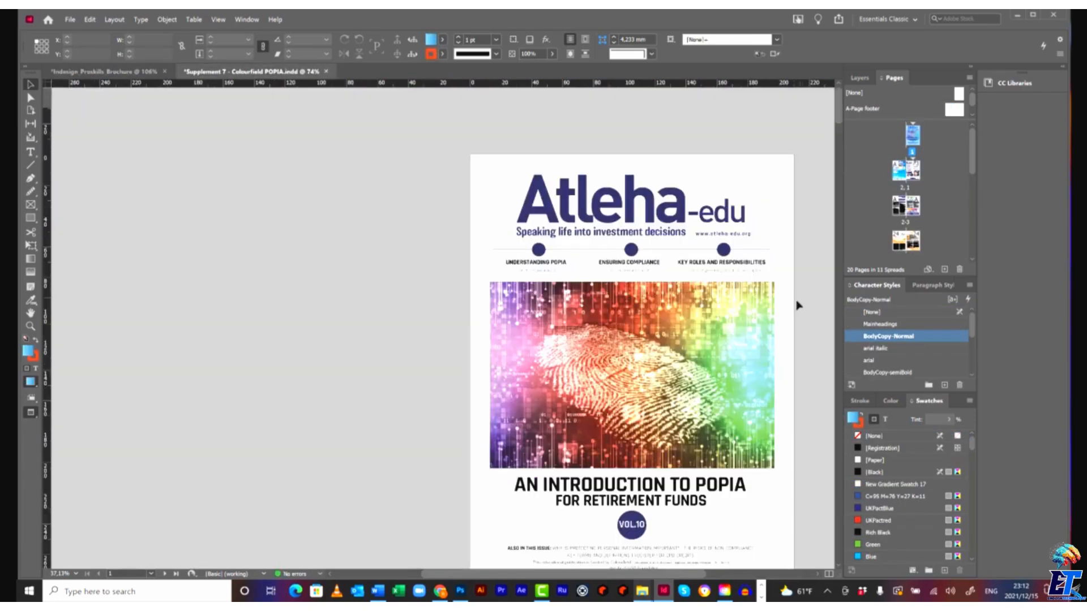
{"action": "scroll", "coordinate": [801, 304], "scroll_direction": "down", "scroll_amount": 2}
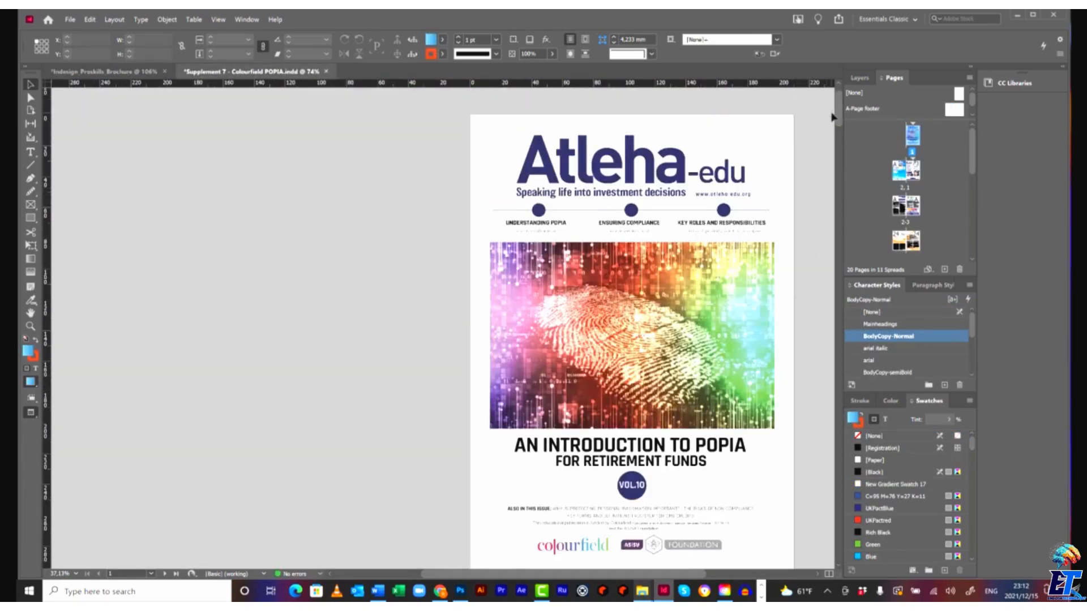
{"action": "left_click_drag", "start_coordinate": [839, 109], "coordinate": [844, 151]}
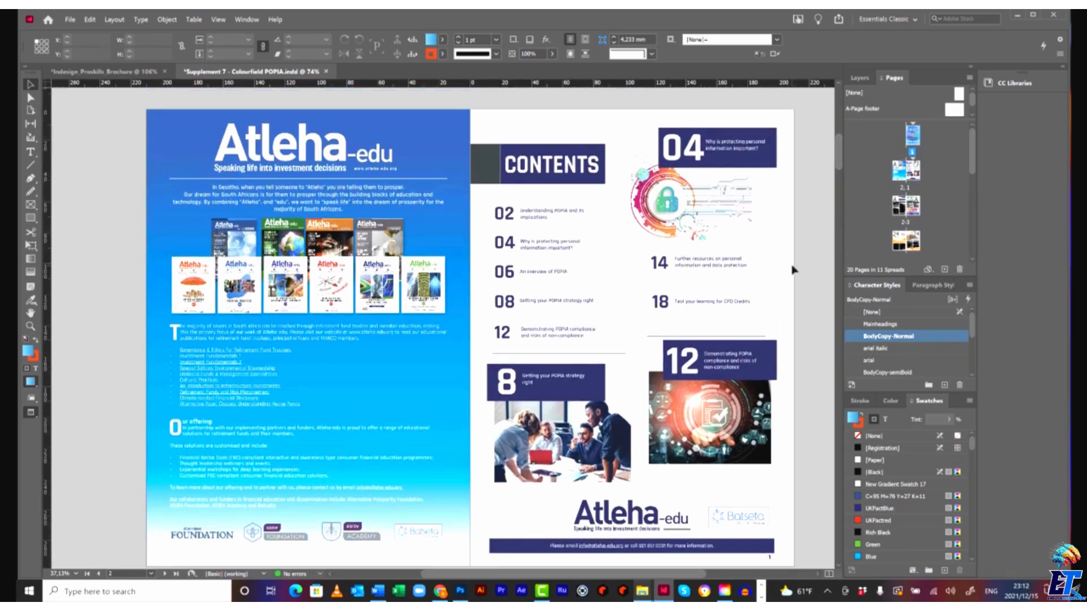
{"action": "scroll", "coordinate": [818, 328], "scroll_direction": "down", "scroll_amount": 1}
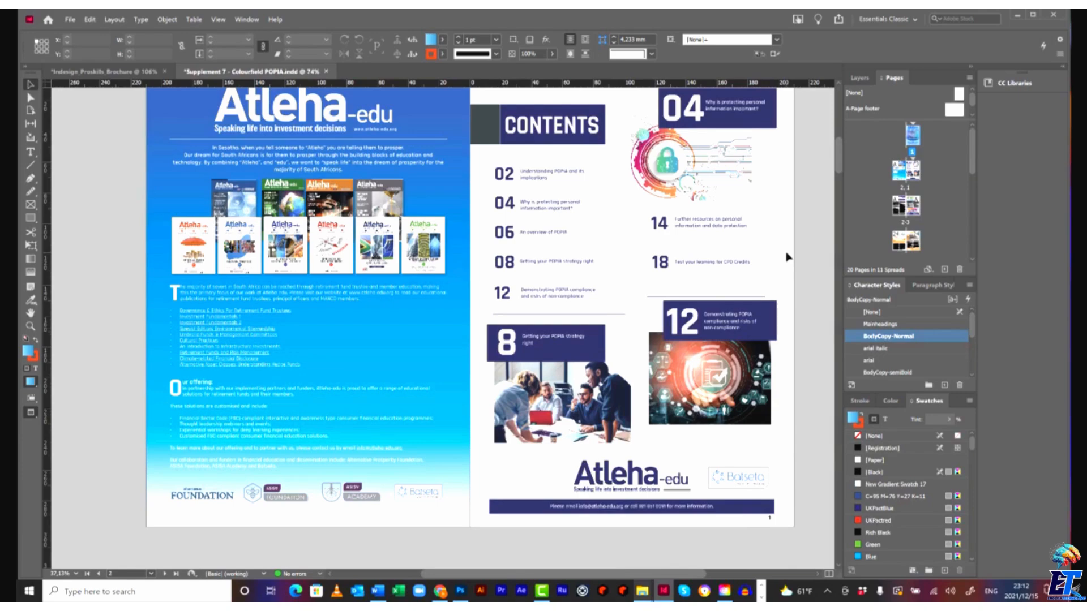
{"action": "left_click_drag", "start_coordinate": [841, 160], "coordinate": [839, 128]}
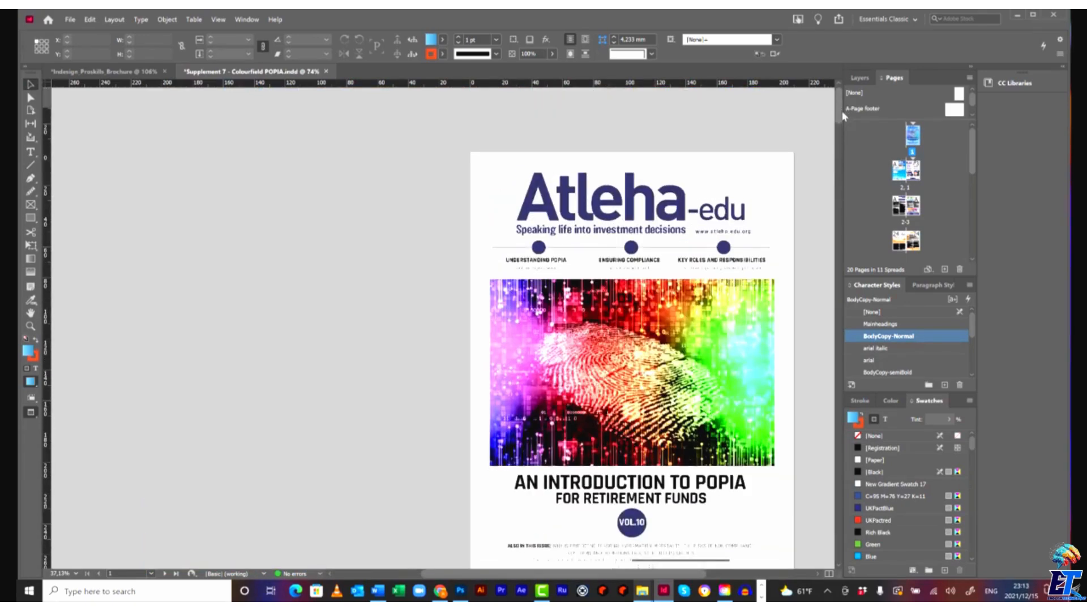
- Switch to the Indesign_Proskills_Brochure document and start a new section on page 3 with page numbering starting at 1
{"action": "left_click", "coordinate": [103, 71]}
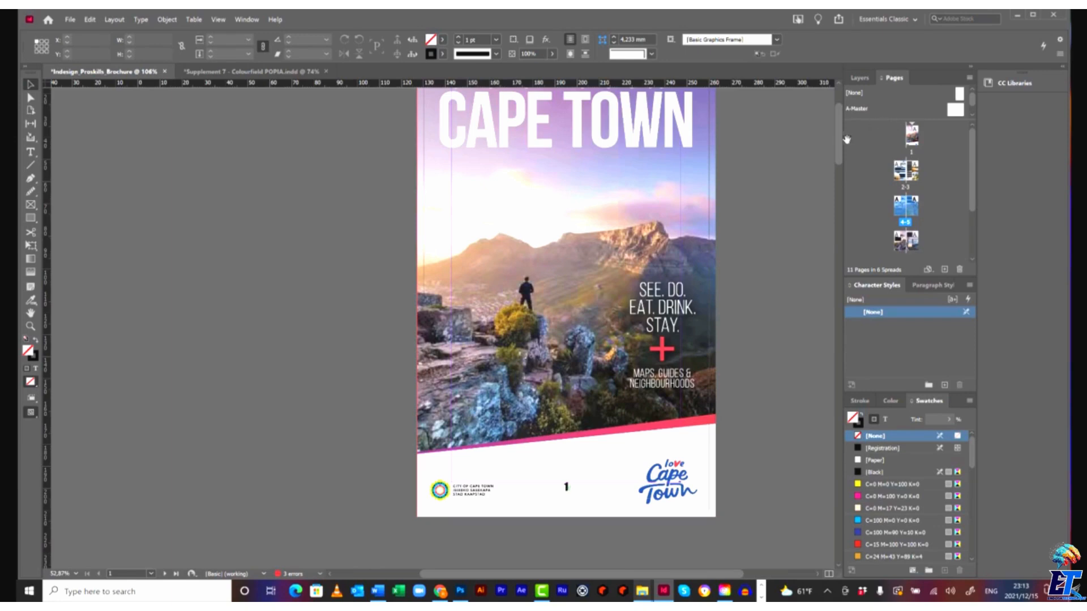
{"action": "key", "text": "F10"}
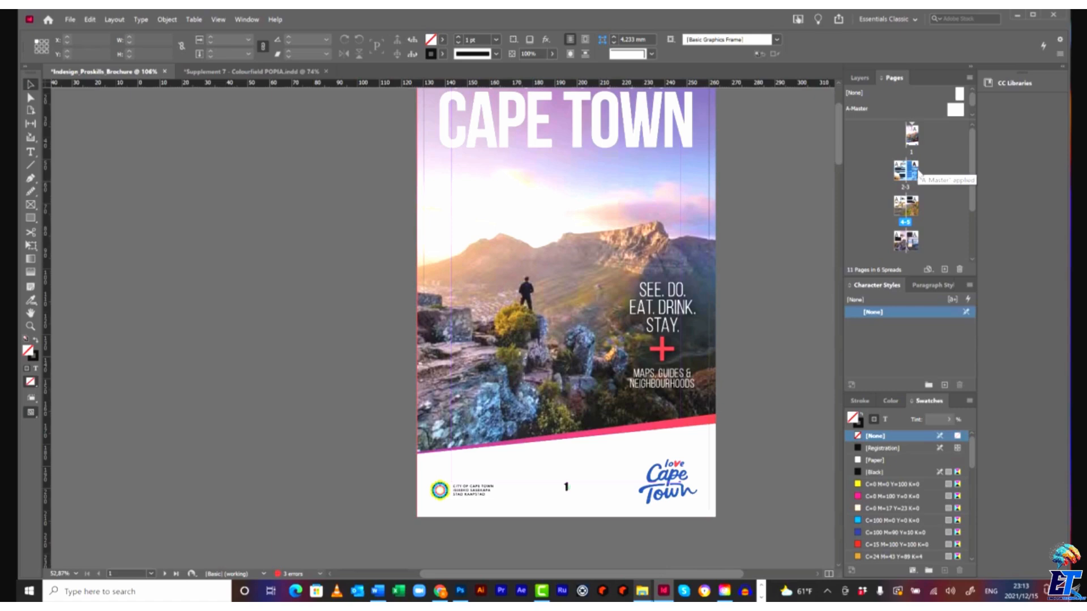
{"action": "left_click", "coordinate": [123, 20]}
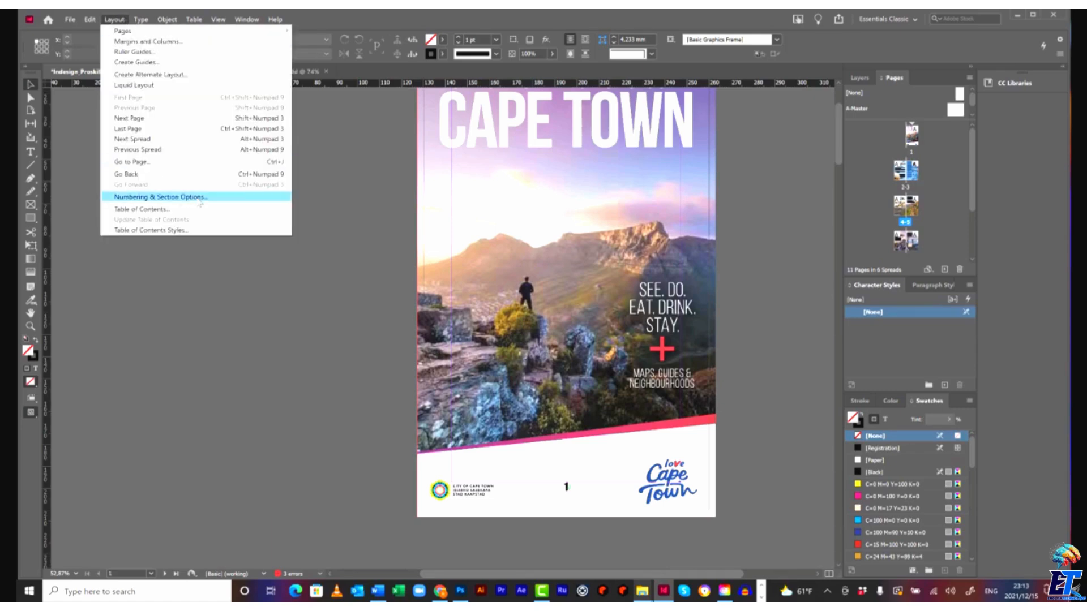
{"action": "left_click", "coordinate": [200, 197]}
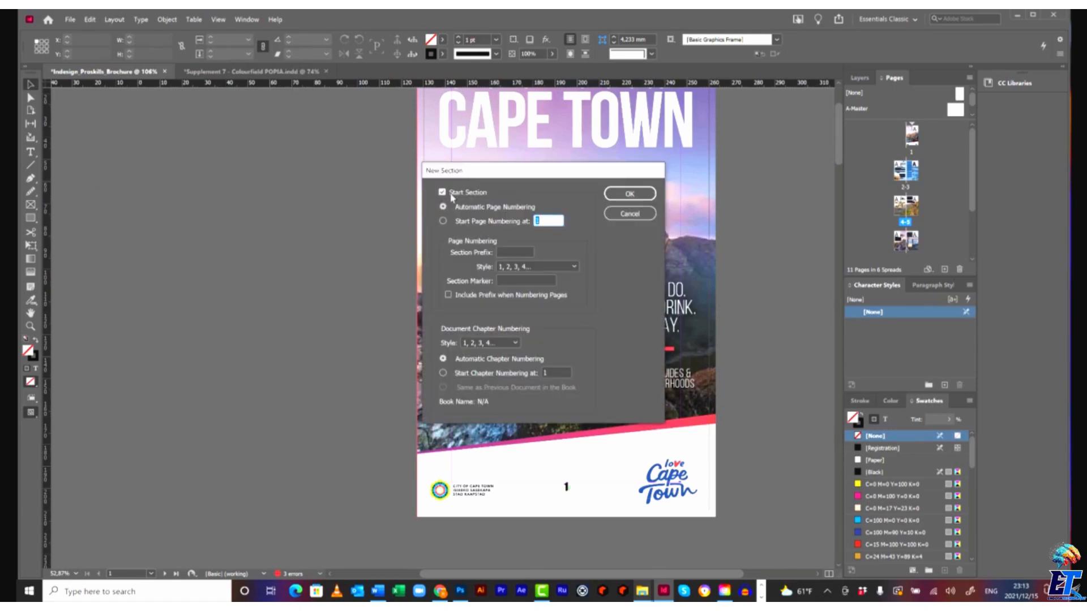
{"action": "left_click", "coordinate": [443, 221]}
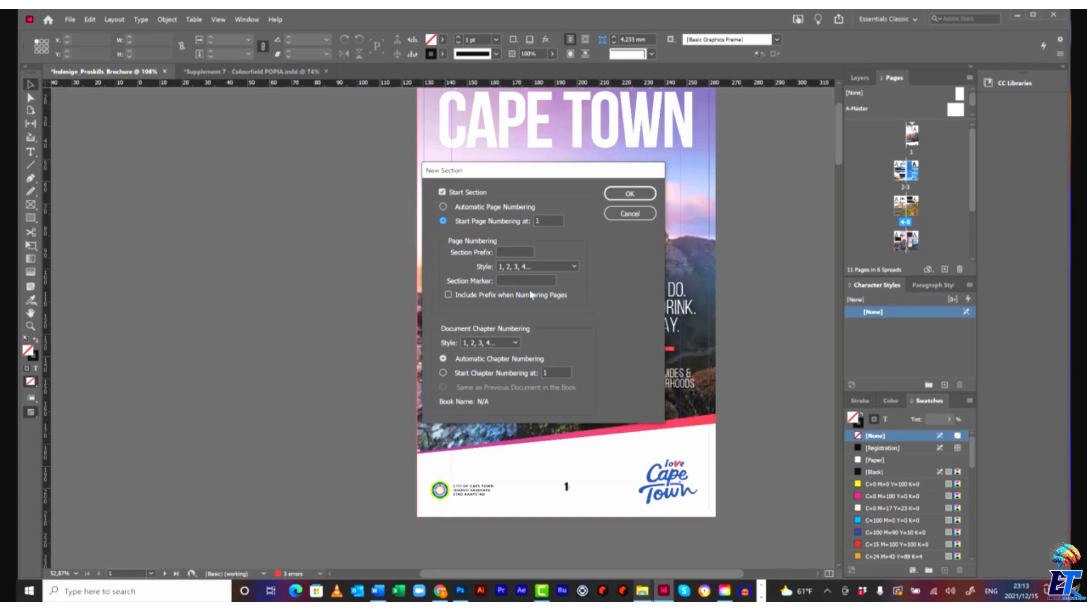
{"action": "left_click", "coordinate": [536, 267]}
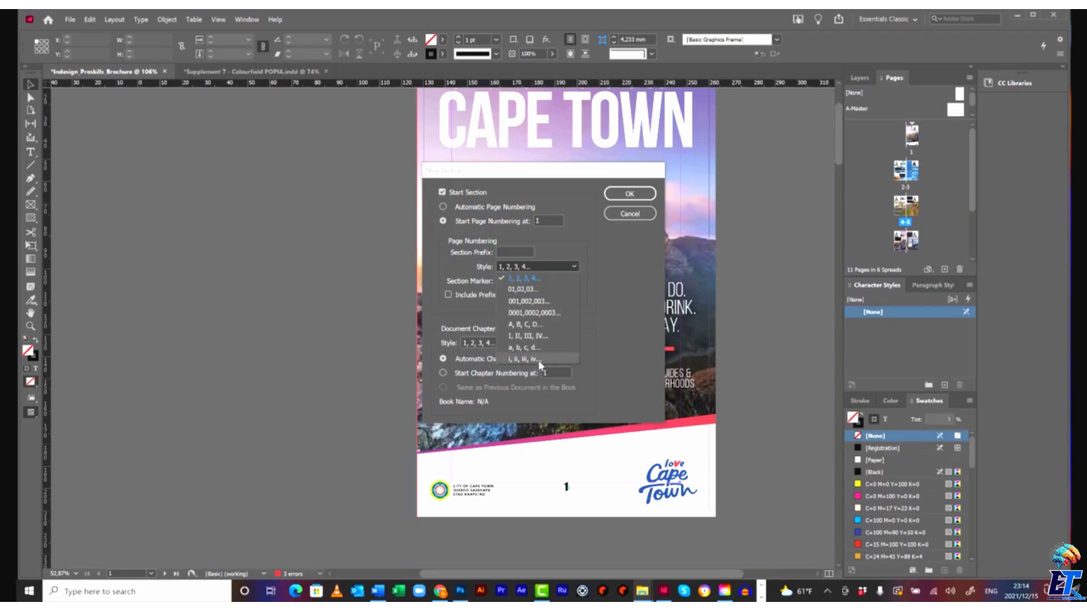
{"action": "left_click", "coordinate": [630, 194]}
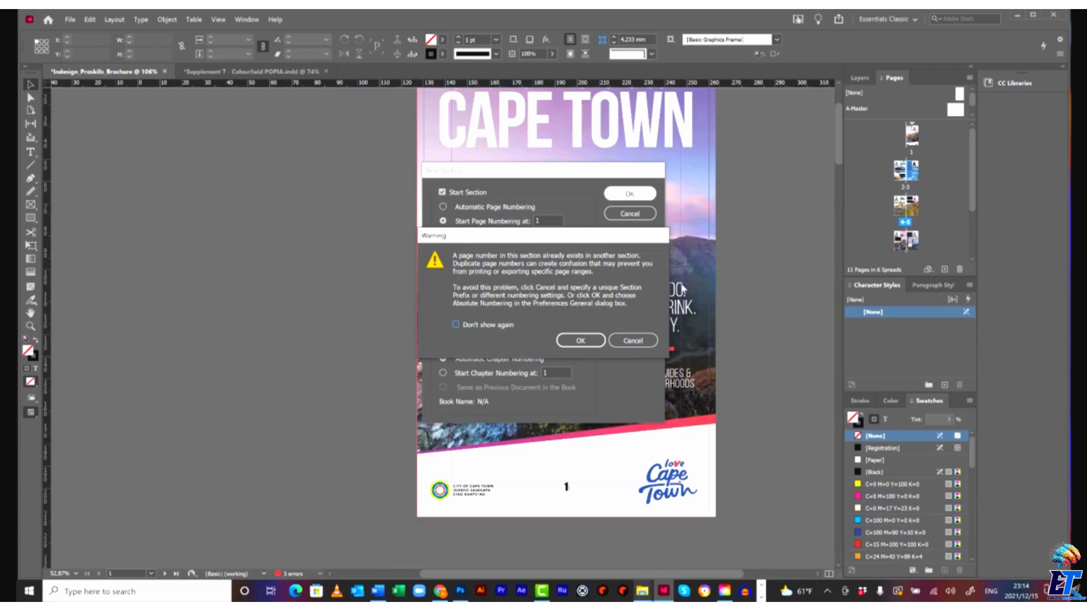
{"action": "left_click", "coordinate": [580, 340]}
- Check the page numbers on the brochure's cover and first spread after the section change
{"action": "double_click", "coordinate": [912, 137]}
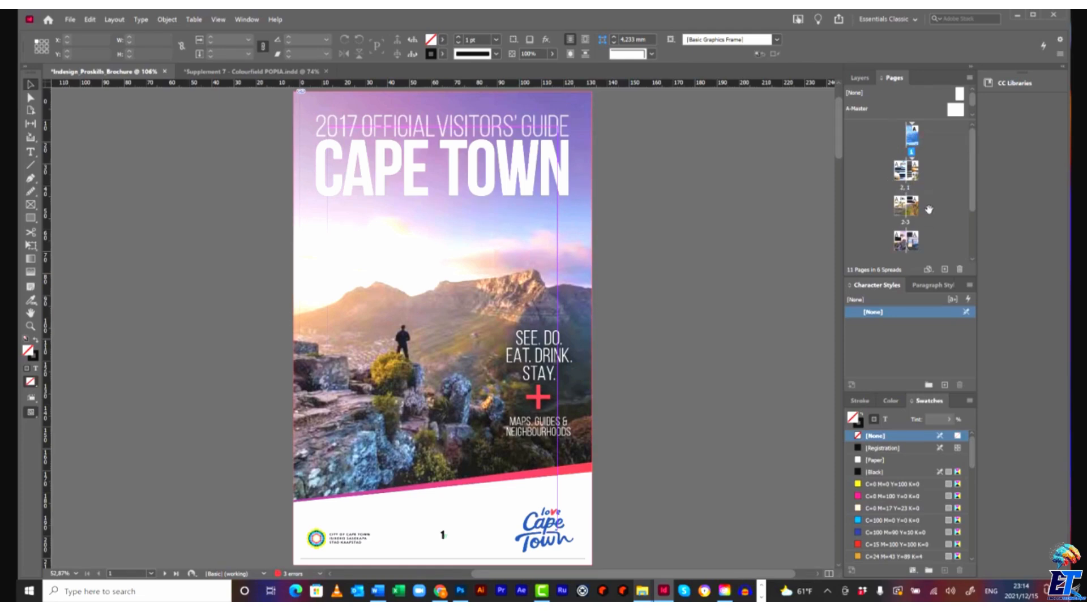
{"action": "scroll", "coordinate": [644, 214], "scroll_direction": "down", "scroll_amount": 6}
{"action": "scroll", "coordinate": [639, 207], "scroll_direction": "down", "scroll_amount": 8}
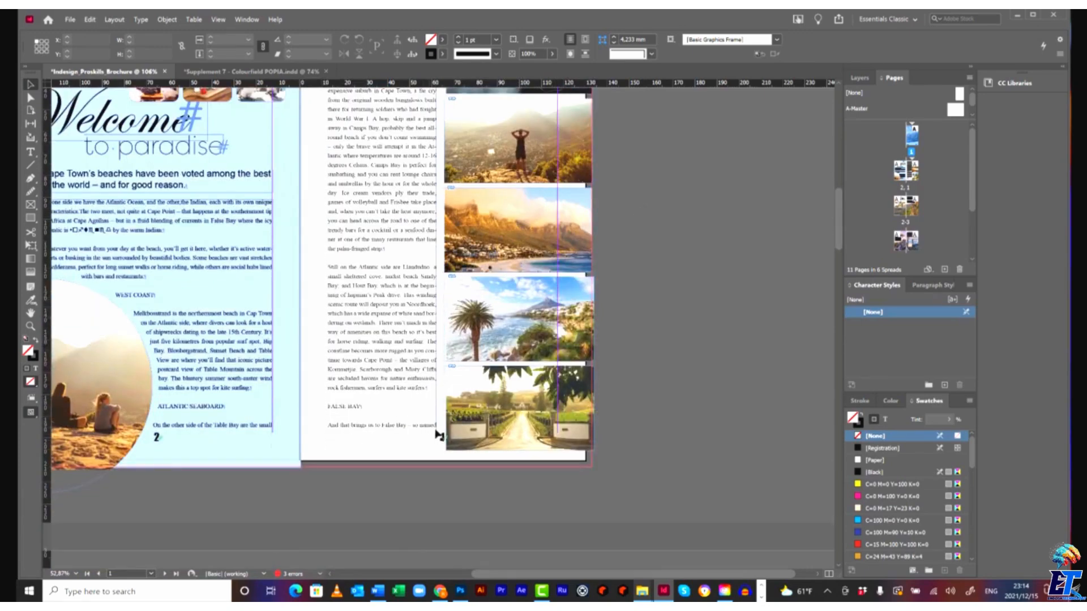
{"action": "scroll", "coordinate": [445, 417], "scroll_direction": "up", "scroll_amount": 2}
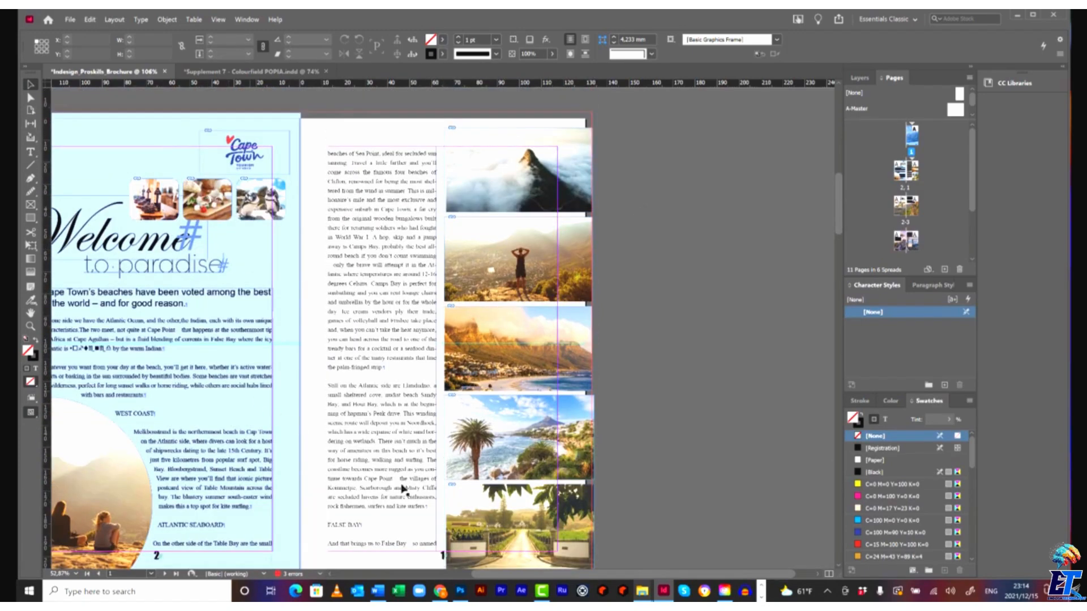
{"action": "left_click_drag", "start_coordinate": [528, 575], "coordinate": [499, 575]}
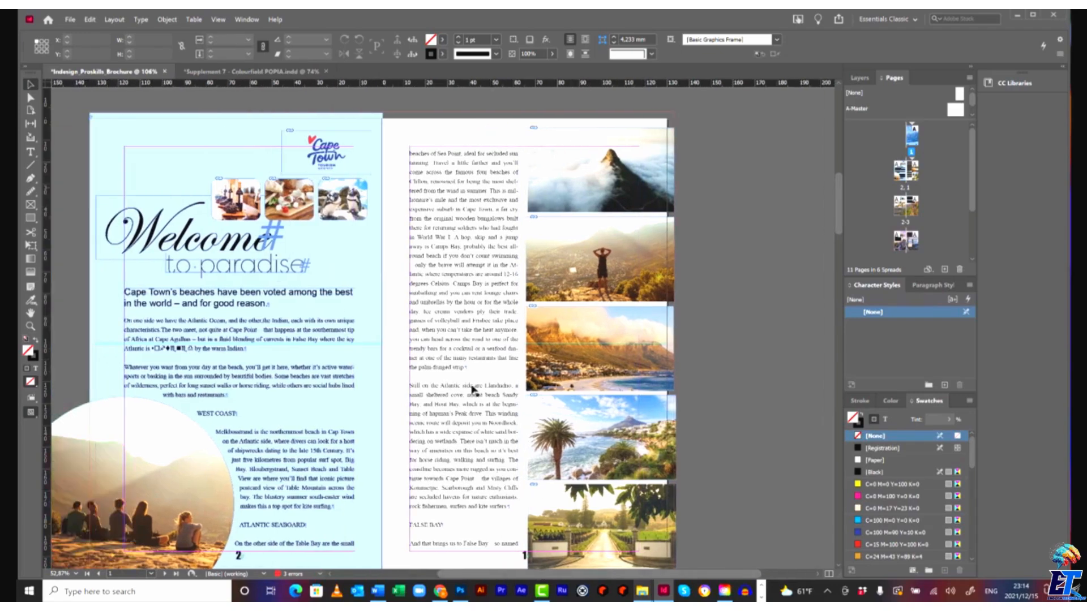
{"action": "scroll", "coordinate": [413, 248], "scroll_direction": "down", "scroll_amount": 1}
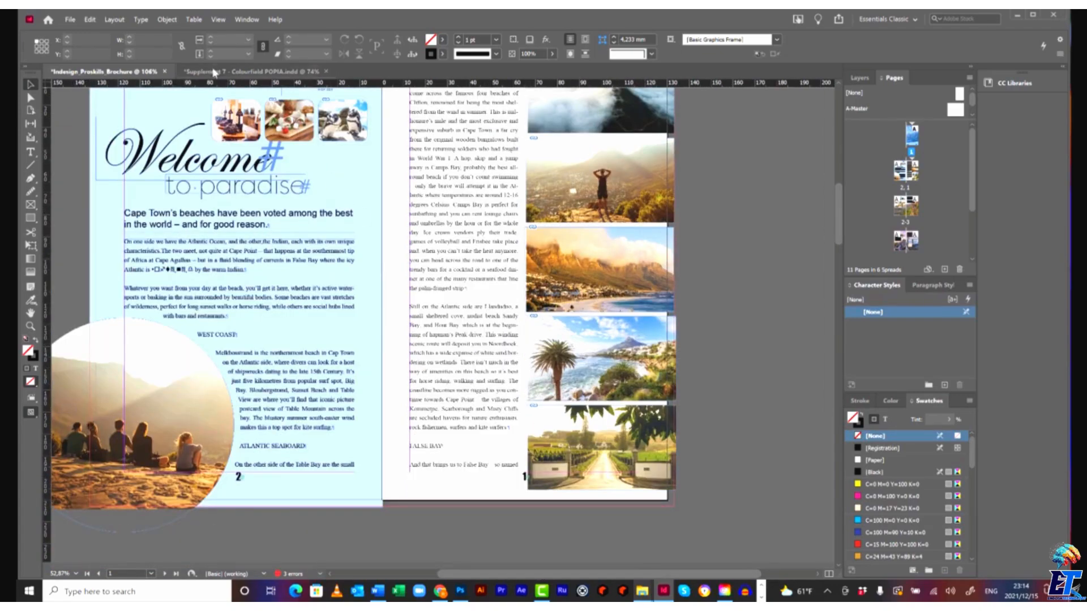
- Compare with the contents spread numbering in the Supplement 7 - Colourfield POPIA document and return to the brochure
{"action": "left_click", "coordinate": [227, 71]}
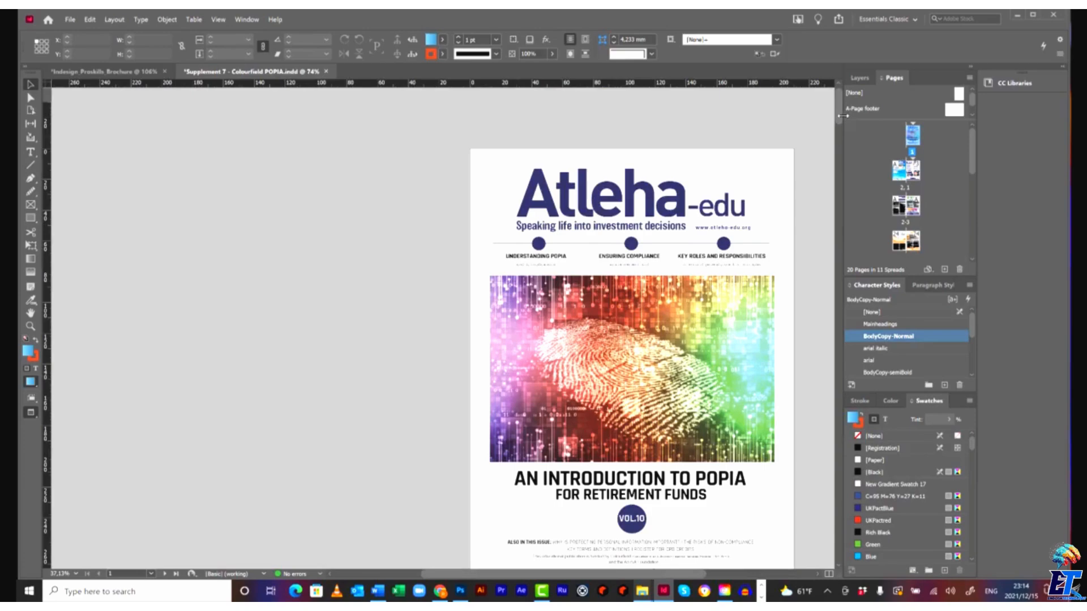
{"action": "left_click_drag", "start_coordinate": [842, 120], "coordinate": [844, 169]}
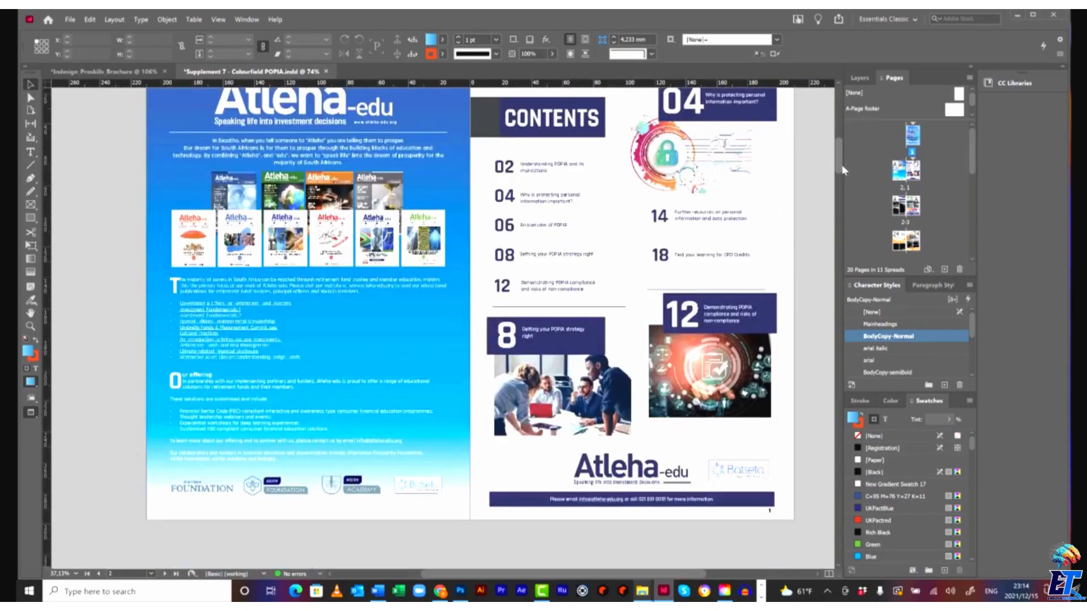
{"action": "left_click", "coordinate": [104, 72]}
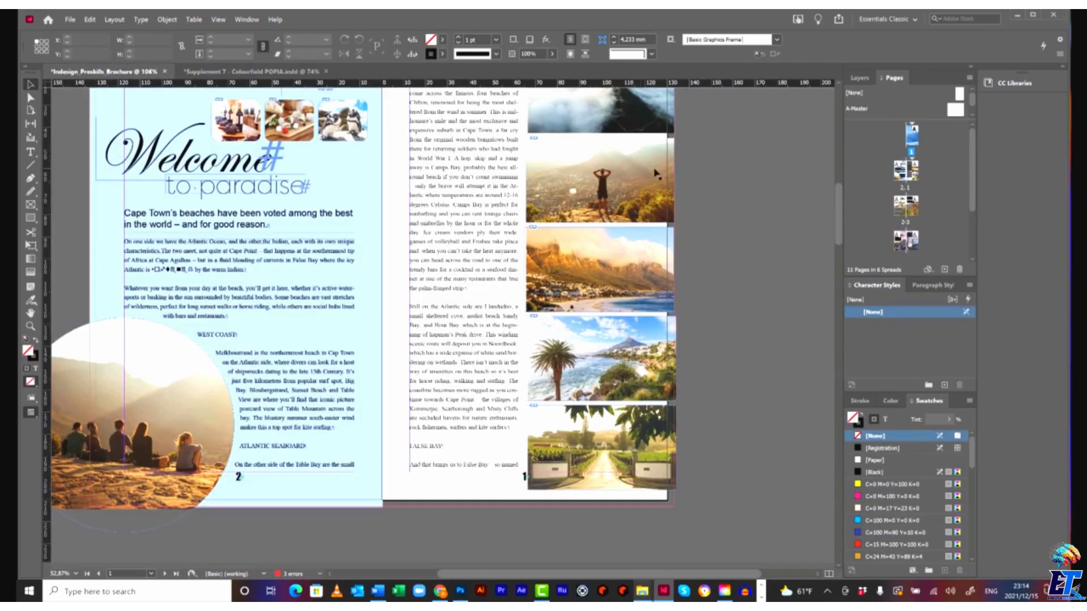
- Override the master page-number frame at the foot of the brochure's cover and delete it
{"action": "scroll", "coordinate": [658, 174], "scroll_direction": "up", "scroll_amount": 5}
{"action": "scroll", "coordinate": [658, 173], "scroll_direction": "up", "scroll_amount": 7}
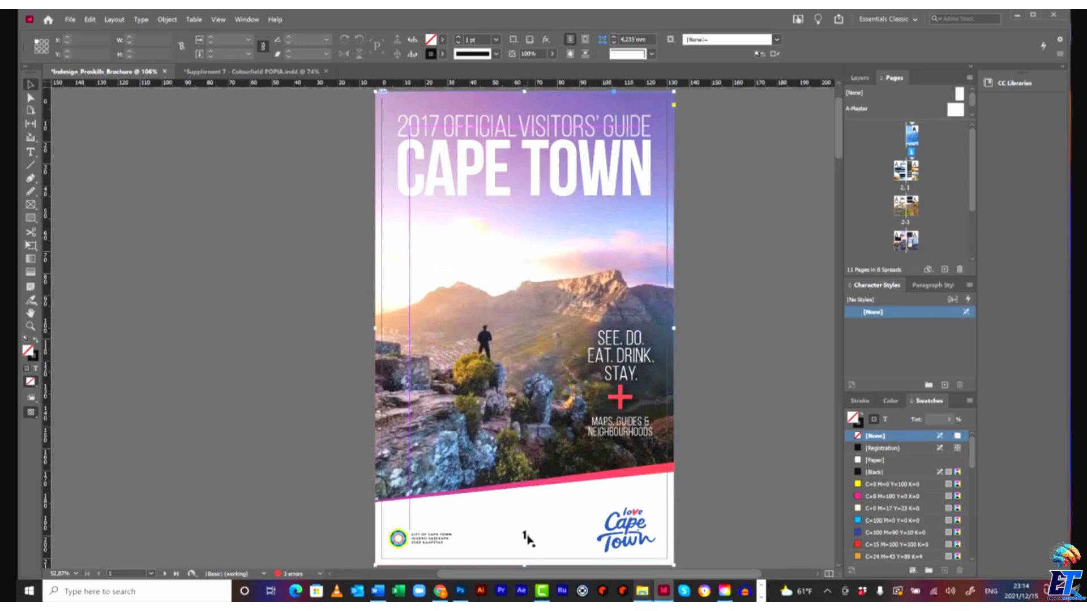
{"action": "left_click", "coordinate": [527, 541]}
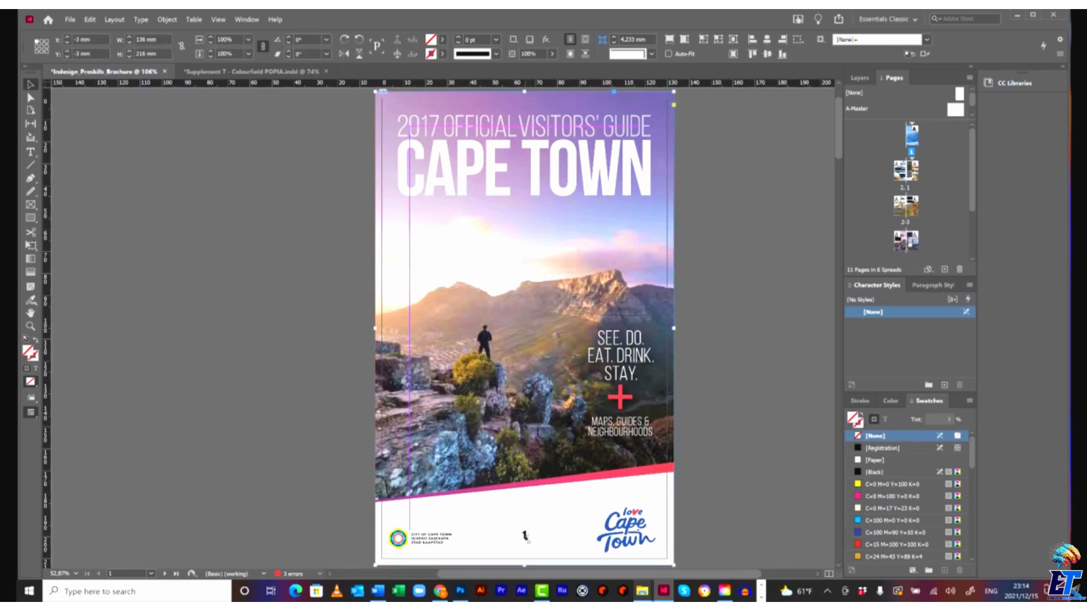
{"action": "left_click", "coordinate": [698, 487]}
{"action": "scroll", "coordinate": [696, 485], "scroll_direction": "down", "scroll_amount": 3}
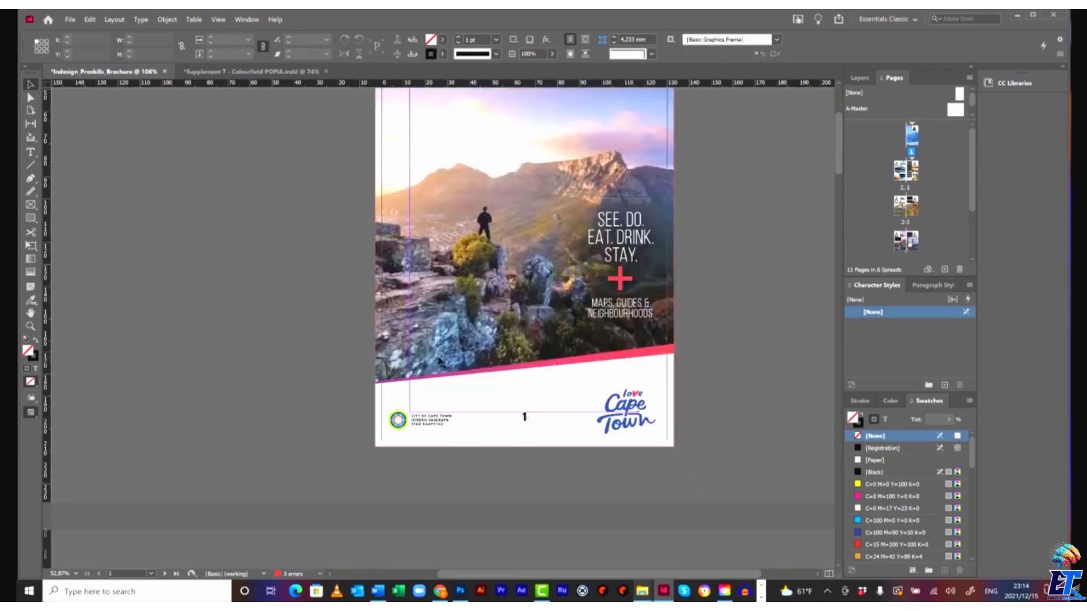
{"action": "scroll", "coordinate": [695, 484], "scroll_direction": "up", "scroll_amount": 2}
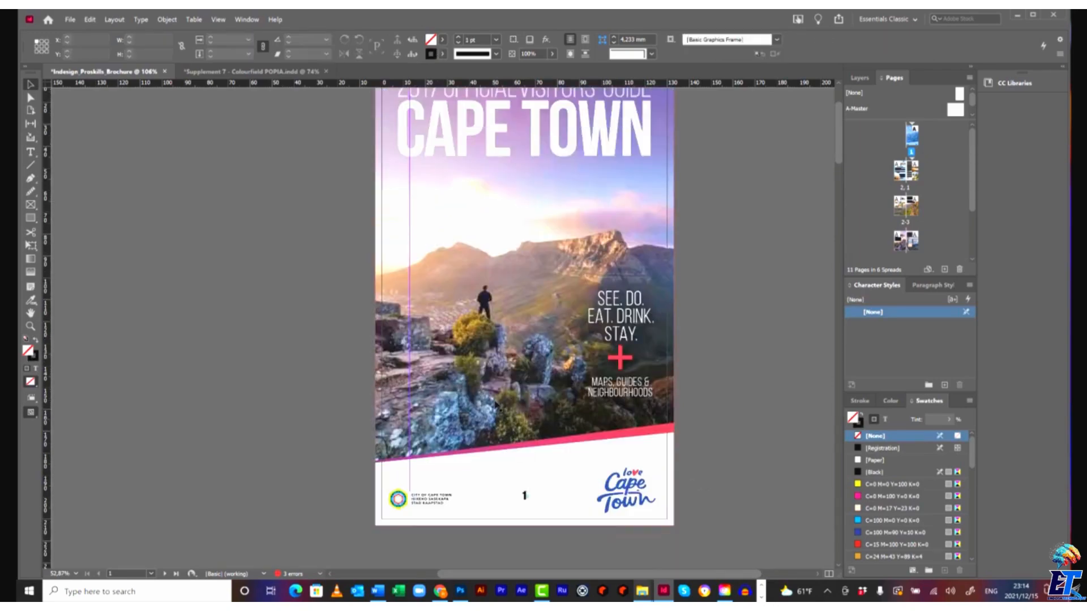
{"action": "left_click", "coordinate": [529, 499]}
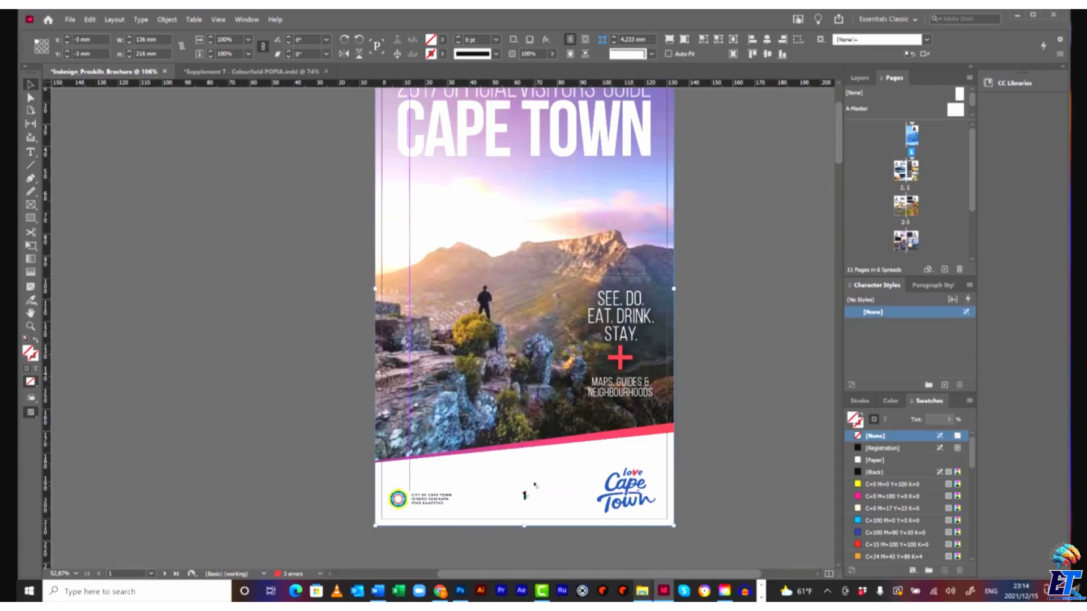
{"action": "left_click", "coordinate": [728, 517]}
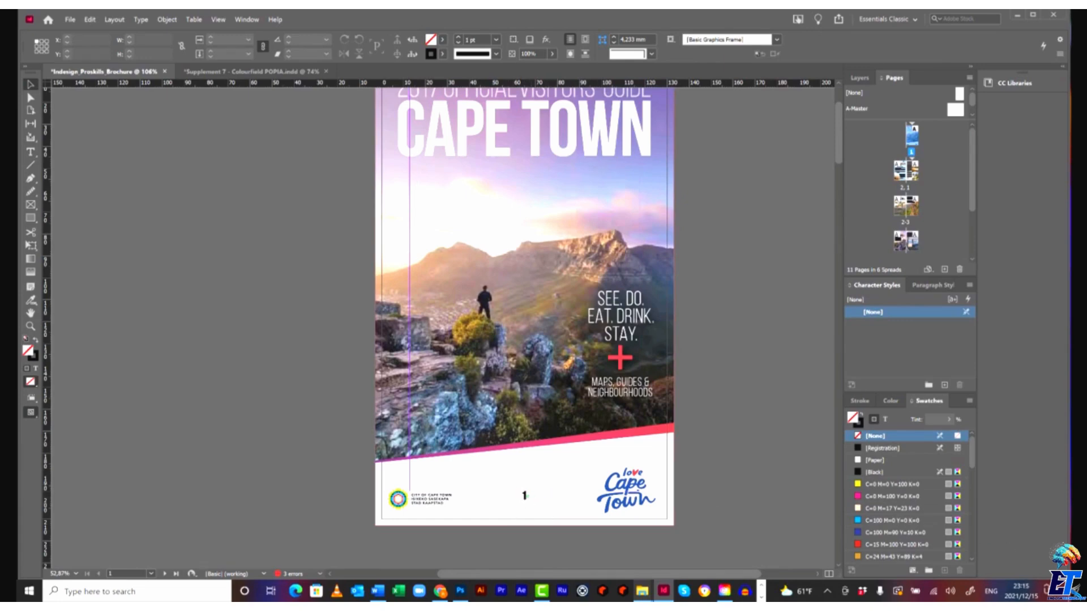
{"action": "left_click", "coordinate": [525, 499]}
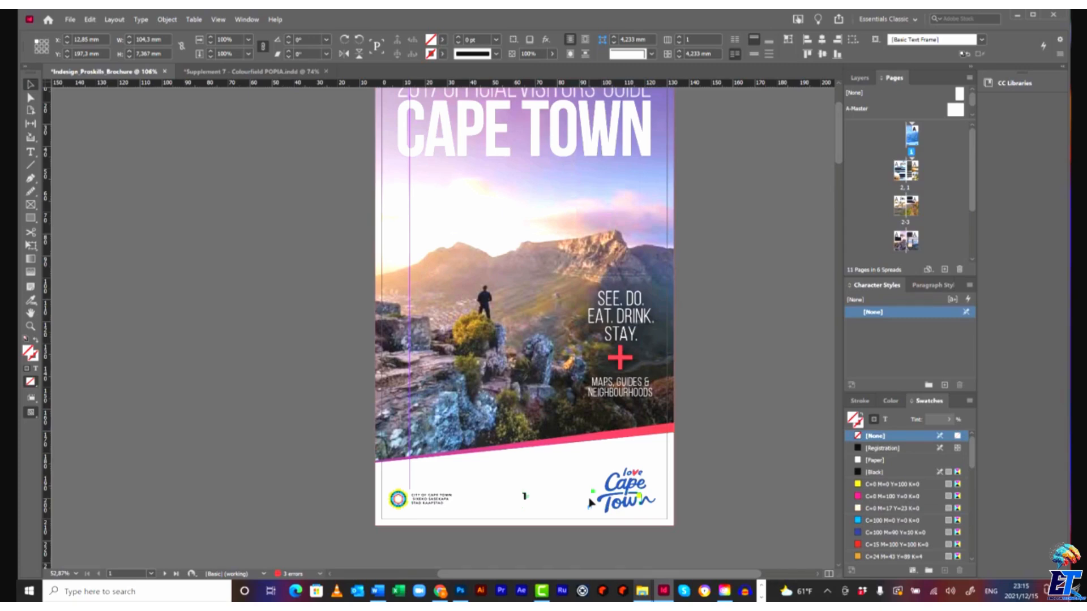
{"action": "key", "text": "Delete"}
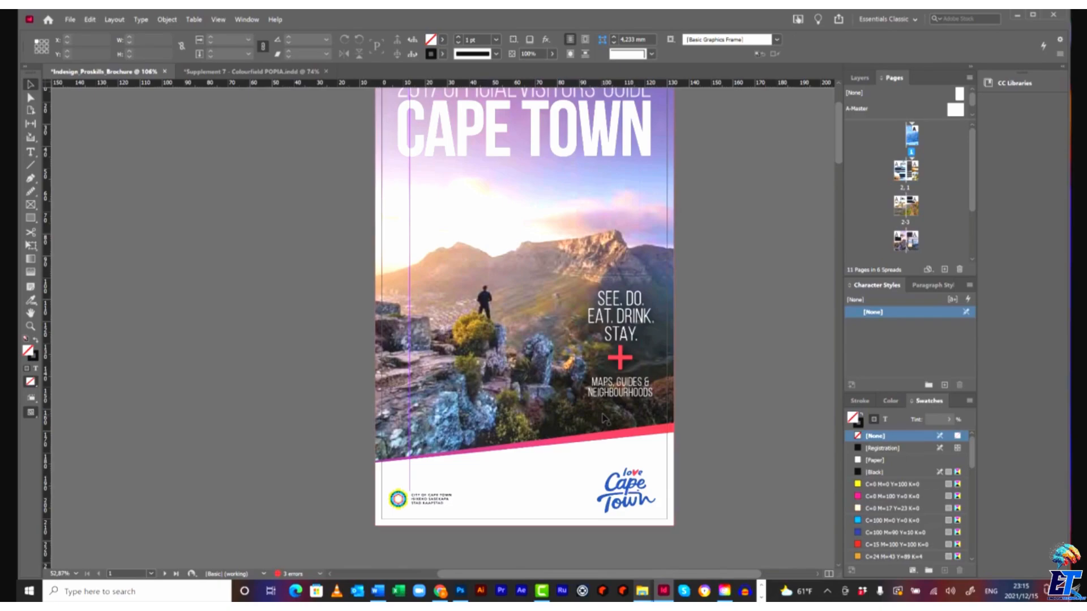
- Override and select the page-number frame on page 6, below the distance table
{"action": "scroll", "coordinate": [604, 415], "scroll_direction": "down", "scroll_amount": 5}
{"action": "scroll", "coordinate": [603, 411], "scroll_direction": "down", "scroll_amount": 10}
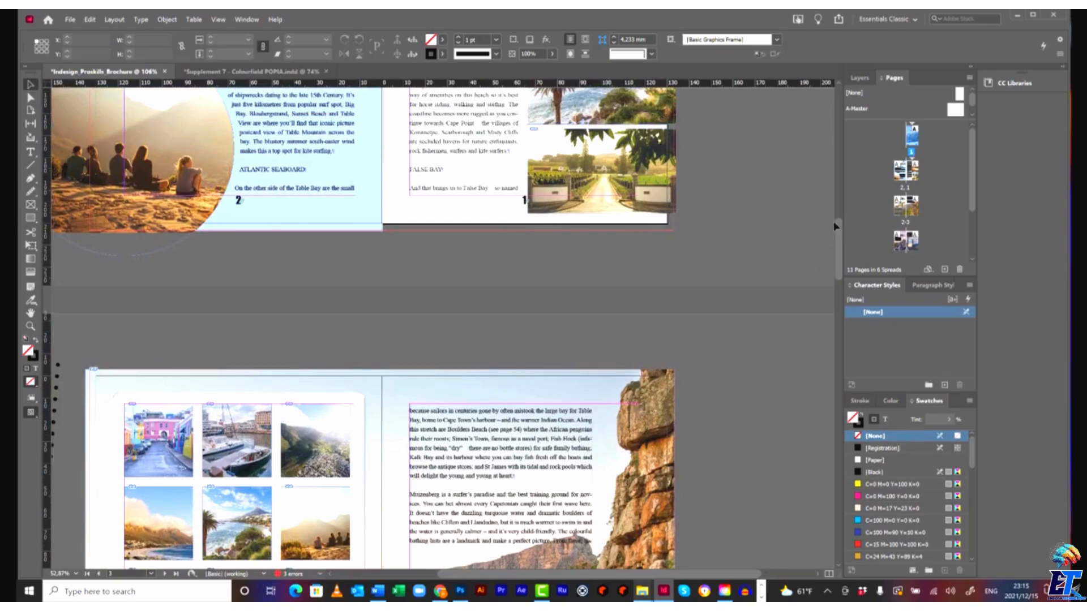
{"action": "left_click_drag", "start_coordinate": [836, 227], "coordinate": [830, 424]}
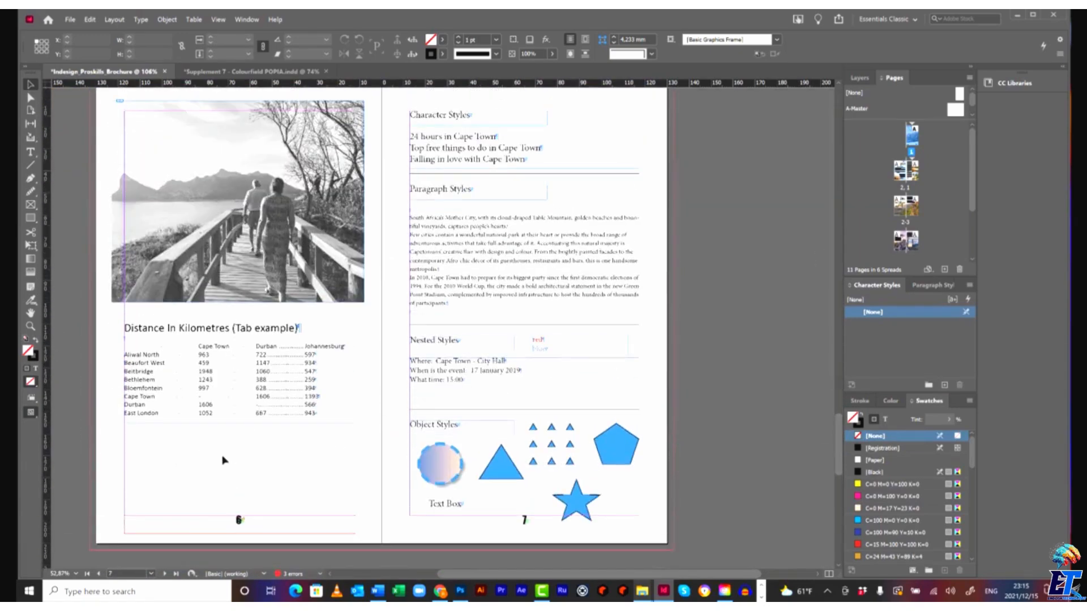
{"action": "left_click", "coordinate": [249, 526]}
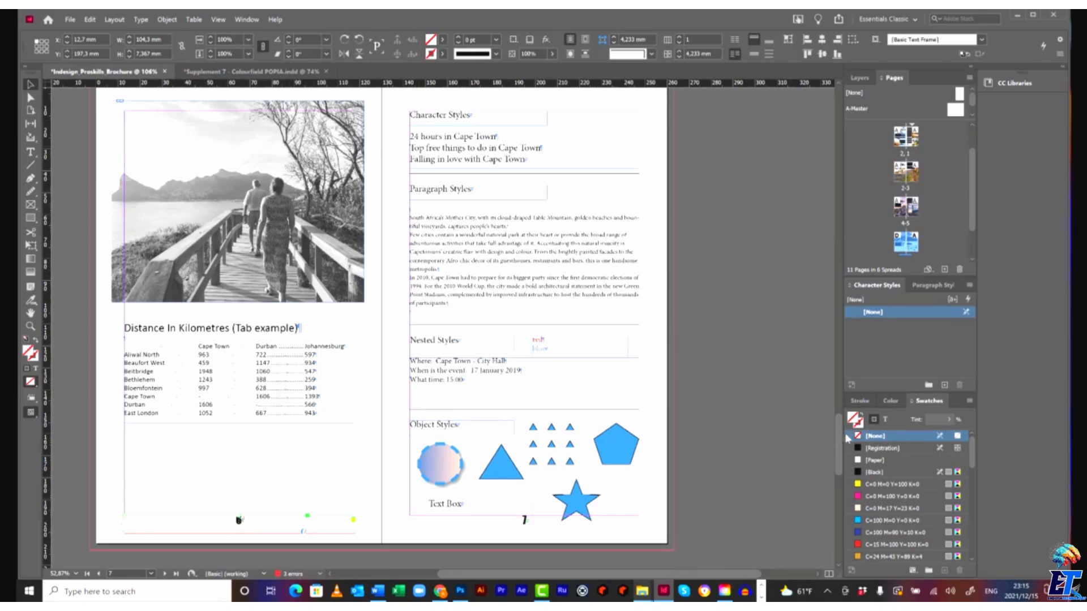
{"action": "left_click_drag", "start_coordinate": [839, 439], "coordinate": [834, 118]}
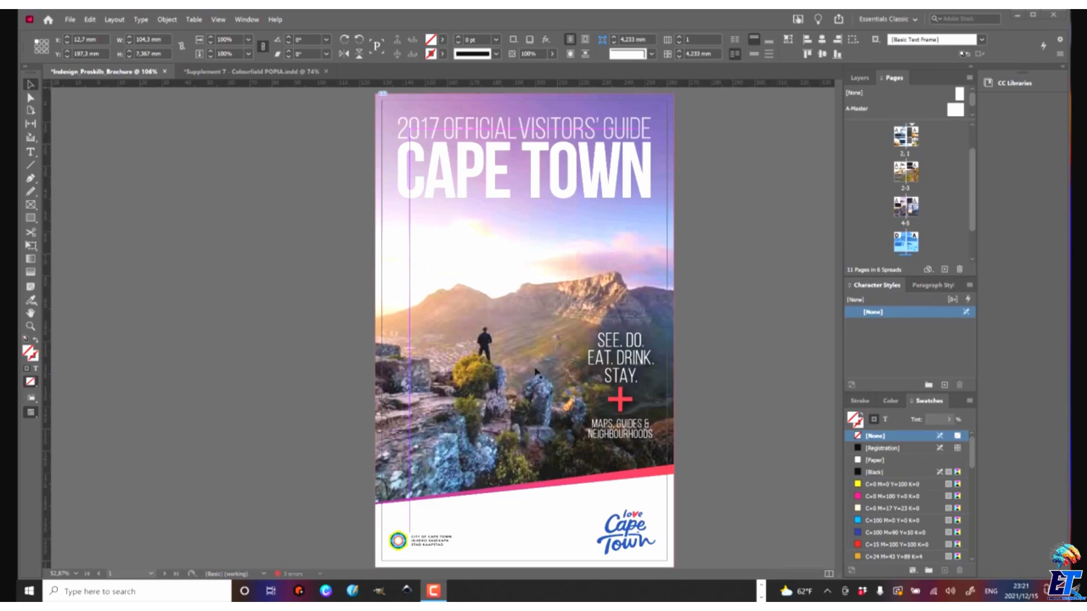
{"action": "scroll", "coordinate": [537, 376], "scroll_direction": "down", "scroll_amount": 2}
{"action": "scroll", "coordinate": [538, 378], "scroll_direction": "up", "scroll_amount": 3}
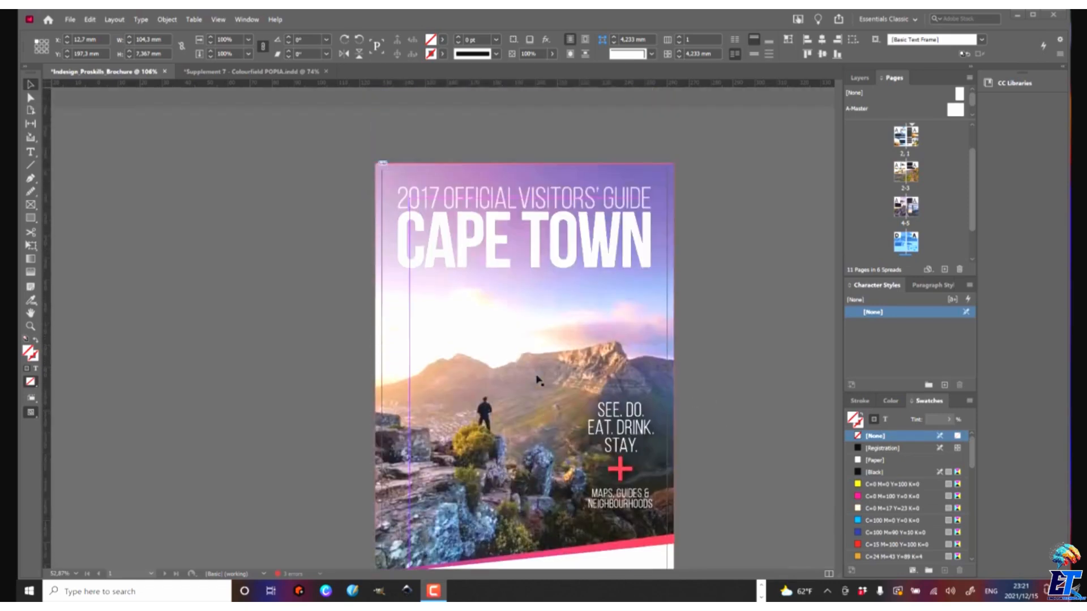
{"action": "scroll", "coordinate": [538, 380], "scroll_direction": "down", "scroll_amount": 3}
{"action": "scroll", "coordinate": [539, 378], "scroll_direction": "up", "scroll_amount": 1}
{"action": "scroll", "coordinate": [541, 378], "scroll_direction": "up", "scroll_amount": 1}
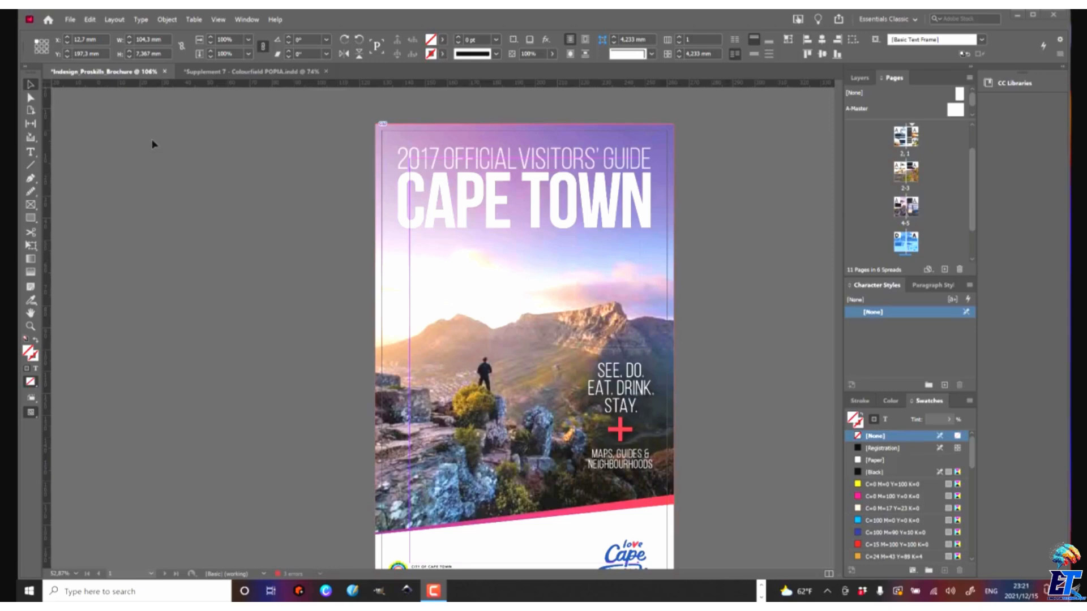
- Start a PDF export of the brochure with the [Press Quality] preset, saving it as Indesign_Proskills_Brochure.pdf in Course Files
{"action": "left_click", "coordinate": [69, 22]}
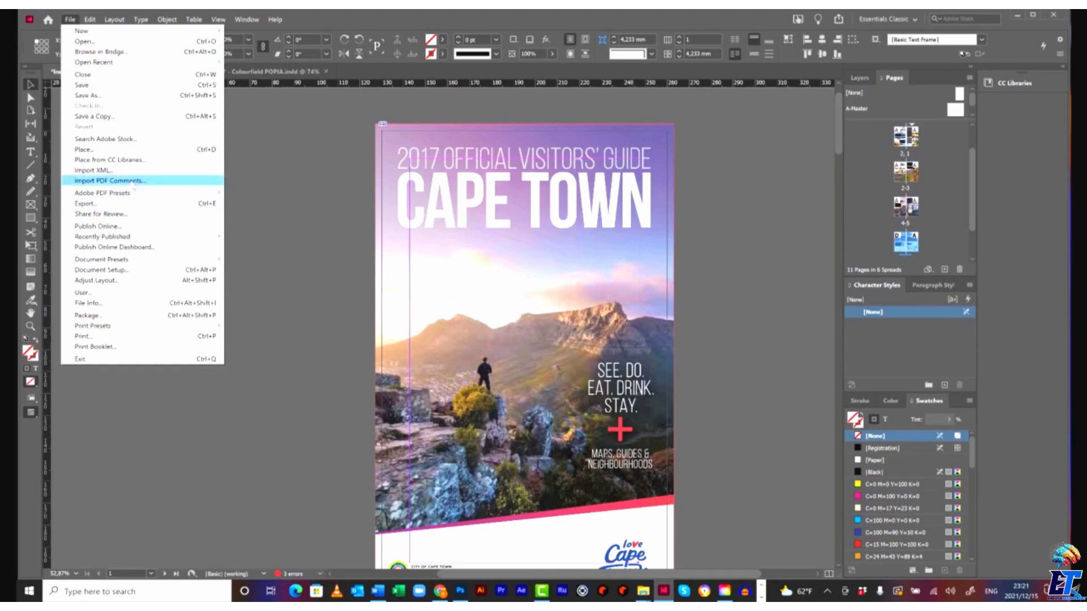
{"action": "mouse_move", "coordinate": [125, 193]}
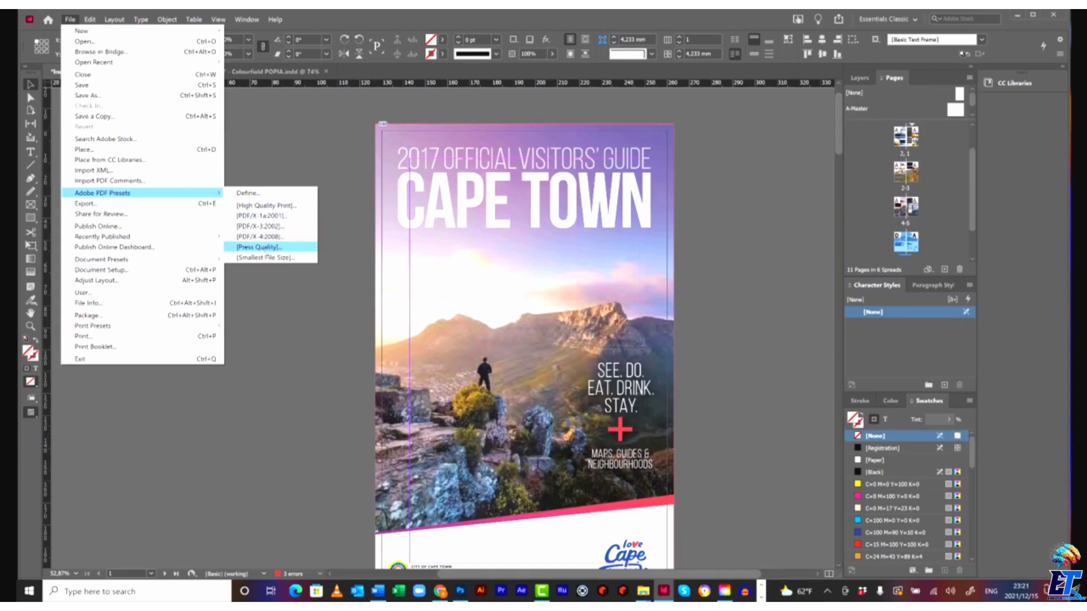
{"action": "left_click", "coordinate": [267, 248]}
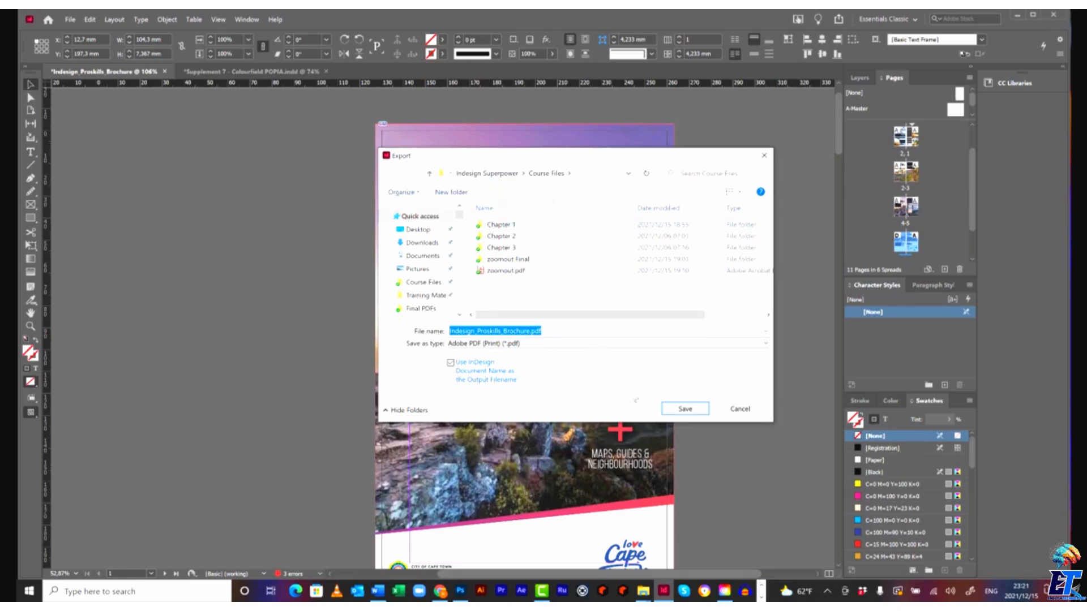
{"action": "left_click", "coordinate": [674, 411]}
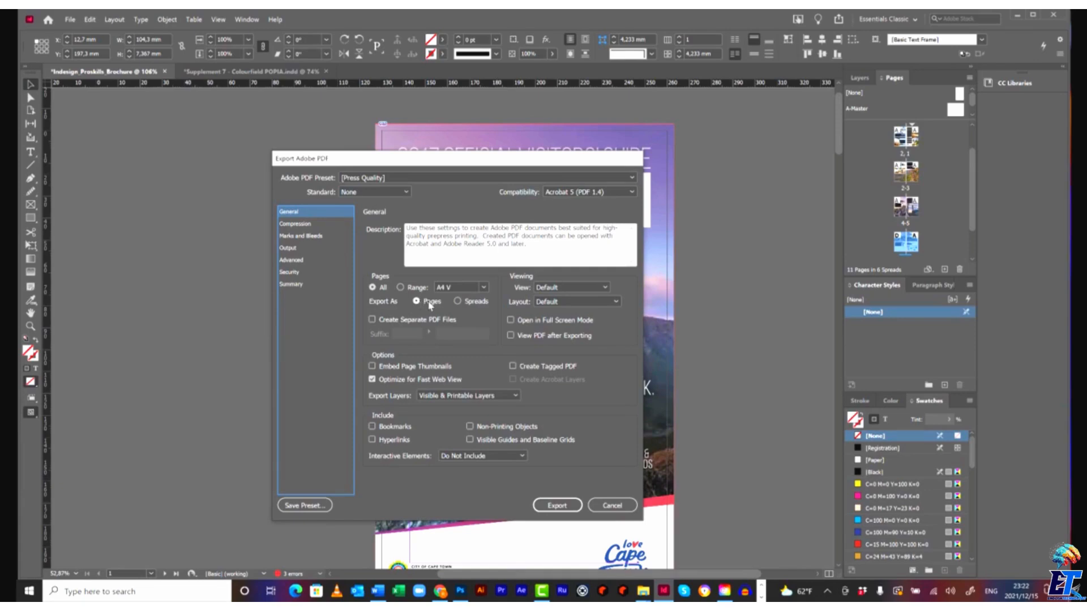
- Set the PDF export to individual pages using the document bleed settings, and cancel the export
{"action": "left_click", "coordinate": [472, 304]}
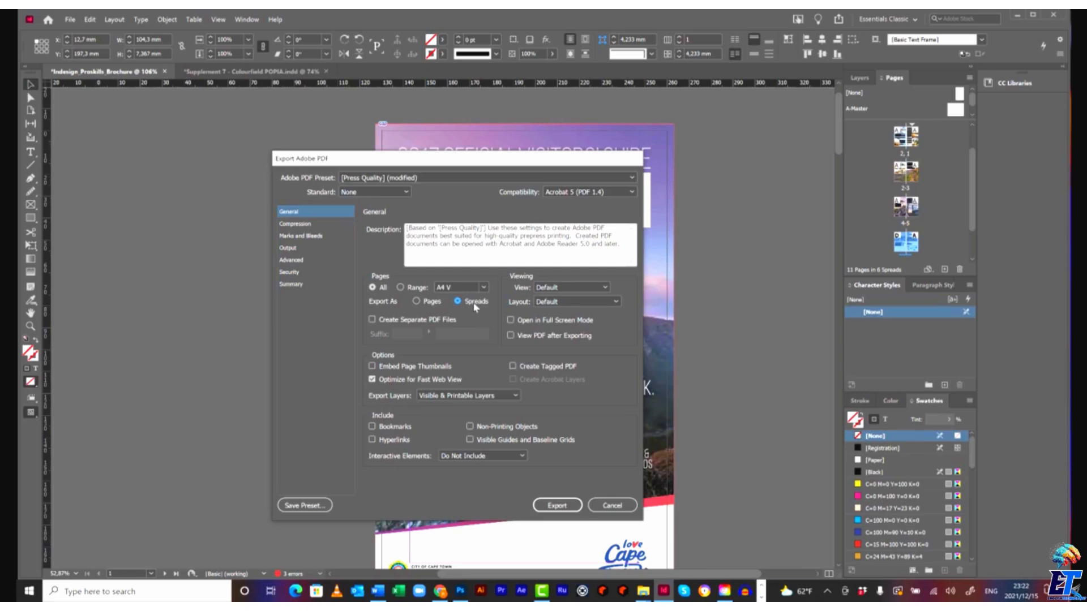
{"action": "left_click", "coordinate": [428, 307]}
{"action": "left_click", "coordinate": [306, 236]}
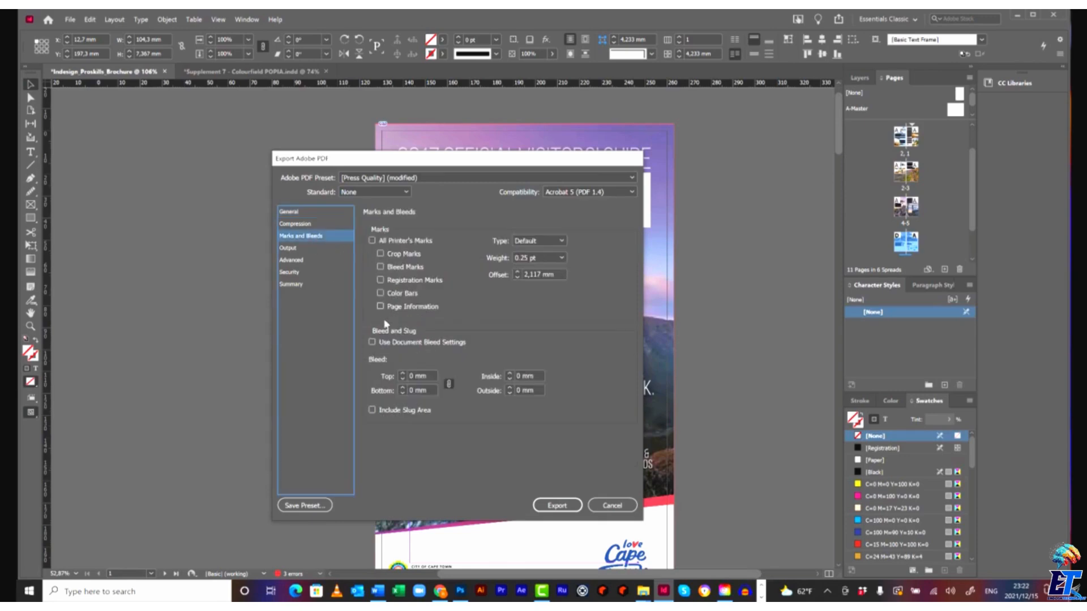
{"action": "left_click", "coordinate": [372, 342]}
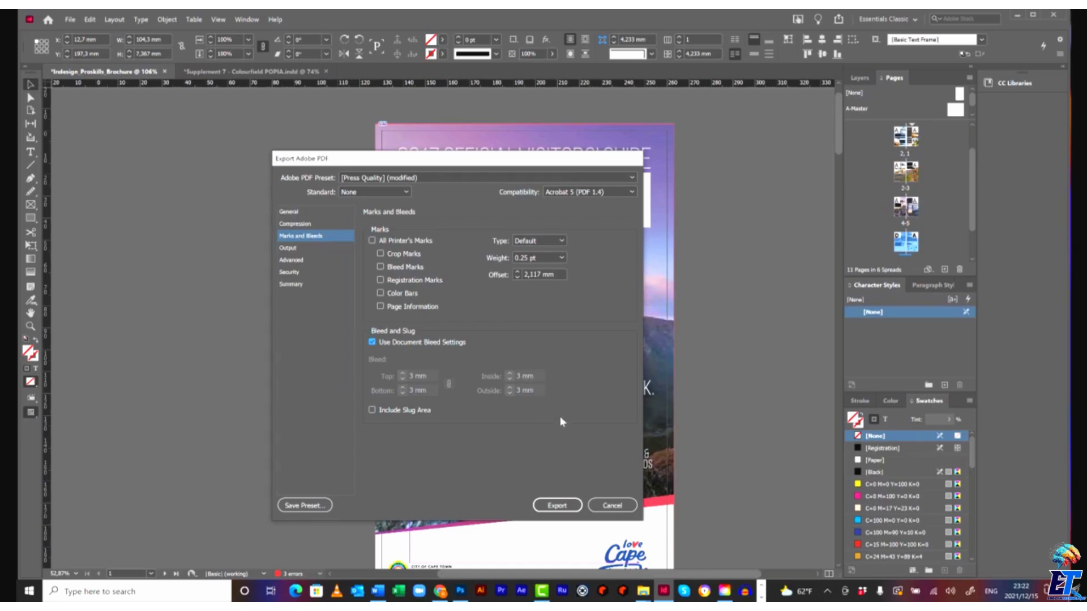
{"action": "left_click", "coordinate": [611, 505]}
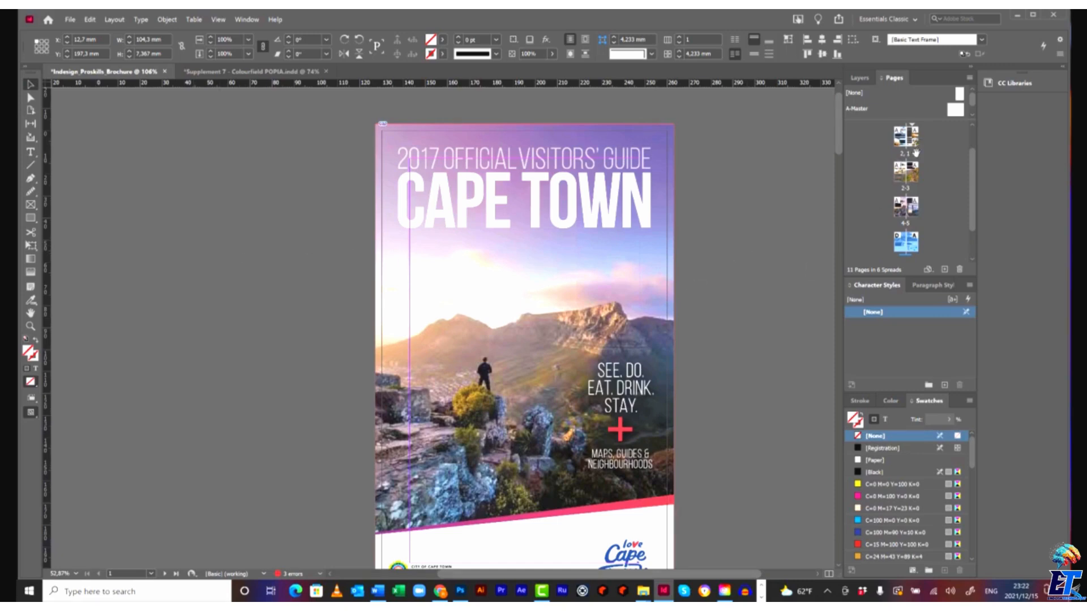
- Sample a color theme from the mountain photo with outstretched figure on the Welcome spread using the Color Theme tool, and add it to the swatches
{"action": "scroll", "coordinate": [899, 473], "scroll_direction": "down", "scroll_amount": 1}
{"action": "scroll", "coordinate": [909, 476], "scroll_direction": "up", "scroll_amount": 1}
{"action": "scroll", "coordinate": [928, 178], "scroll_direction": "up", "scroll_amount": 2}
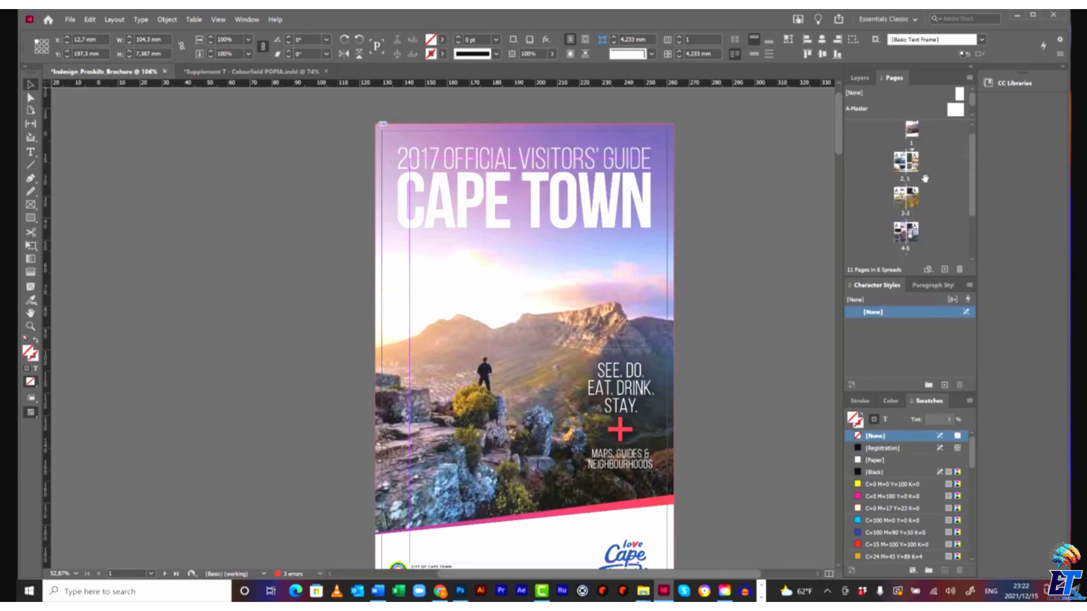
{"action": "double_click", "coordinate": [918, 168]}
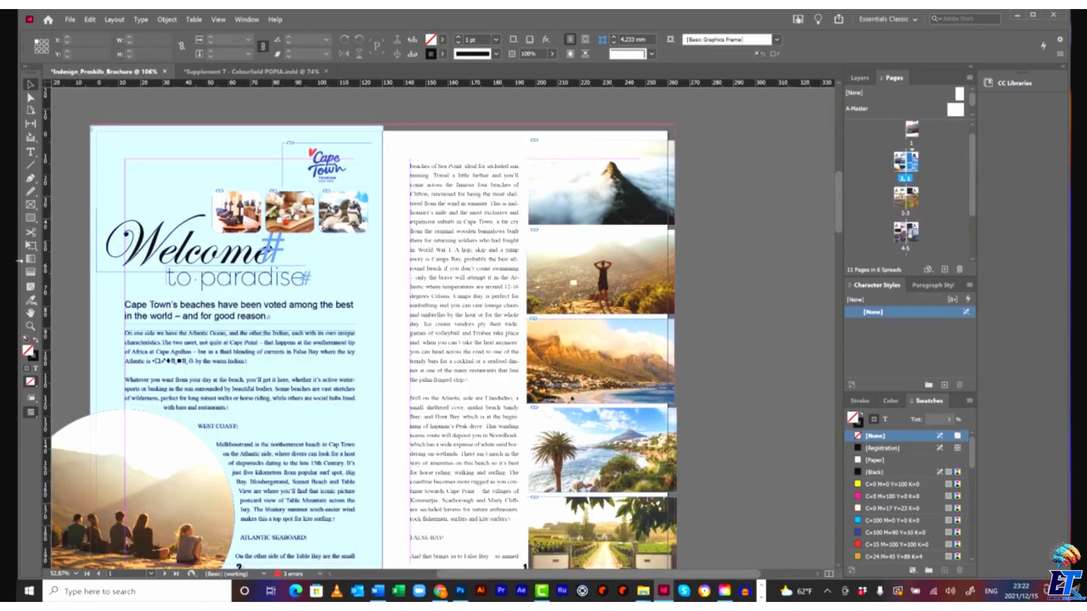
{"action": "left_click", "coordinate": [31, 301]}
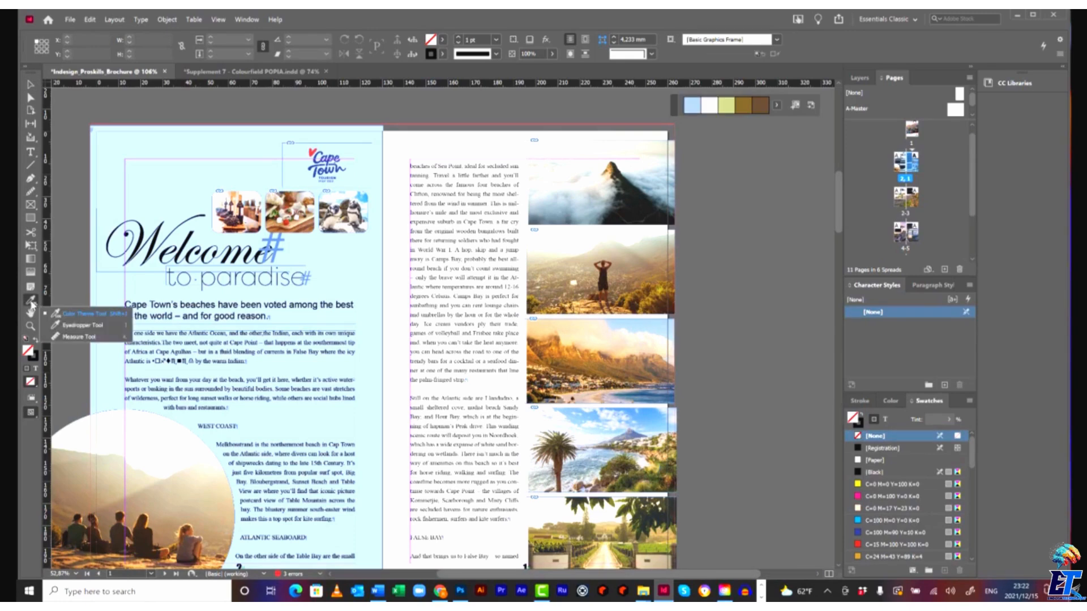
{"action": "left_click", "coordinate": [94, 326]}
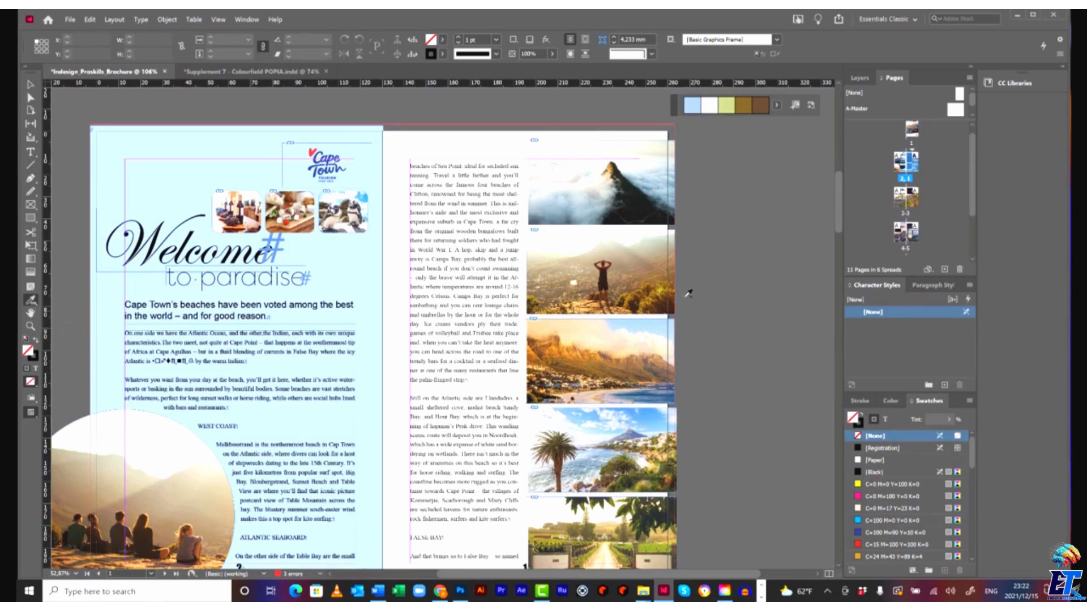
{"action": "left_click", "coordinate": [655, 260]}
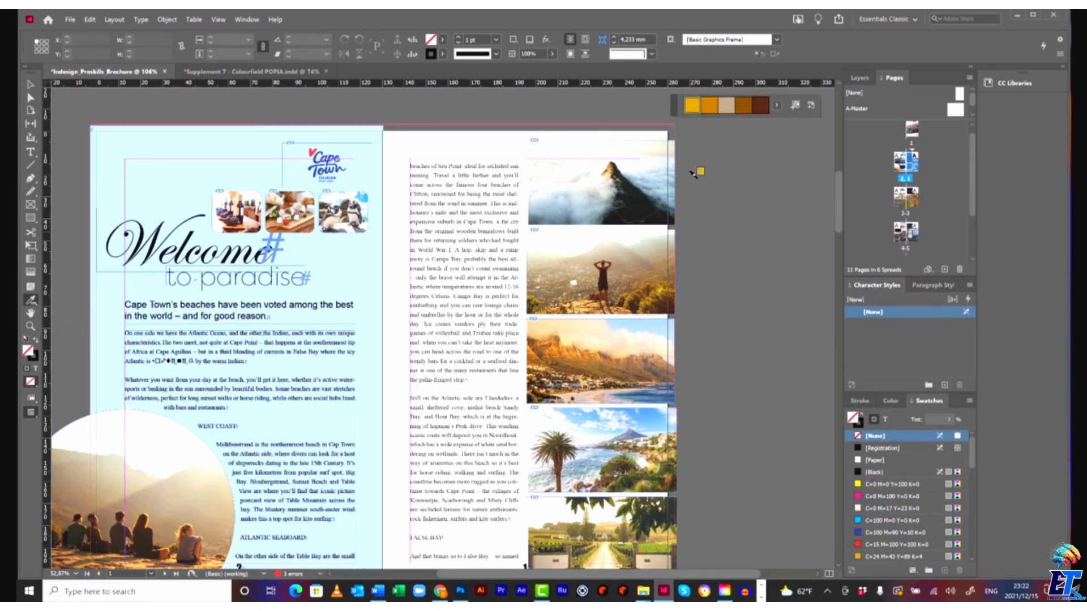
{"action": "left_click", "coordinate": [696, 109]}
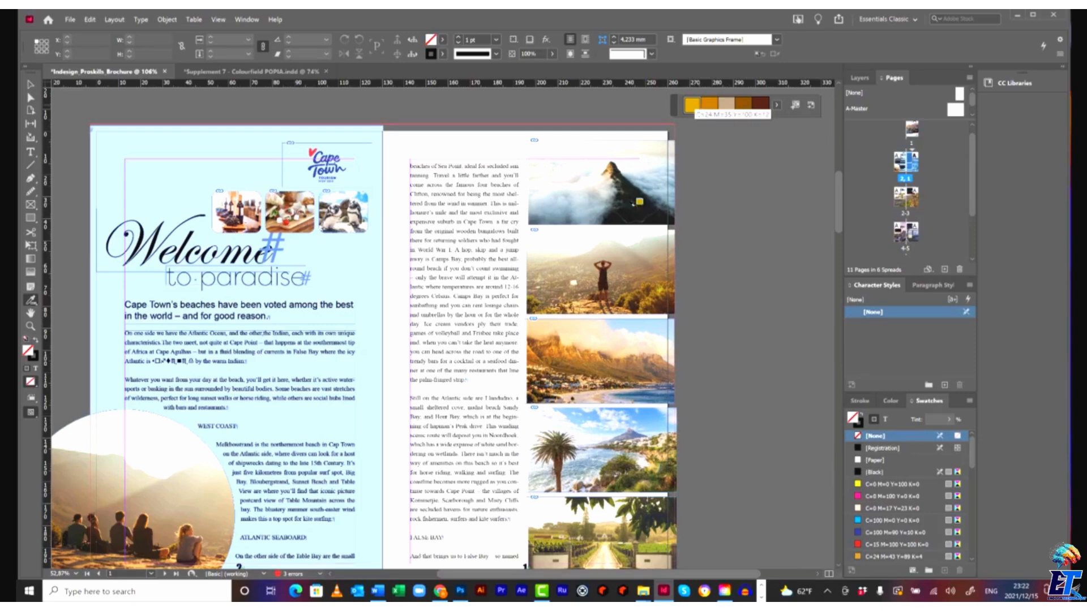
{"action": "left_click", "coordinate": [796, 106]}
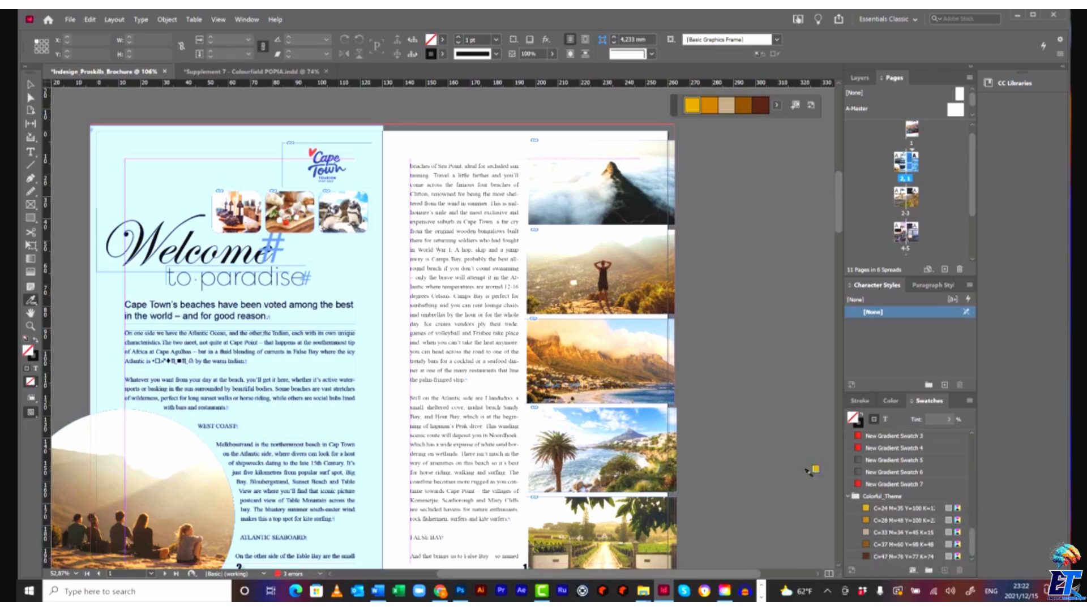
- Sample the "to paradise" subheading with the Eyedropper tool and try to apply its formatting to the WEST COAST heading
{"action": "left_click", "coordinate": [34, 86]}
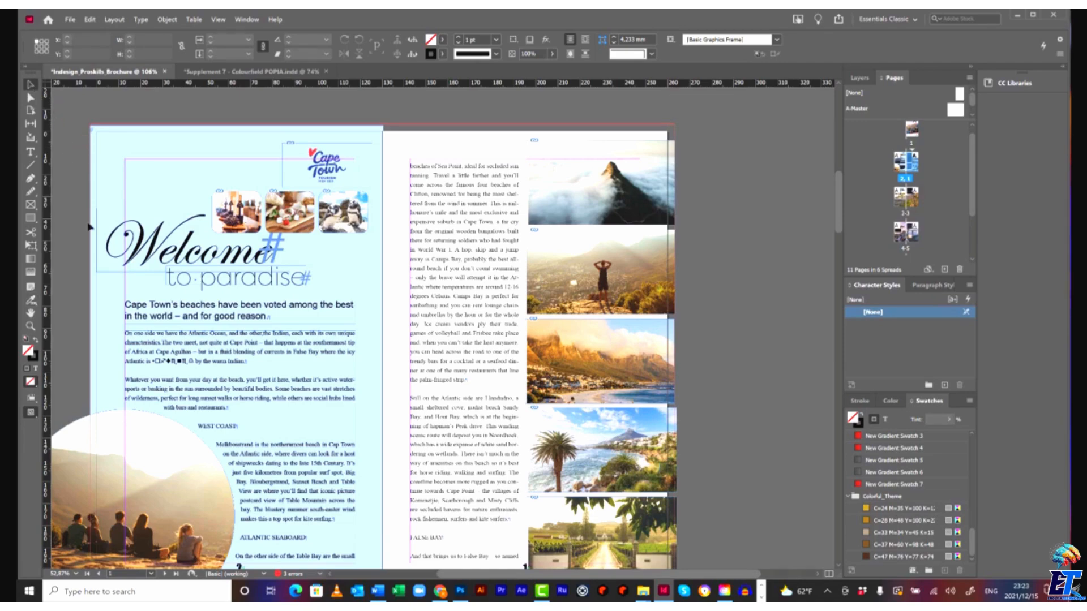
{"action": "left_click_drag", "start_coordinate": [31, 304], "coordinate": [63, 331]}
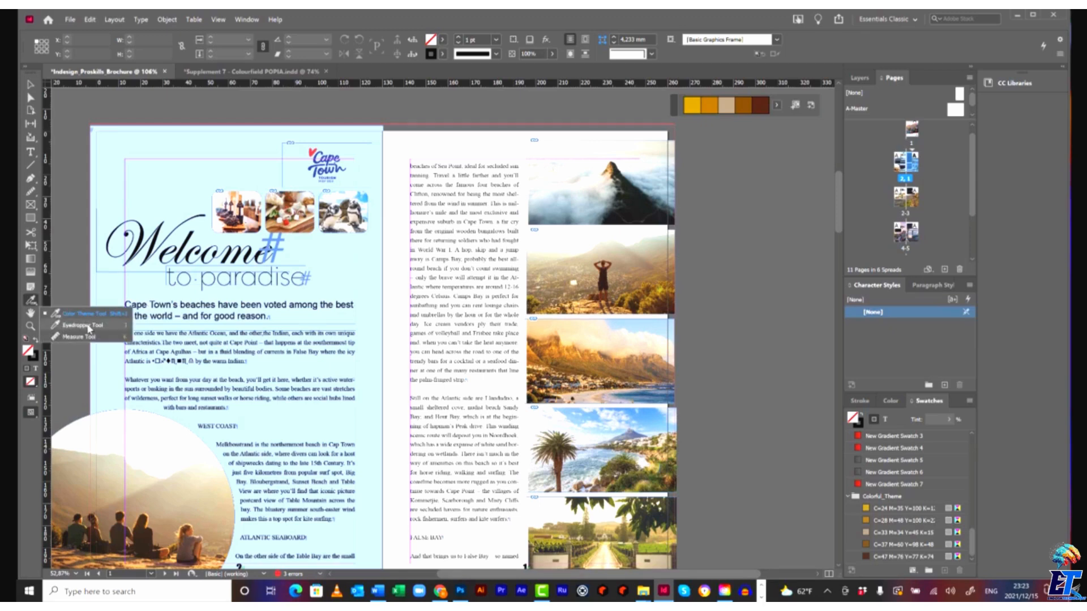
{"action": "left_click", "coordinate": [88, 326]}
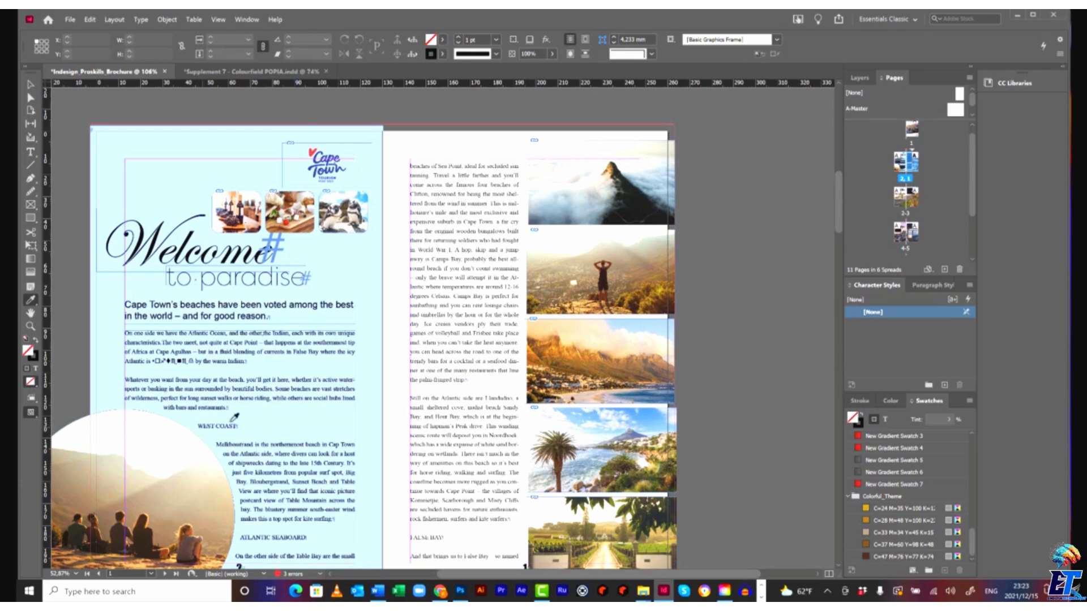
{"action": "scroll", "coordinate": [231, 416], "scroll_direction": "down", "scroll_amount": 1}
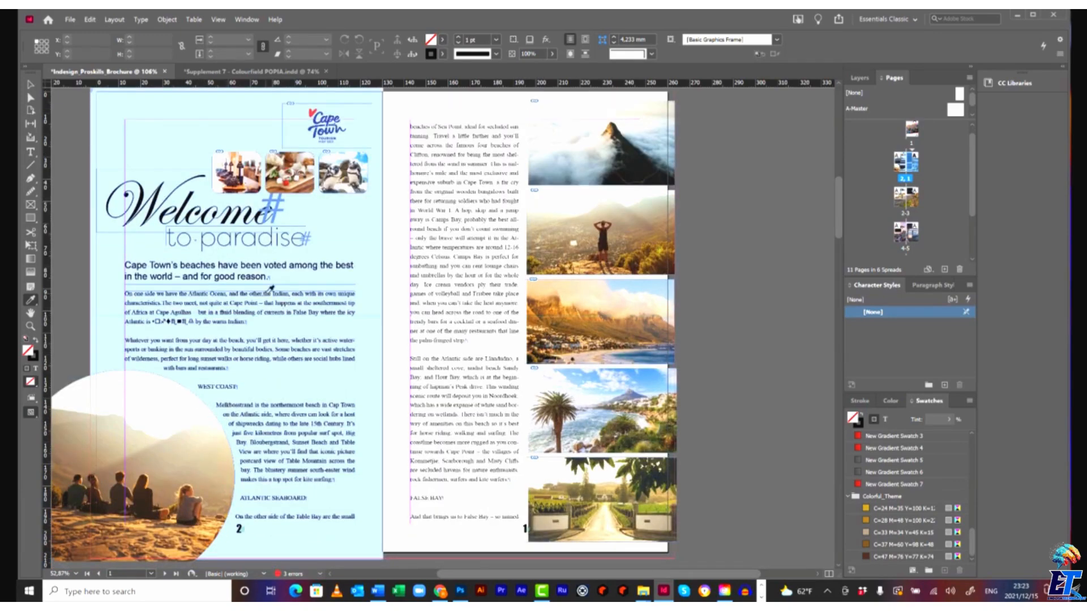
{"action": "left_click", "coordinate": [266, 231]}
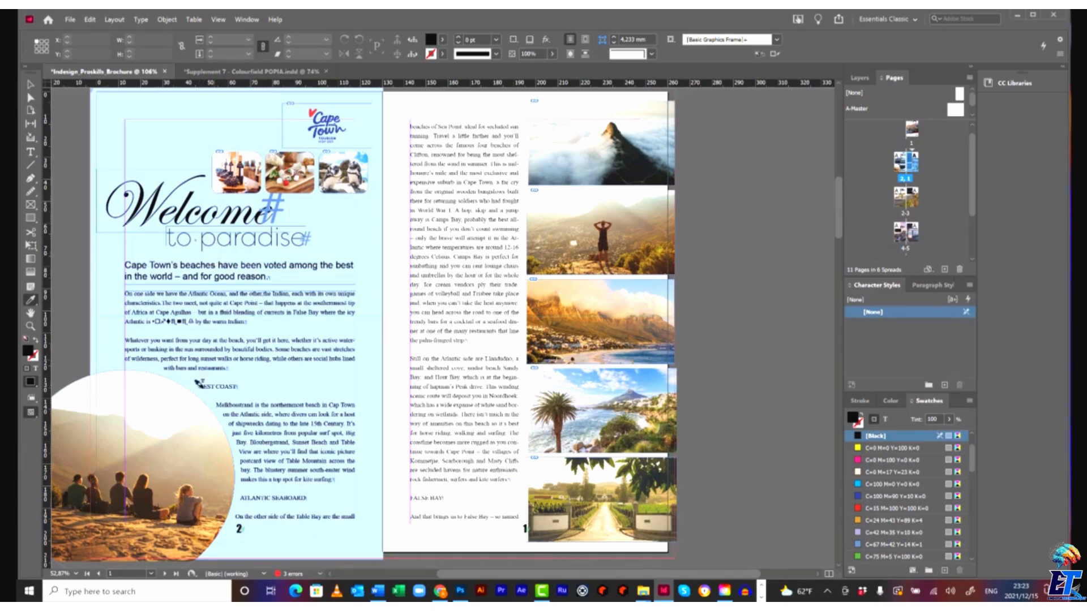
{"action": "left_click", "coordinate": [213, 385]}
{"action": "left_click_drag", "start_coordinate": [213, 386], "coordinate": [234, 383]}
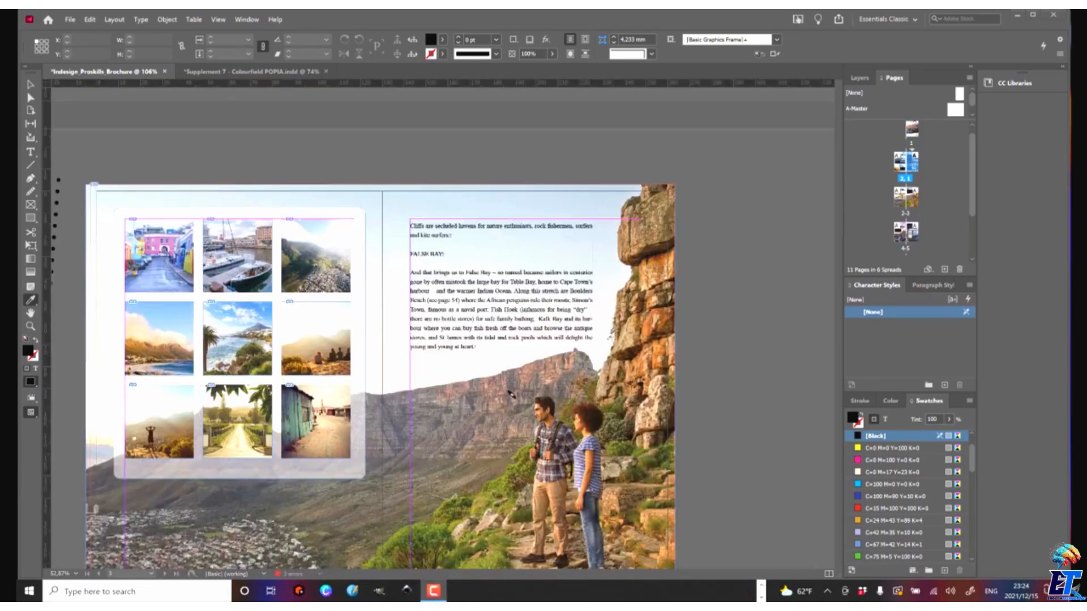
- Delete all nine photos from the white translucent panel on page 2
{"action": "left_click", "coordinate": [32, 85]}
{"action": "left_click", "coordinate": [174, 266]}
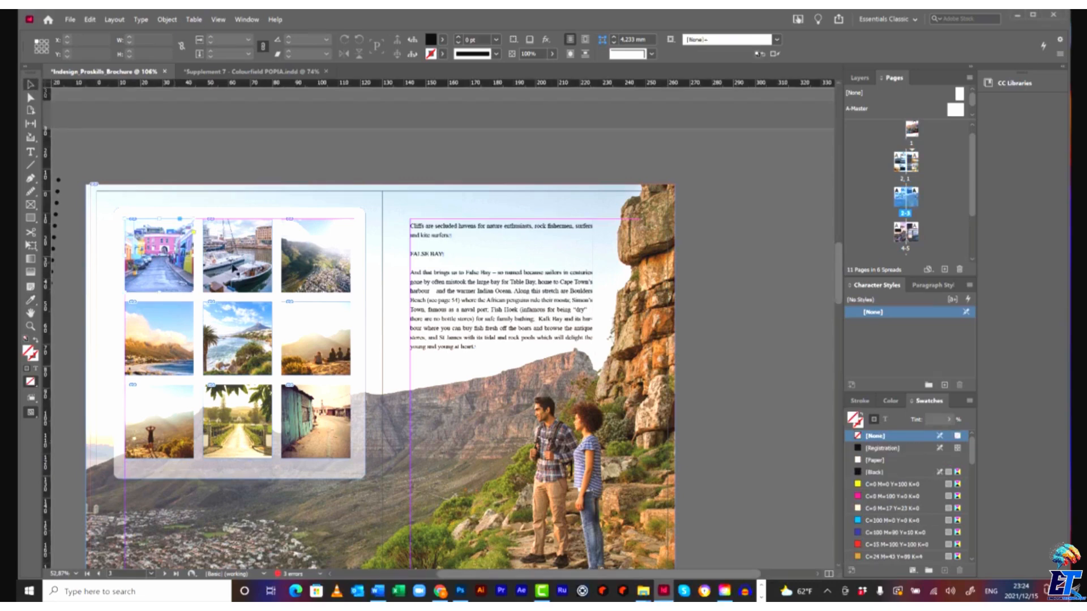
{"action": "key", "text": "Delete"}
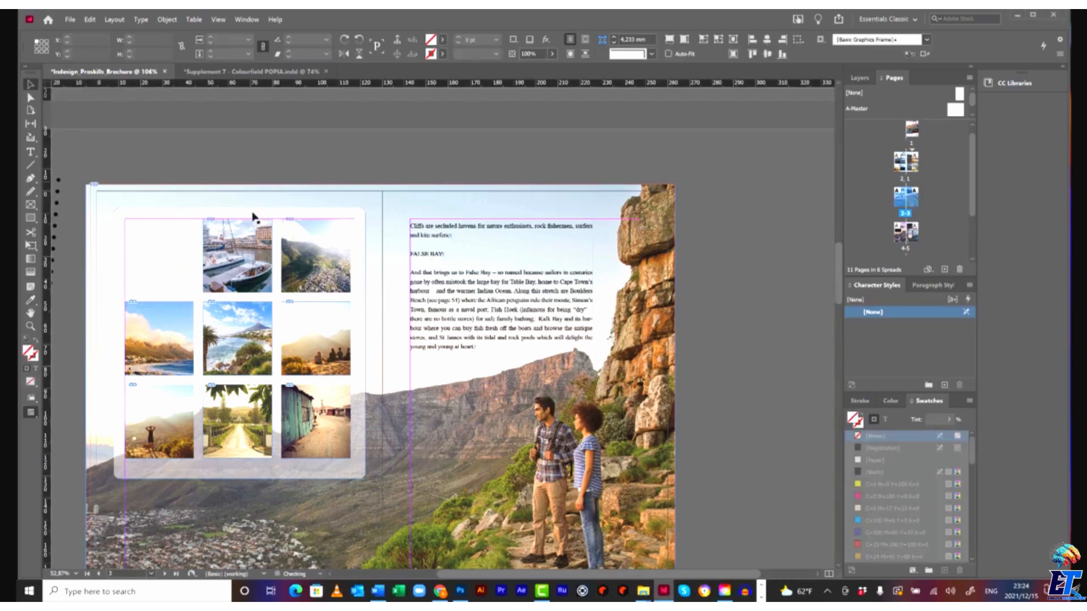
{"action": "key", "text": "Delete"}
{"action": "left_click", "coordinate": [315, 243]}
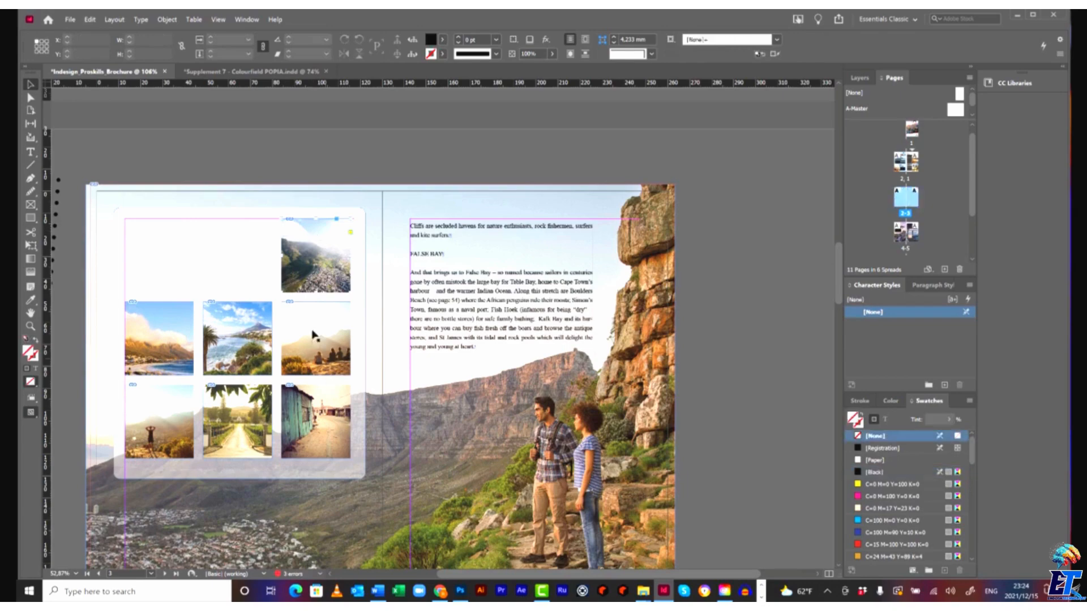
{"action": "key", "text": "Delete"}
{"action": "key", "text": "Delete"}
{"action": "left_click", "coordinate": [264, 313]}
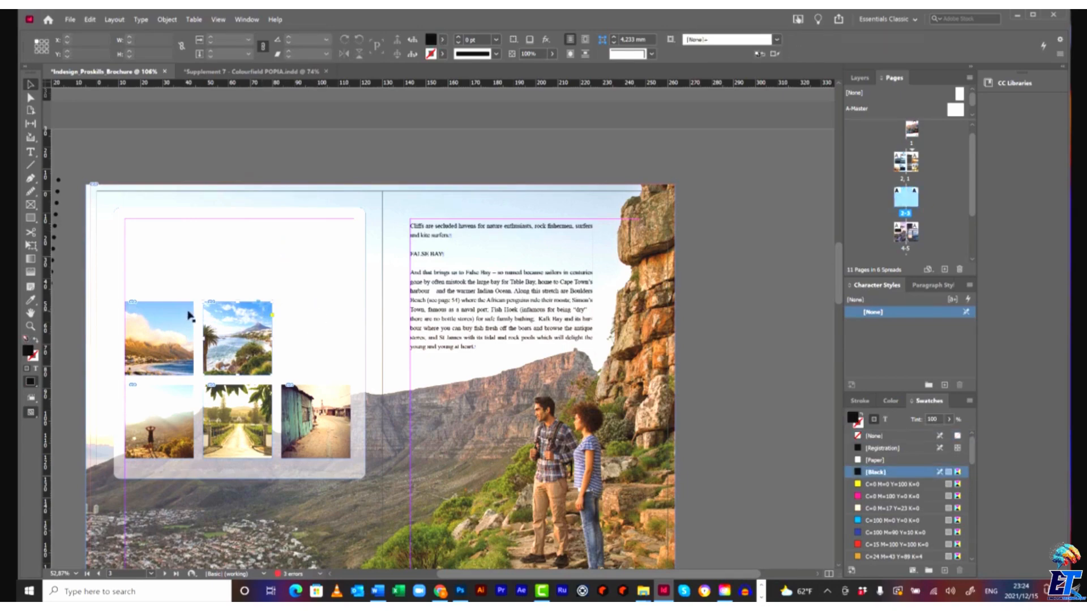
{"action": "key", "text": "Delete"}
{"action": "left_click", "coordinate": [188, 315]}
{"action": "key", "text": "Delete"}
{"action": "left_click", "coordinate": [164, 422]}
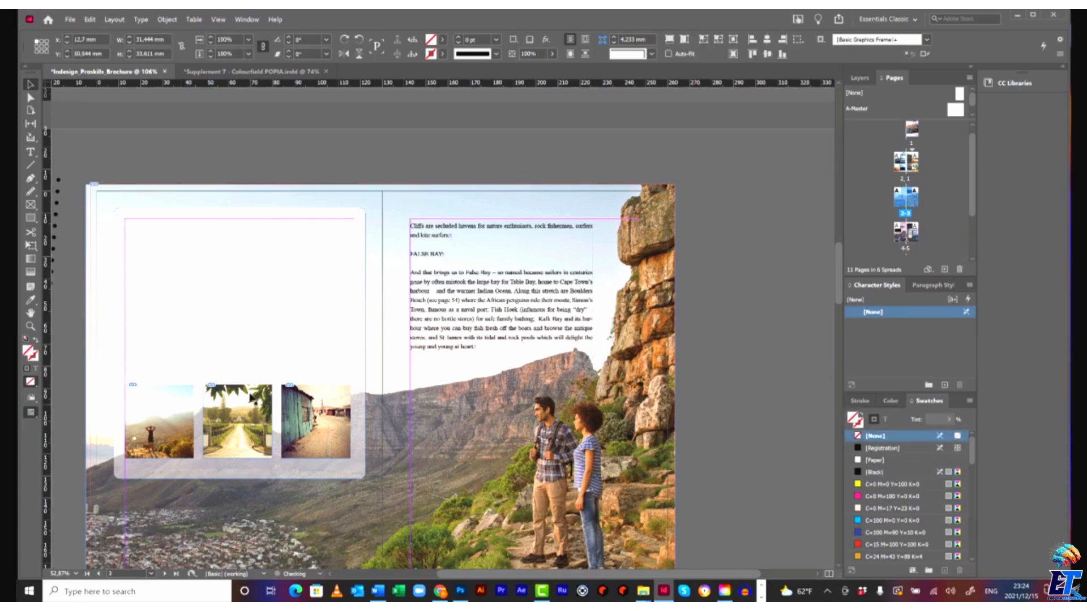
{"action": "key", "text": "Delete"}
{"action": "left_click", "coordinate": [238, 422]}
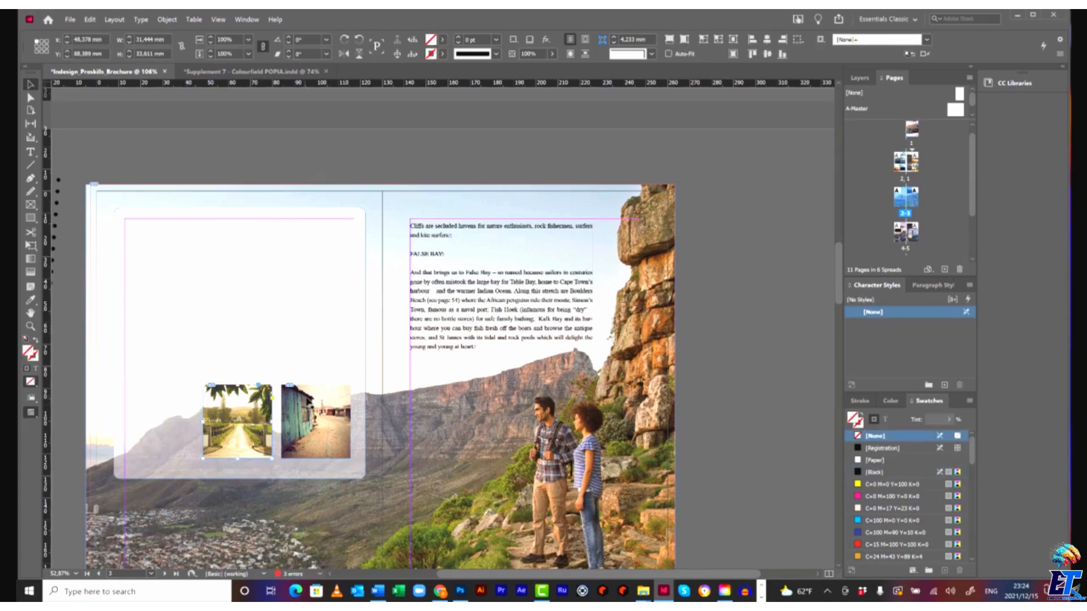
{"action": "key", "text": "Delete"}
{"action": "left_click", "coordinate": [309, 403]}
{"action": "key", "text": "Delete"}
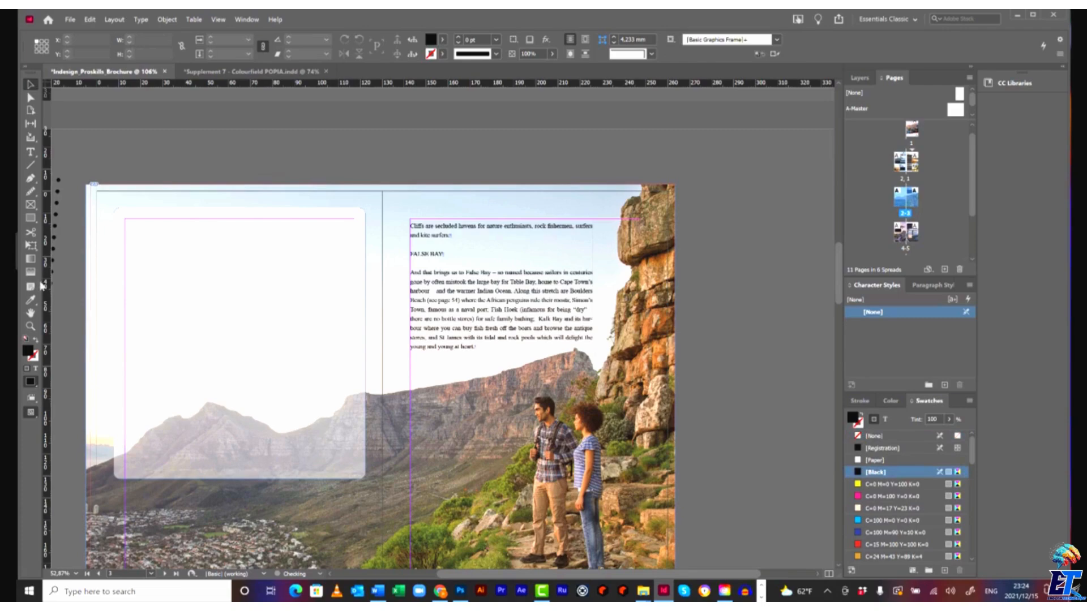
- Load nine photos from the Course Files > Chapter 1 > Links folder for placing, starting with the Boat Tours image
{"action": "left_click", "coordinate": [70, 20]}
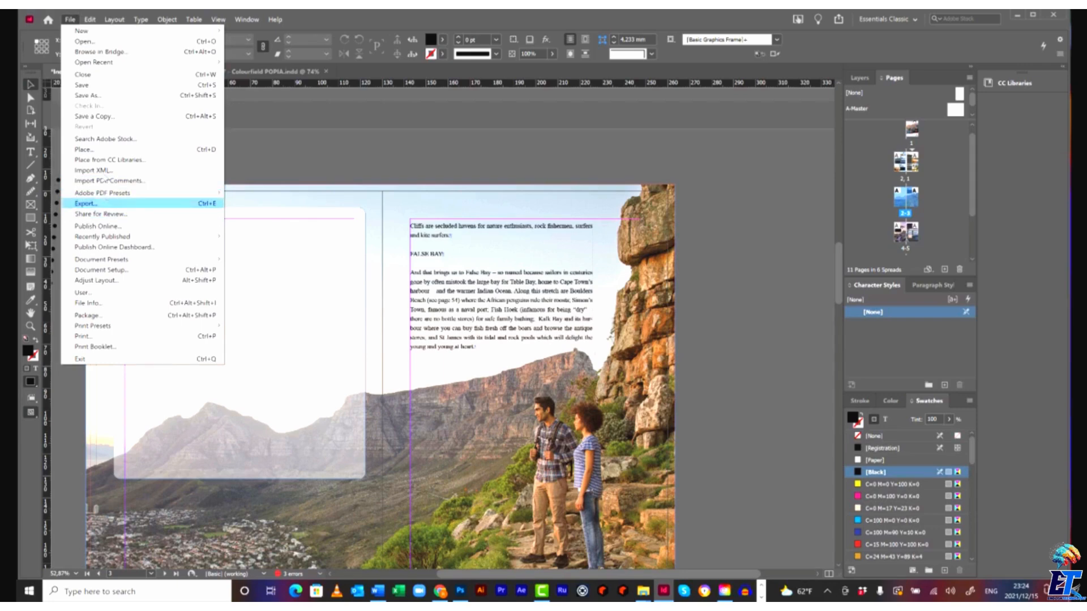
{"action": "left_click", "coordinate": [105, 151]}
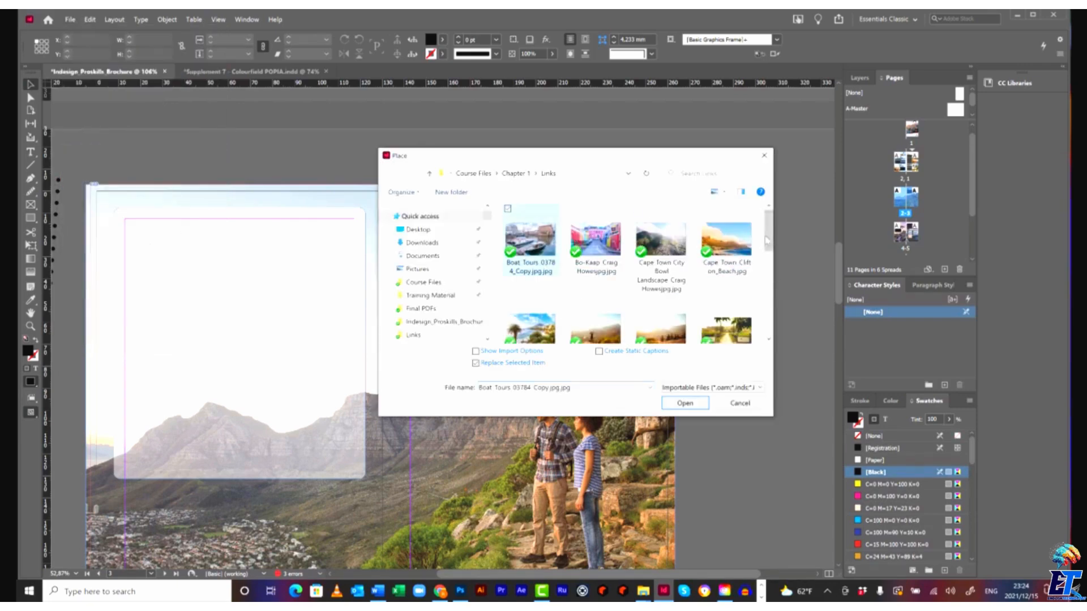
{"action": "scroll", "coordinate": [721, 267], "scroll_direction": "down", "scroll_amount": 1}
{"action": "left_click", "coordinate": [704, 238]}
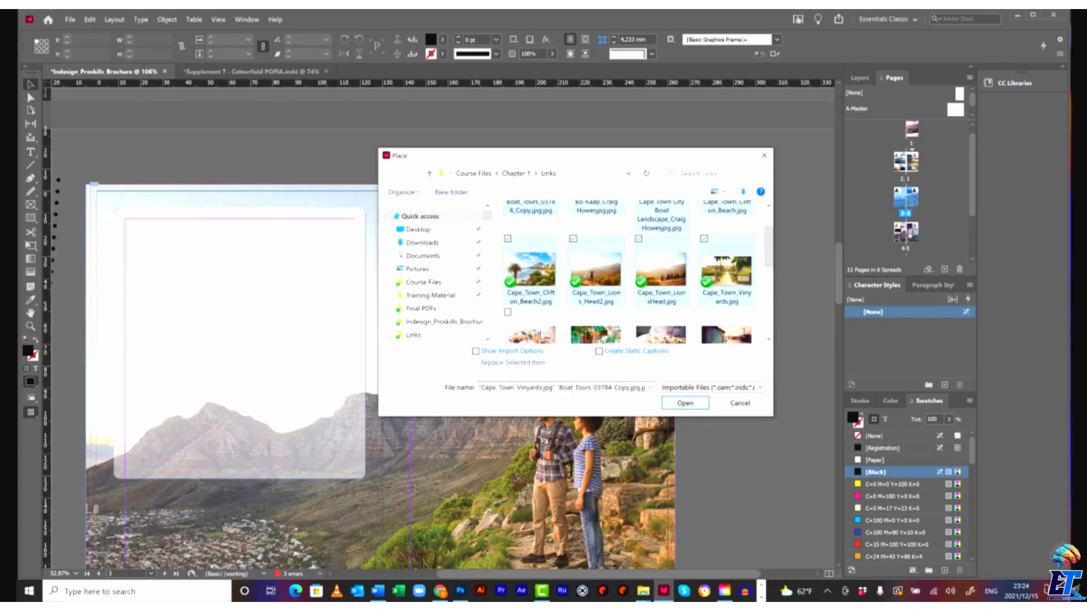
{"action": "left_click", "coordinate": [539, 332], "text": "shift"}
{"action": "left_click", "coordinate": [684, 404]}
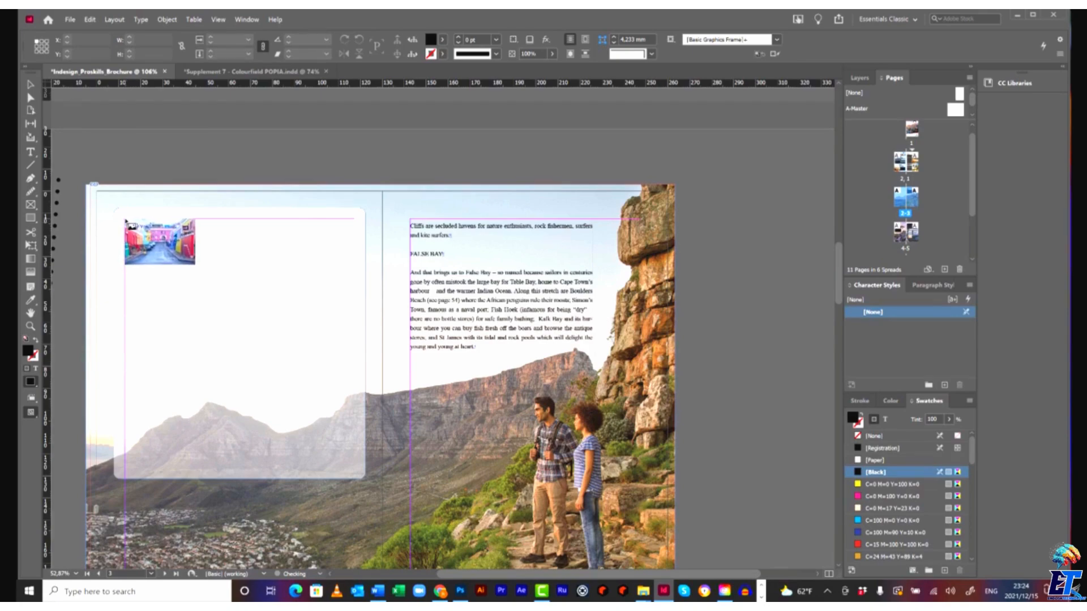
- Place the loaded photos in page 2's panel as a three-by-three grid about 104.6 by 113 mm, filling the frames proportionally
{"action": "left_click_drag", "start_coordinate": [125, 221], "coordinate": [354, 468]}
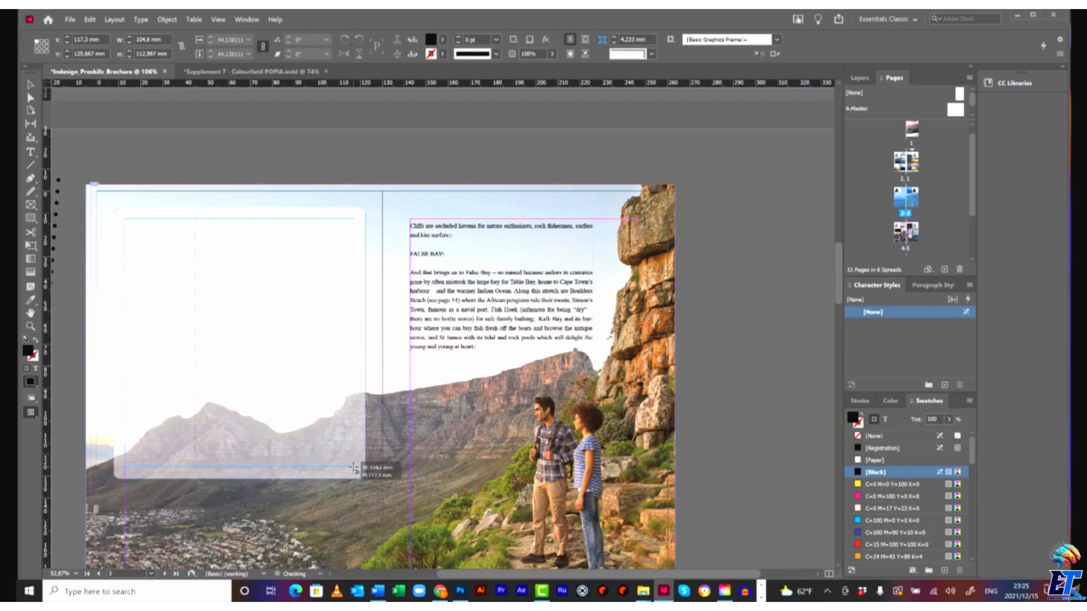
{"action": "left_click_drag", "start_coordinate": [353, 468], "coordinate": [354, 468]}
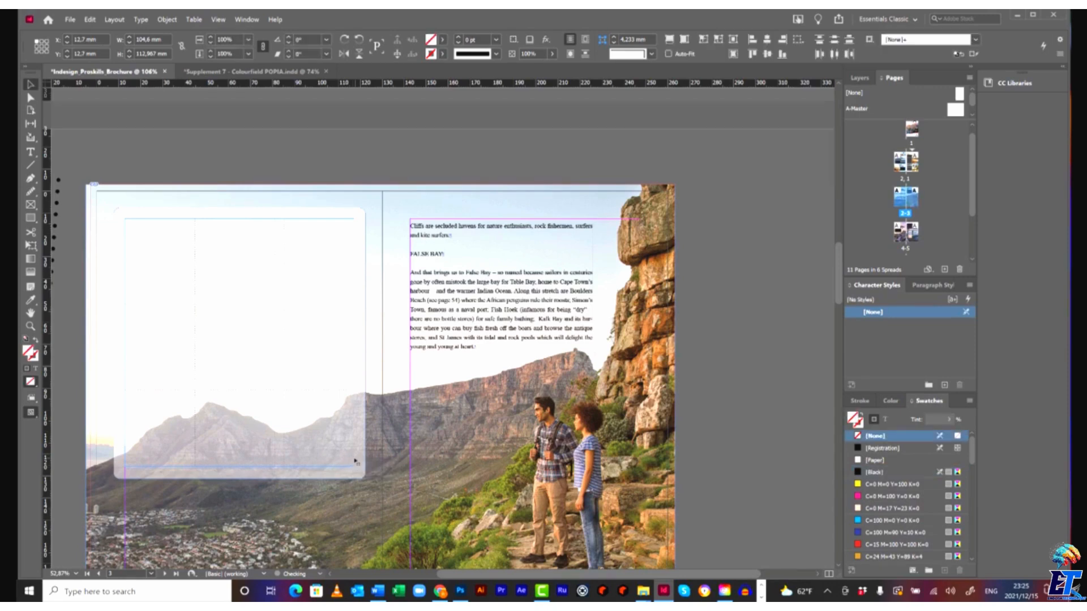
{"action": "right_click", "coordinate": [304, 431]}
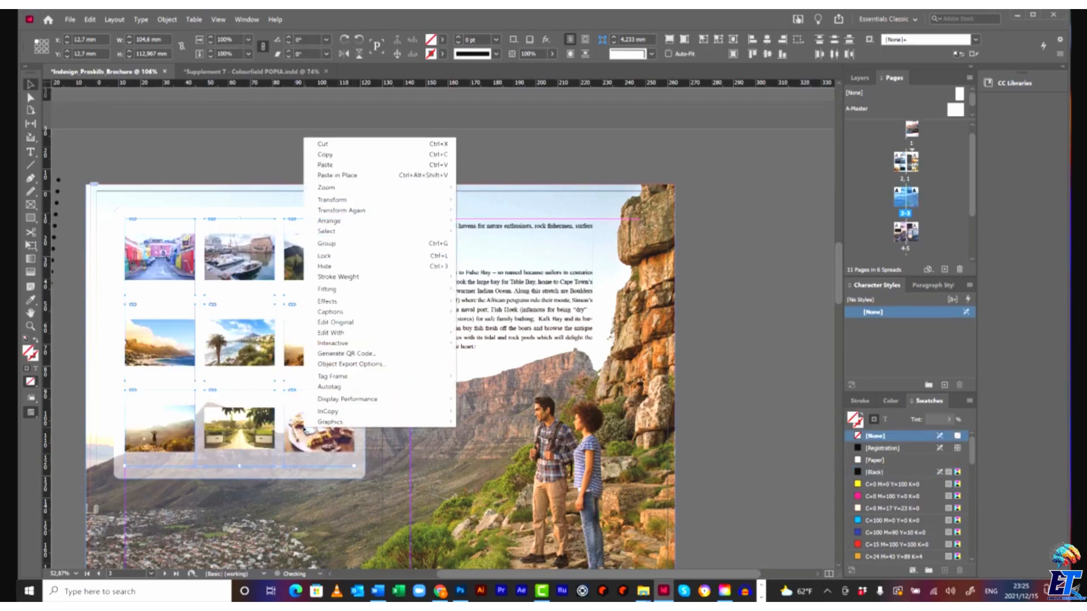
{"action": "mouse_move", "coordinate": [357, 290]}
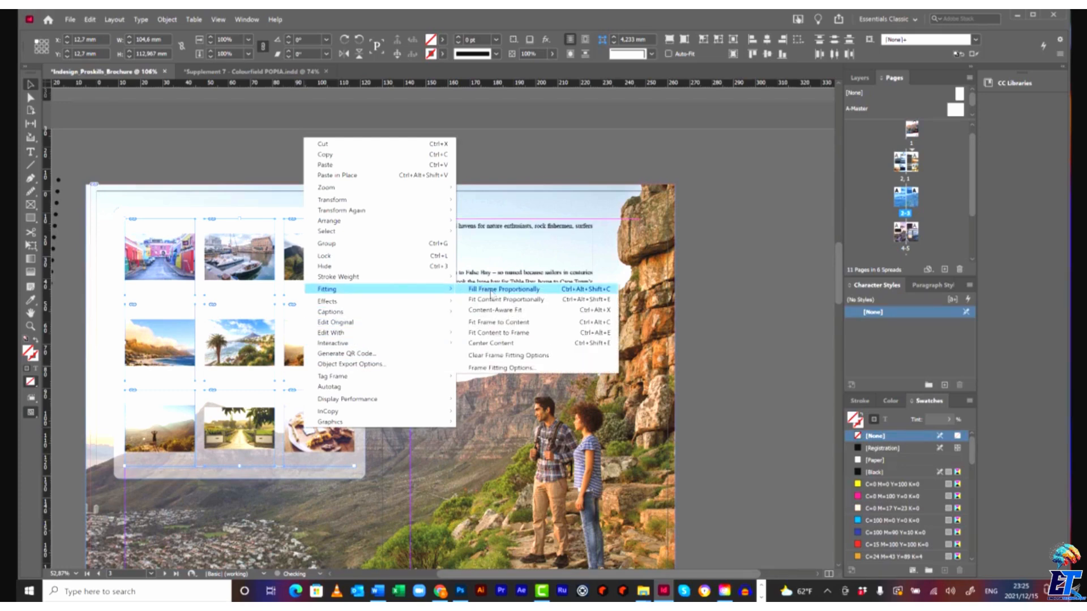
{"action": "left_click", "coordinate": [492, 290]}
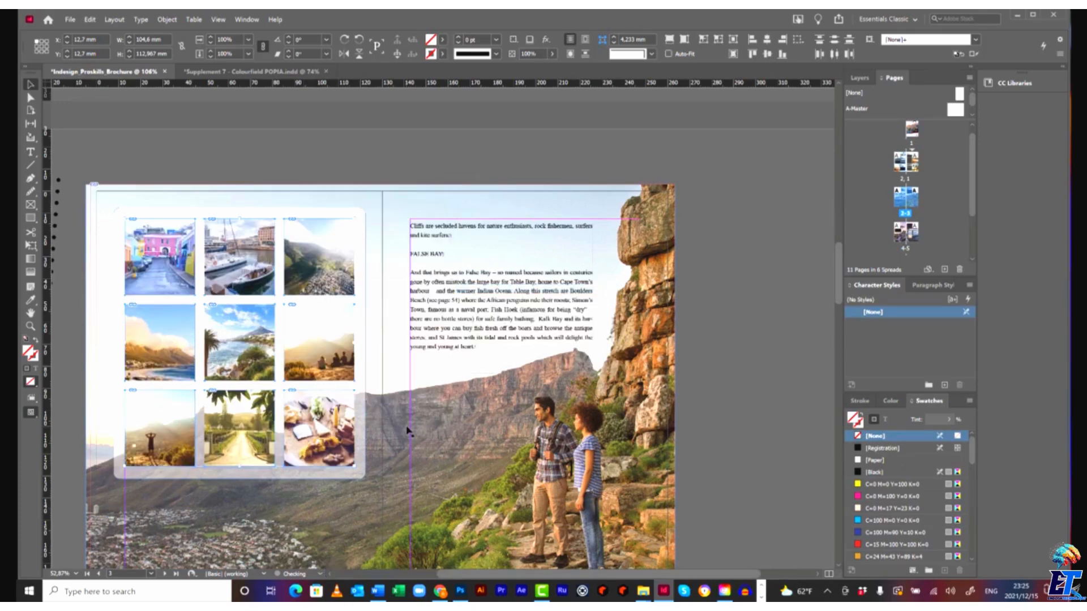
- Shift the palm-tree beach photo sideways within its frame at the centre of the grid to show the whole palm
{"action": "key", "text": "a"}
{"action": "left_click", "coordinate": [253, 324]}
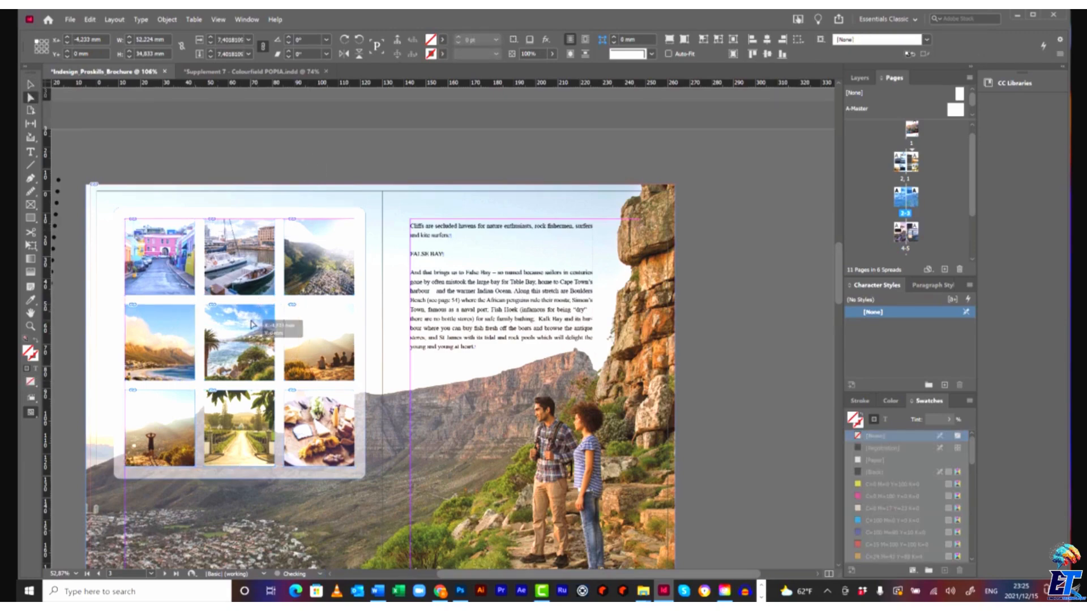
{"action": "left_click_drag", "start_coordinate": [253, 325], "coordinate": [253, 325]}
{"action": "left_click", "coordinate": [252, 326]}
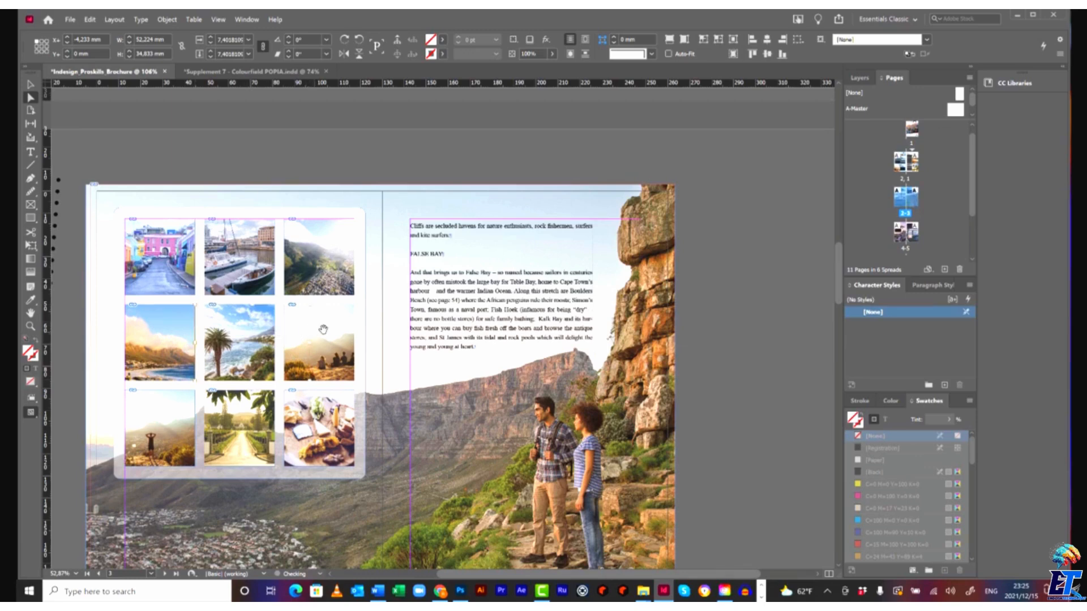
- Deselect the photos and search the document's text for "Hello" with "Goodbye" as the replacement
{"action": "left_click", "coordinate": [318, 254]}
{"action": "left_click", "coordinate": [31, 85]}
{"action": "left_click", "coordinate": [226, 161]}
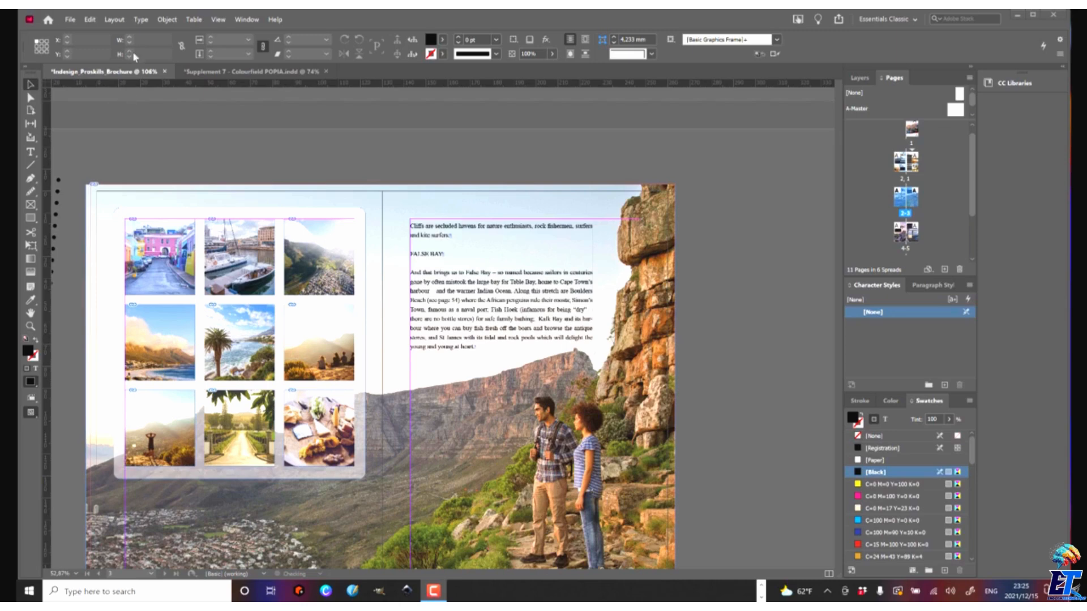
{"action": "left_click", "coordinate": [141, 21]}
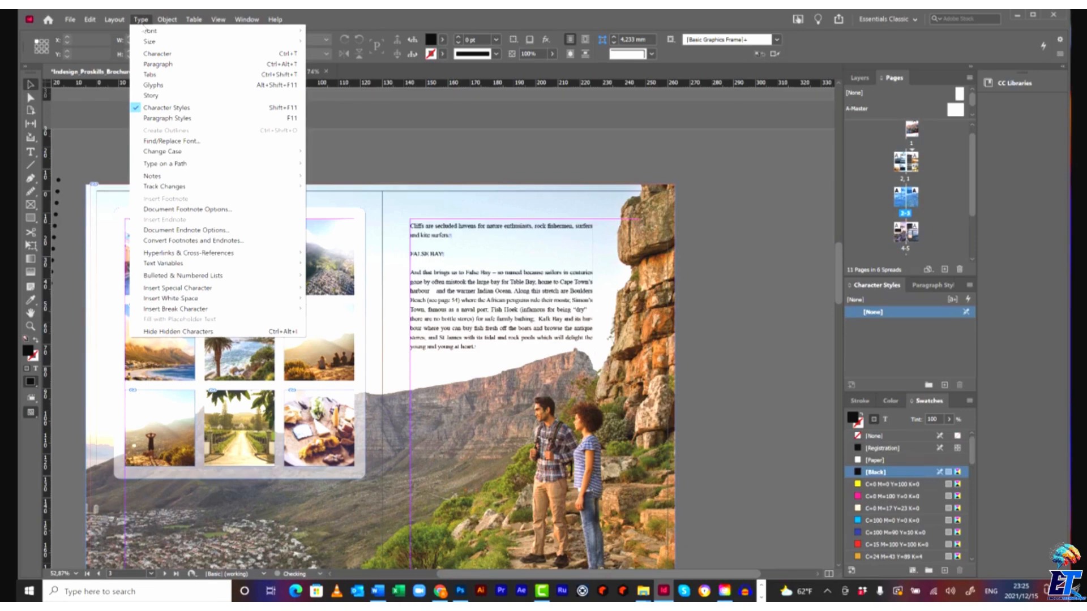
{"action": "left_click", "coordinate": [89, 23]}
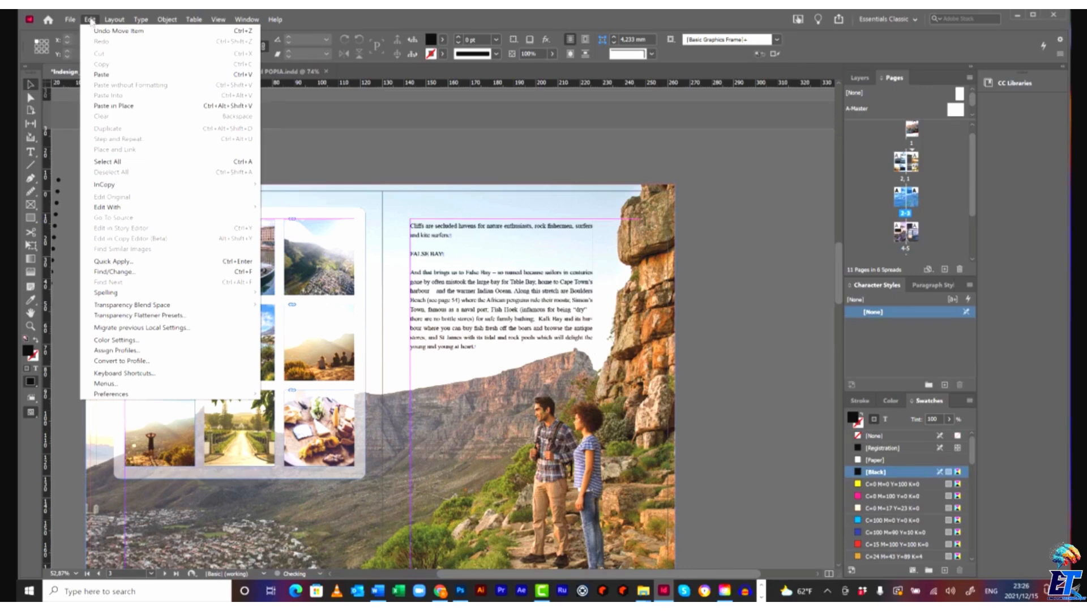
{"action": "left_click", "coordinate": [144, 274]}
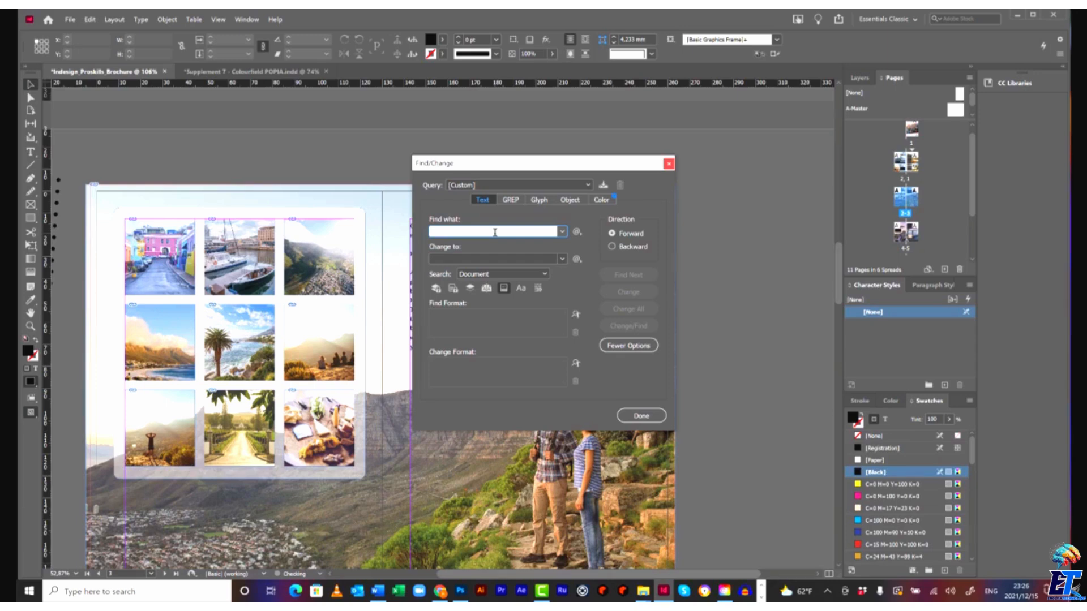
{"action": "type", "text": "Hello"}
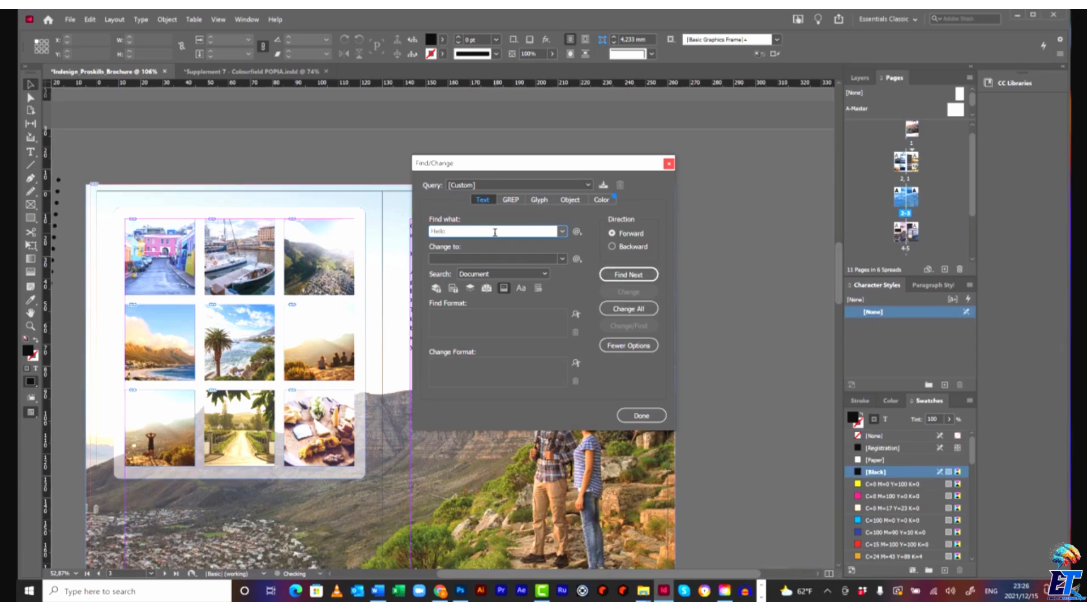
{"action": "left_click", "coordinate": [548, 259]}
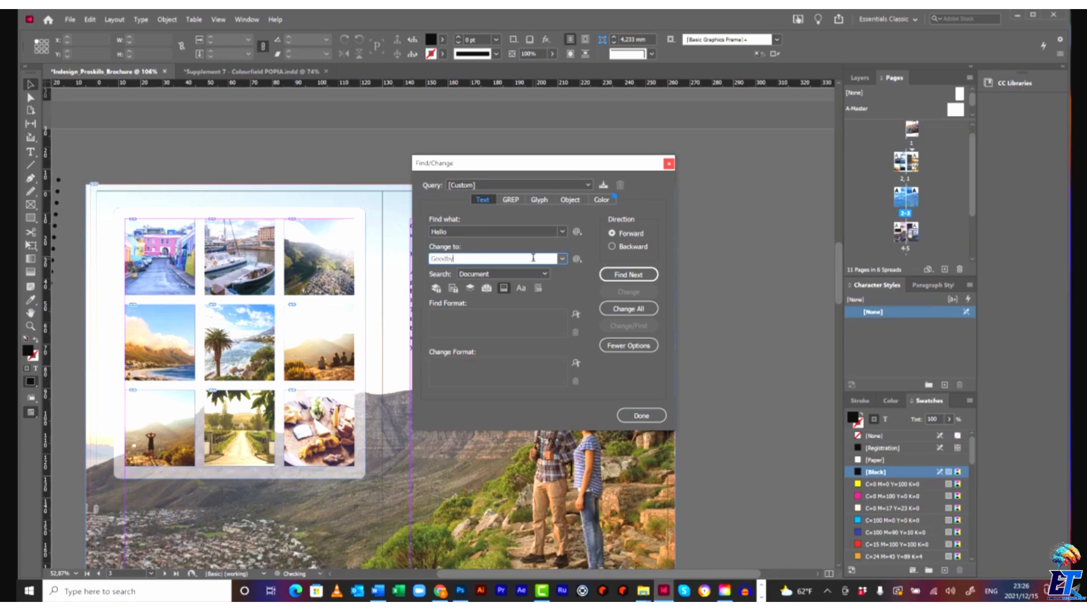
{"action": "left_click", "coordinate": [627, 277]}
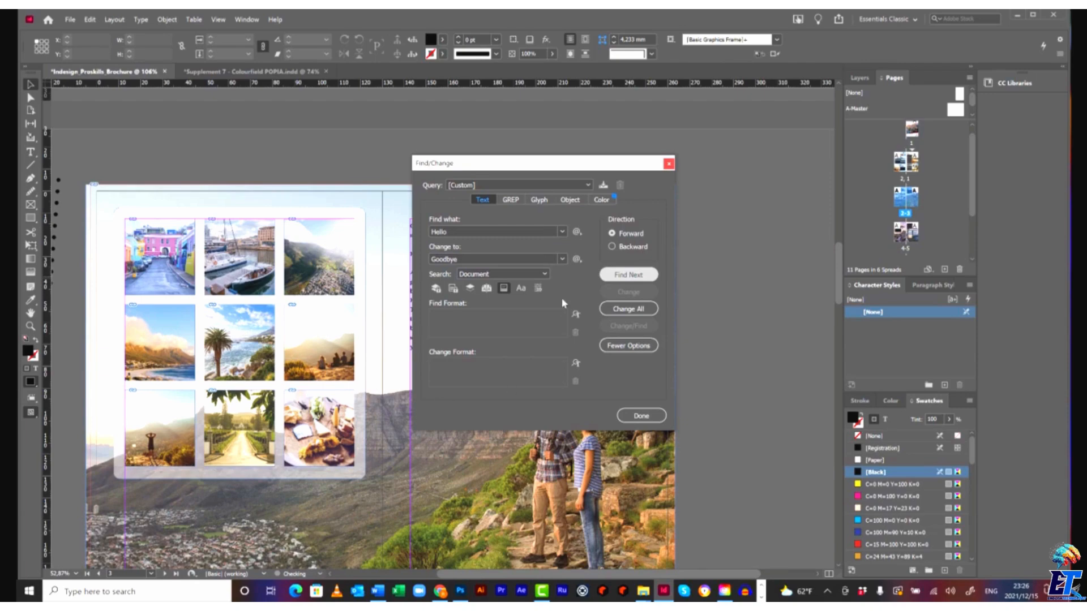
{"action": "left_click", "coordinate": [567, 316]}
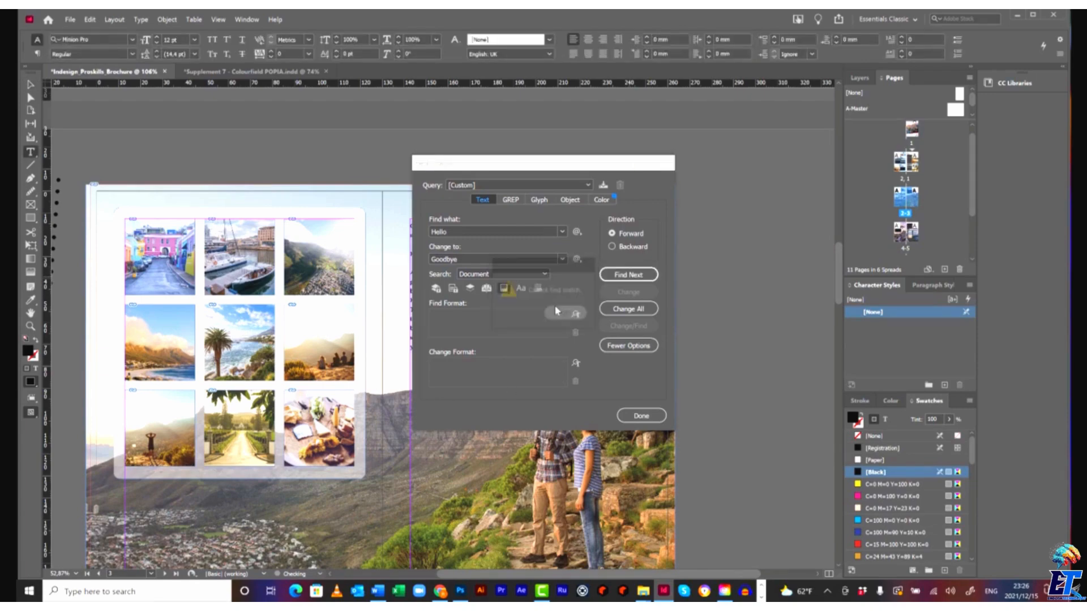
- Find the next "Cape Town" in the document, check the available search scopes, and close Find/Change
{"action": "left_click", "coordinate": [476, 232]}
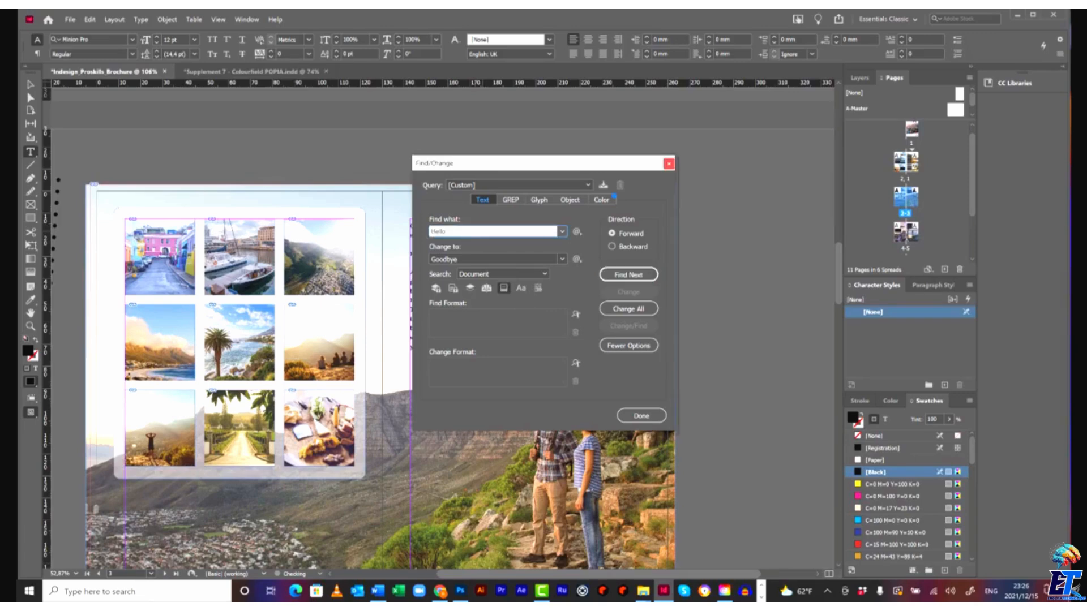
{"action": "key", "text": "ctrl+a"}
{"action": "type", "text": "Cape Town"}
{"action": "left_click", "coordinate": [629, 275]}
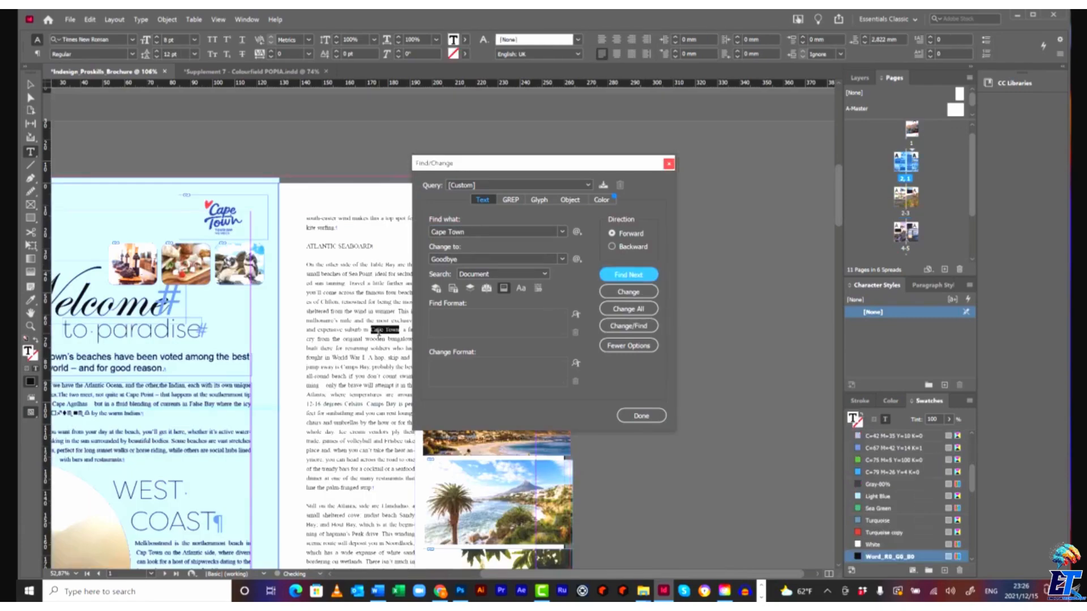
{"action": "left_click", "coordinate": [545, 274]}
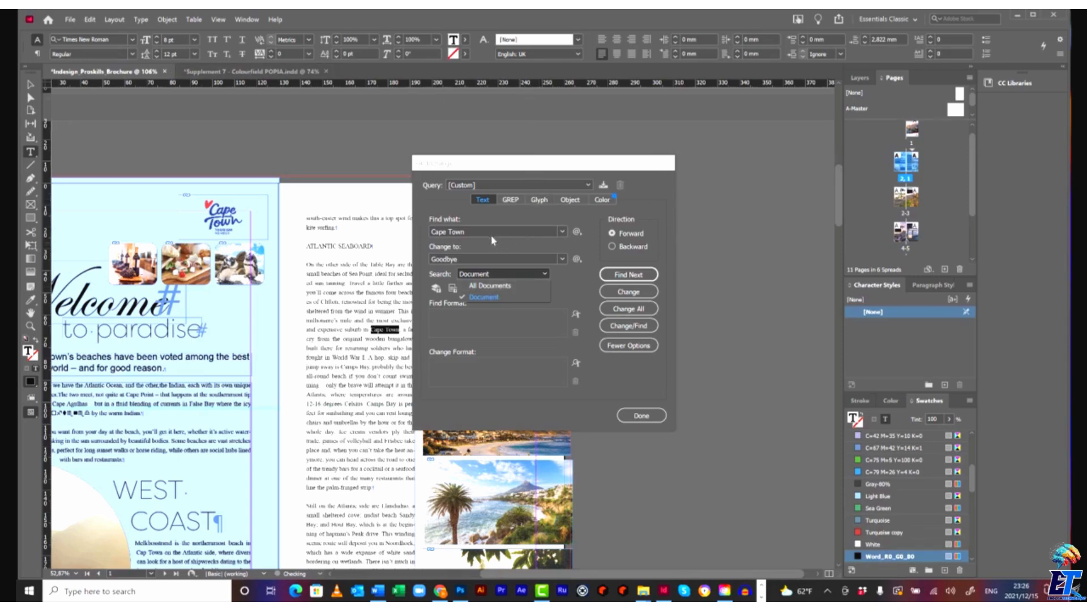
{"action": "left_click", "coordinate": [647, 310]}
{"action": "left_click", "coordinate": [669, 165]}
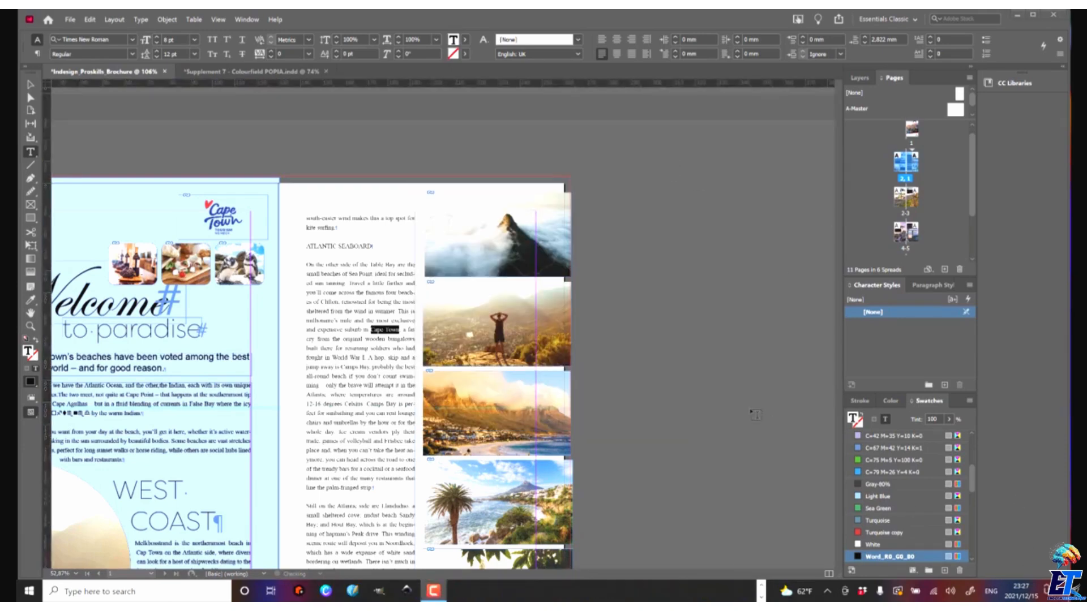
- Draw a rectangle about 67.5 by 10.4 mm below the False Bay text on page 3 and fill it with Paper
{"action": "scroll", "coordinate": [758, 363], "scroll_direction": "down", "scroll_amount": 5}
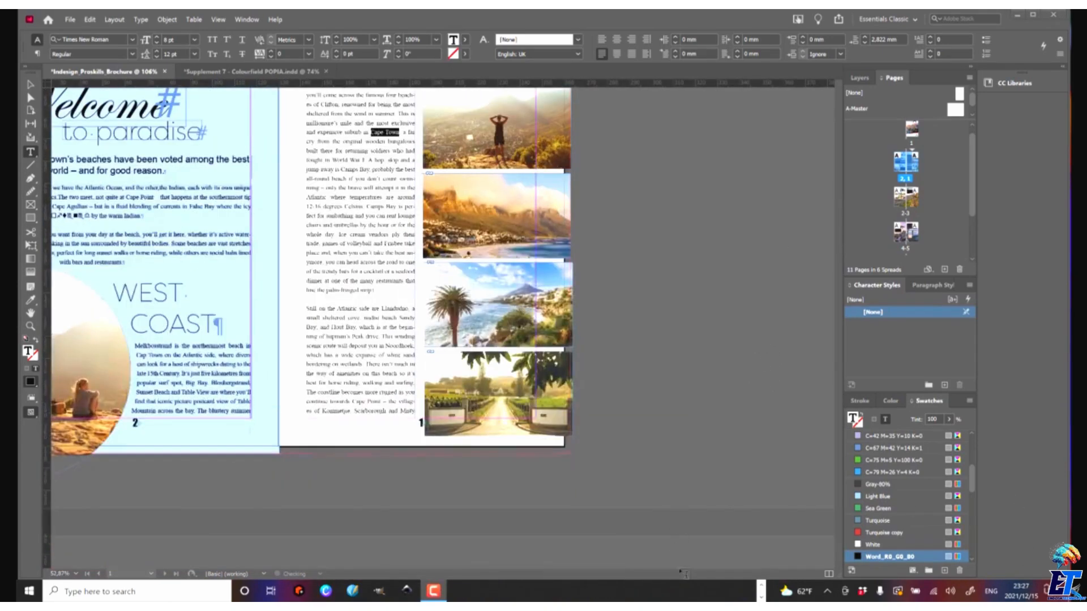
{"action": "left_click_drag", "start_coordinate": [663, 575], "coordinate": [608, 574]}
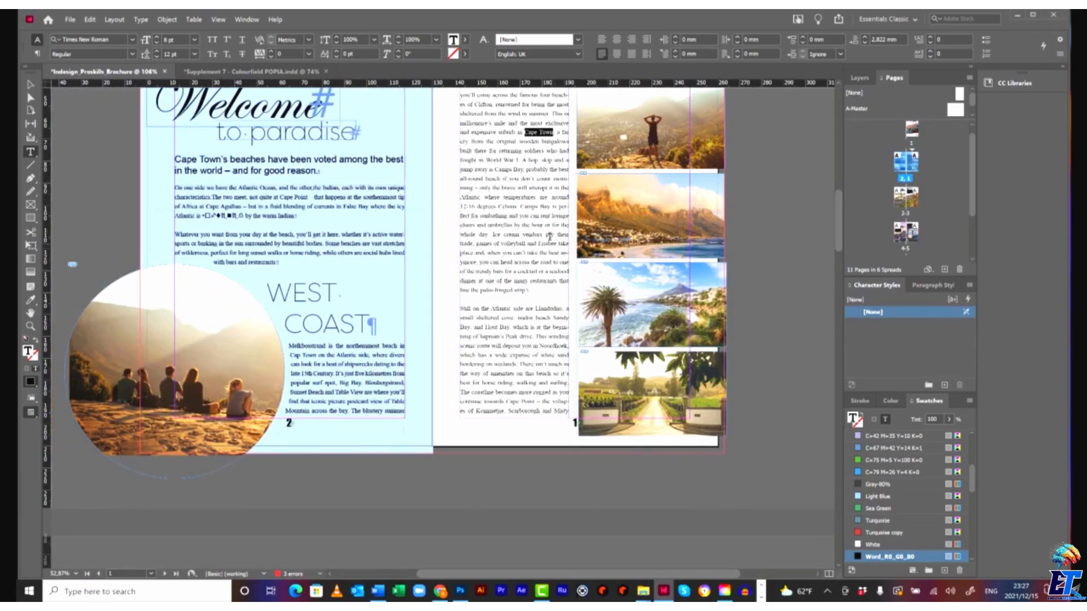
{"action": "scroll", "coordinate": [551, 242], "scroll_direction": "down", "scroll_amount": 12}
{"action": "scroll", "coordinate": [557, 240], "scroll_direction": "down", "scroll_amount": 3}
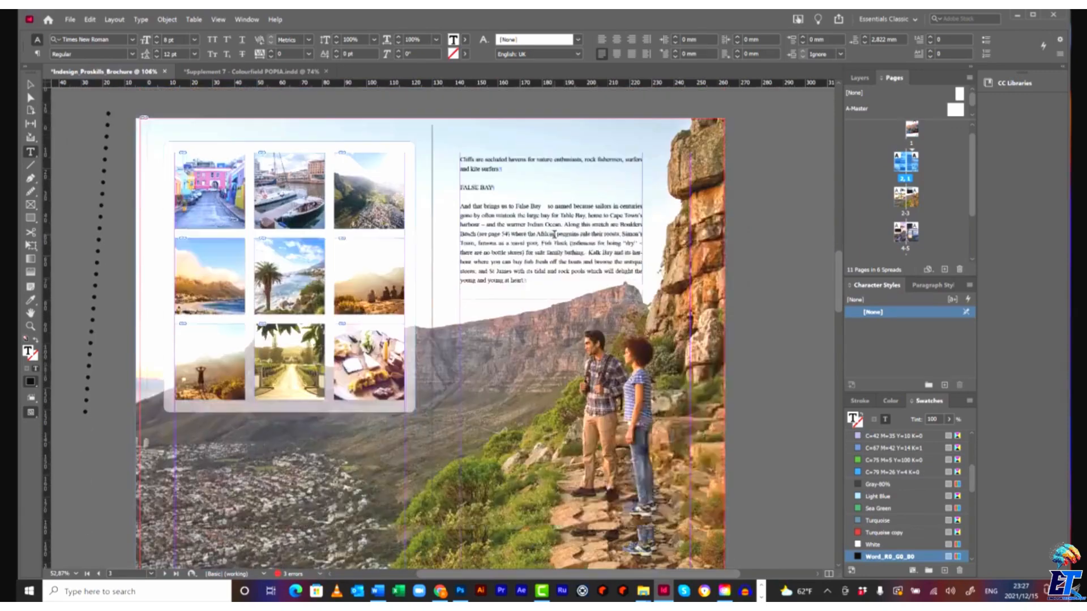
{"action": "left_click", "coordinate": [32, 85]}
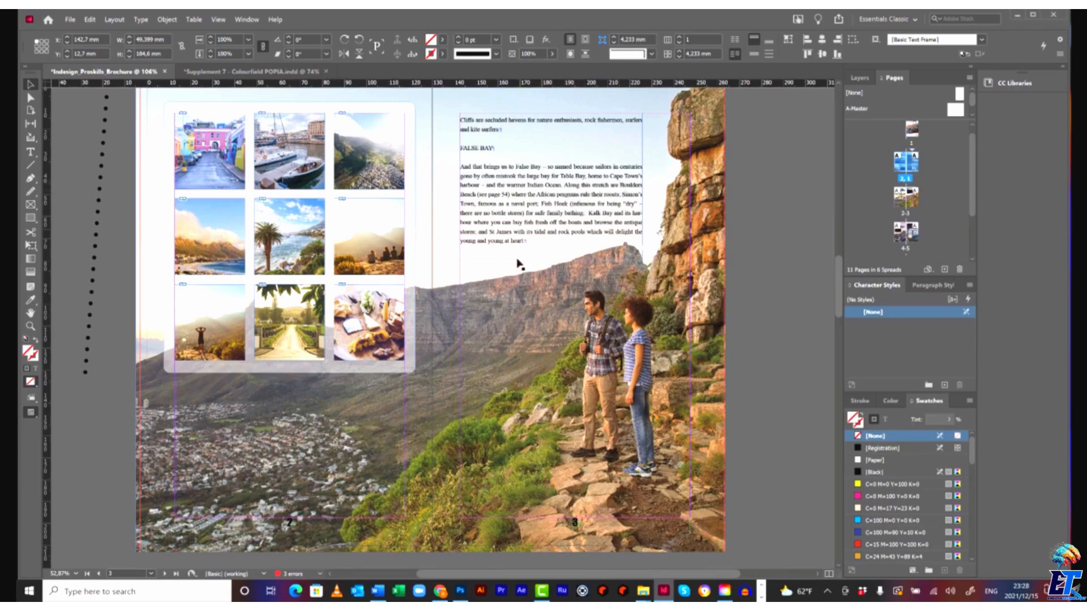
{"action": "left_click", "coordinate": [30, 217]}
{"action": "left_click_drag", "start_coordinate": [465, 271], "coordinate": [608, 290]}
{"action": "left_click", "coordinate": [872, 473]}
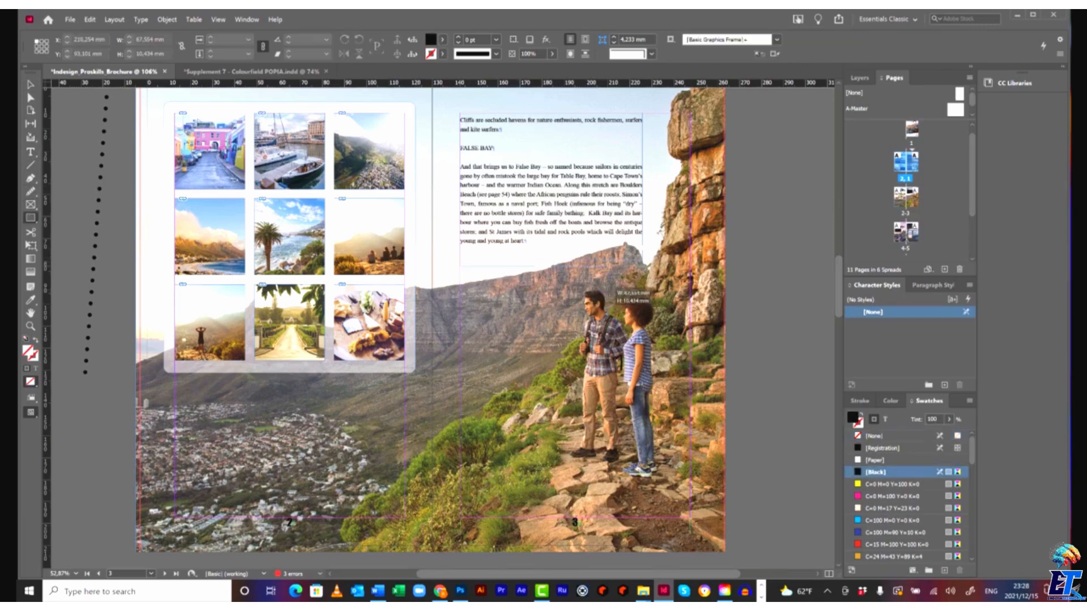
{"action": "left_click", "coordinate": [866, 461]}
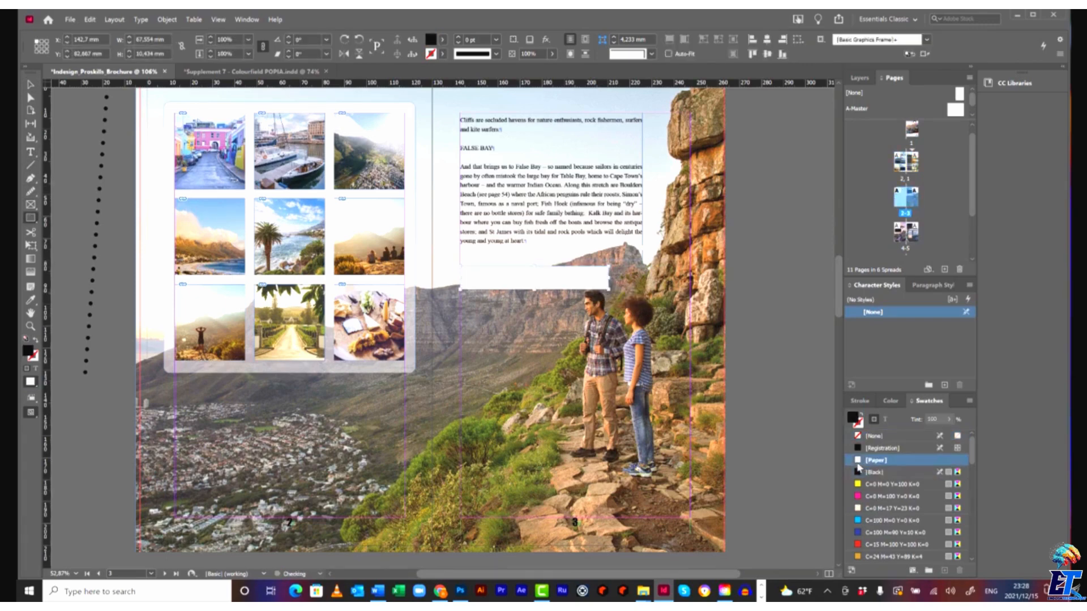
- Add a text frame about 63.4 mm wide reading "Visit our website" over the white rectangle and nudge it down slightly
{"action": "left_click", "coordinate": [31, 153]}
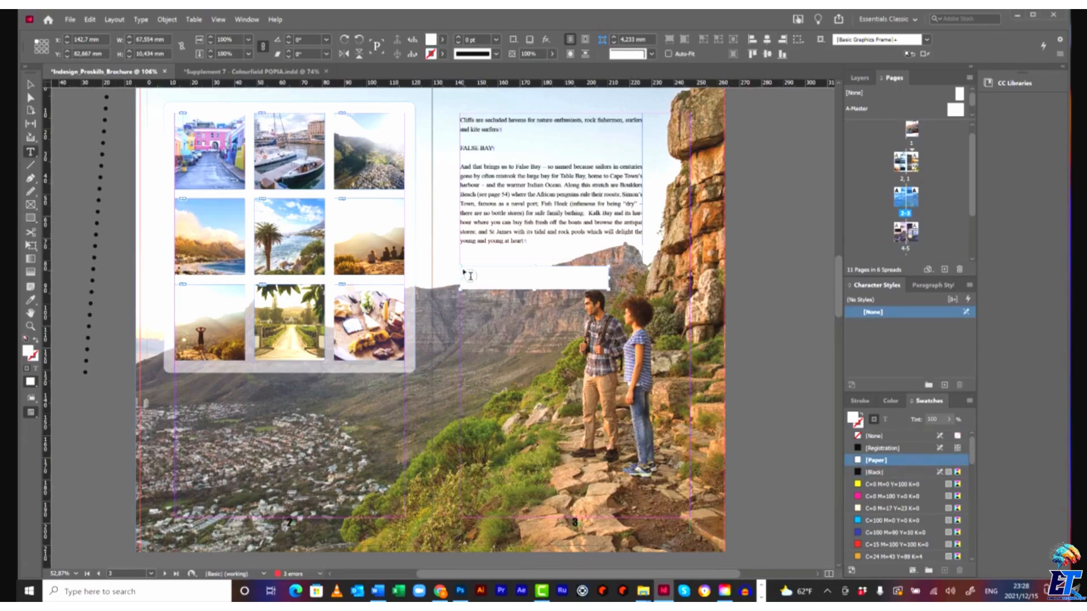
{"action": "left_click_drag", "start_coordinate": [464, 272], "coordinate": [604, 289]}
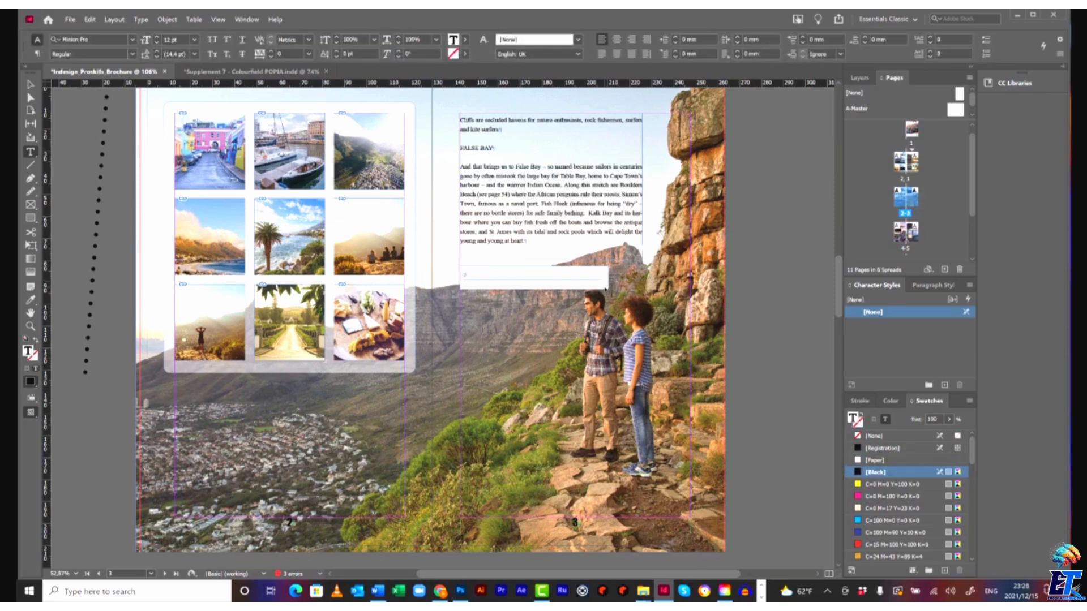
{"action": "type", "text": "Visit ou"}
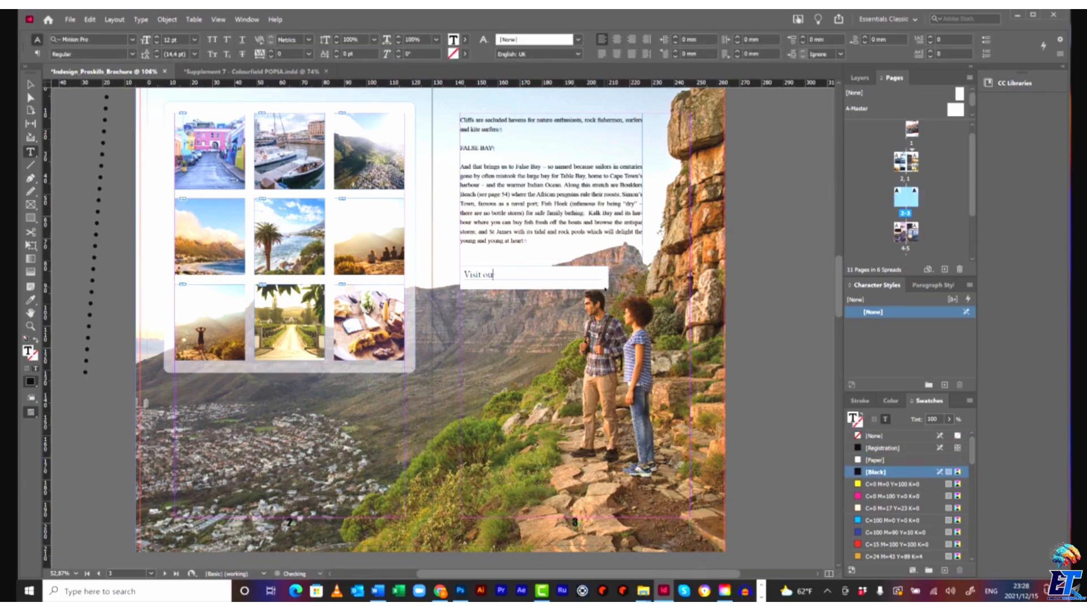
{"action": "type", "text": "r website"}
{"action": "left_click", "coordinate": [31, 85]}
{"action": "key", "text": "Down"}
{"action": "key", "text": "Down"}
{"action": "key", "text": "Down"}
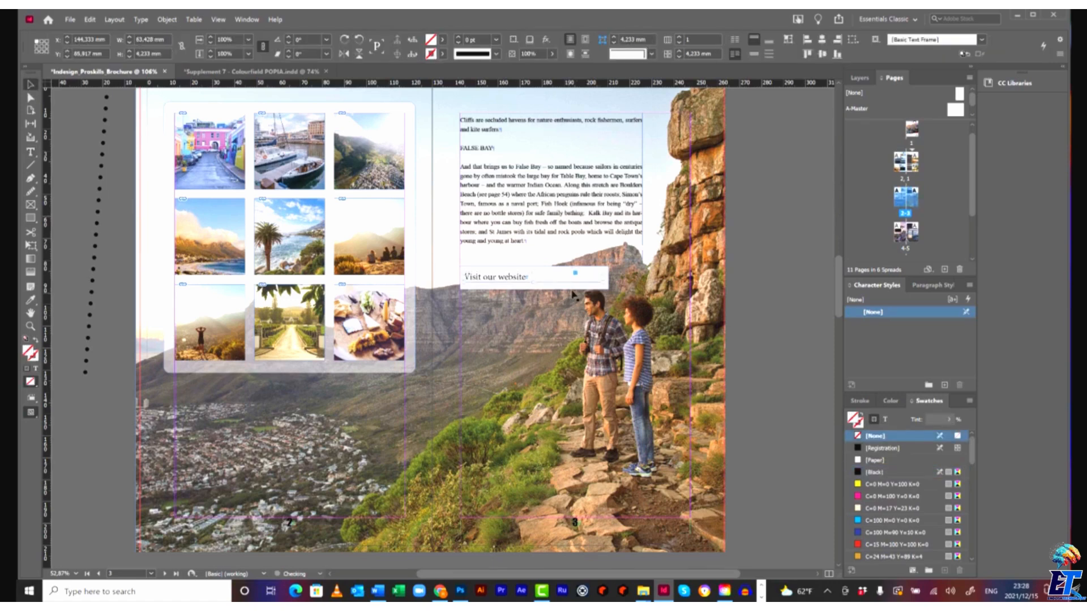
- Group the "Visit our website" text frame with the white rectangle behind it
{"action": "left_click", "coordinate": [574, 289], "text": "shift"}
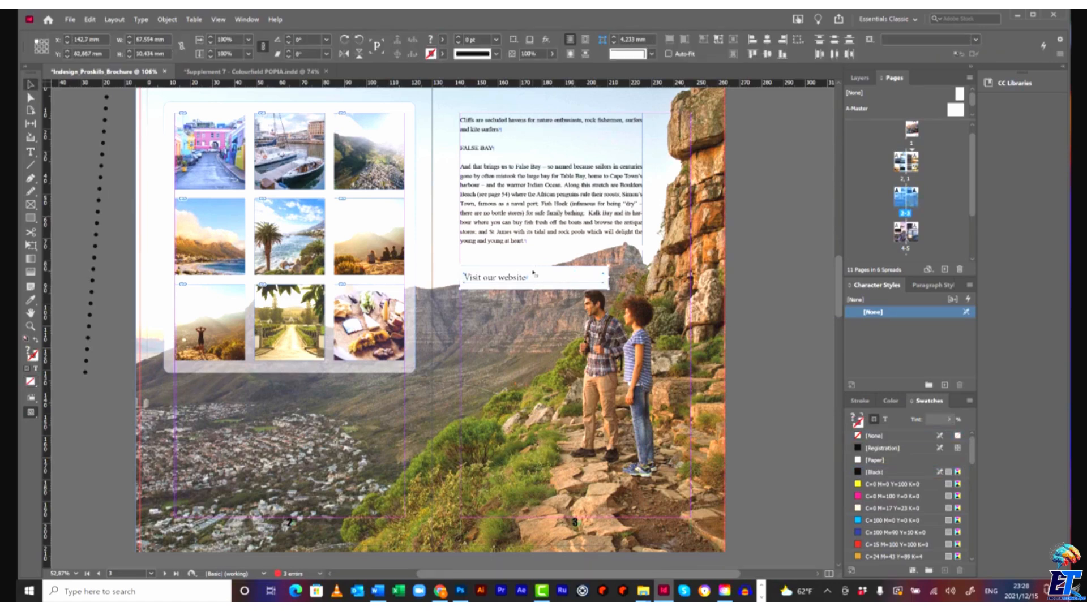
{"action": "left_click", "coordinate": [167, 20]}
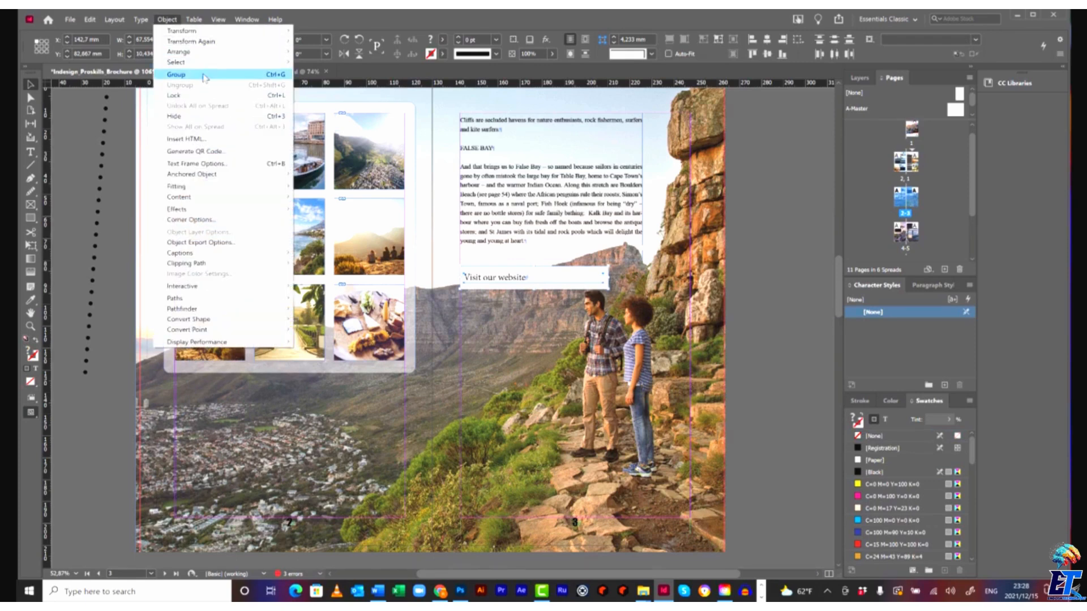
{"action": "left_click", "coordinate": [176, 76]}
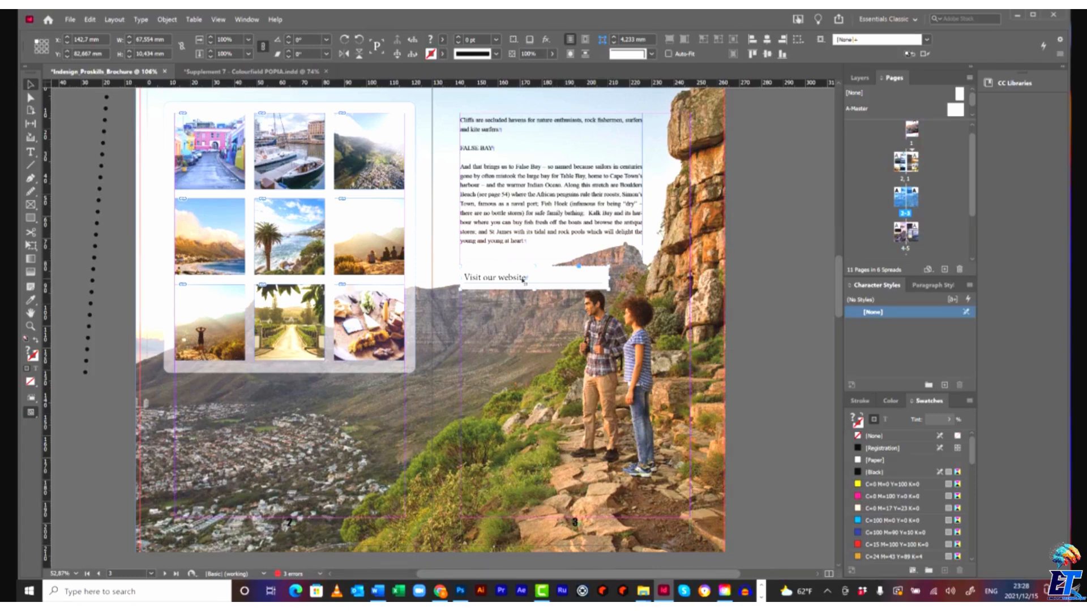
- Convert the "Visit our website" group into an interactive element of type Button
{"action": "left_click", "coordinate": [246, 19]}
{"action": "mouse_move", "coordinate": [295, 149]}
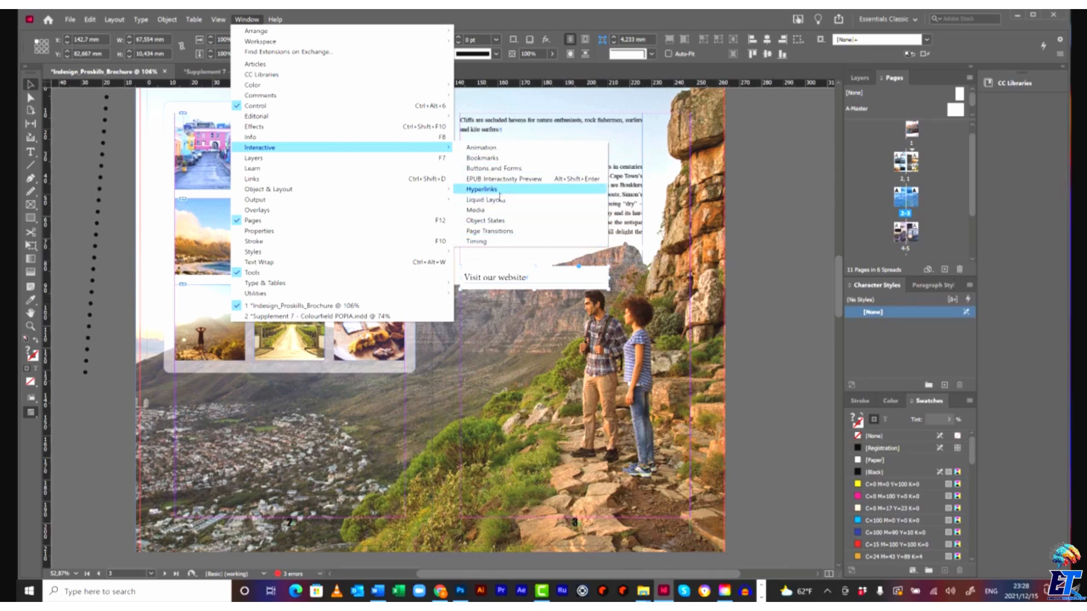
{"action": "left_click", "coordinate": [517, 169]}
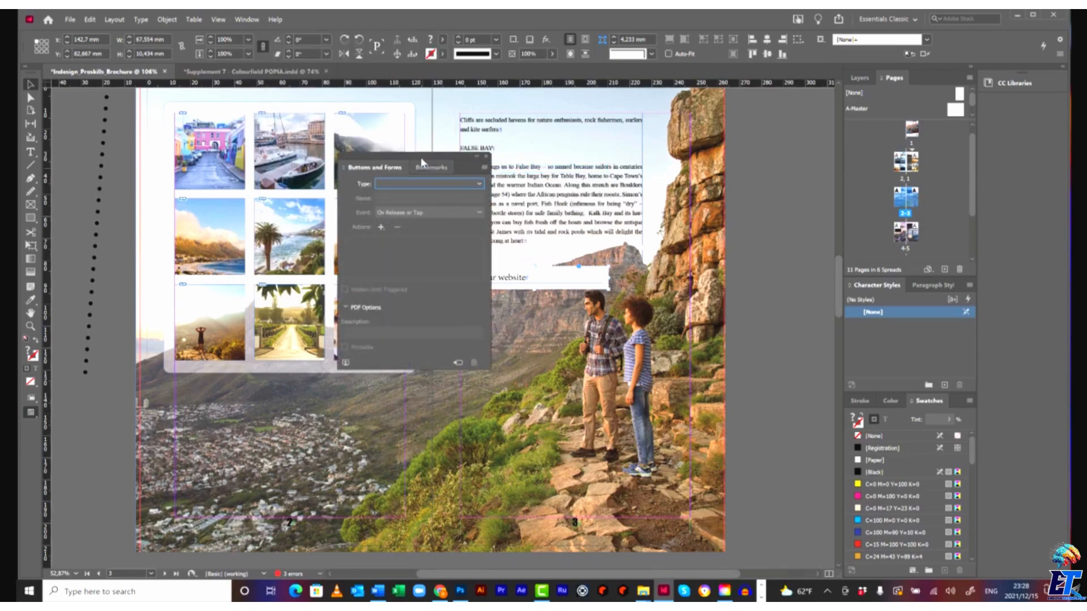
{"action": "left_click_drag", "start_coordinate": [420, 157], "coordinate": [736, 129]}
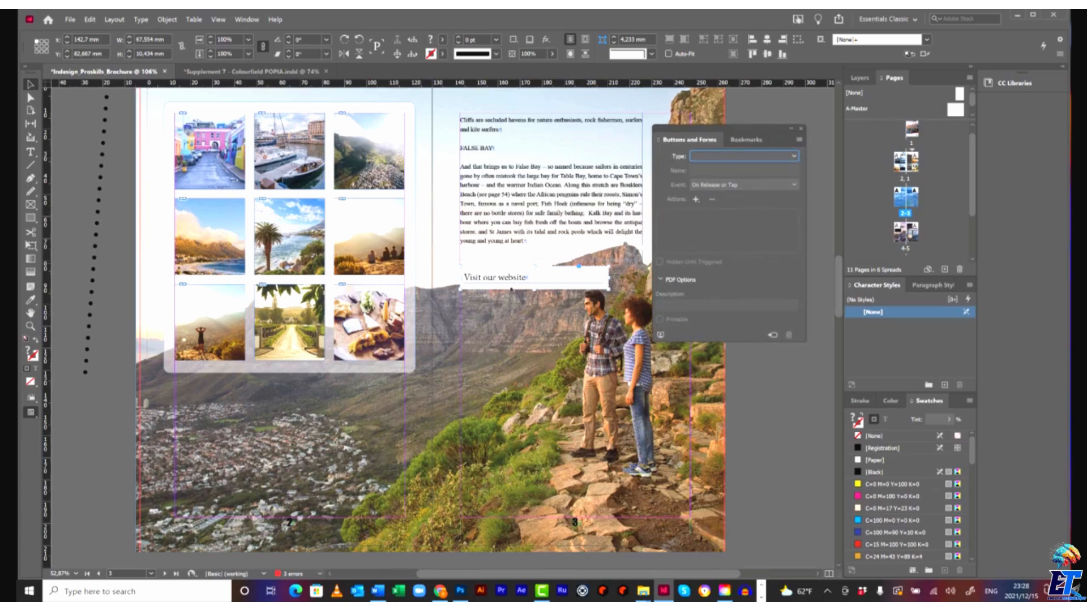
{"action": "left_click", "coordinate": [732, 157]}
{"action": "left_click", "coordinate": [729, 165]}
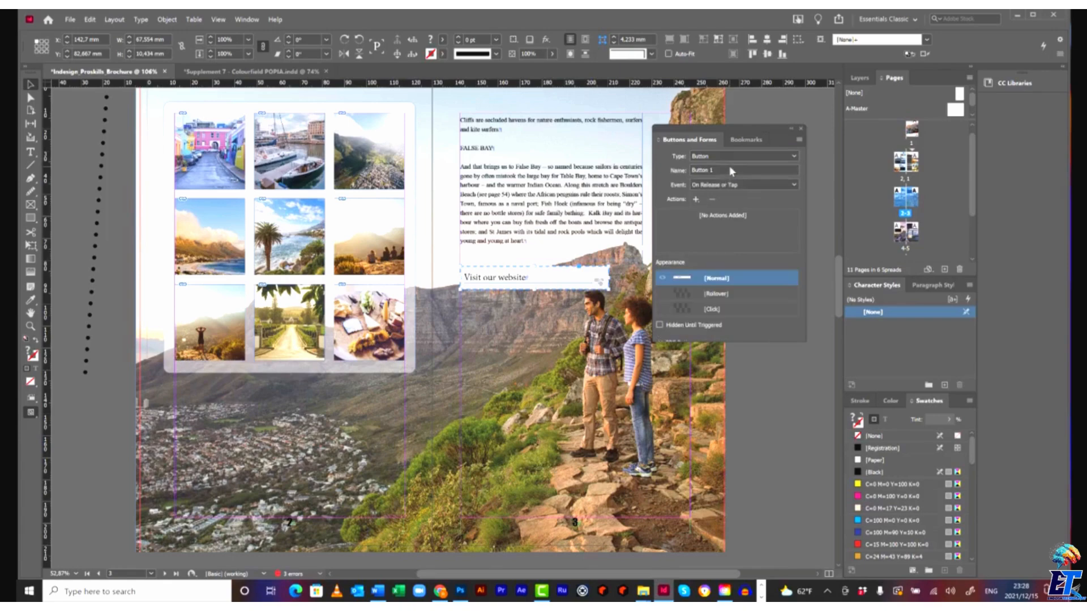
- Add a Go To URL action to the website button and open its URL for entry
{"action": "left_click", "coordinate": [697, 200]}
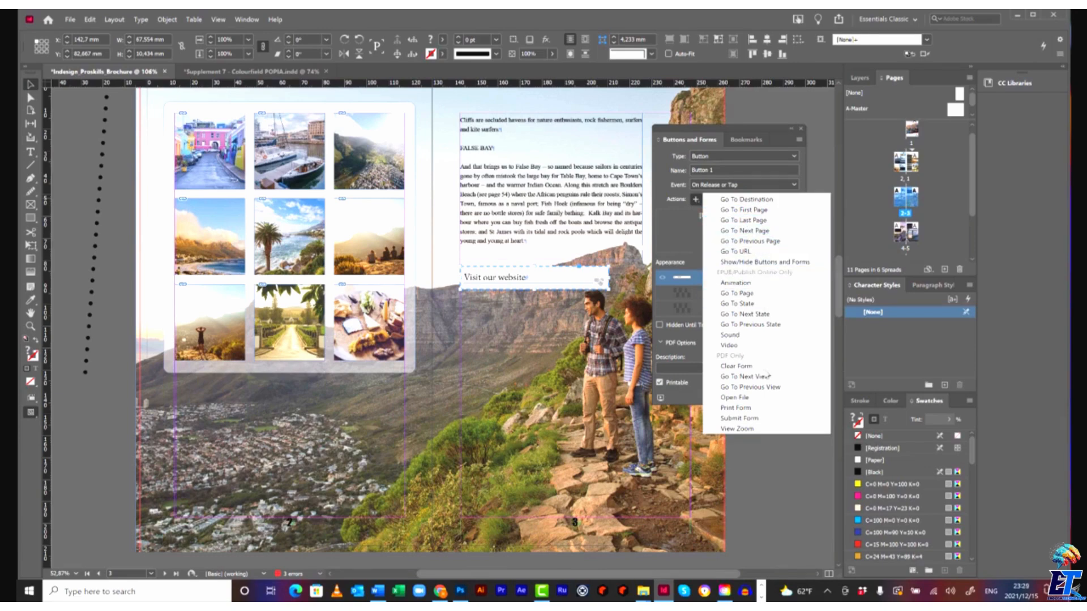
{"action": "left_click", "coordinate": [752, 252]}
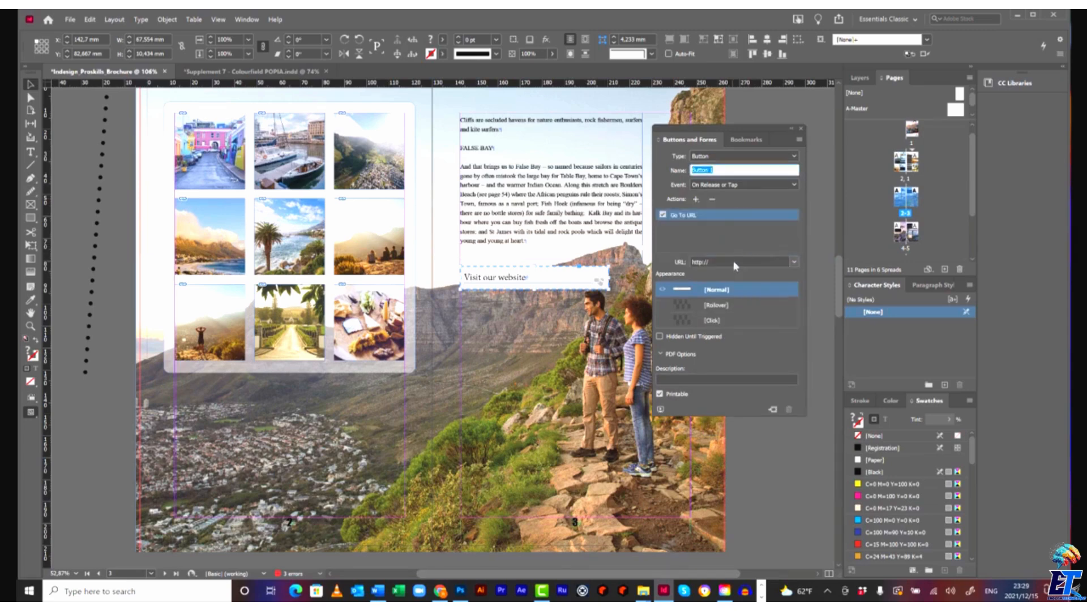
{"action": "left_click", "coordinate": [739, 261]}
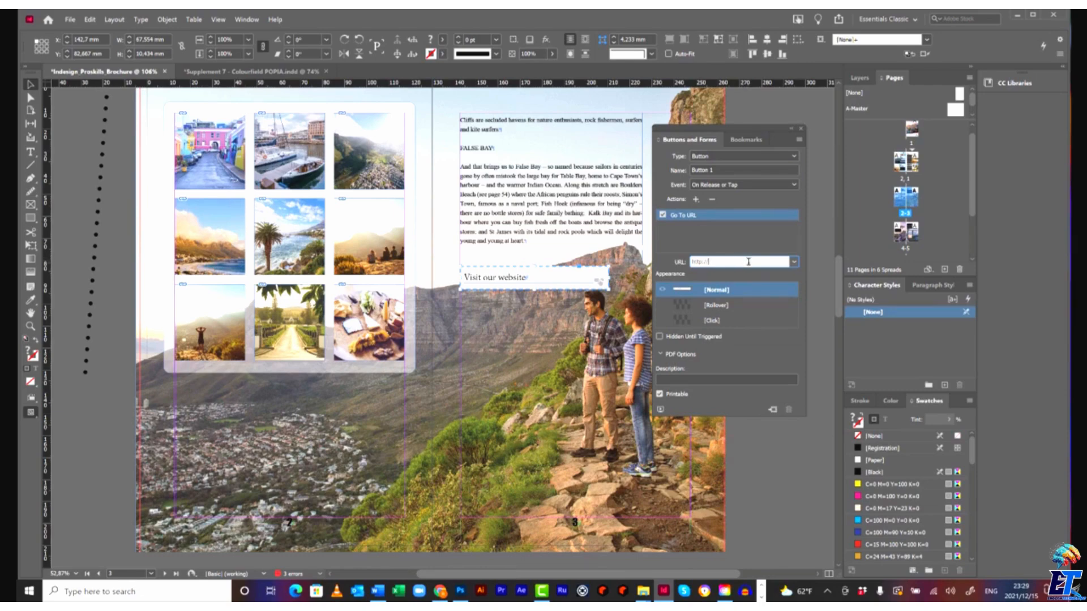
{"action": "type", "text": "adobe.com"}
- Create the button's Rollover appearance and fill its background rectangle with the C=100 M=0 Y=0 K=0 swatch
{"action": "left_click", "coordinate": [702, 305]}
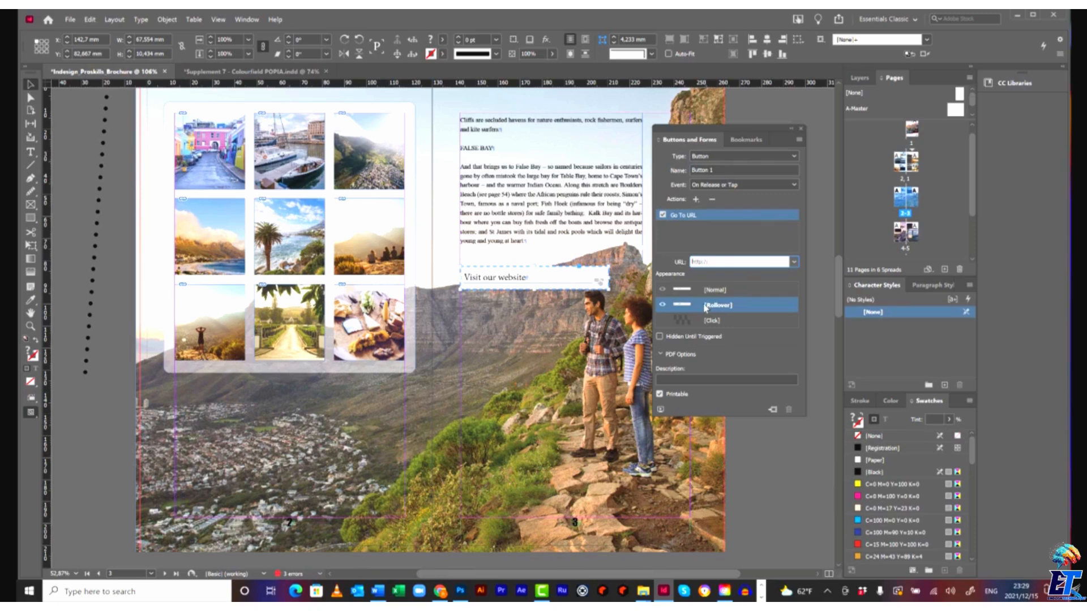
{"action": "left_click", "coordinate": [605, 271]}
{"action": "left_click", "coordinate": [877, 460]}
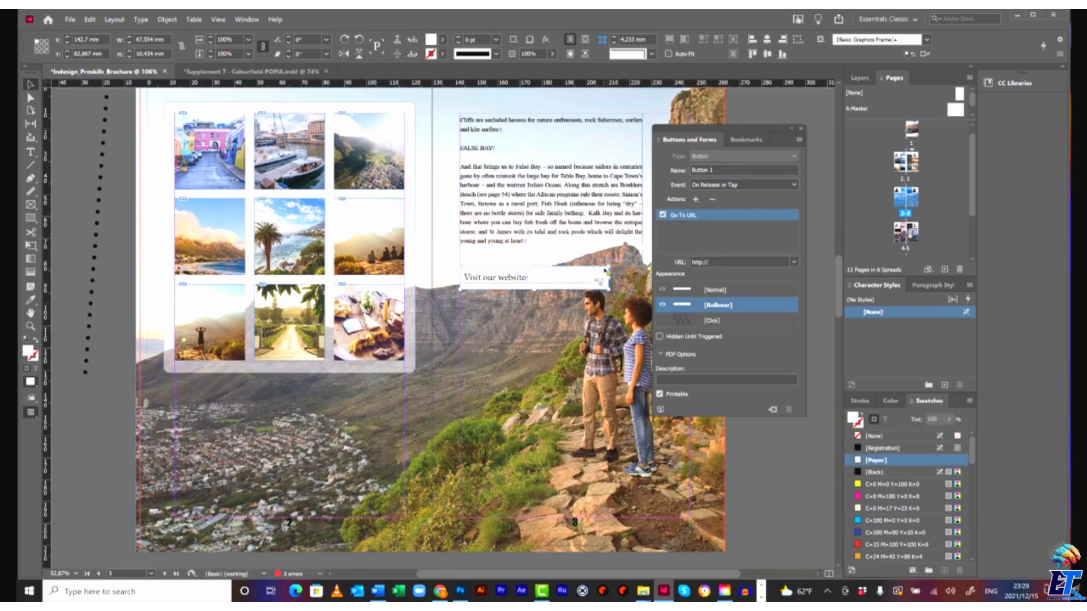
{"action": "left_click", "coordinate": [865, 521]}
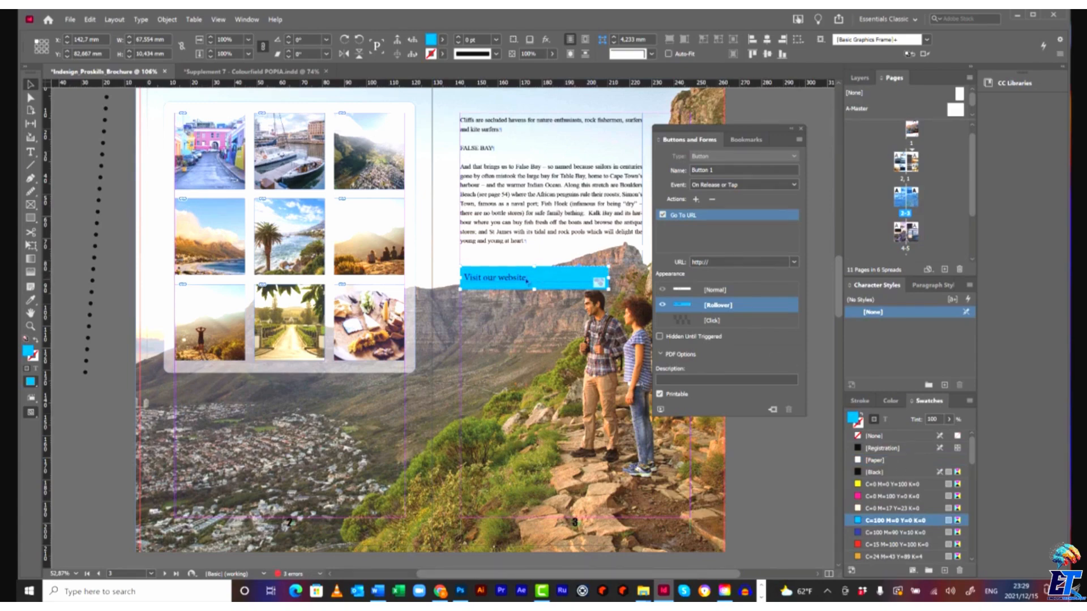
- Color the "Visit our website" text in the Rollover appearance with the Paper swatch, leaving its text frame unfilled
{"action": "double_click", "coordinate": [531, 282]}
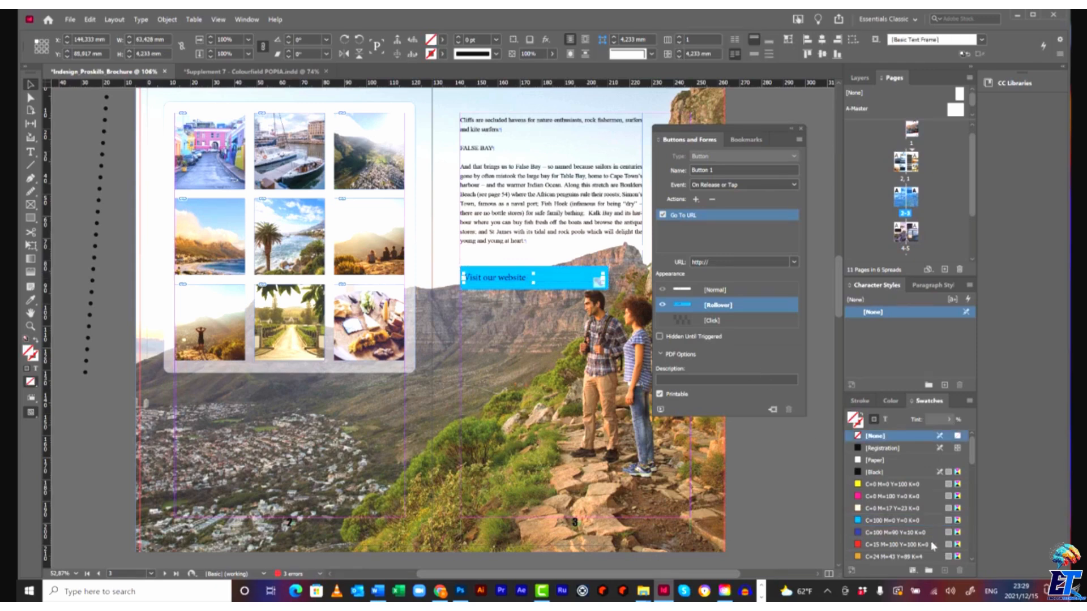
{"action": "left_click", "coordinate": [861, 460]}
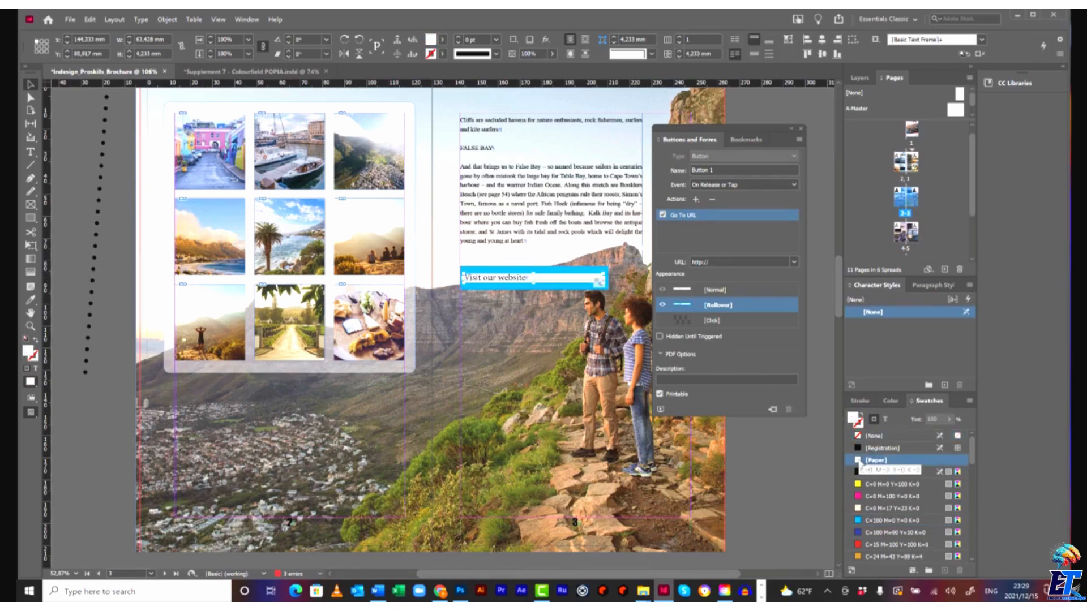
{"action": "key", "text": "ctrl+z"}
{"action": "left_click", "coordinate": [885, 420]}
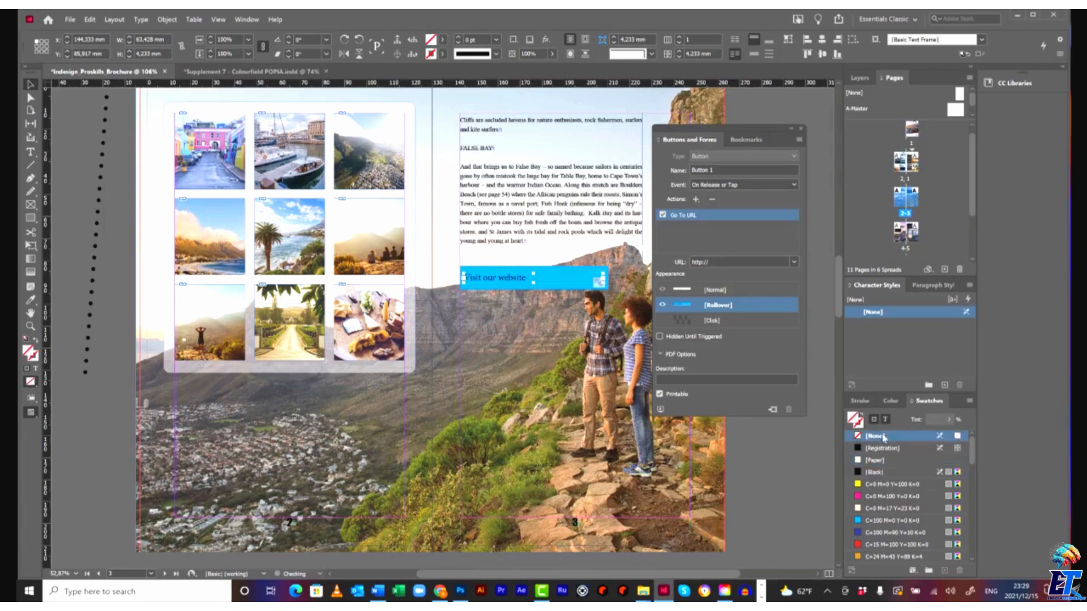
{"action": "left_click", "coordinate": [862, 459]}
{"action": "key", "text": "Escape"}
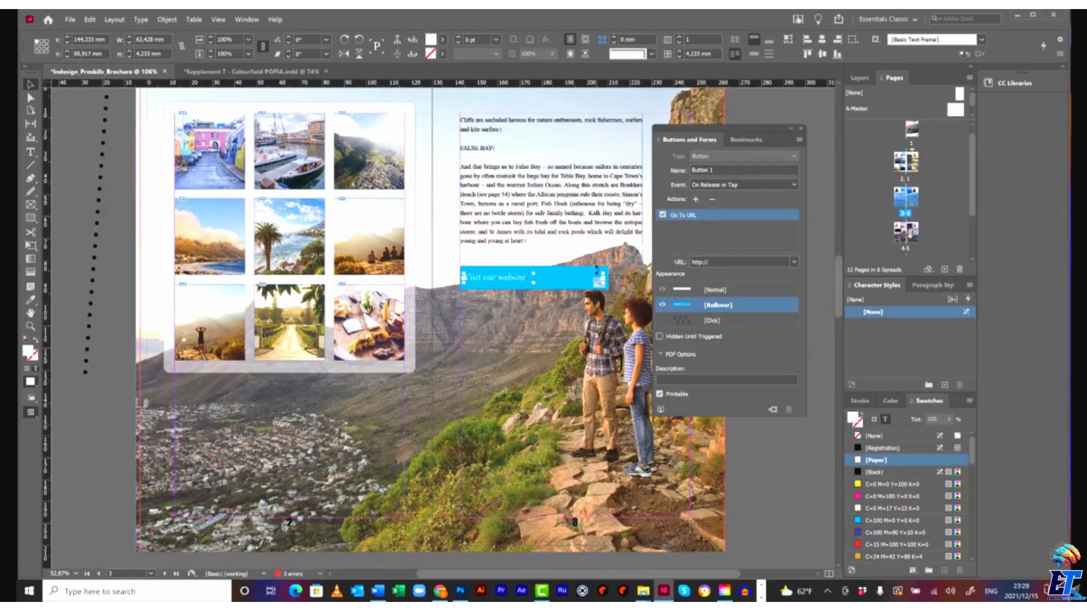
- Compare the website button's Normal and Rollover appearances, leaving Normal active, and close the button settings
{"action": "left_click", "coordinate": [720, 292]}
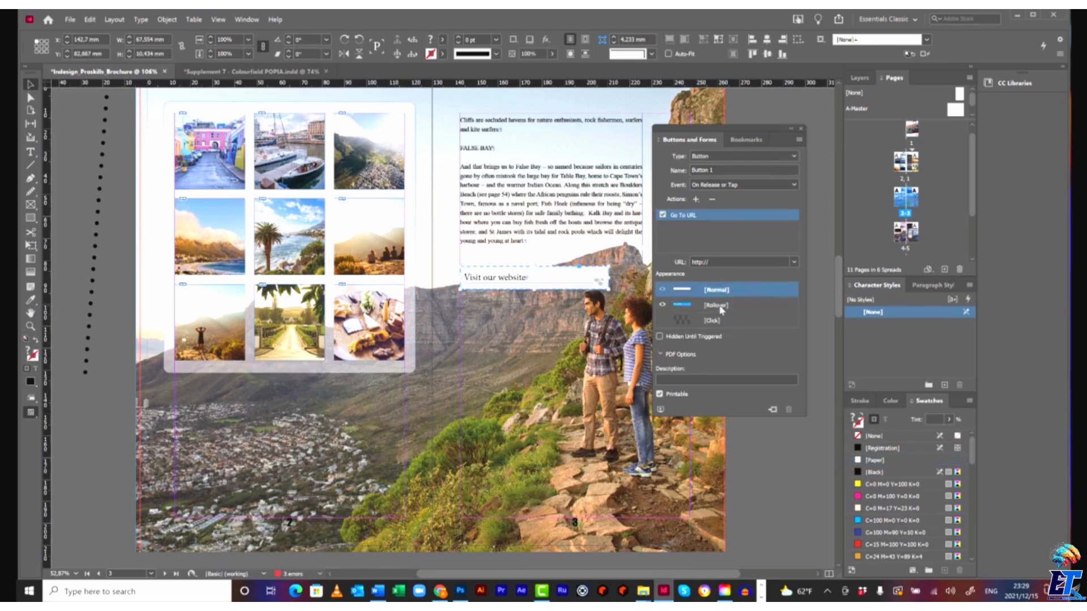
{"action": "left_click", "coordinate": [721, 306]}
{"action": "left_click", "coordinate": [717, 291]}
{"action": "left_click", "coordinate": [723, 306]}
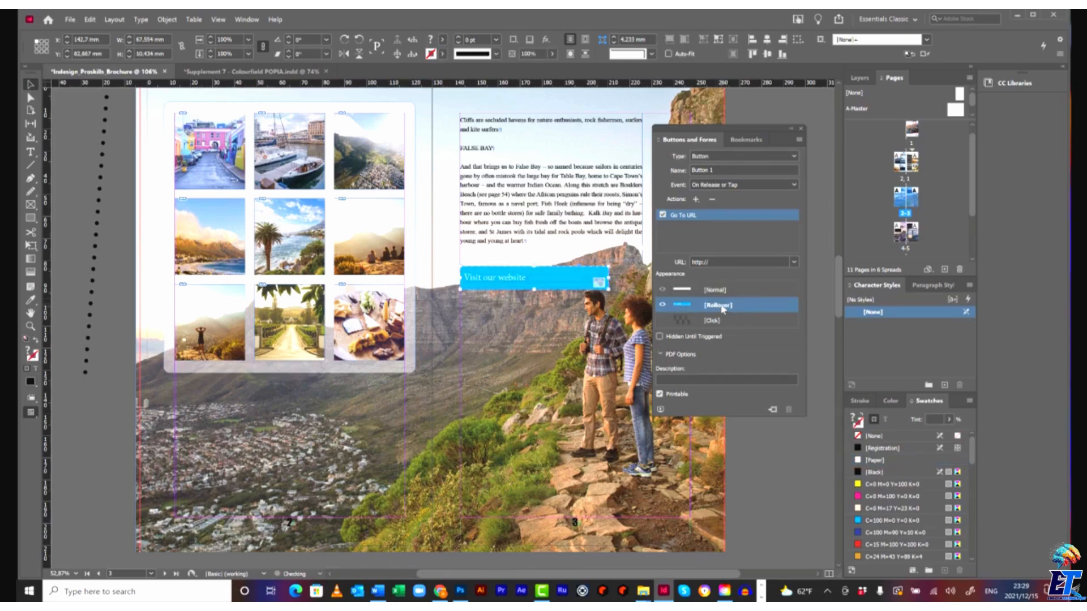
{"action": "left_click", "coordinate": [724, 292]}
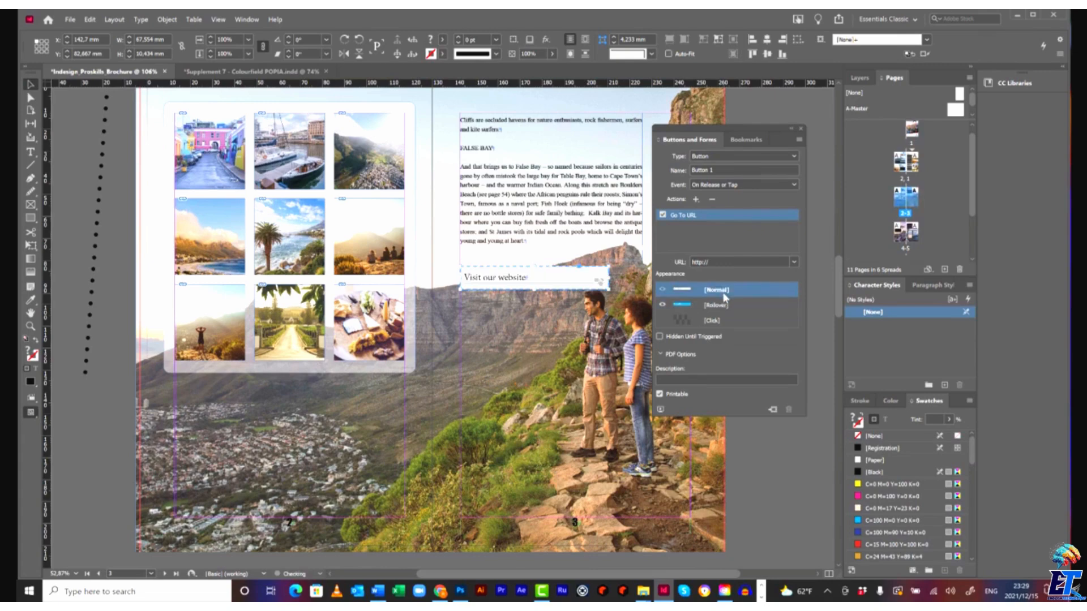
{"action": "left_click_drag", "start_coordinate": [742, 135], "coordinate": [747, 122]}
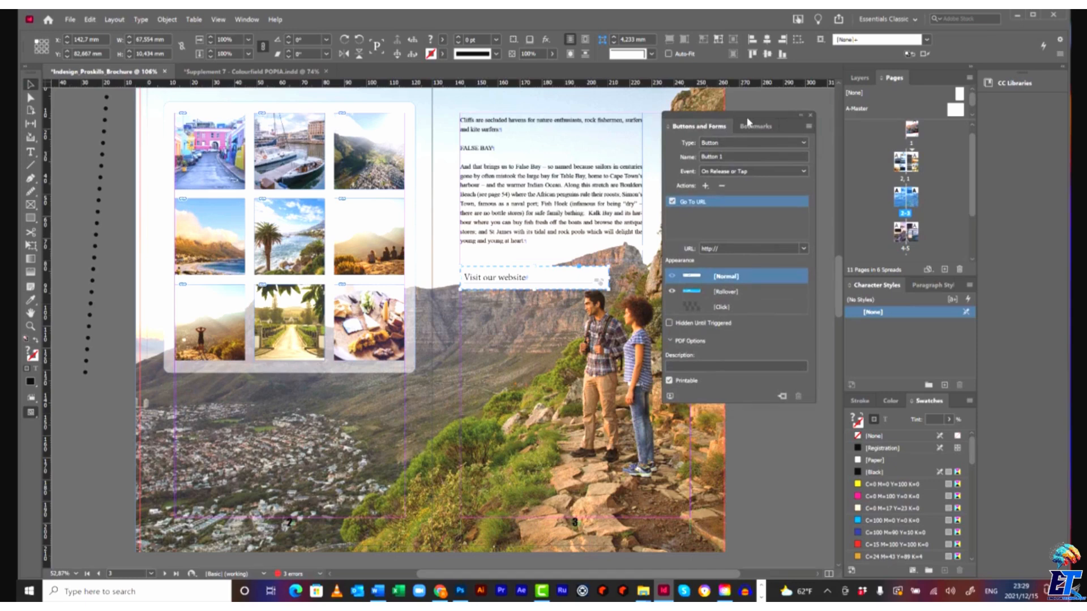
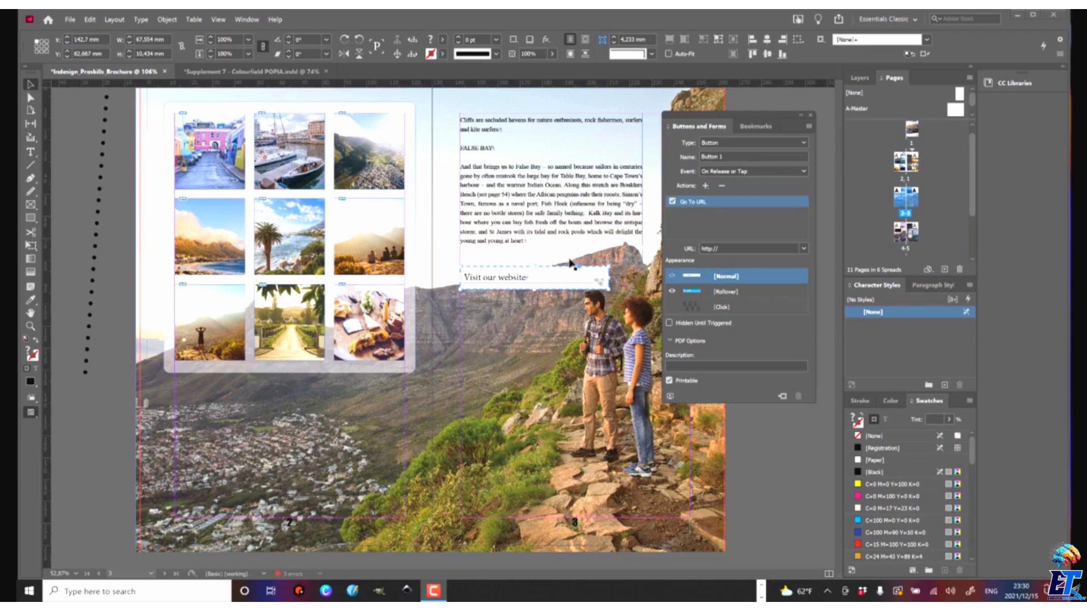
{"action": "scroll", "coordinate": [578, 320], "scroll_direction": "down", "scroll_amount": 1}
{"action": "scroll", "coordinate": [641, 249], "scroll_direction": "up", "scroll_amount": 1}
{"action": "left_click", "coordinate": [810, 116]}
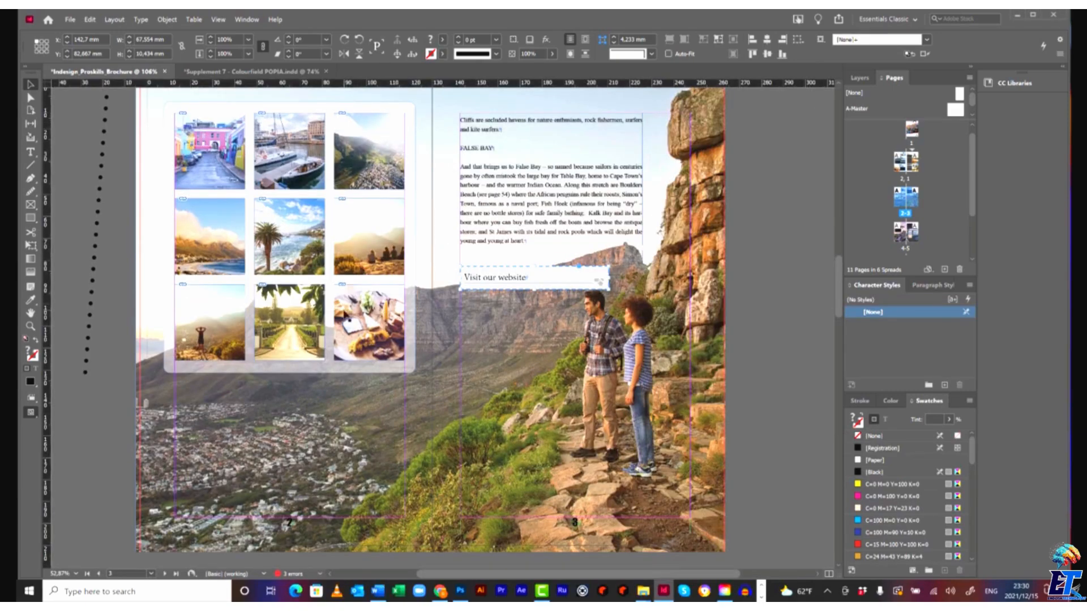
- Draw a rectangle frame about 105 mm by 76 mm below the website button and place CapeTownVideo.mp4 from "Creating a digital PDF" in it
{"action": "left_click", "coordinate": [31, 205]}
{"action": "left_click_drag", "start_coordinate": [463, 311], "coordinate": [691, 474]}
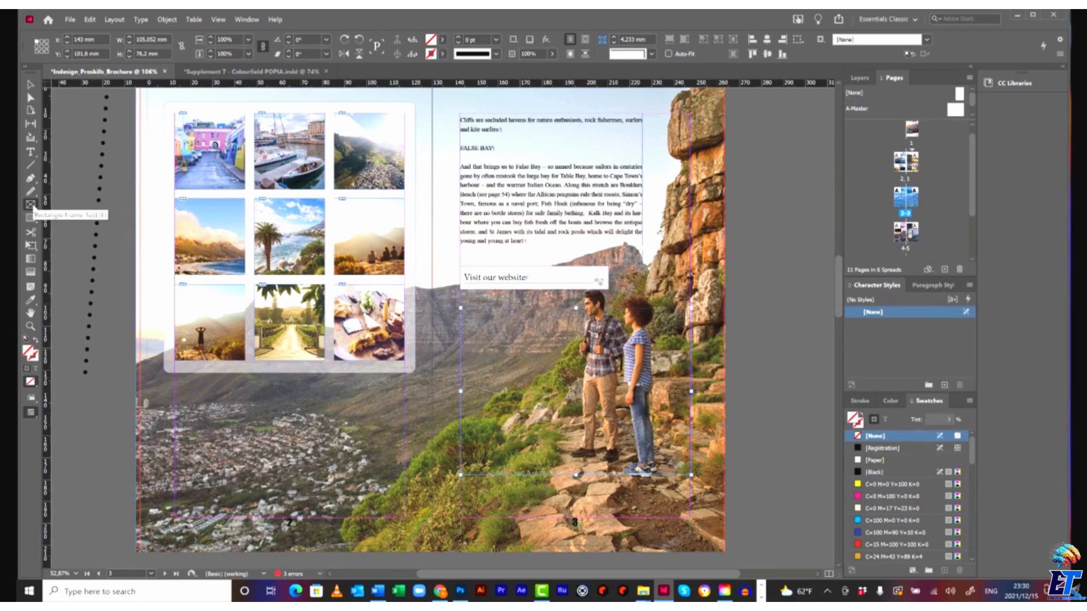
{"action": "left_click", "coordinate": [70, 19]}
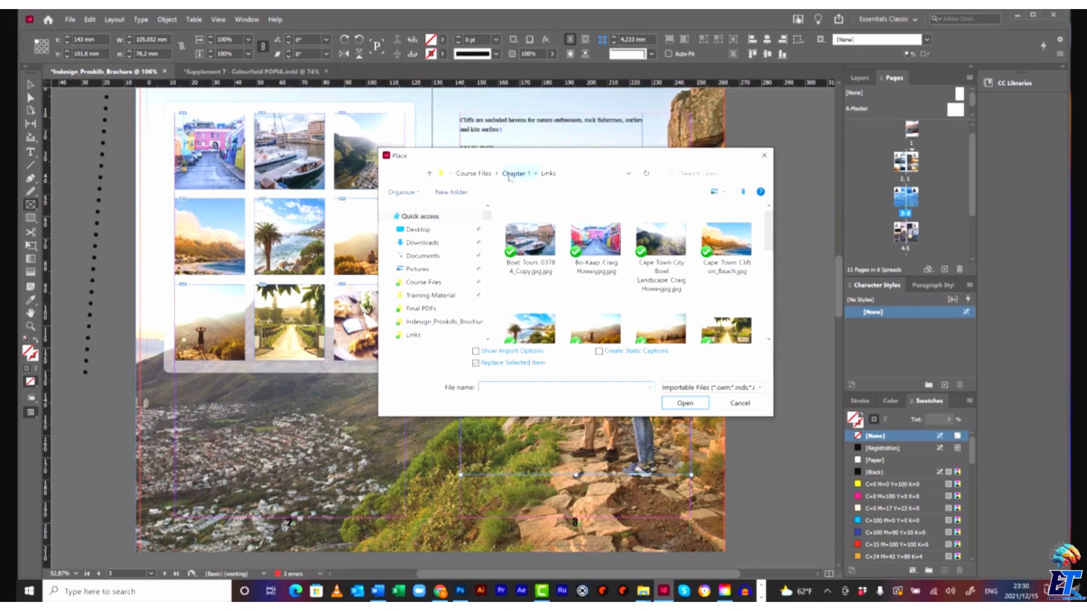
{"action": "left_click", "coordinate": [511, 174]}
{"action": "left_click", "coordinate": [484, 174]}
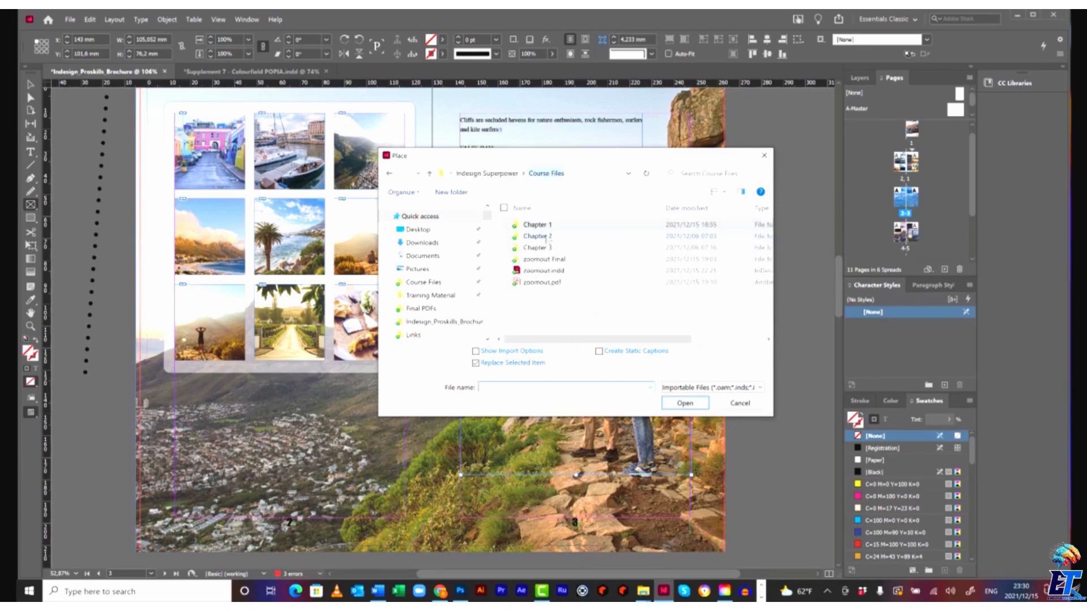
{"action": "double_click", "coordinate": [546, 247]}
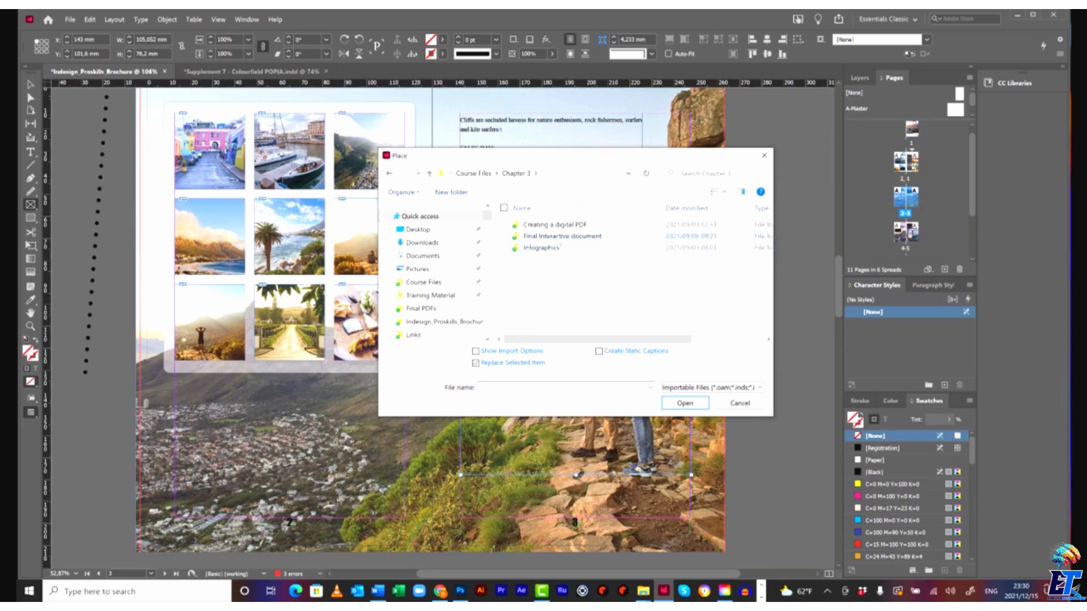
{"action": "double_click", "coordinate": [558, 225]}
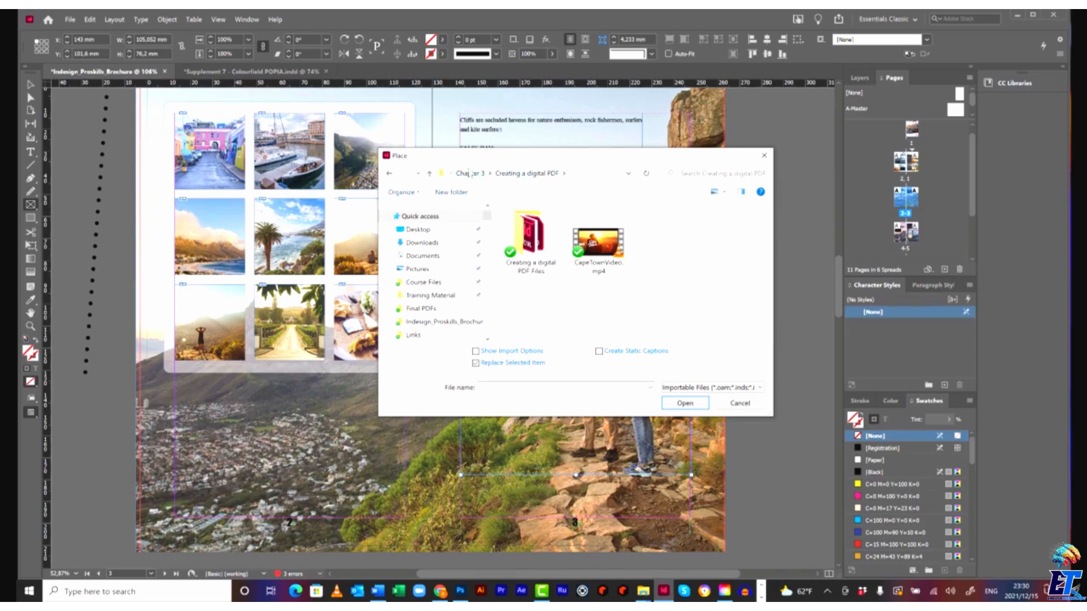
{"action": "left_click", "coordinate": [471, 173]}
{"action": "double_click", "coordinate": [575, 225]}
{"action": "left_click", "coordinate": [601, 242]}
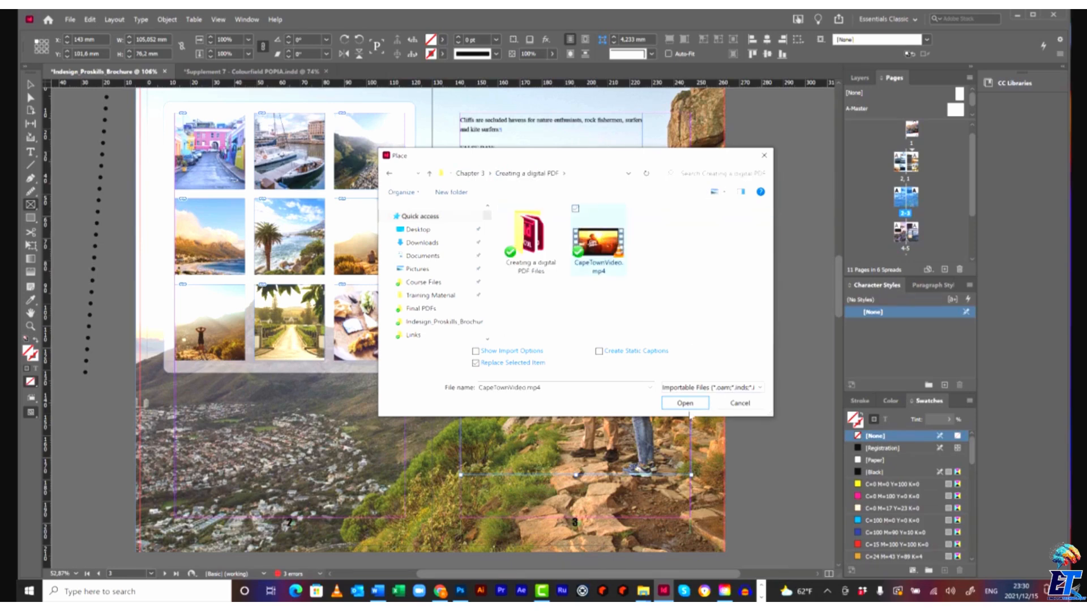
{"action": "left_click", "coordinate": [687, 404]}
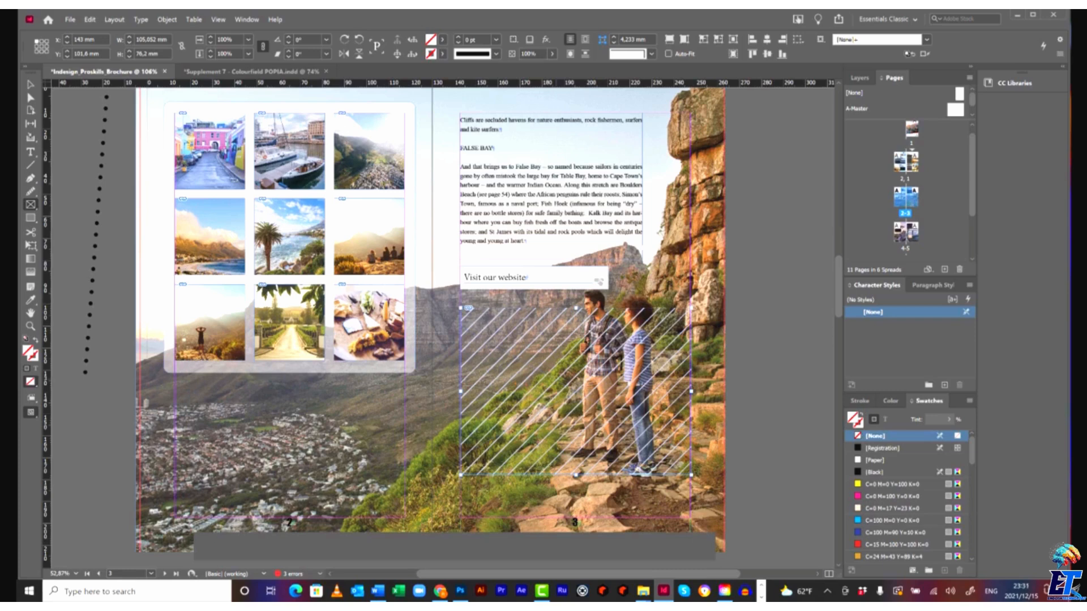
- Fit the placed Cape Town video with the fill frame proportionally option
{"action": "right_click", "coordinate": [559, 371]}
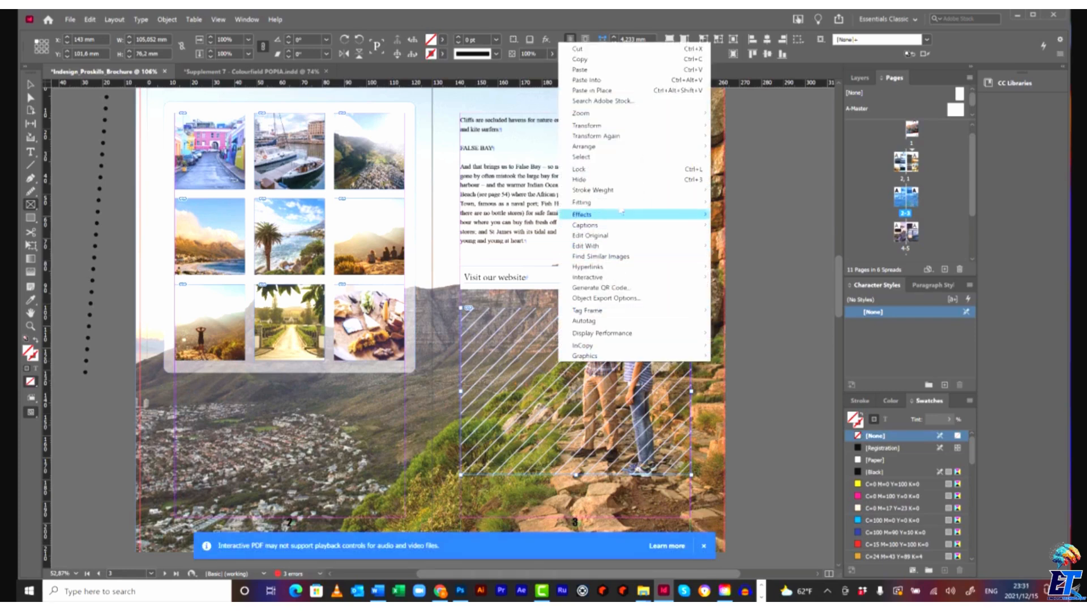
{"action": "mouse_move", "coordinate": [622, 203]}
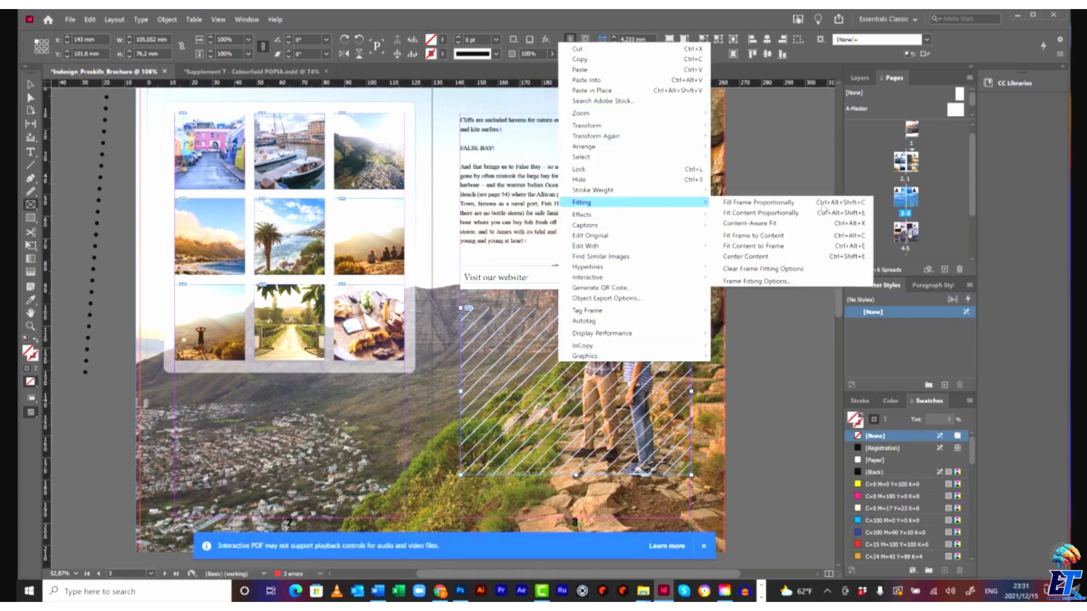
{"action": "left_click", "coordinate": [782, 203]}
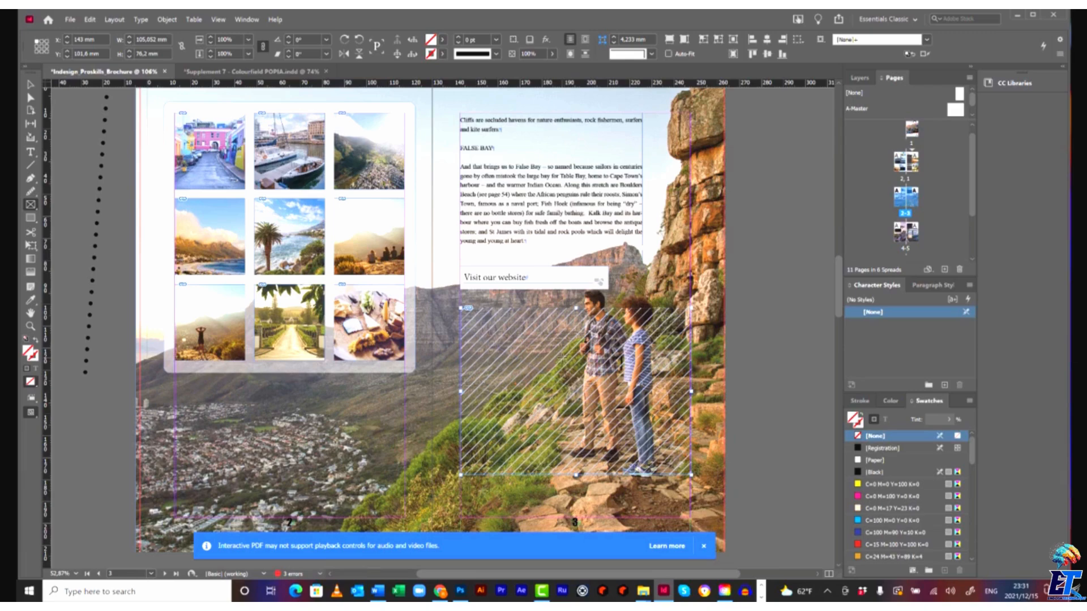
- Open the Media settings for the placed video, play its preview and pause on the "meet Cape Town" title
{"action": "left_click", "coordinate": [246, 19]}
{"action": "mouse_move", "coordinate": [296, 149]}
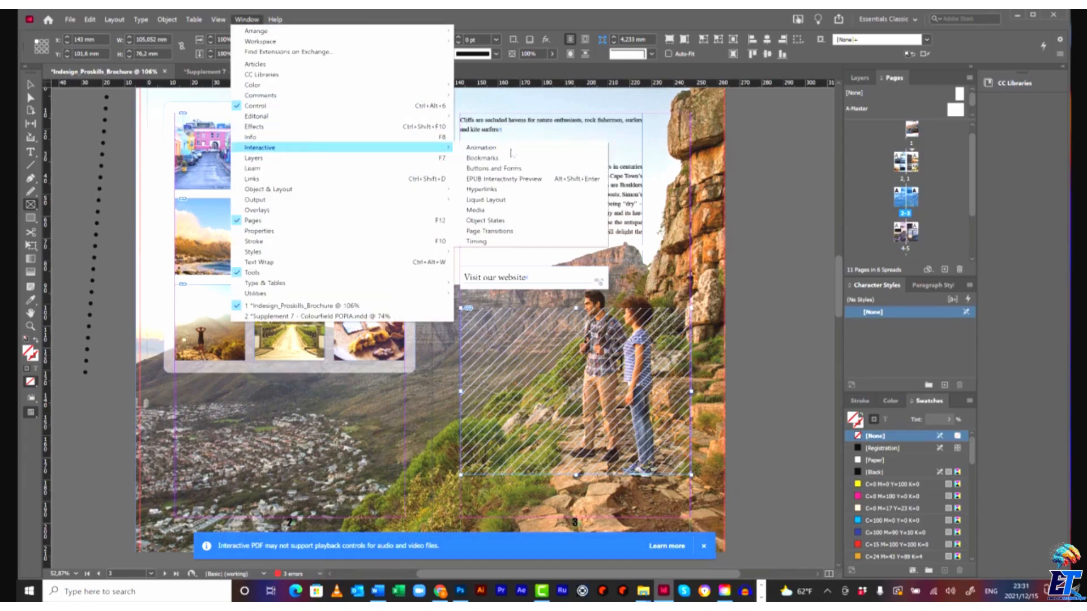
{"action": "left_click", "coordinate": [510, 210]}
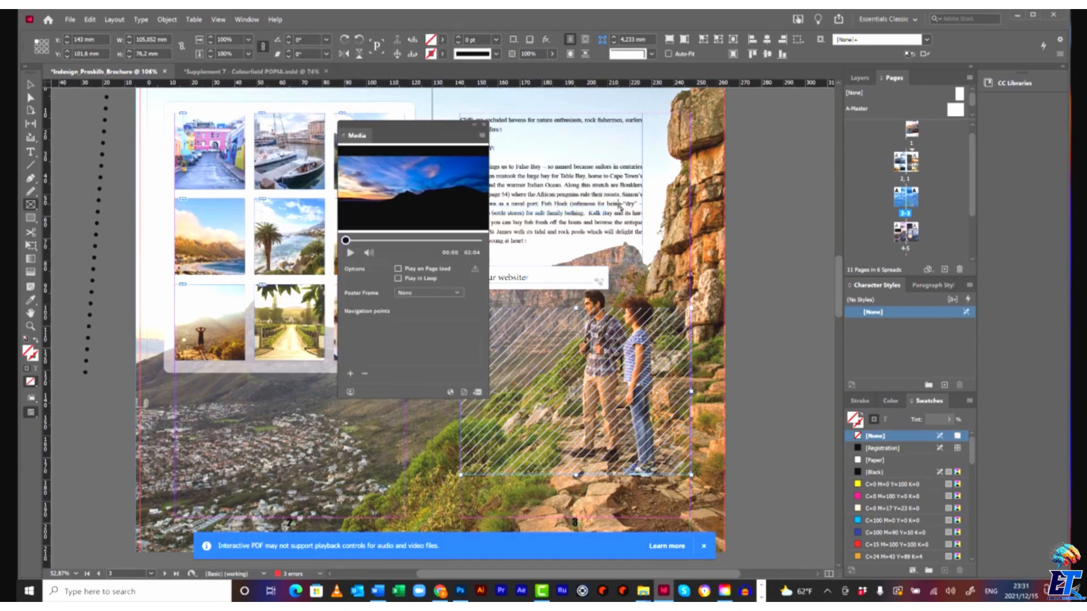
{"action": "left_click_drag", "start_coordinate": [410, 132], "coordinate": [433, 141]}
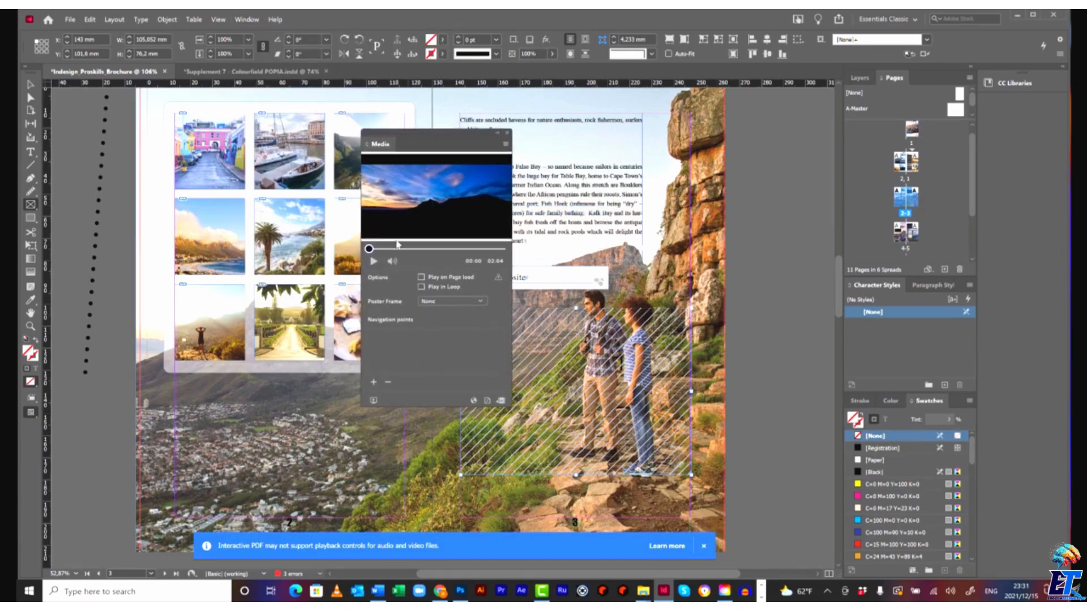
{"action": "left_click", "coordinate": [374, 262]}
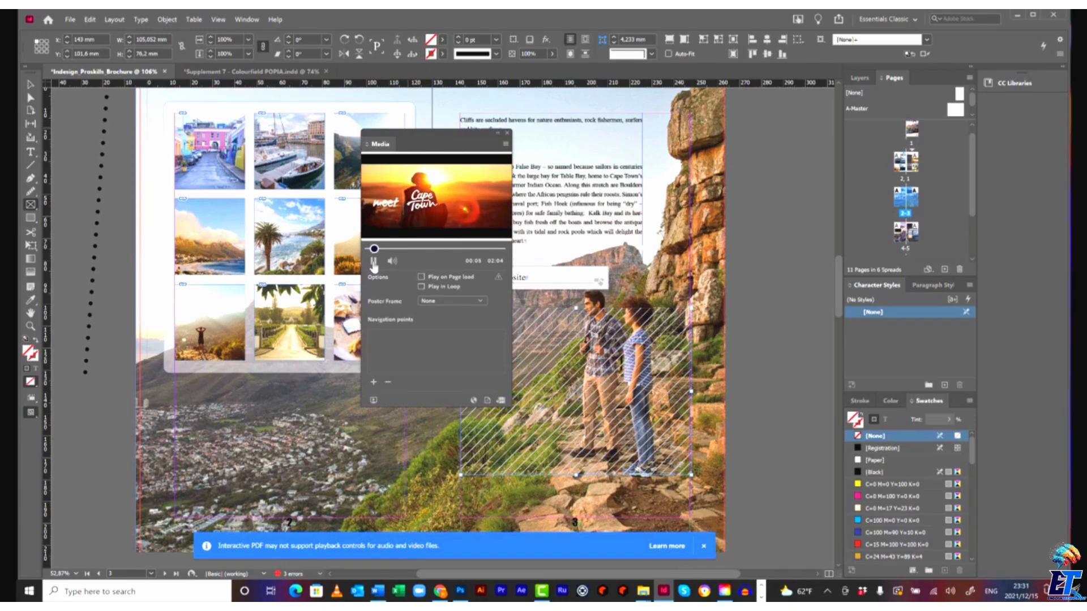
{"action": "left_click", "coordinate": [373, 262]}
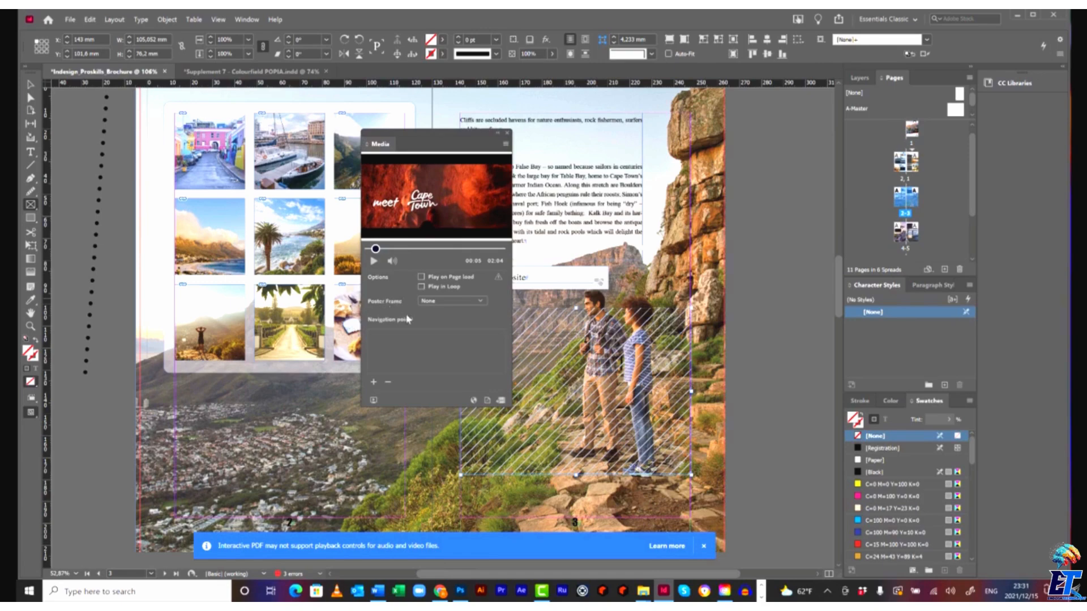
- Set the video's poster frame to From Current Frame and close the Media settings
{"action": "left_click", "coordinate": [436, 302]}
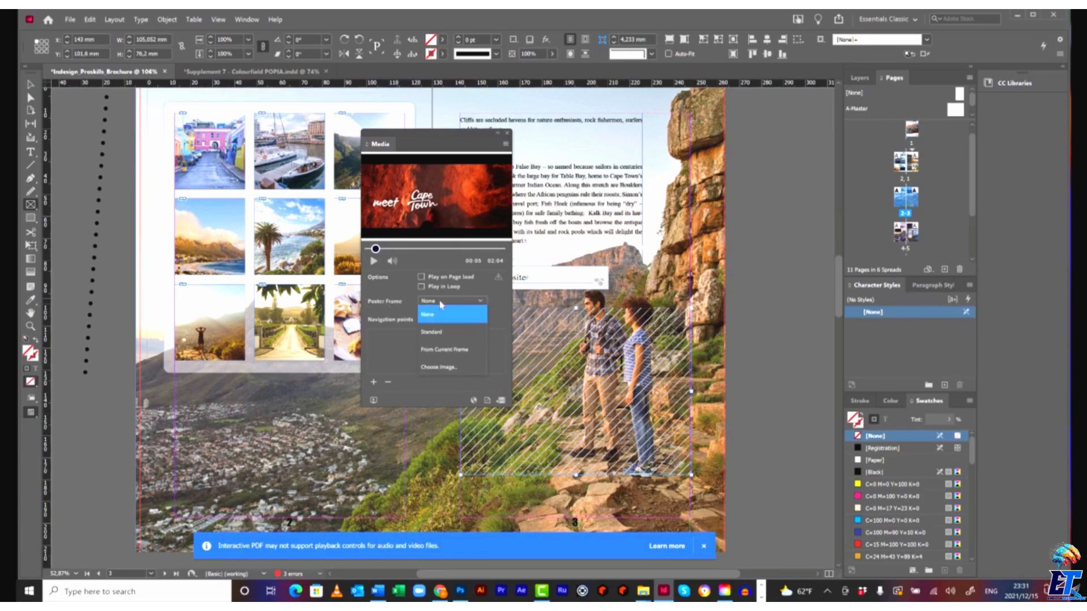
{"action": "left_click", "coordinate": [461, 353]}
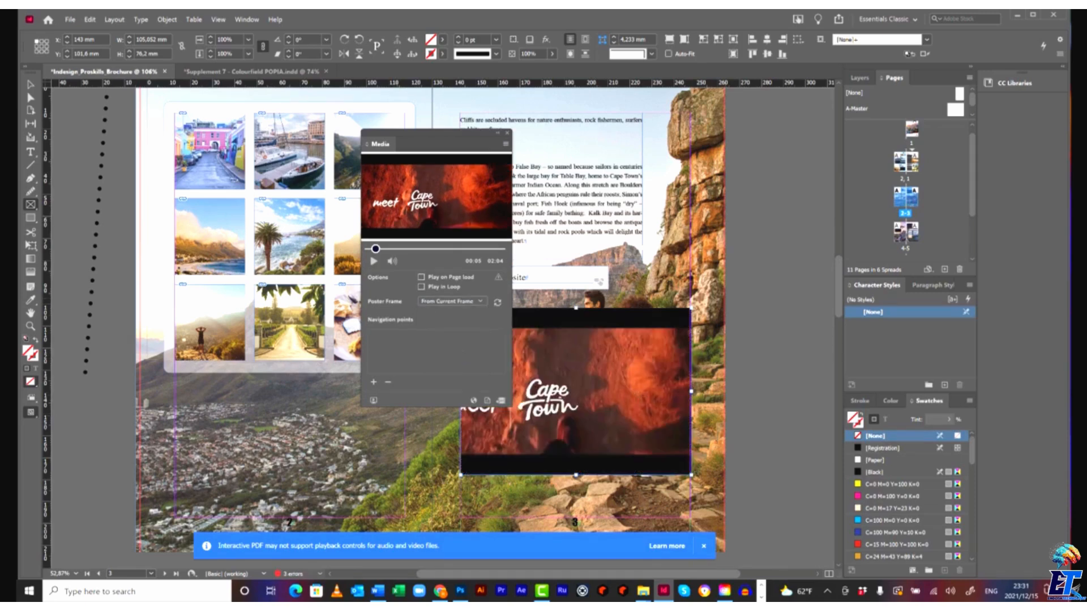
{"action": "left_click_drag", "start_coordinate": [445, 138], "coordinate": [347, 140]}
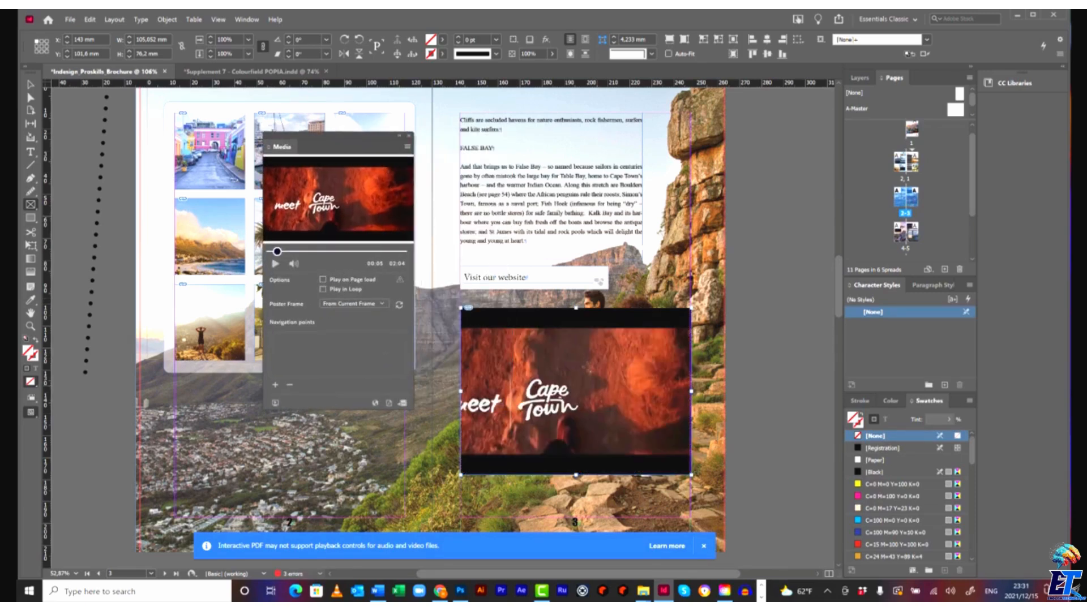
{"action": "left_click", "coordinate": [409, 136]}
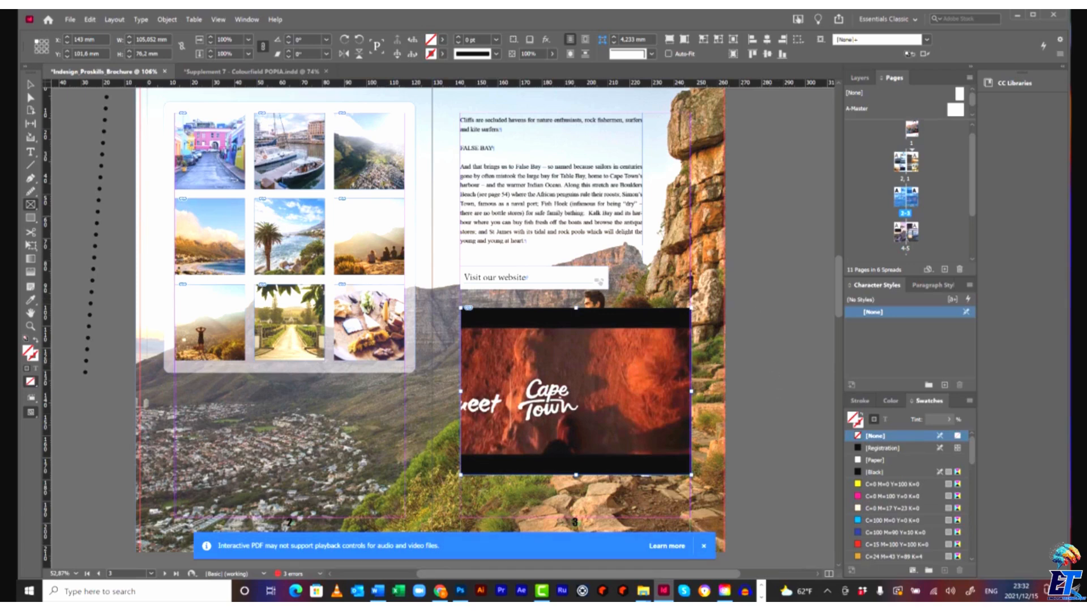
- Delete the Cape Town video frame and the "Visit our website" button from the spread
{"action": "key", "text": "F10"}
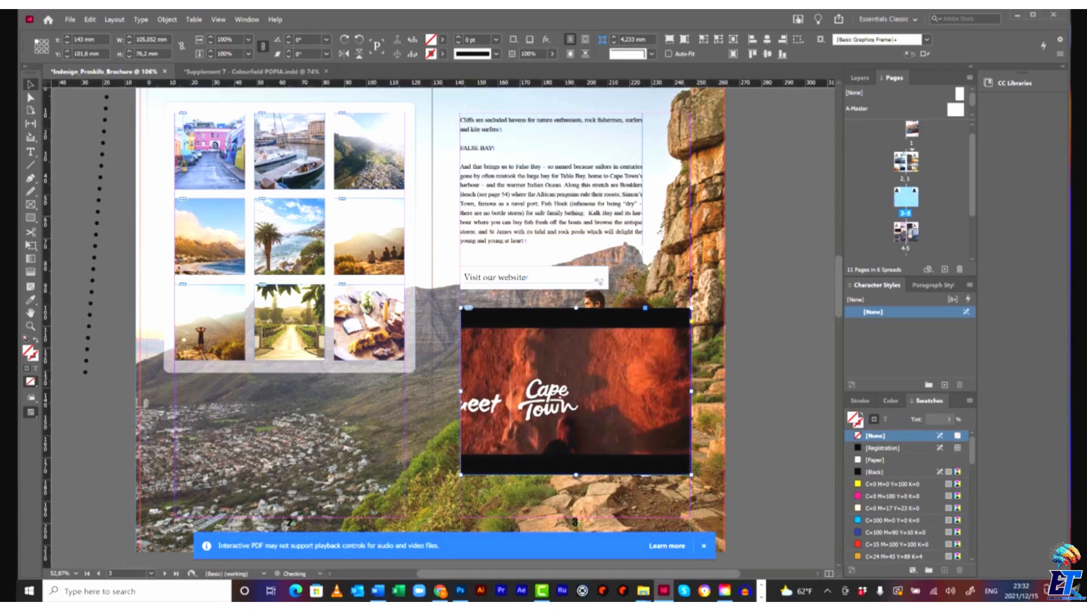
{"action": "key", "text": "Delete"}
{"action": "left_click", "coordinate": [589, 279]}
{"action": "key", "text": "Delete"}
- Magnify the Atlantic Seaboard text around "line the palm-fringed strip." and highlight the "p" in "strip" to check for alternate glyphs
{"action": "scroll", "coordinate": [522, 300], "scroll_direction": "up", "scroll_amount": 10}
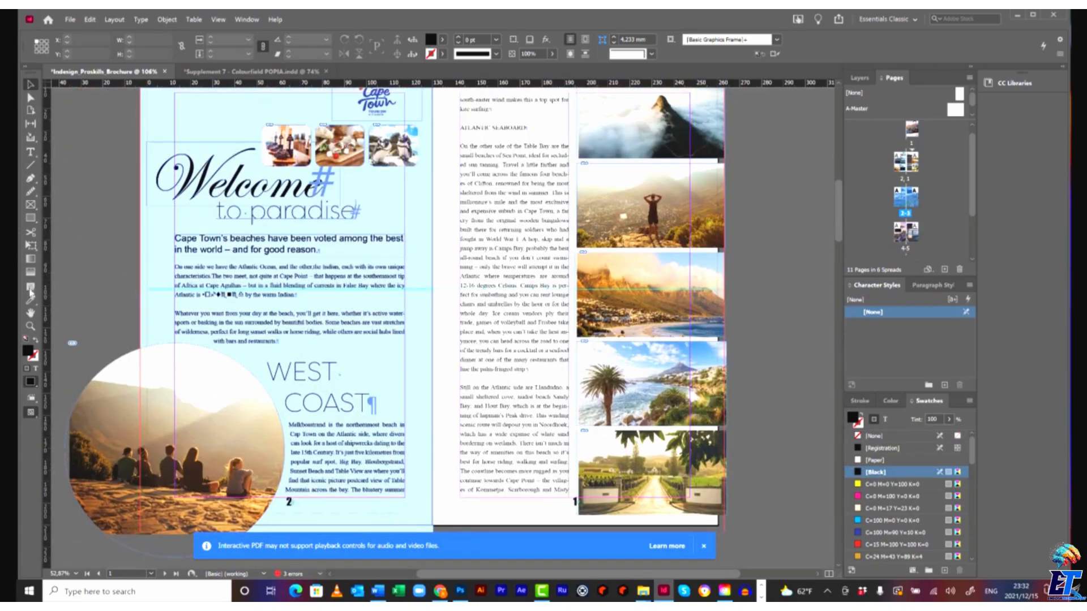
{"action": "left_click", "coordinate": [31, 326]}
{"action": "left_click_drag", "start_coordinate": [434, 313], "coordinate": [609, 425]}
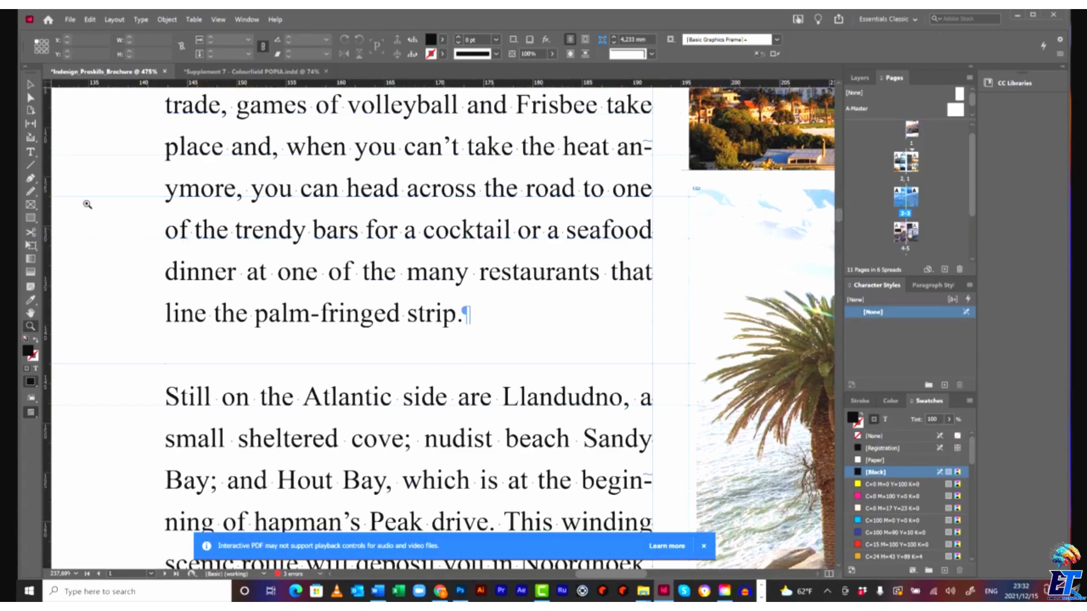
{"action": "left_click", "coordinate": [30, 152]}
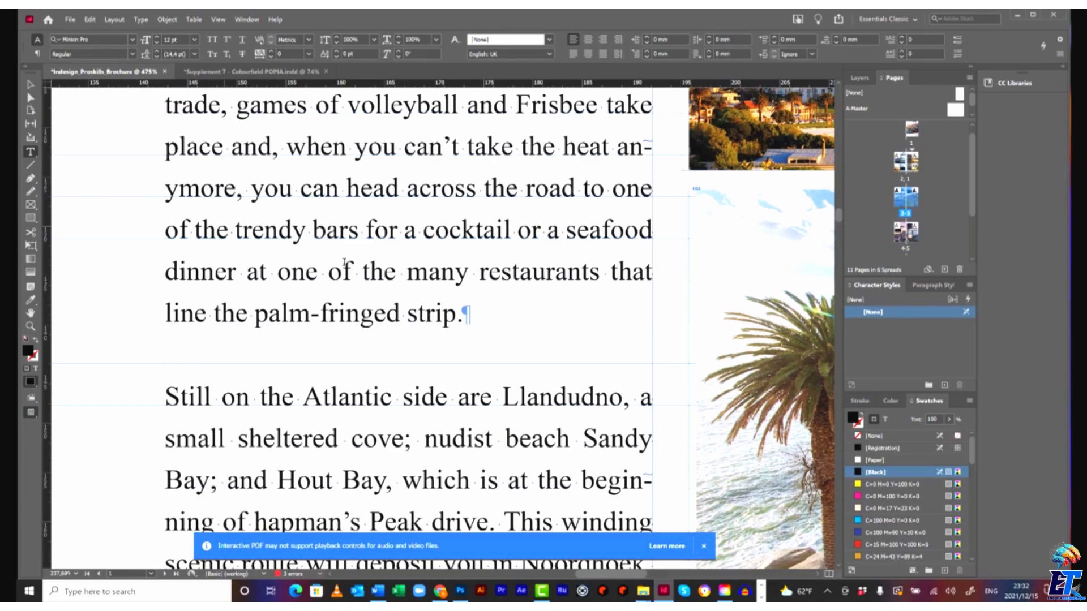
{"action": "left_click_drag", "start_coordinate": [456, 315], "coordinate": [443, 315]}
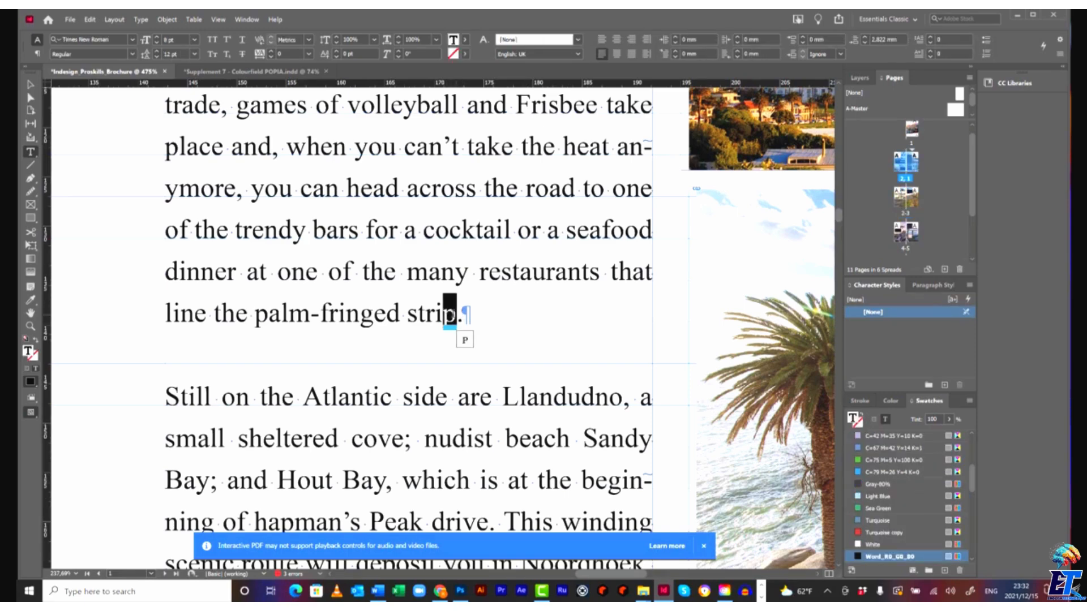
{"action": "left_click", "coordinate": [461, 315]}
{"action": "key", "text": "shift+Left"}
{"action": "left_click", "coordinate": [490, 312]}
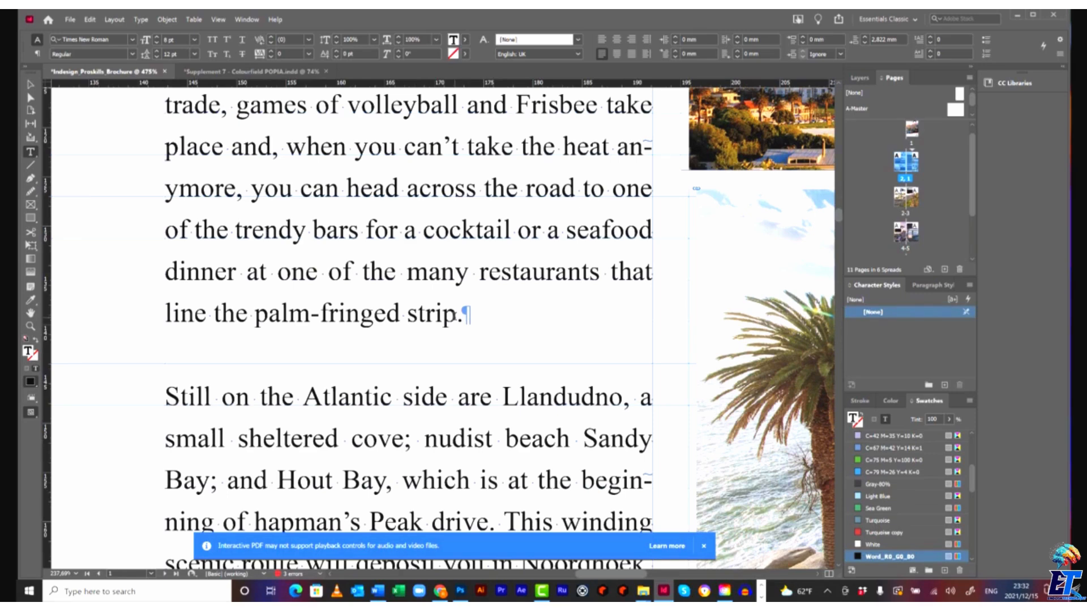
- Open the Glyphs panel beside the word "strip", enlarge it and browse the entire Times New Roman character set
{"action": "left_click", "coordinate": [138, 21]}
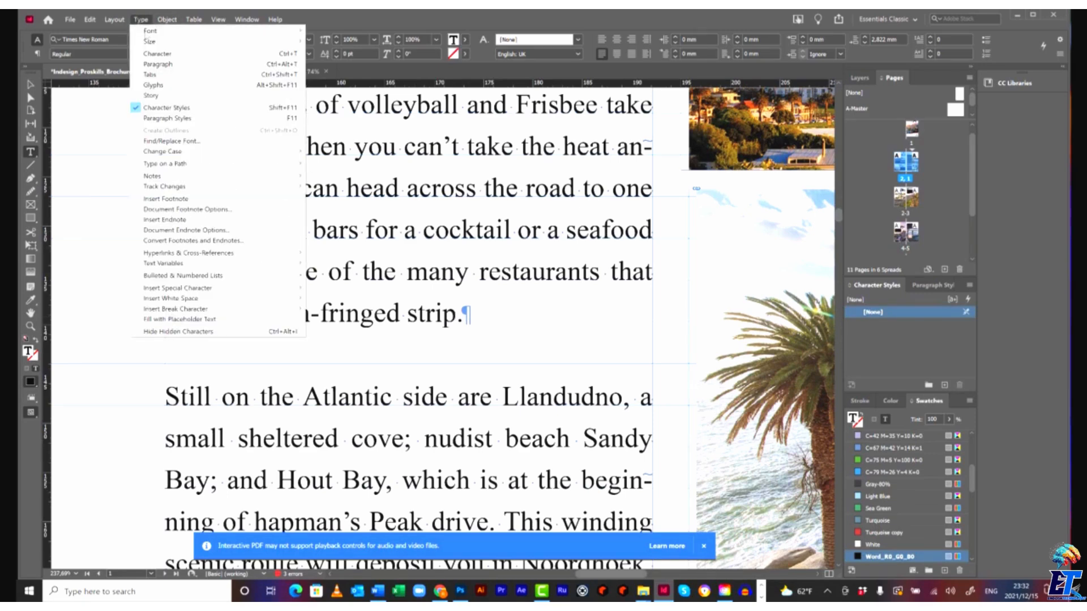
{"action": "left_click", "coordinate": [151, 85]}
{"action": "left_click_drag", "start_coordinate": [388, 183], "coordinate": [237, 138]}
{"action": "left_click_drag", "start_coordinate": [280, 313], "coordinate": [257, 452]}
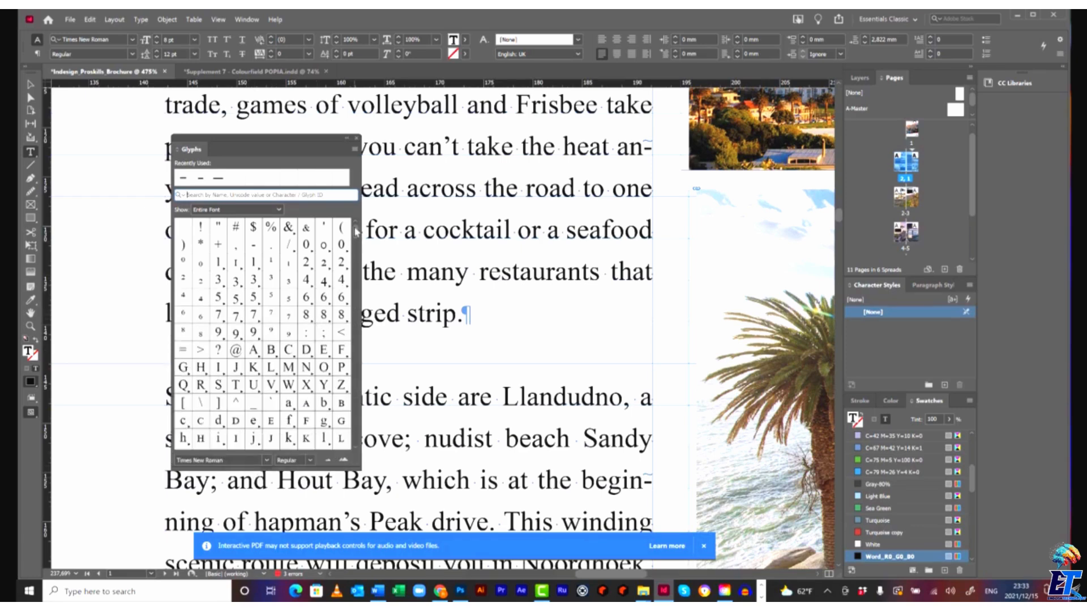
{"action": "mouse_move", "coordinate": [355, 232]}
{"action": "left_mouse_down"}
{"action": "mouse_move", "coordinate": [356, 420]}
{"action": "mouse_move", "coordinate": [355, 399]}
{"action": "left_mouse_up"}
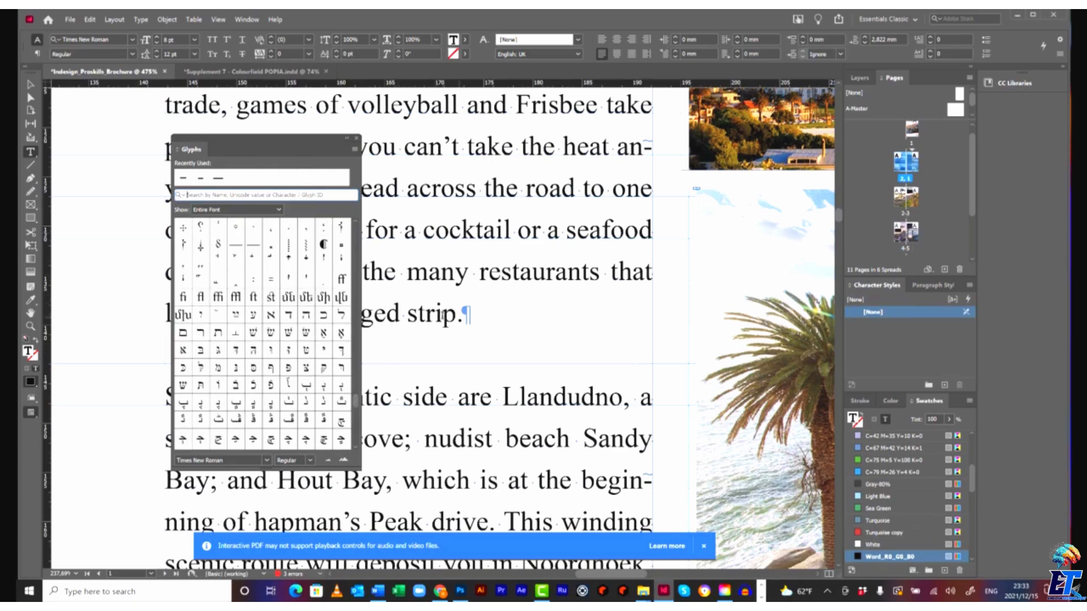
- Replace the "i" in "strip" with the acute-accented "í" glyph from Times New Roman
{"action": "left_click_drag", "start_coordinate": [444, 313], "coordinate": [435, 313]}
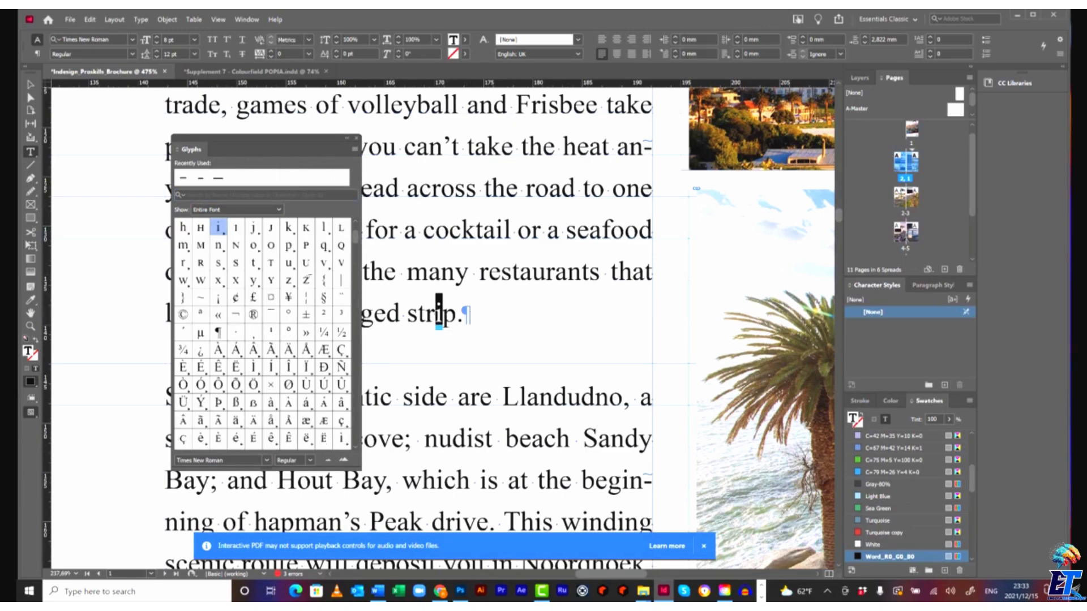
{"action": "mouse_move", "coordinate": [439, 304]}
{"action": "scroll", "coordinate": [308, 328], "scroll_direction": "down", "scroll_amount": 1}
{"action": "scroll", "coordinate": [294, 346], "scroll_direction": "down", "scroll_amount": 2}
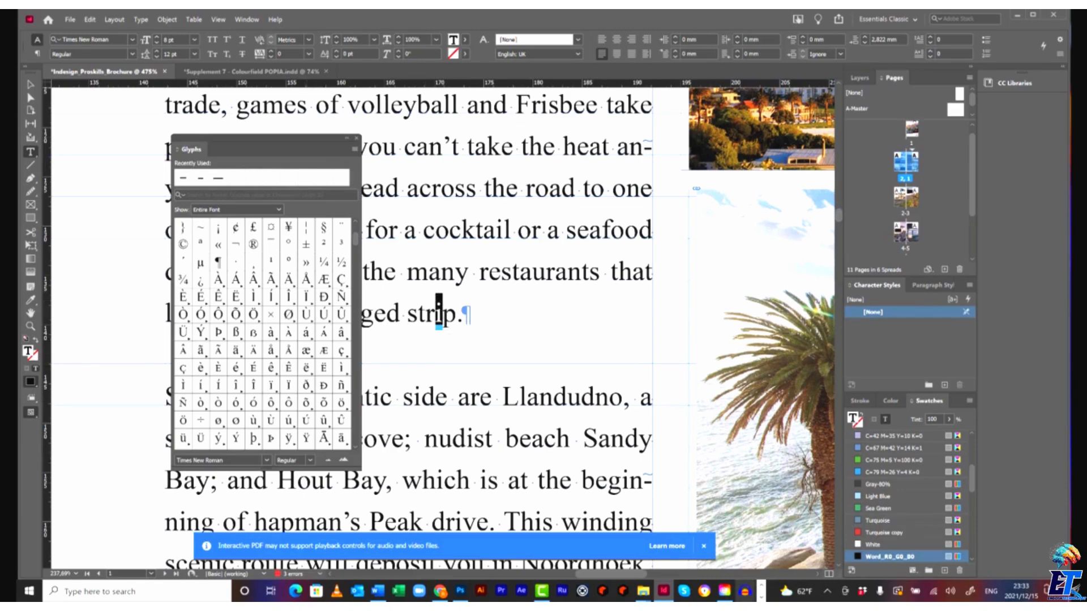
{"action": "scroll", "coordinate": [280, 370], "scroll_direction": "down", "scroll_amount": 1}
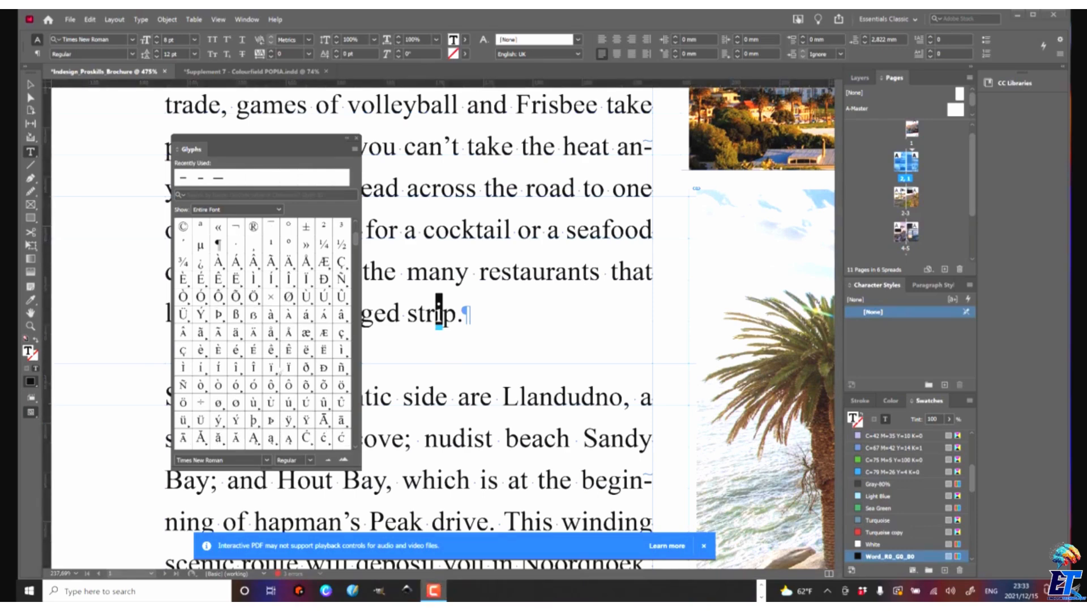
{"action": "scroll", "coordinate": [282, 370], "scroll_direction": "down", "scroll_amount": 7}
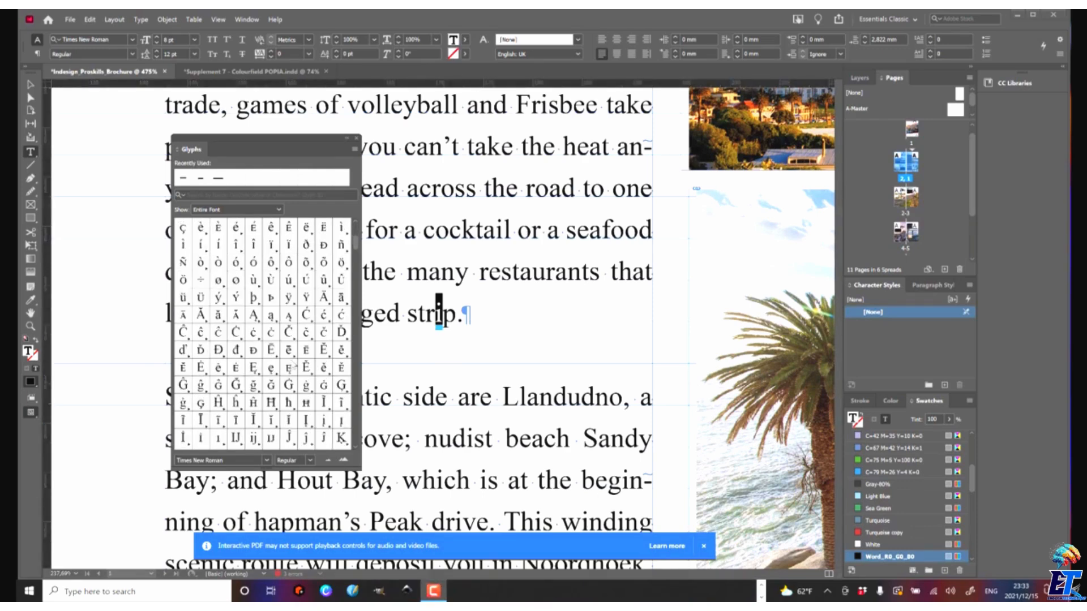
{"action": "scroll", "coordinate": [288, 363], "scroll_direction": "down", "scroll_amount": 2}
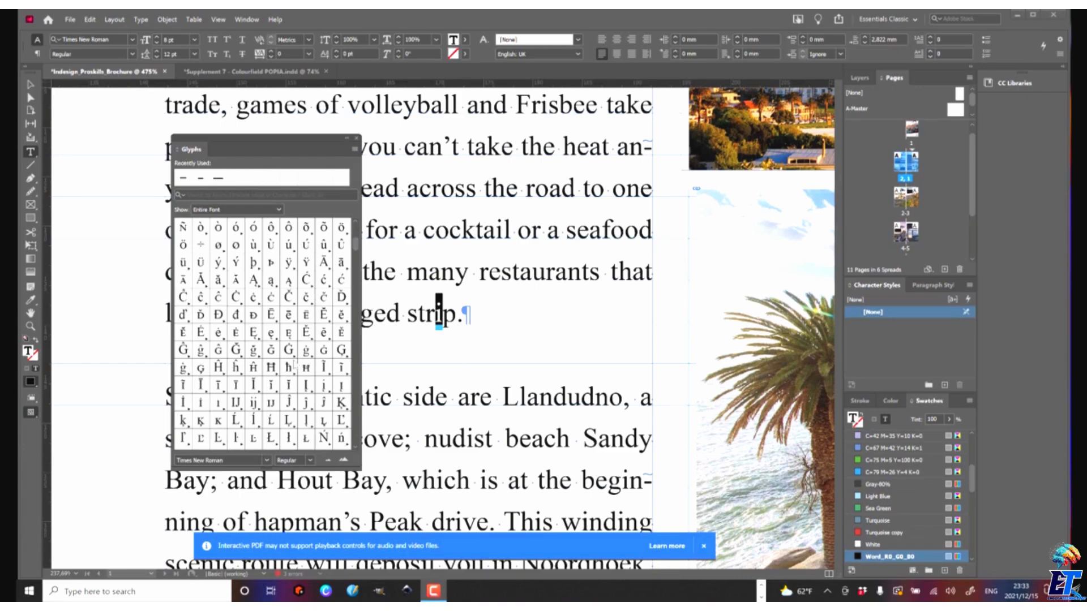
{"action": "scroll", "coordinate": [294, 346], "scroll_direction": "down", "scroll_amount": 1}
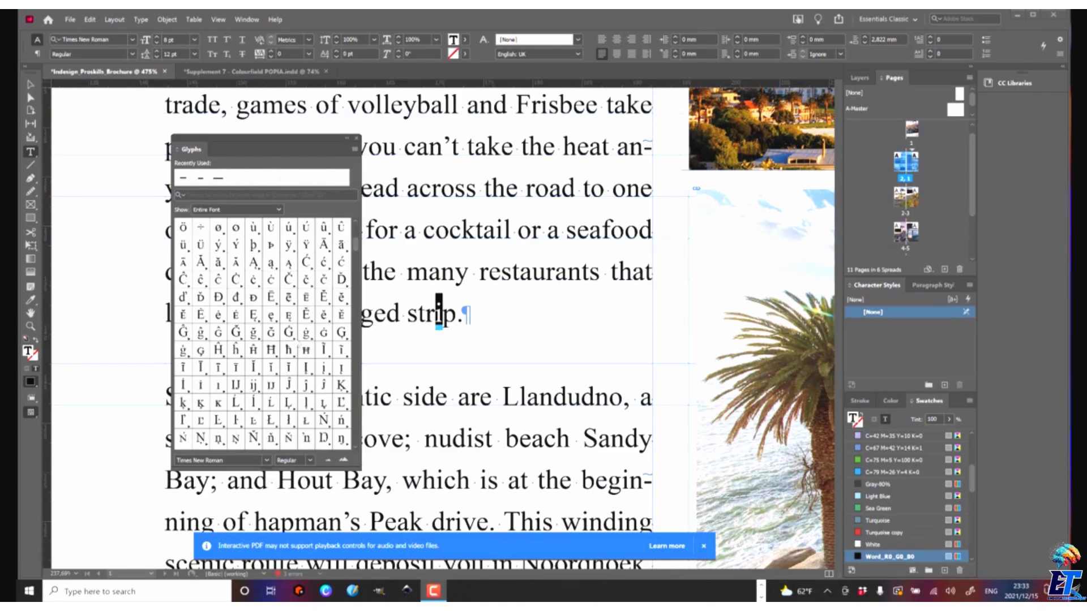
{"action": "scroll", "coordinate": [330, 374], "scroll_direction": "up", "scroll_amount": 1}
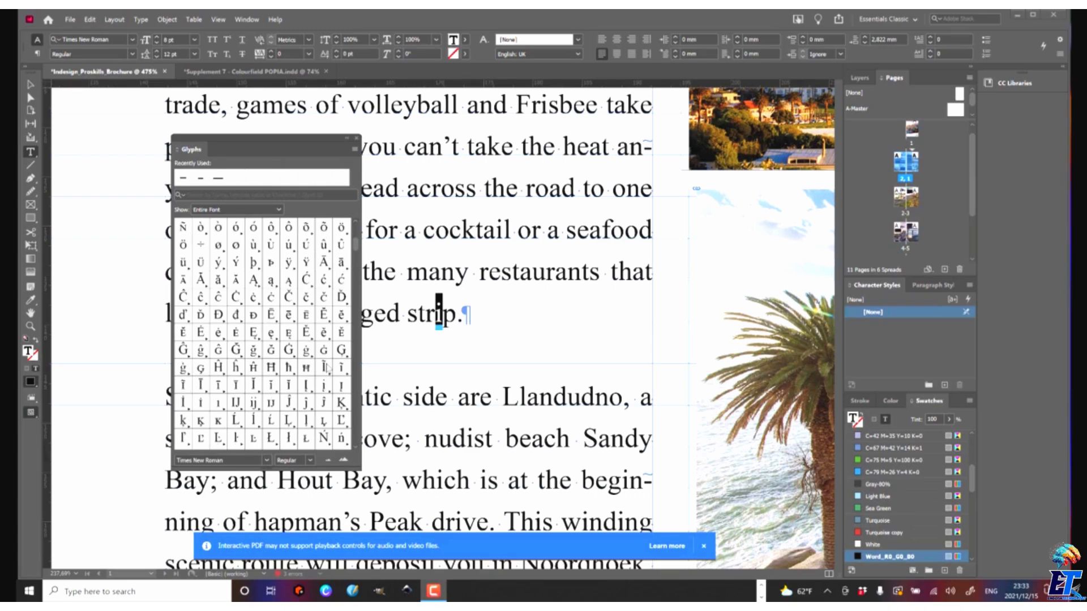
{"action": "scroll", "coordinate": [322, 357], "scroll_direction": "up", "scroll_amount": 1}
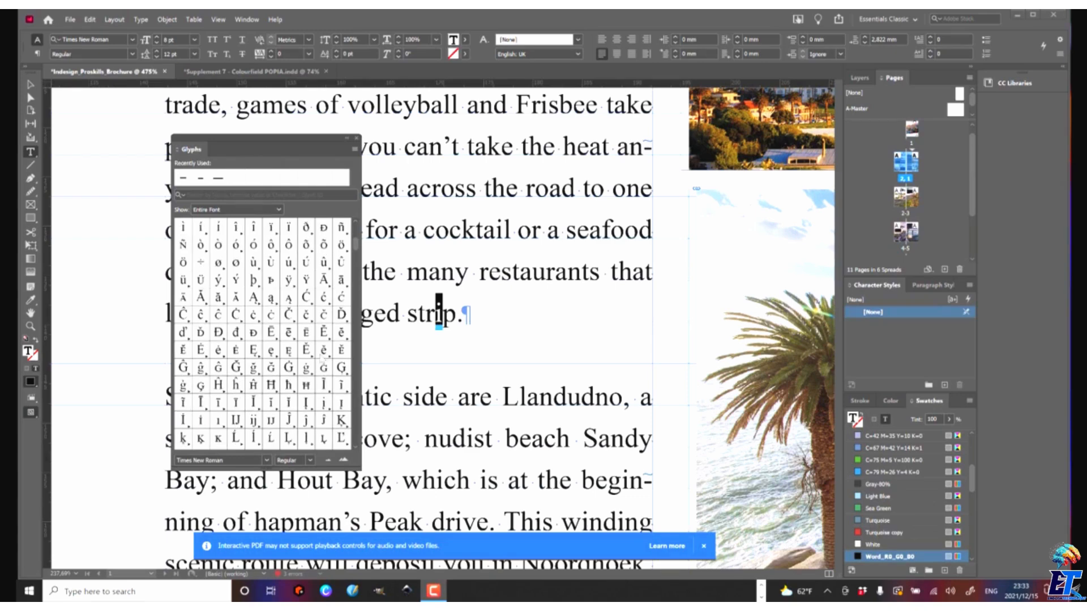
{"action": "scroll", "coordinate": [322, 359], "scroll_direction": "up", "scroll_amount": 1}
{"action": "scroll", "coordinate": [323, 347], "scroll_direction": "up", "scroll_amount": 4}
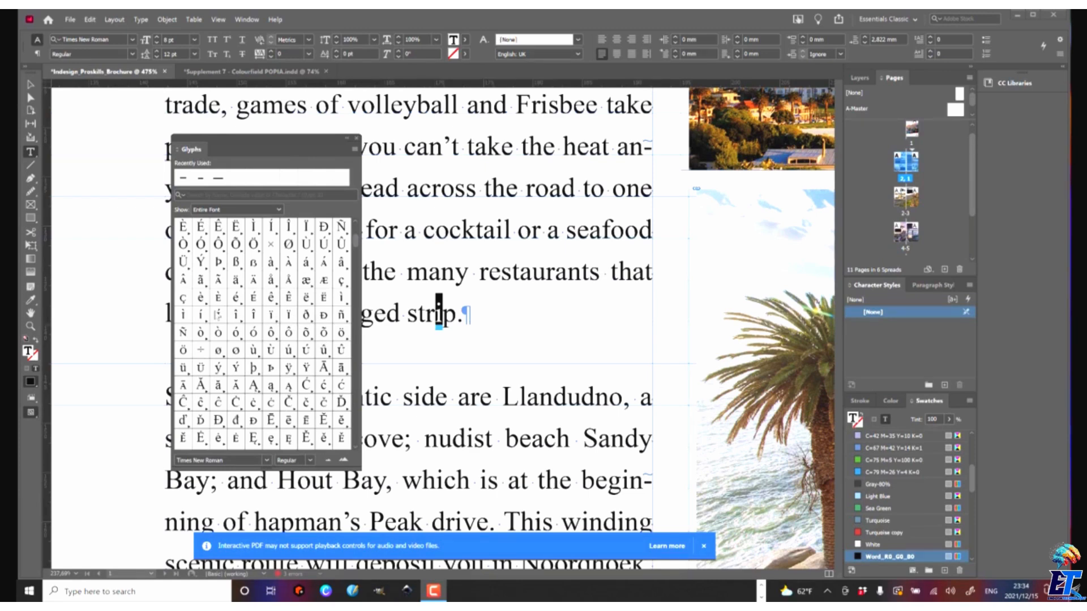
{"action": "double_click", "coordinate": [218, 314]}
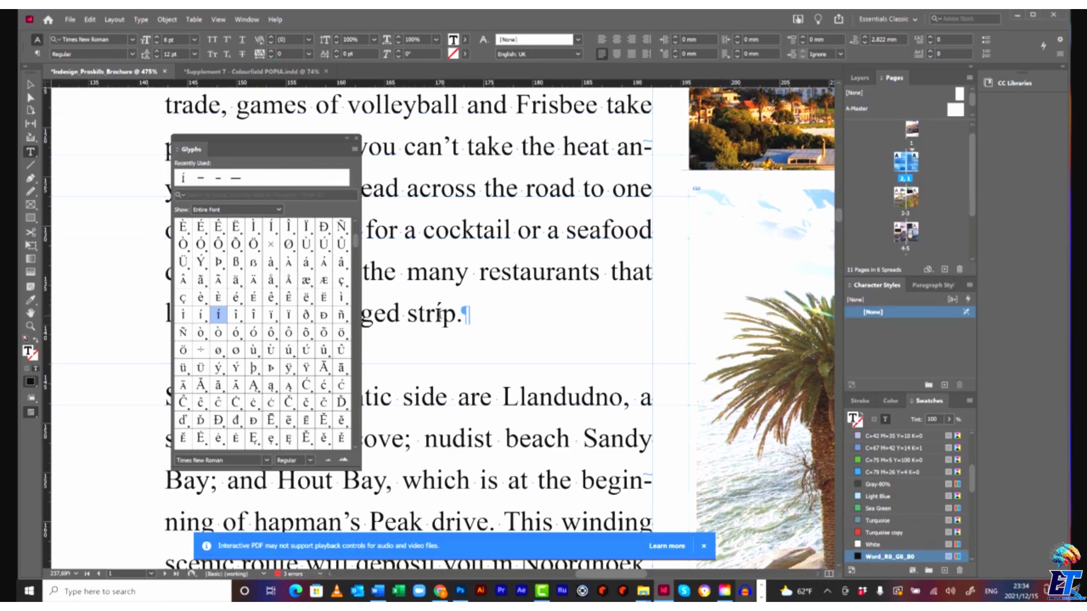
- Insert a copyright symbol glyph after "stríp." at the end of the paragraph, and close the glyph set
{"action": "left_click", "coordinate": [514, 317]}
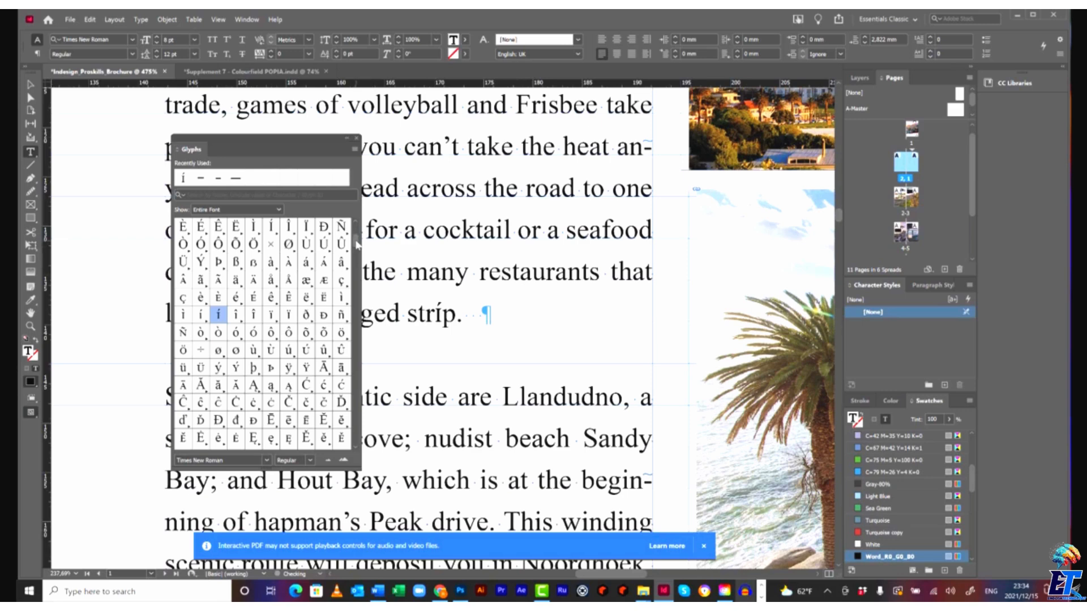
{"action": "scroll", "coordinate": [358, 245], "scroll_direction": "up", "scroll_amount": 3}
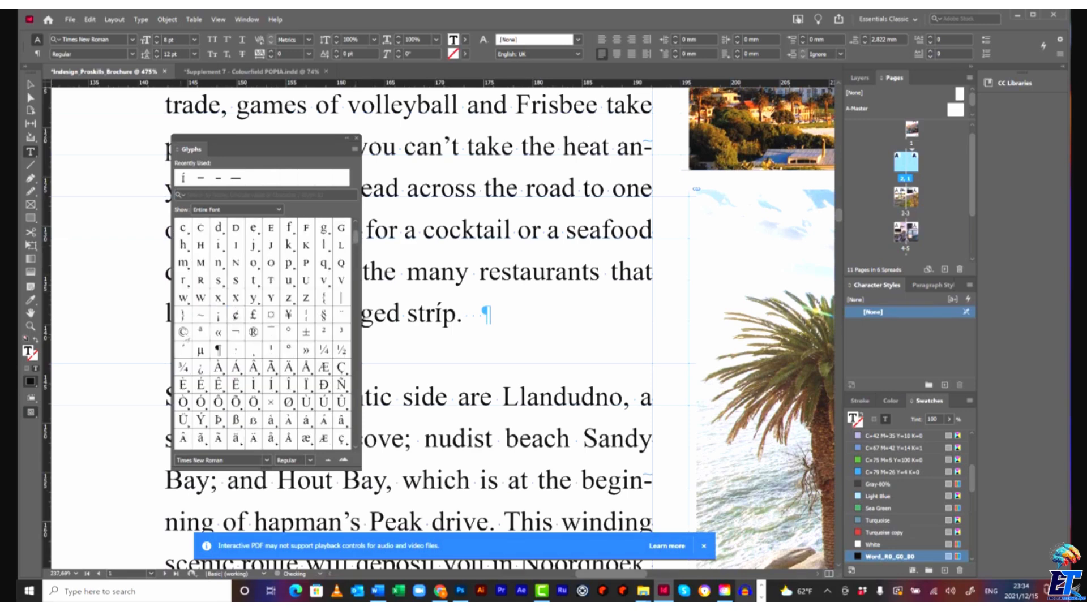
{"action": "double_click", "coordinate": [183, 332]}
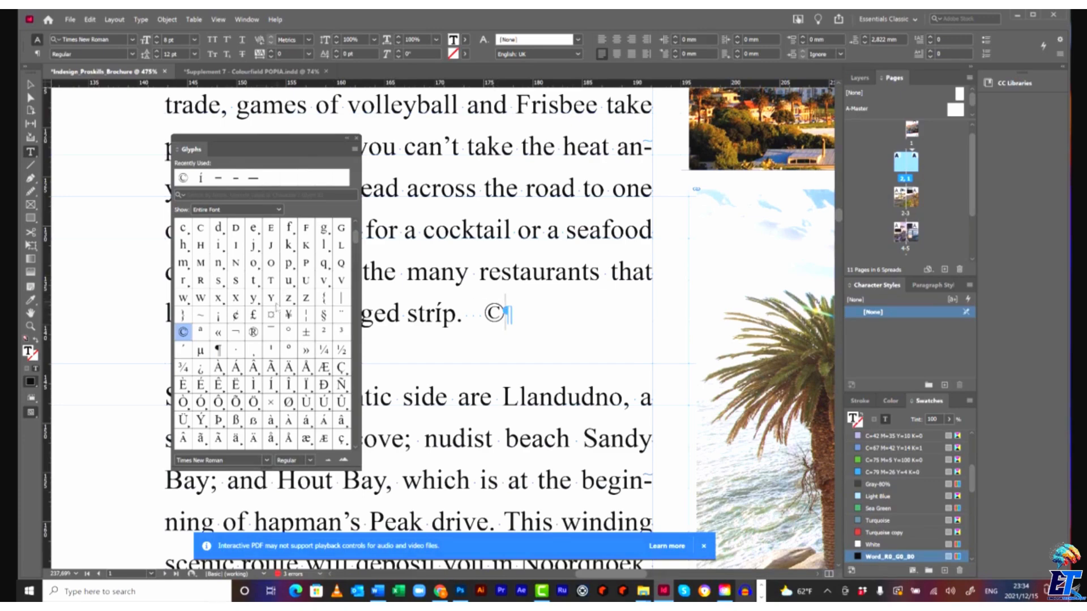
{"action": "scroll", "coordinate": [286, 283], "scroll_direction": "up", "scroll_amount": 3}
{"action": "scroll", "coordinate": [289, 279], "scroll_direction": "down", "scroll_amount": 3}
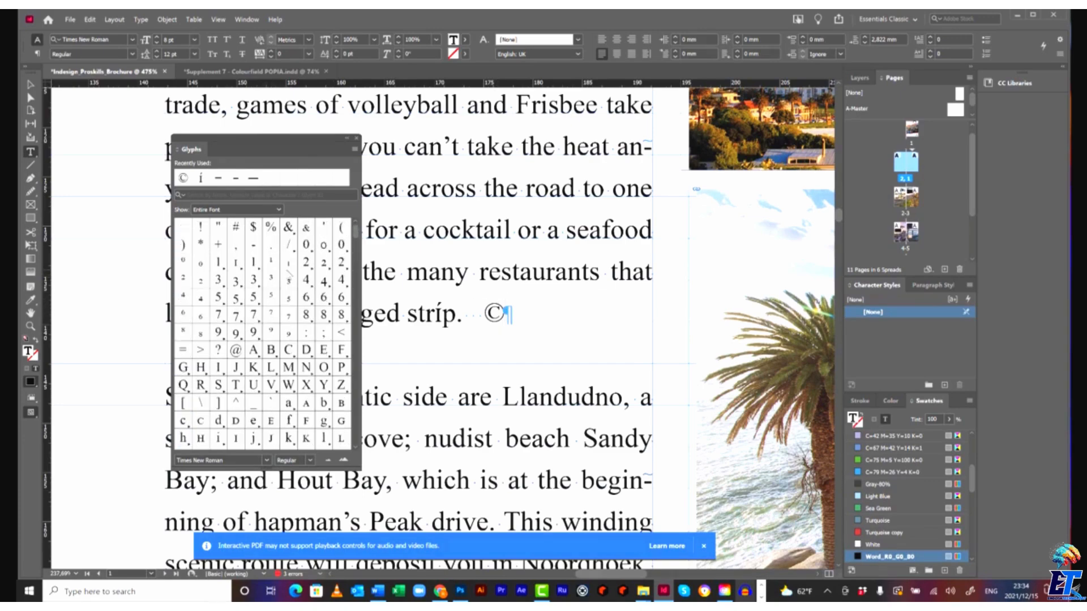
{"action": "scroll", "coordinate": [290, 280], "scroll_direction": "down", "scroll_amount": 10}
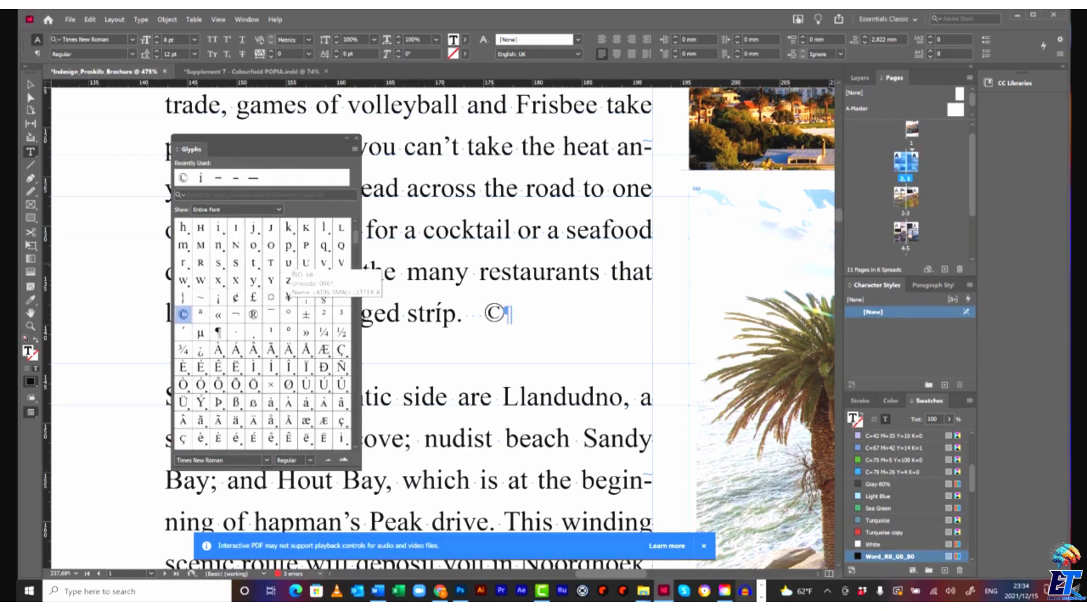
{"action": "scroll", "coordinate": [295, 286], "scroll_direction": "down", "scroll_amount": 15}
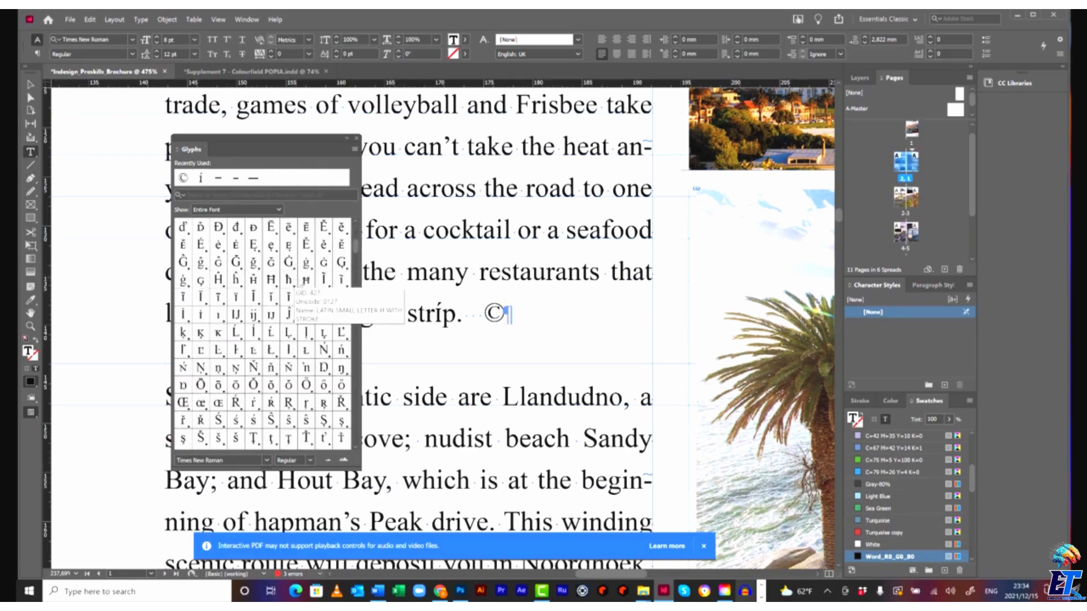
{"action": "scroll", "coordinate": [293, 284], "scroll_direction": "down", "scroll_amount": 7}
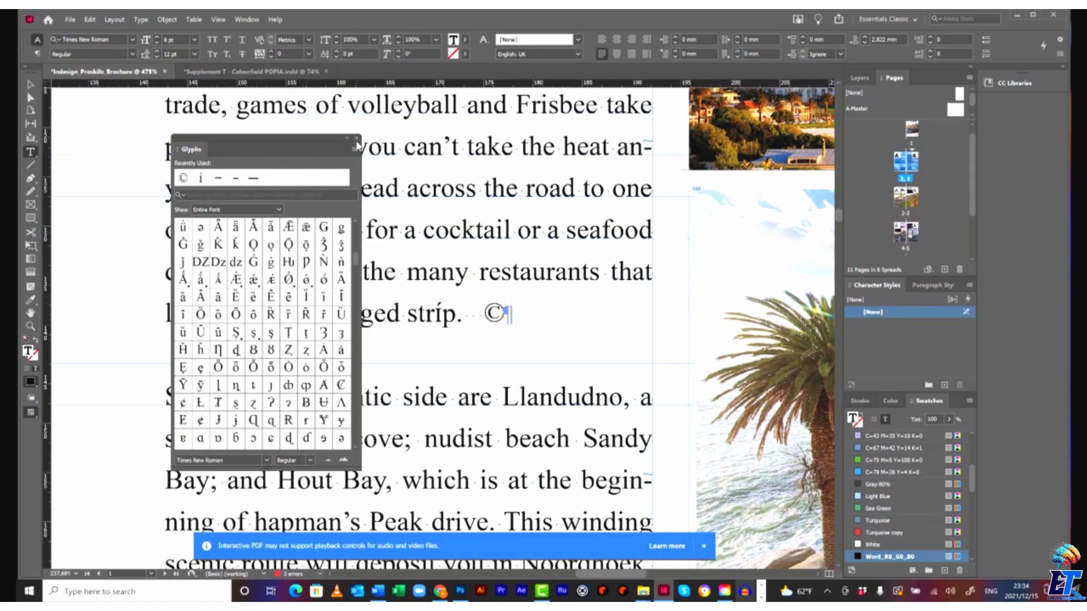
{"action": "left_click", "coordinate": [357, 138]}
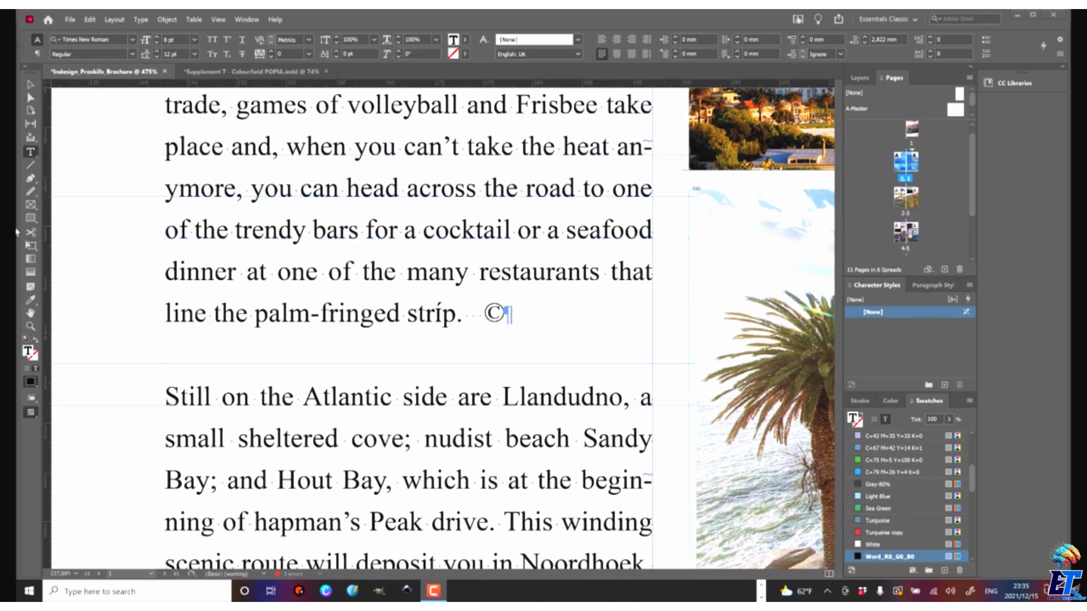
- Leave text editing, fit the page to the window and go to the cover page
{"action": "key", "text": "Escape"}
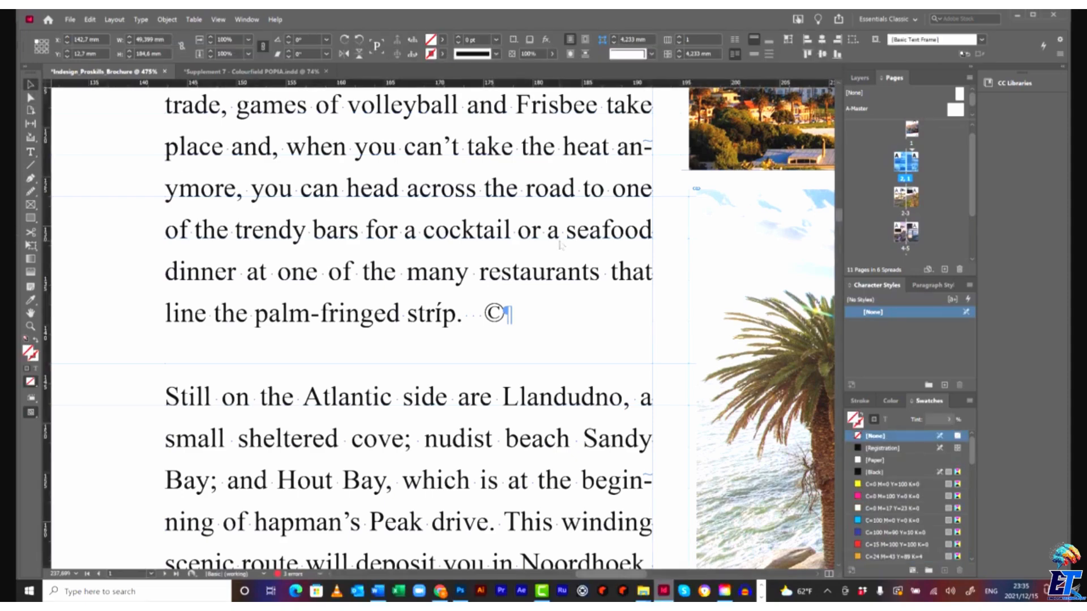
{"action": "key", "text": "ctrl+0"}
{"action": "scroll", "coordinate": [655, 256], "scroll_direction": "up", "scroll_amount": 1}
{"action": "scroll", "coordinate": [655, 256], "scroll_direction": "up", "scroll_amount": 8}
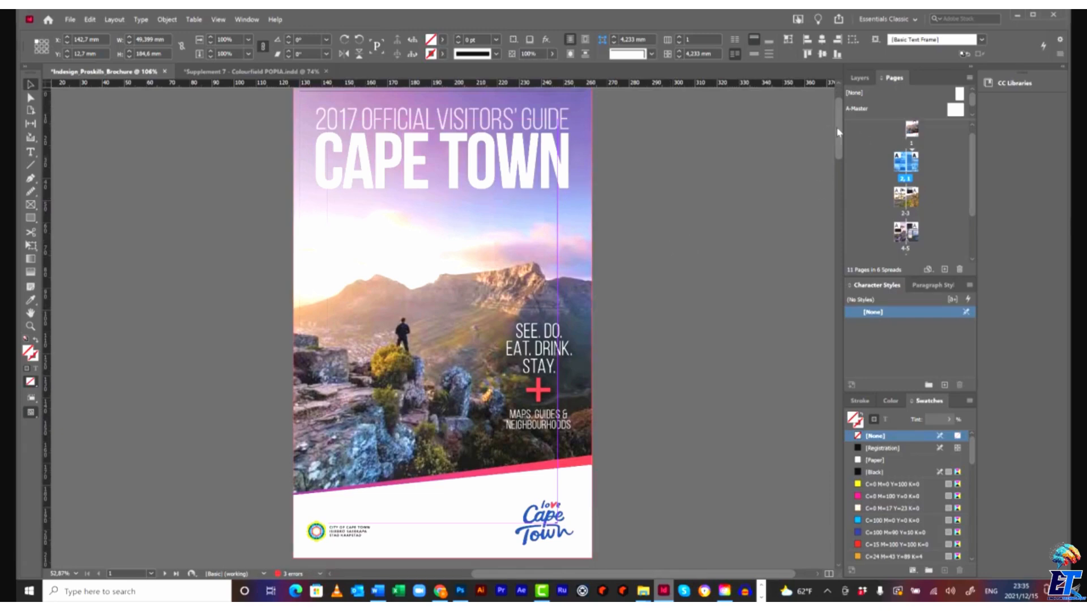
{"action": "scroll", "coordinate": [840, 127], "scroll_direction": "up", "scroll_amount": 1}
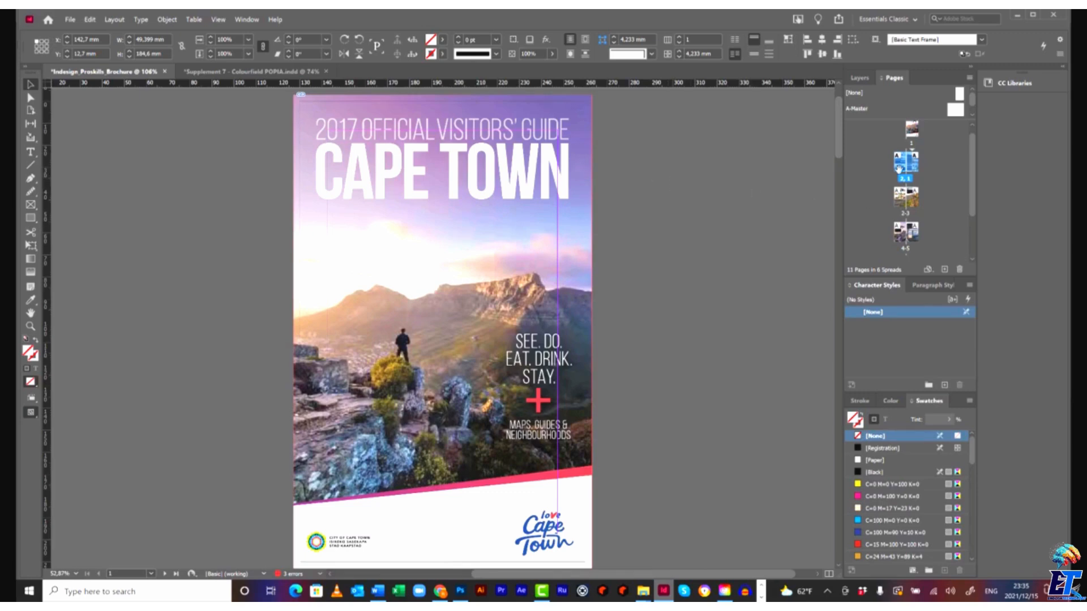
{"action": "double_click", "coordinate": [912, 136]}
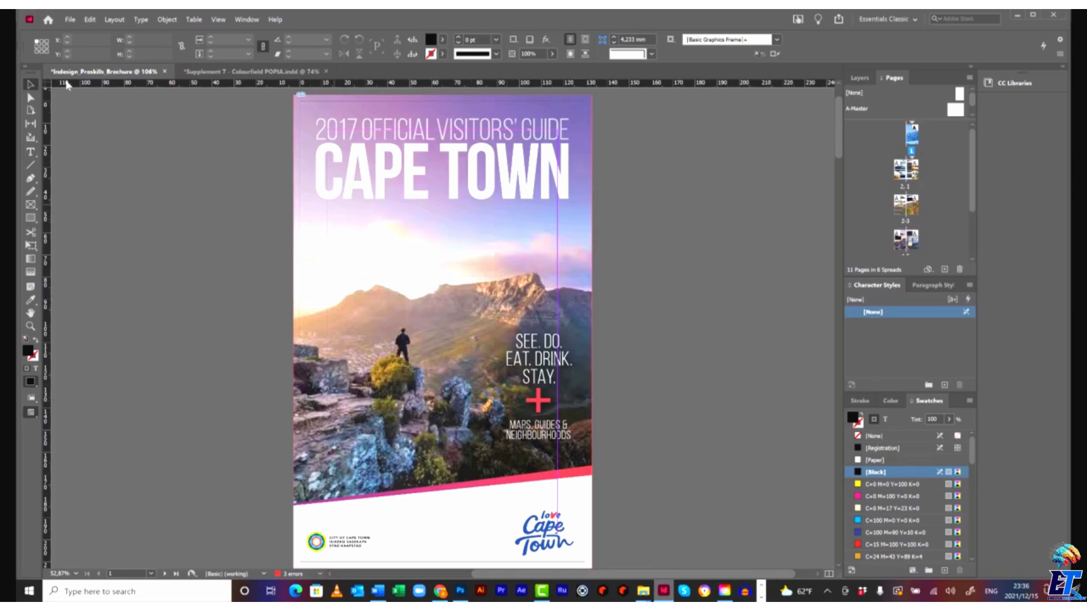
- Start a JPEG export of the brochure with the file name Bookletcover.jpg in the Course Files folder
{"action": "left_click", "coordinate": [70, 19]}
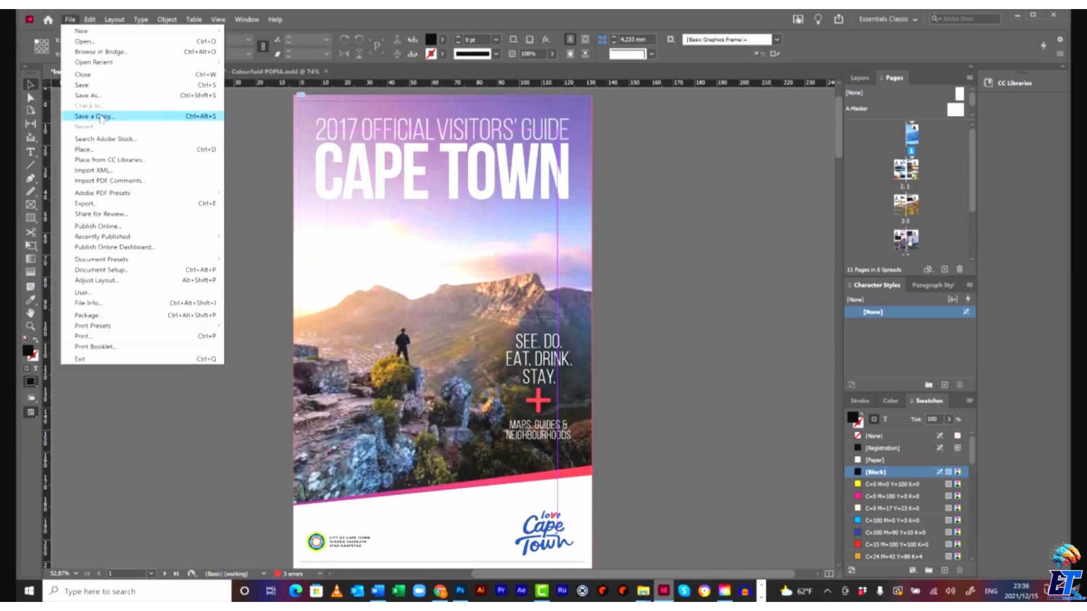
{"action": "left_click", "coordinate": [119, 203]}
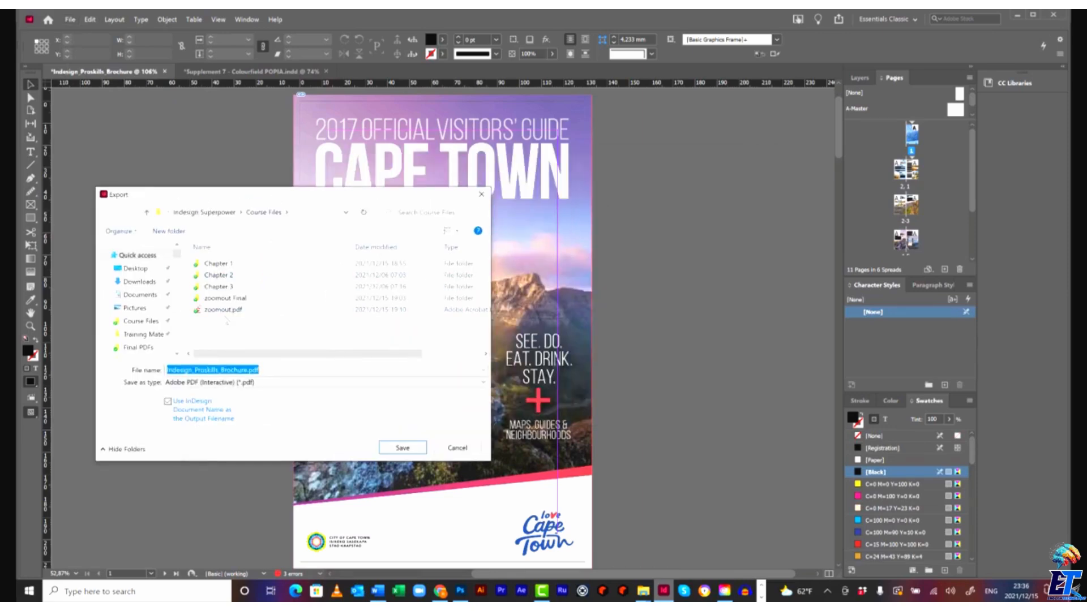
{"action": "left_click", "coordinate": [241, 382]}
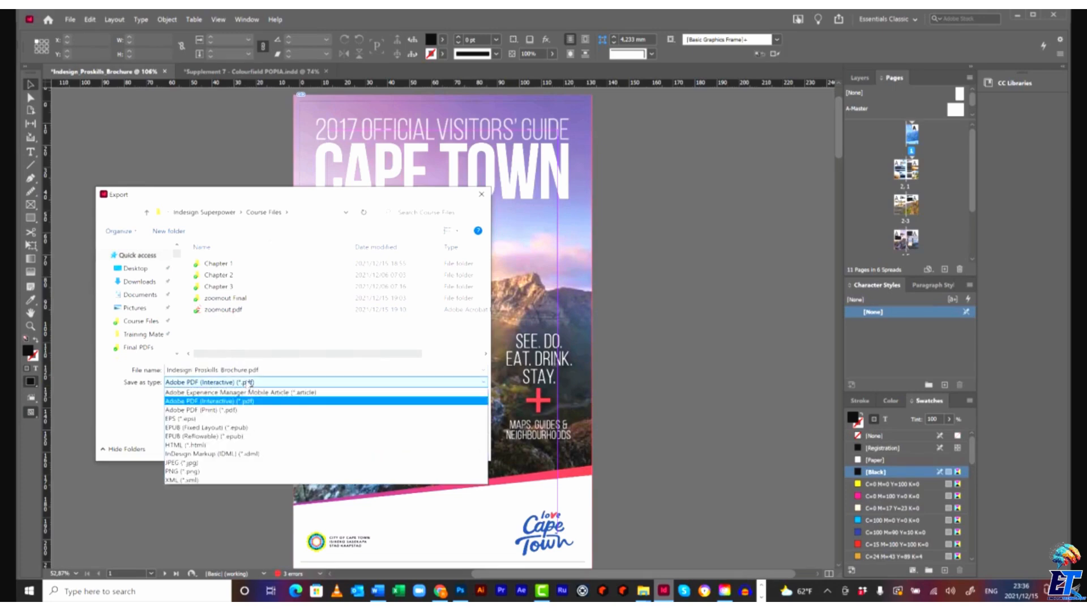
{"action": "left_click", "coordinate": [201, 463]}
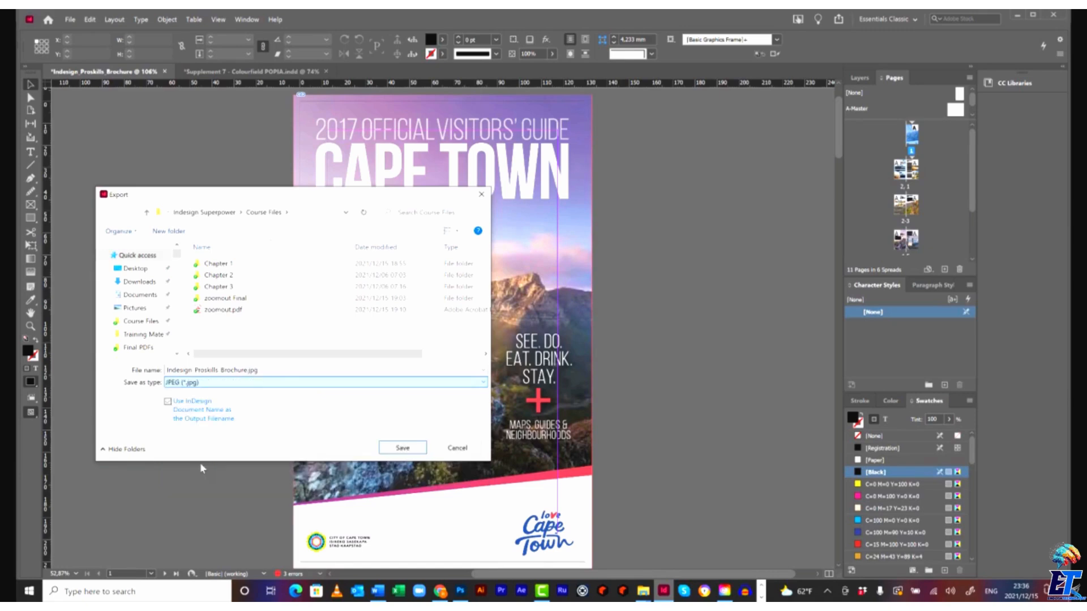
{"action": "triple_click", "coordinate": [245, 371]}
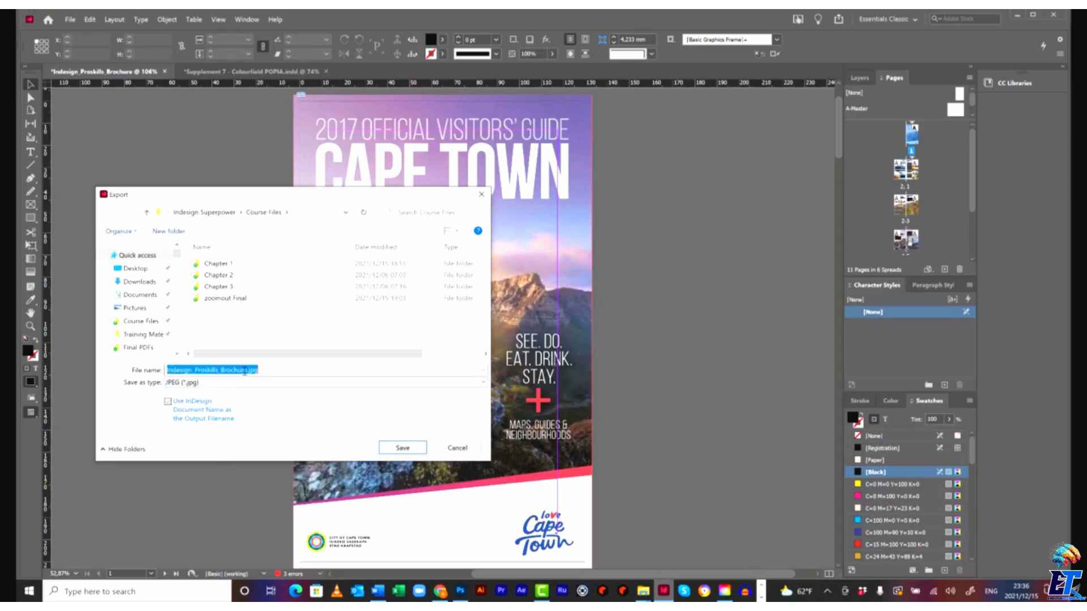
{"action": "left_click", "coordinate": [244, 371]}
{"action": "left_click_drag", "start_coordinate": [248, 371], "coordinate": [155, 370]}
{"action": "type", "text": "Bookletcover"}
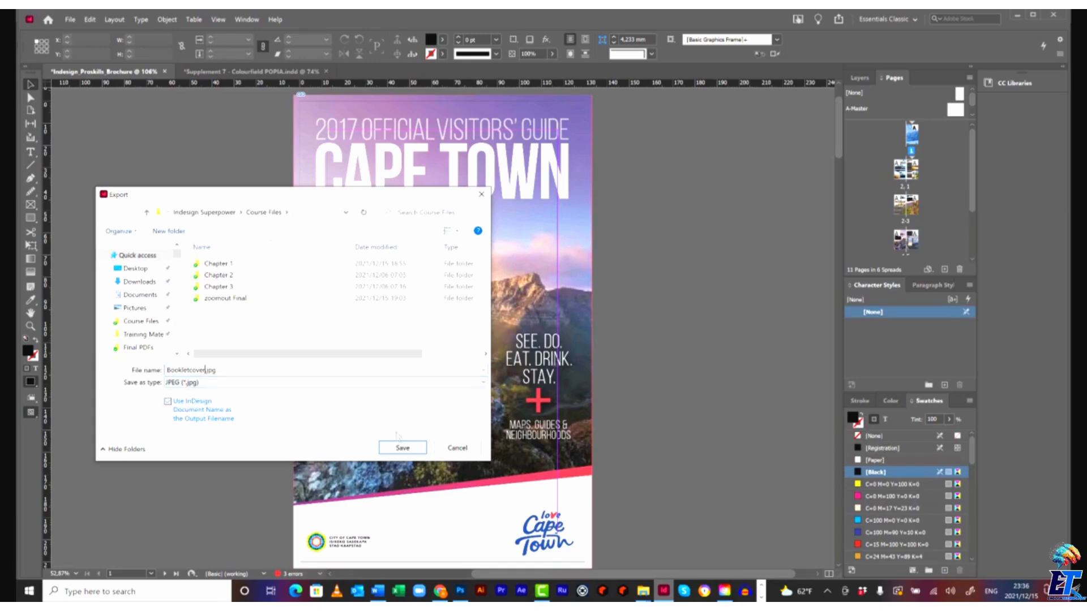
{"action": "left_click", "coordinate": [402, 448]}
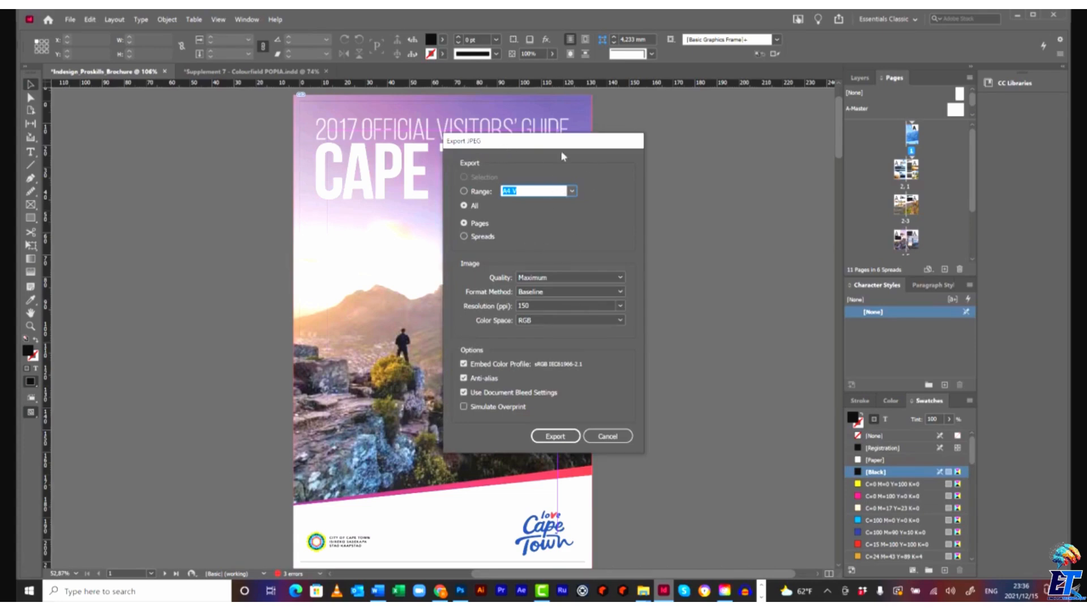
- Try to limit the JPEG export to page 1, and cancel the export
{"action": "left_click_drag", "start_coordinate": [560, 145], "coordinate": [457, 150]}
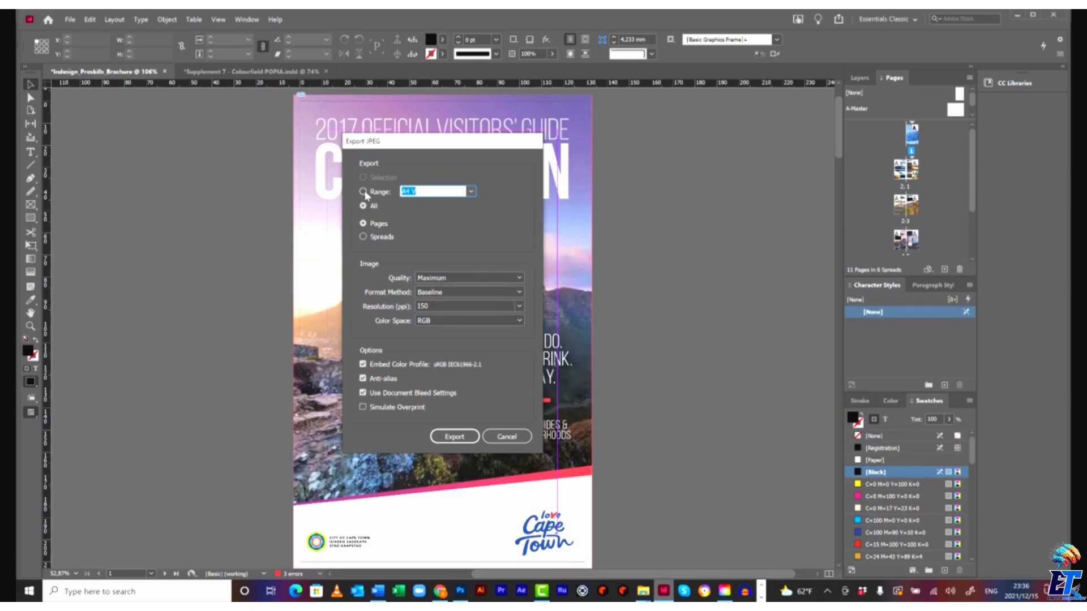
{"action": "left_click", "coordinate": [379, 192]}
{"action": "type", "text": "1"}
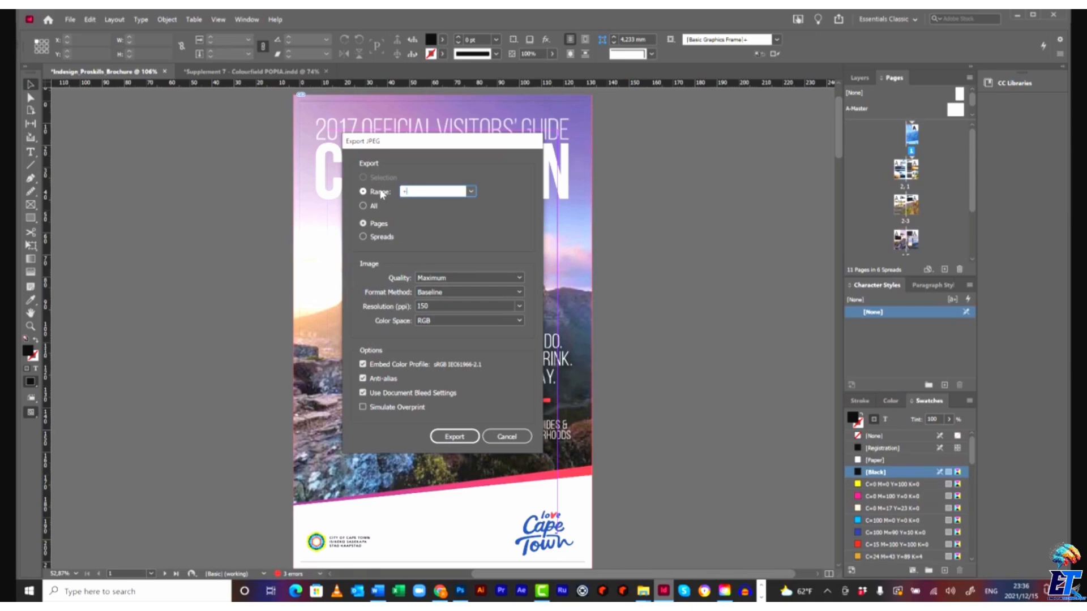
{"action": "left_click", "coordinate": [522, 438]}
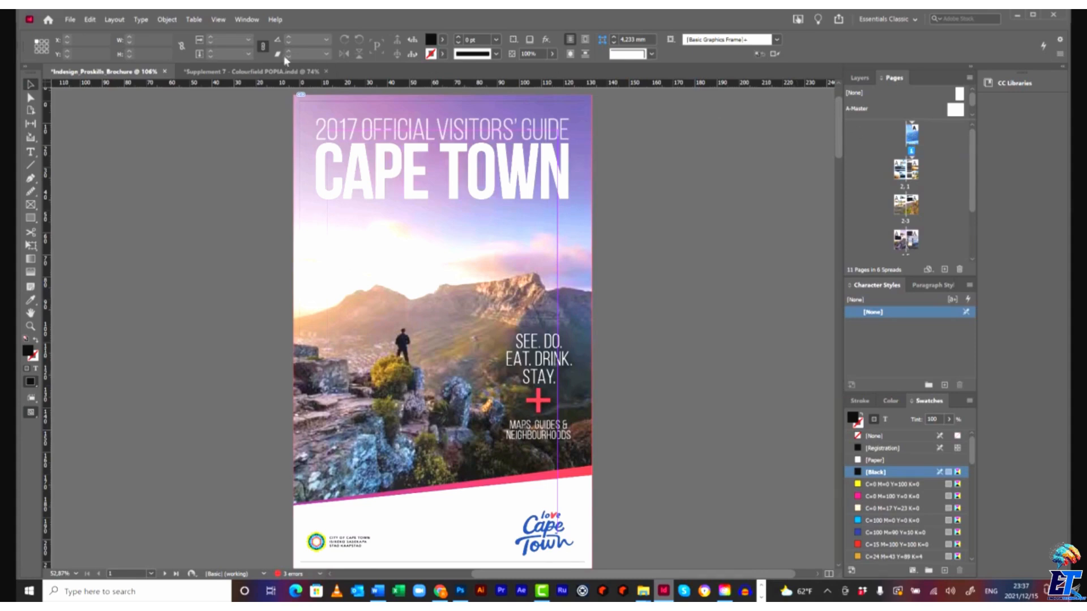
{"action": "left_click", "coordinate": [114, 20]}
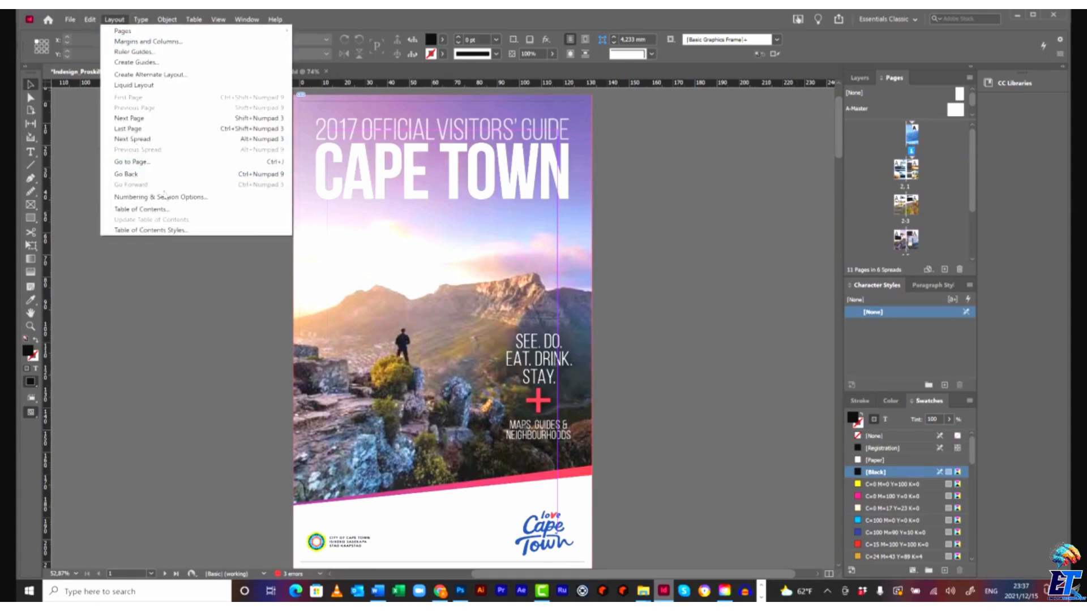
{"action": "left_click", "coordinate": [166, 197]}
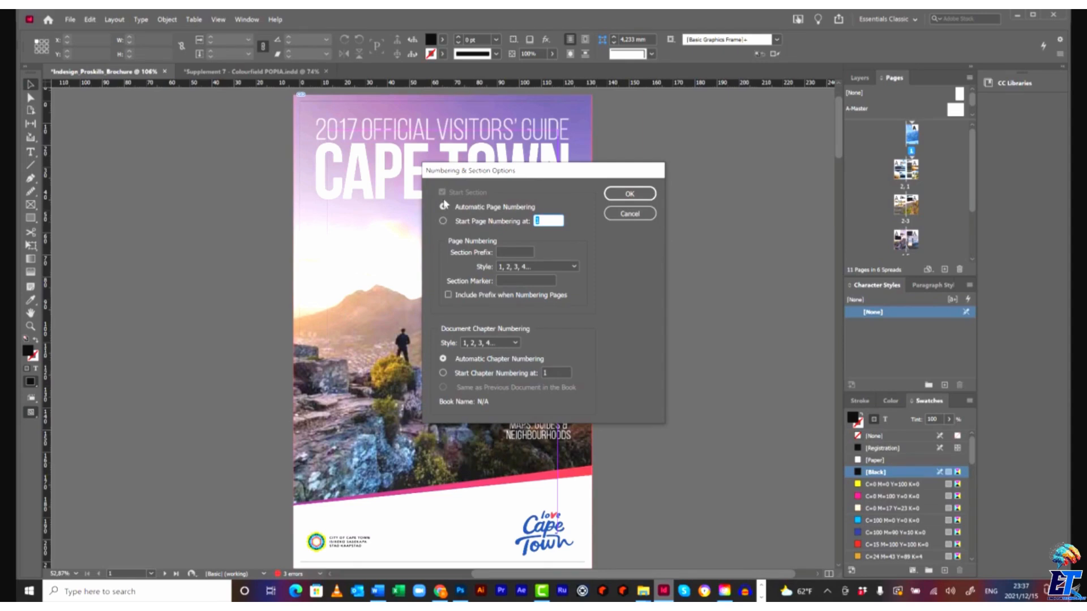
{"action": "left_click", "coordinate": [617, 215]}
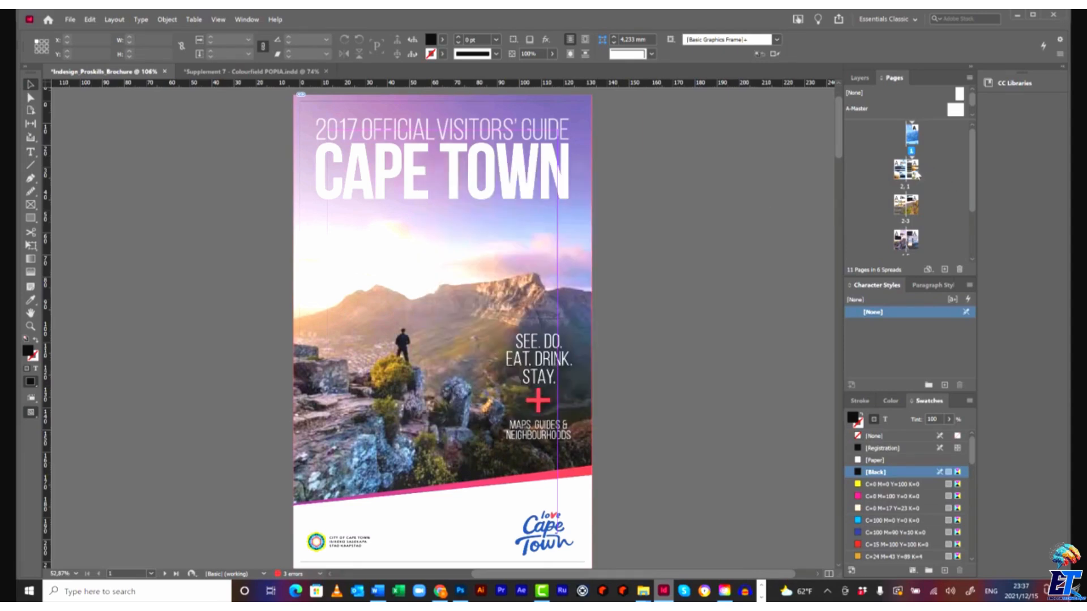
- Remove the section start from the page numbered 1 in the "2, 1" spread so its numbering continues from the preceding page
{"action": "left_click", "coordinate": [114, 19]}
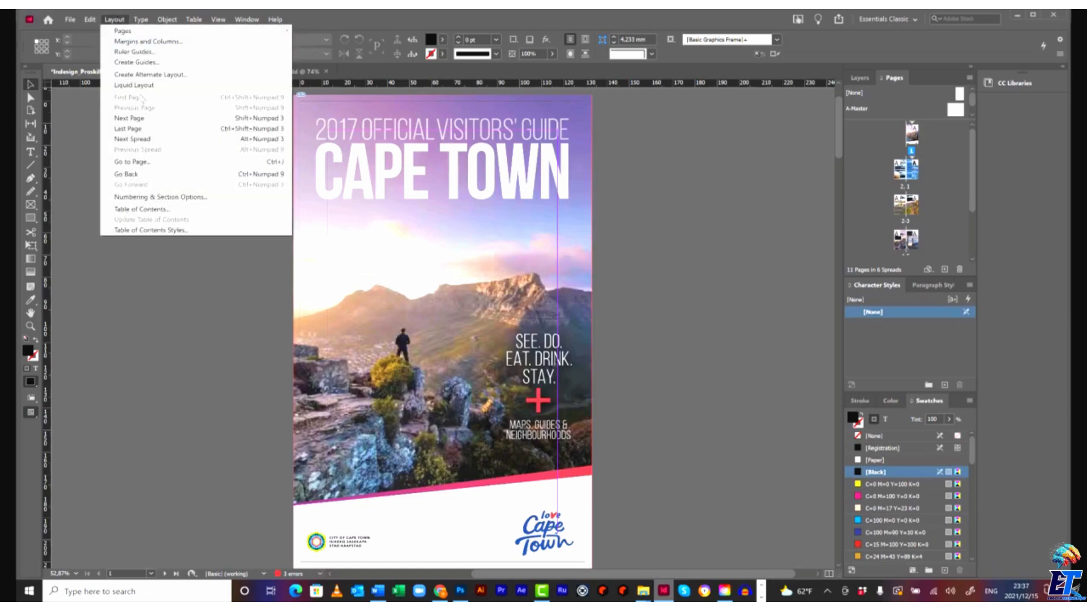
{"action": "left_click", "coordinate": [160, 197]}
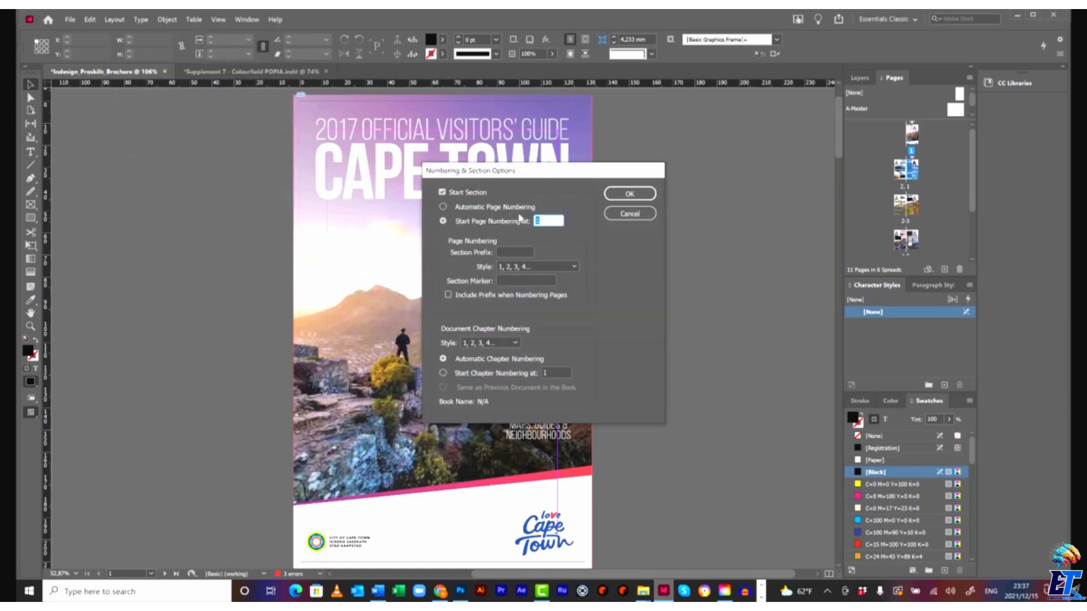
{"action": "left_click", "coordinate": [442, 193]}
{"action": "left_click", "coordinate": [625, 195]}
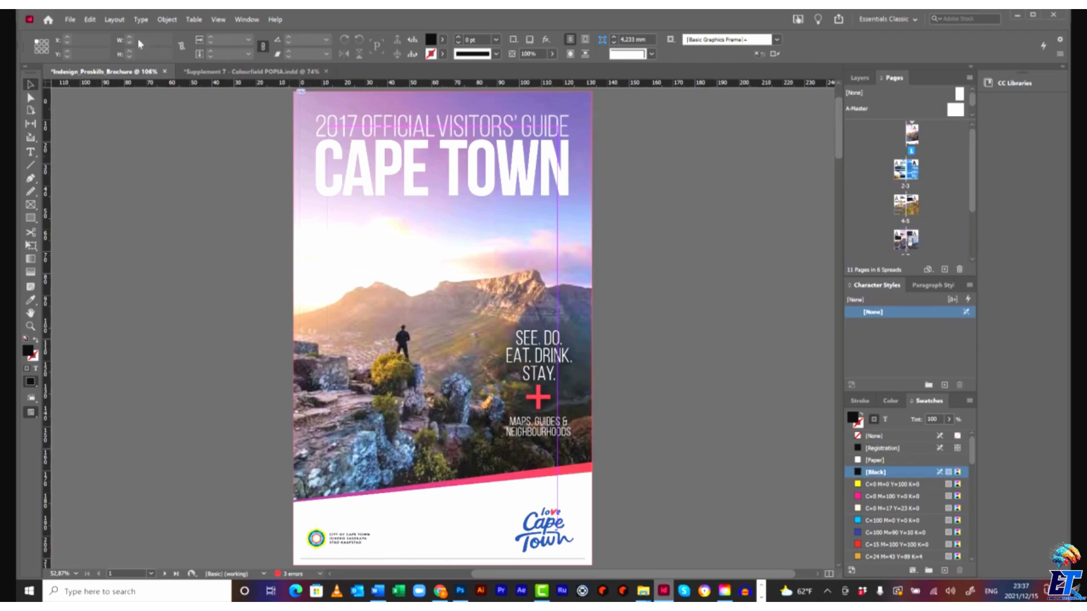
- Start exporting the brochure as a JPEG named Bookletcover in the Course Files folder
{"action": "left_click", "coordinate": [69, 19]}
{"action": "left_click", "coordinate": [113, 202]}
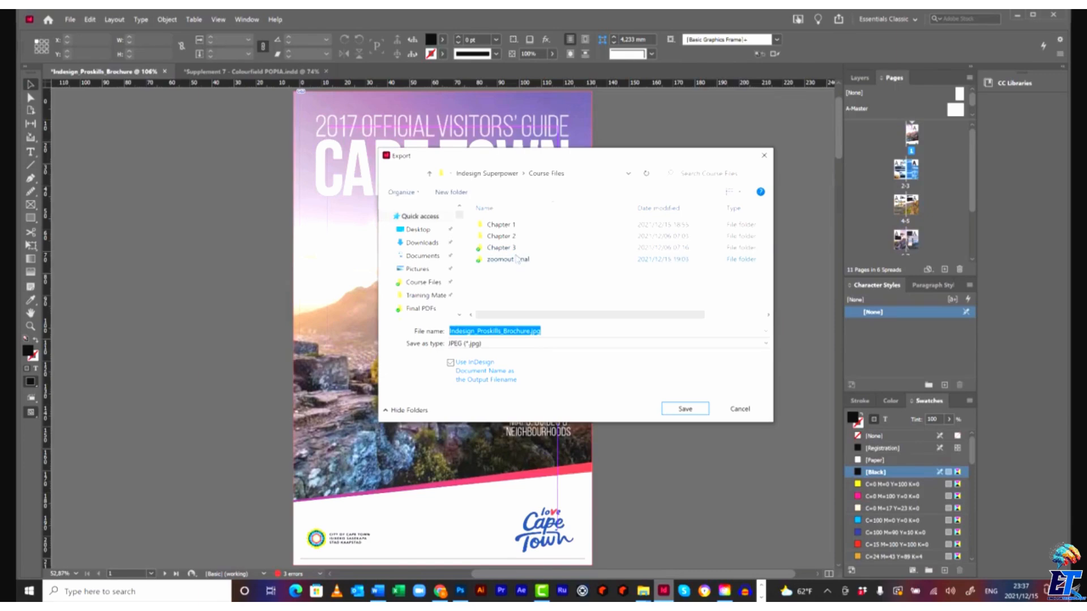
{"action": "left_click_drag", "start_coordinate": [527, 331], "coordinate": [374, 324]}
{"action": "key", "text": "BackSpace"}
{"action": "key", "text": "Delete"}
{"action": "type", "text": "Book"}
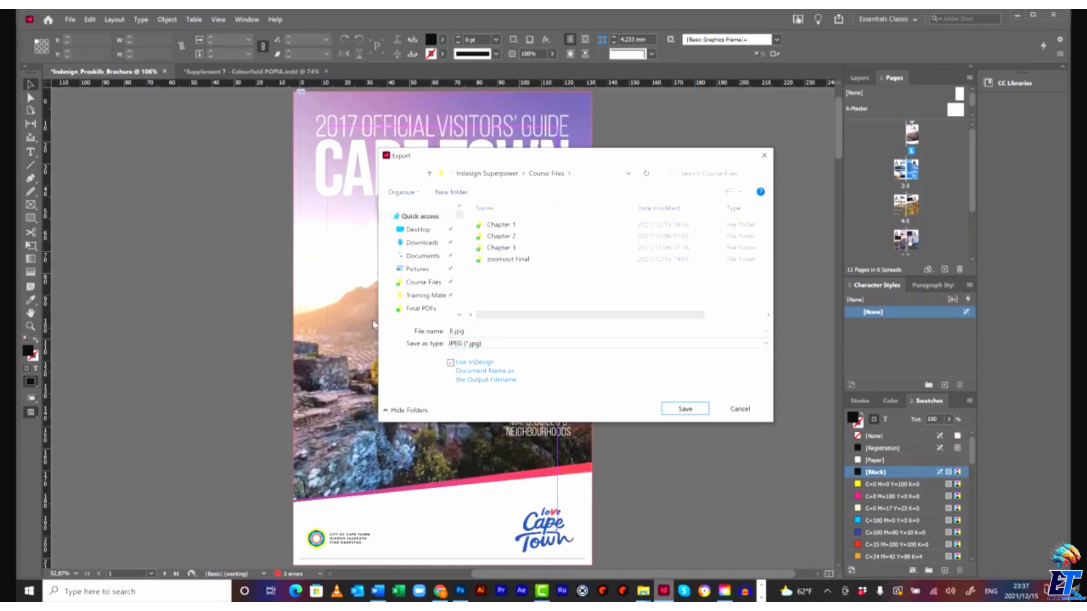
{"action": "type", "text": "letcover"}
{"action": "left_click", "coordinate": [679, 407]}
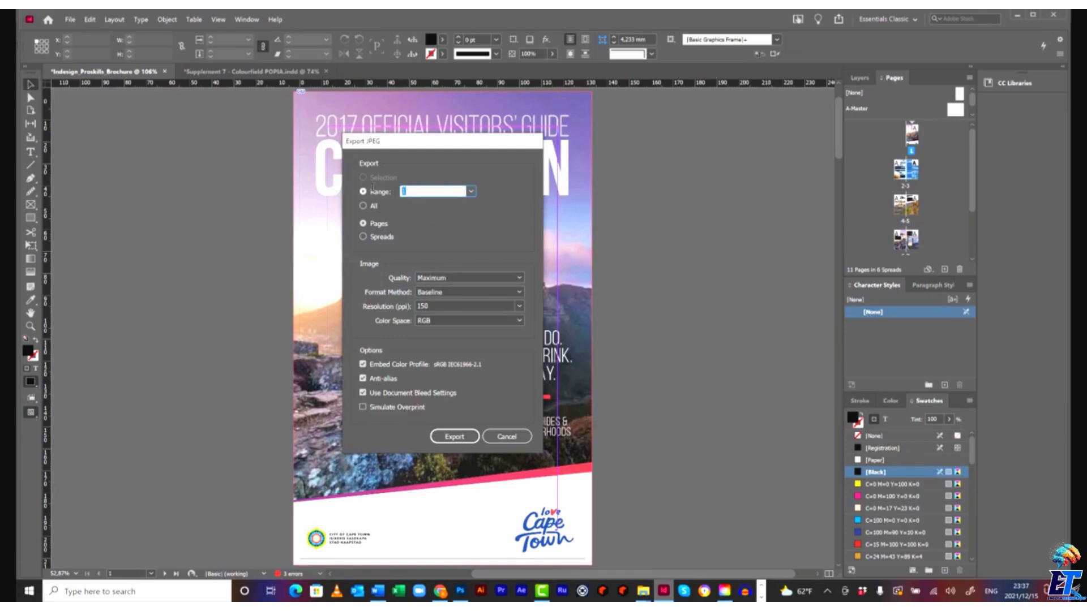
- Export pages 1-3 as JPEGs at Maximum quality with a resolution of 300 ppi and RGB color space
{"action": "left_click", "coordinate": [440, 191]}
{"action": "left_click", "coordinate": [520, 274]}
{"action": "left_click", "coordinate": [467, 276]}
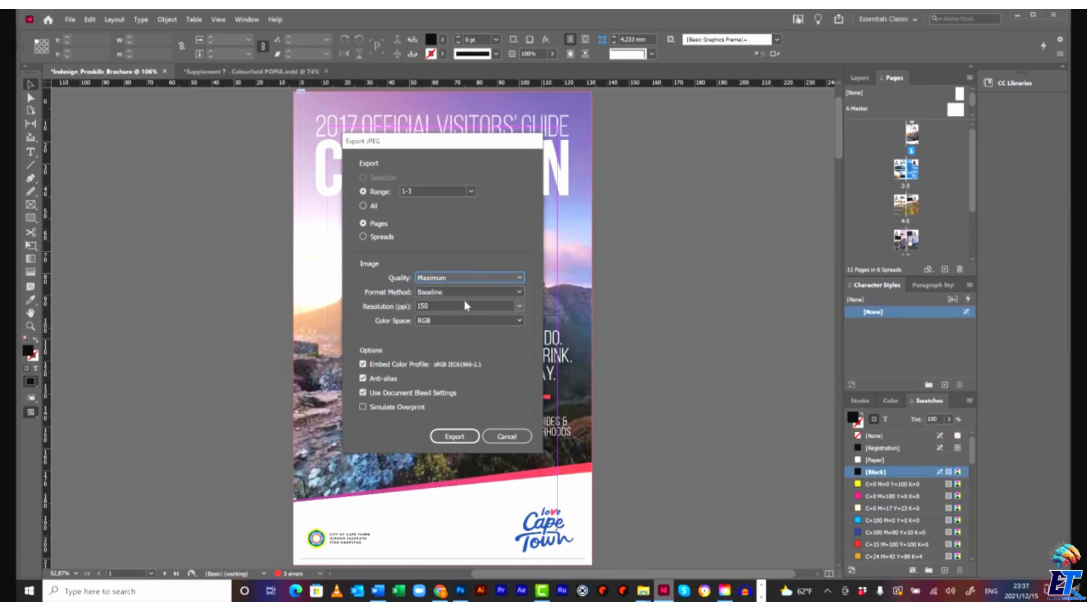
{"action": "left_click", "coordinate": [518, 306]}
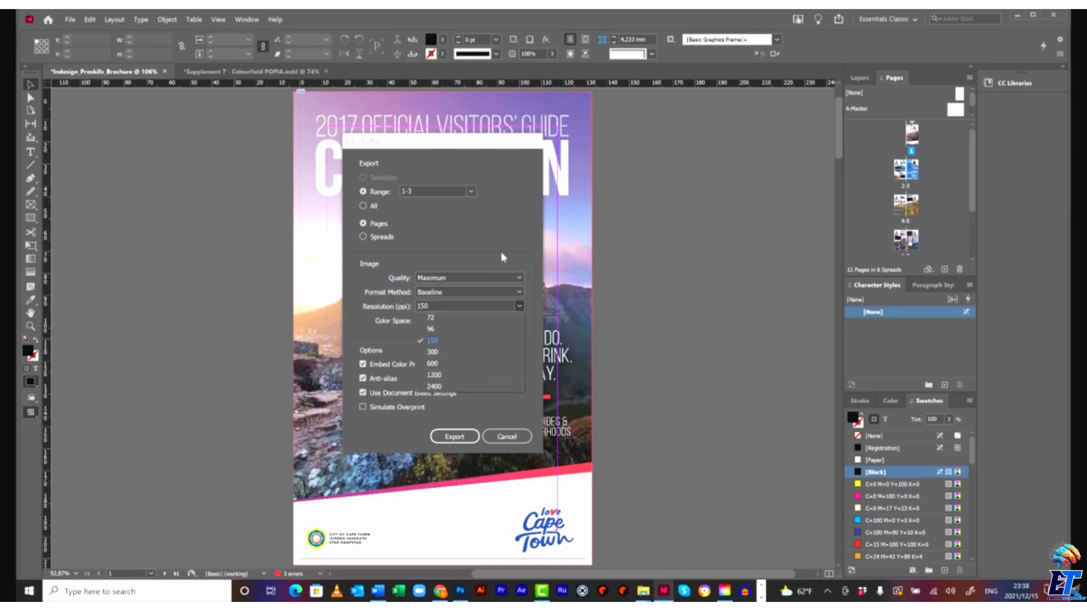
{"action": "left_click", "coordinate": [438, 306]}
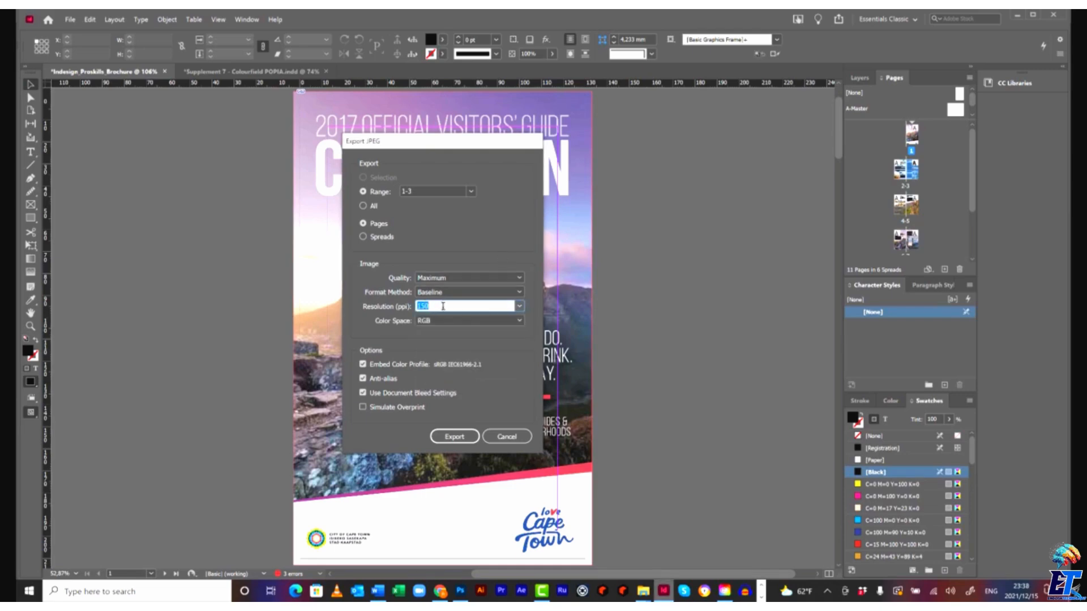
{"action": "left_click", "coordinate": [519, 306]}
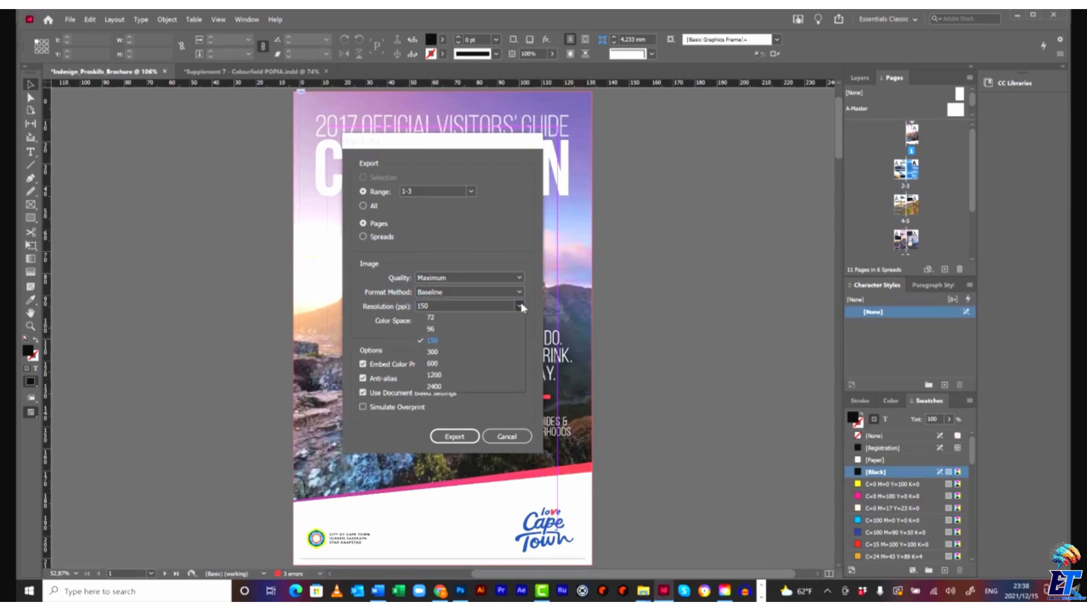
{"action": "left_click", "coordinate": [447, 352]}
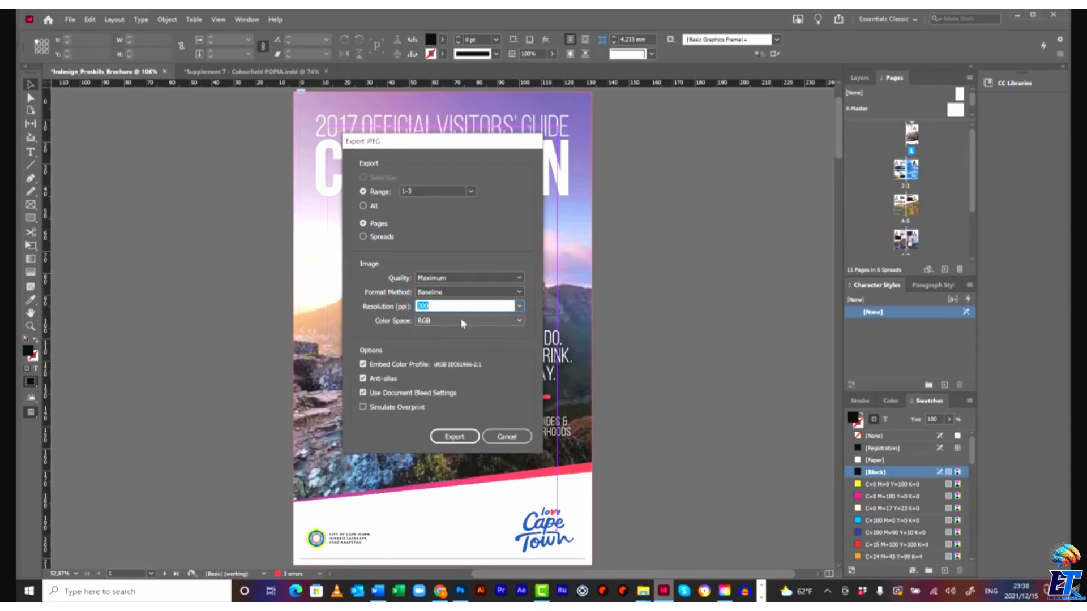
{"action": "left_click", "coordinate": [520, 321]}
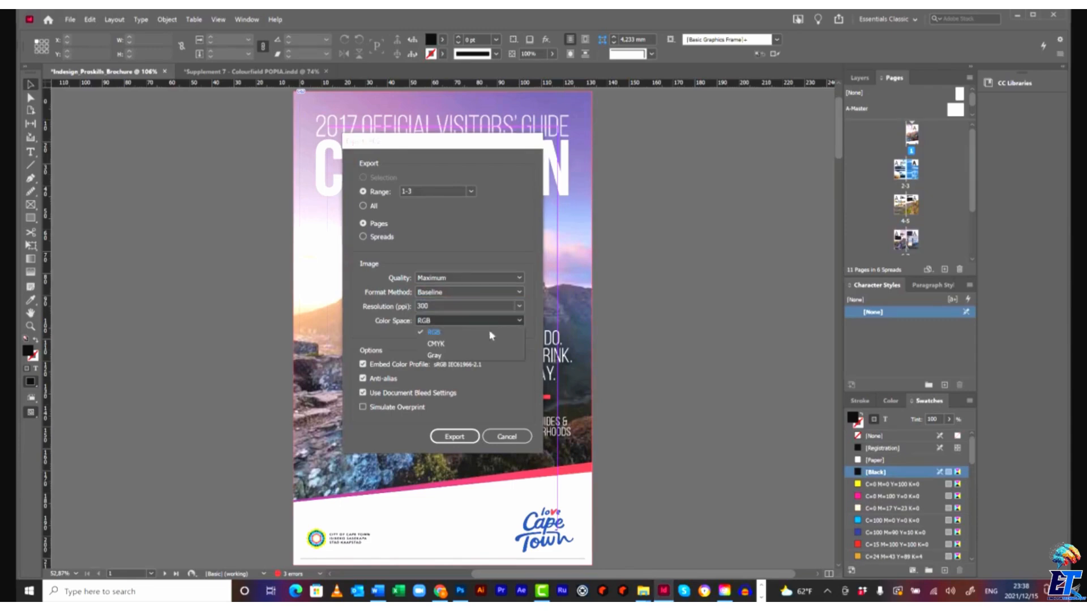
{"action": "left_click", "coordinate": [464, 332]}
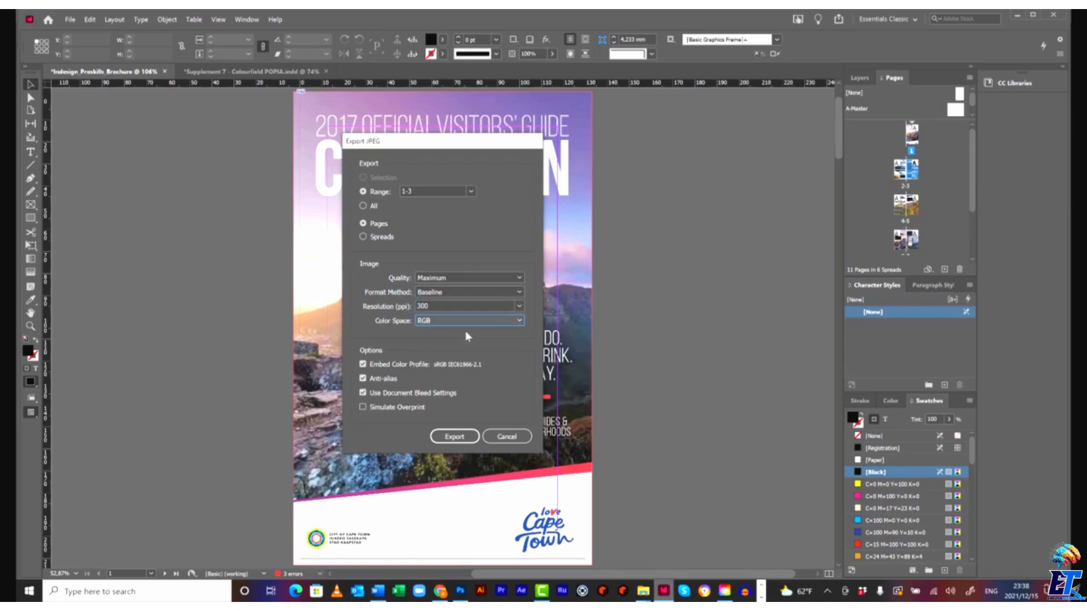
{"action": "left_click", "coordinate": [450, 438]}
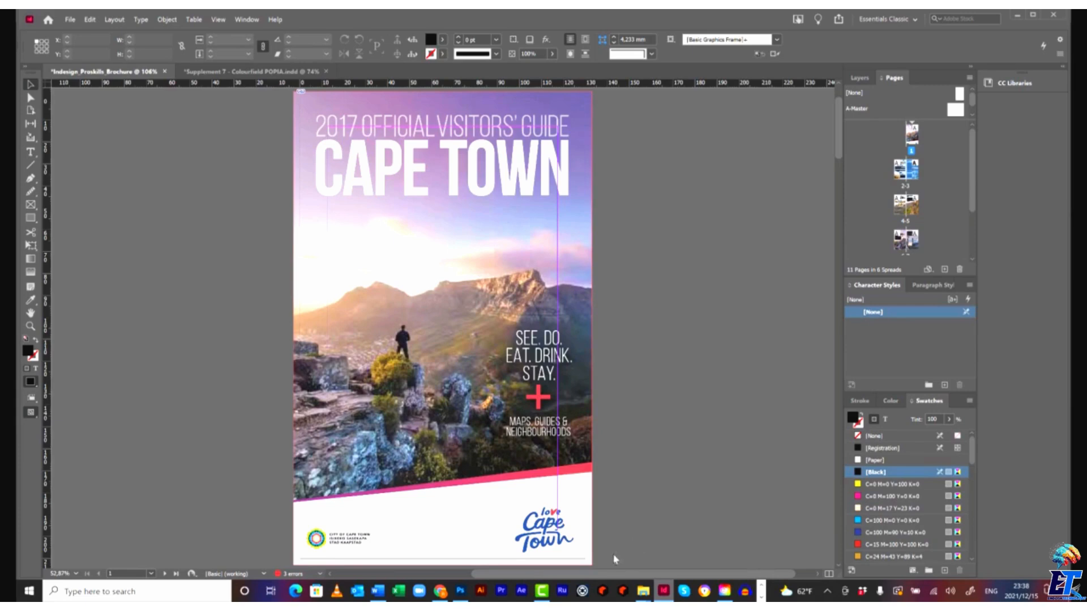
- Switch to File Explorer and check the exported Bookletcover images in the Course Files folder by viewing them one after another
{"action": "mouse_move", "coordinate": [644, 593]}
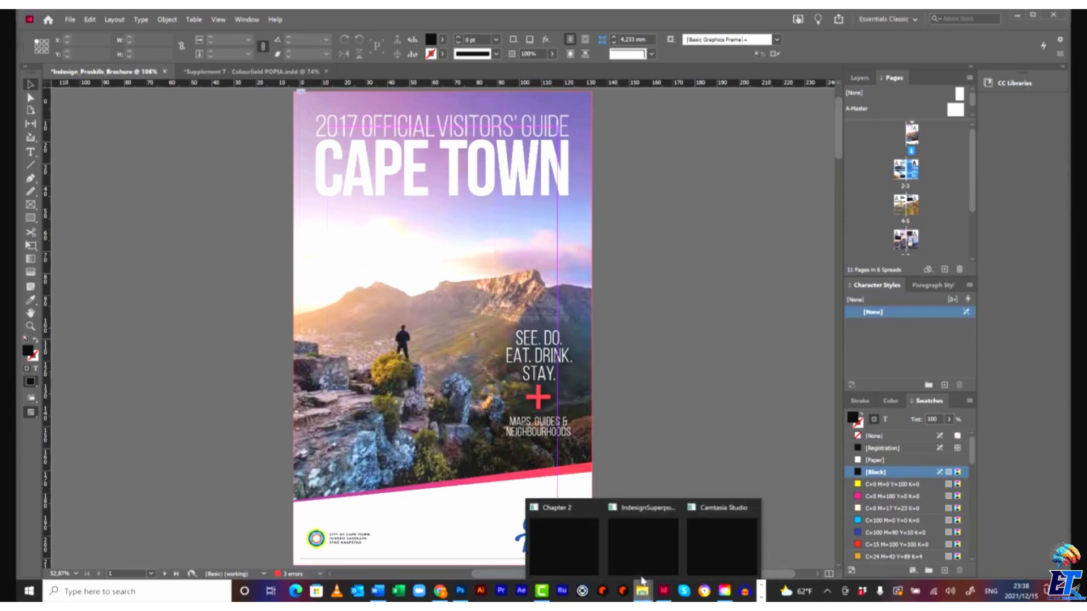
{"action": "left_click", "coordinate": [578, 545]}
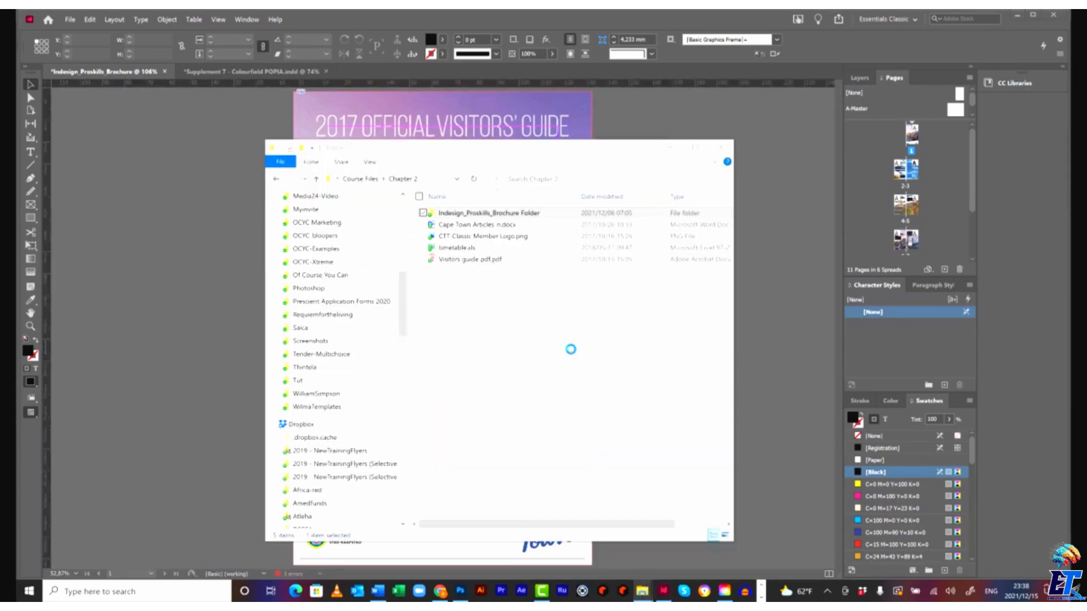
{"action": "left_click", "coordinate": [359, 179]}
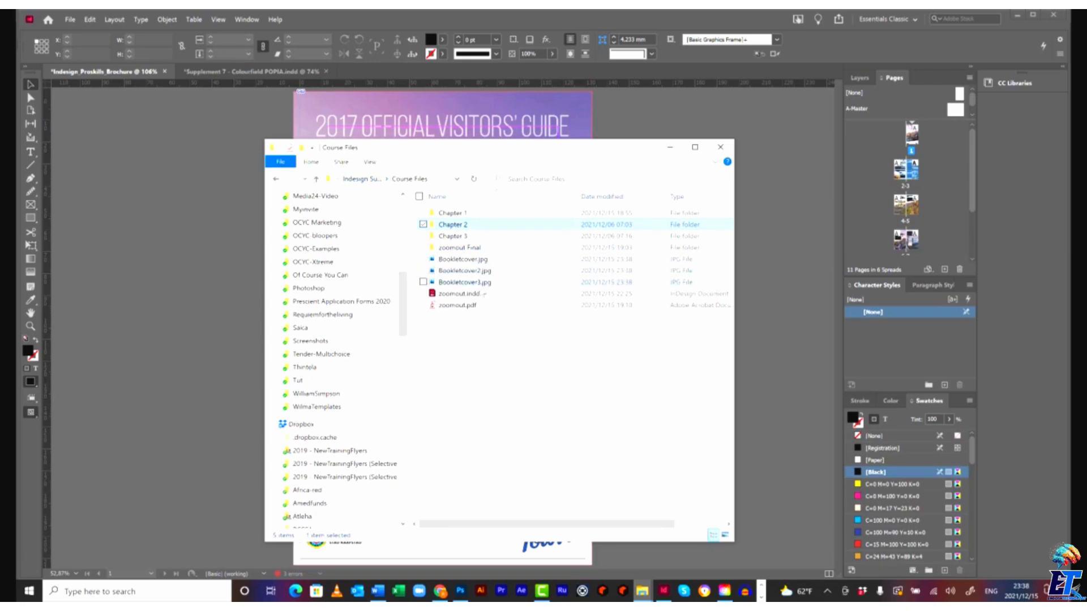
{"action": "double_click", "coordinate": [476, 258]}
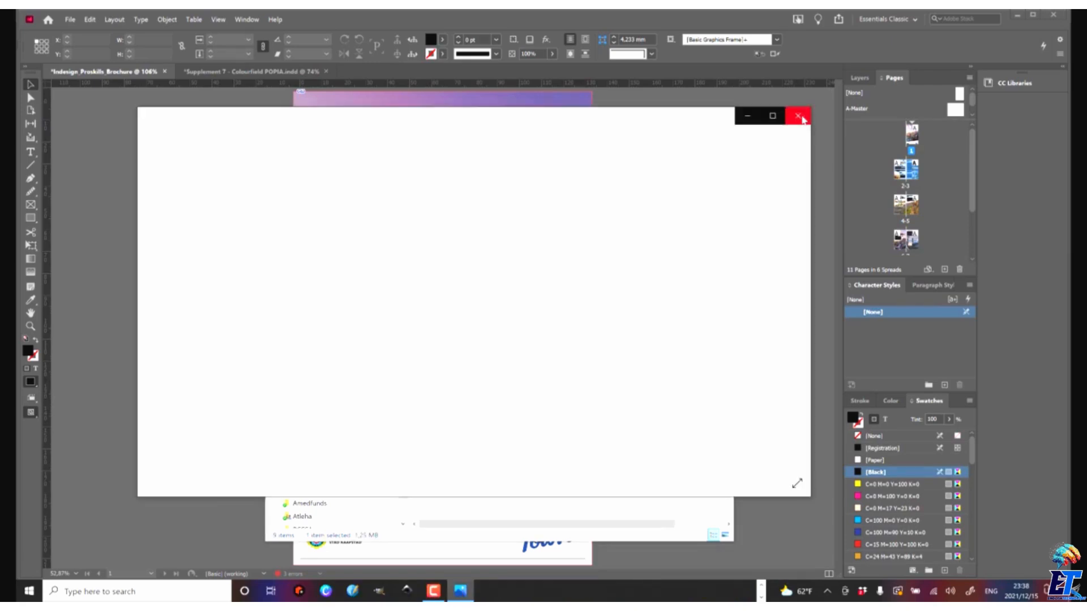
{"action": "left_click", "coordinate": [798, 117]}
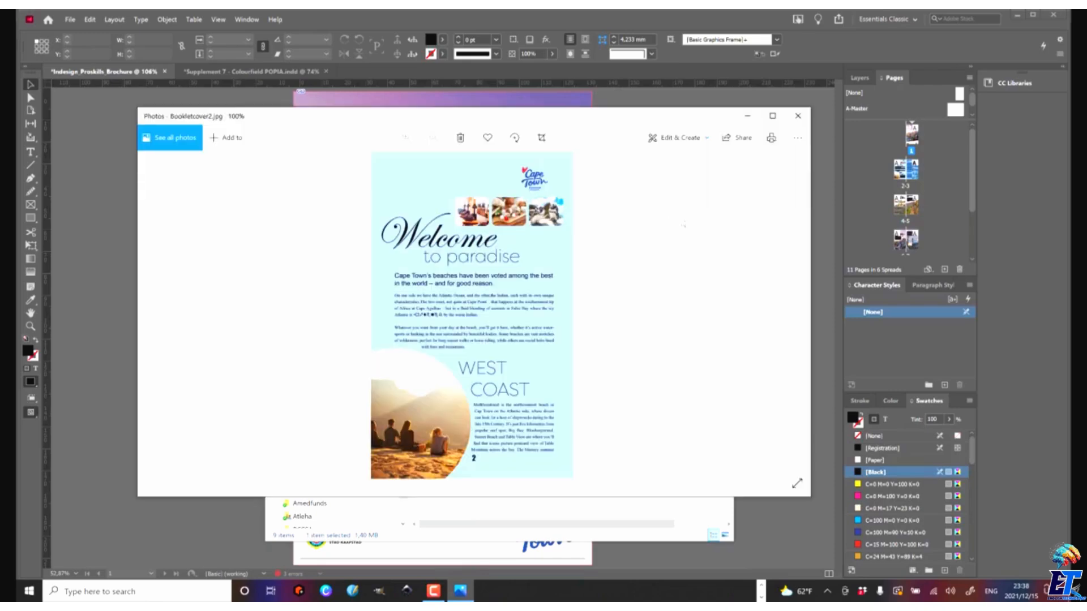
{"action": "left_click", "coordinate": [803, 116]}
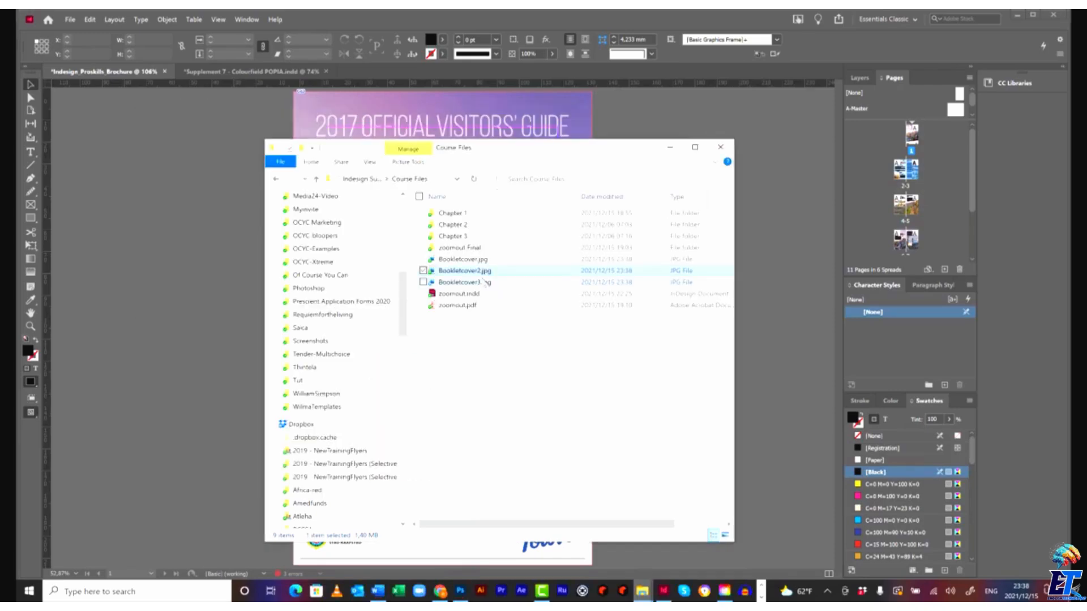
{"action": "double_click", "coordinate": [482, 283]}
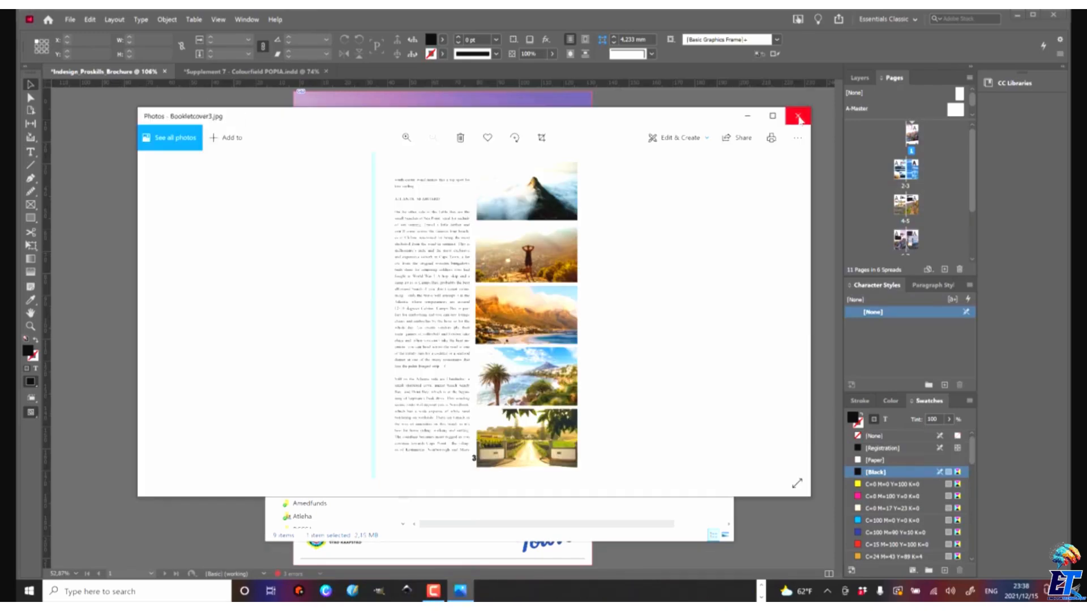
{"action": "left_click", "coordinate": [798, 116]}
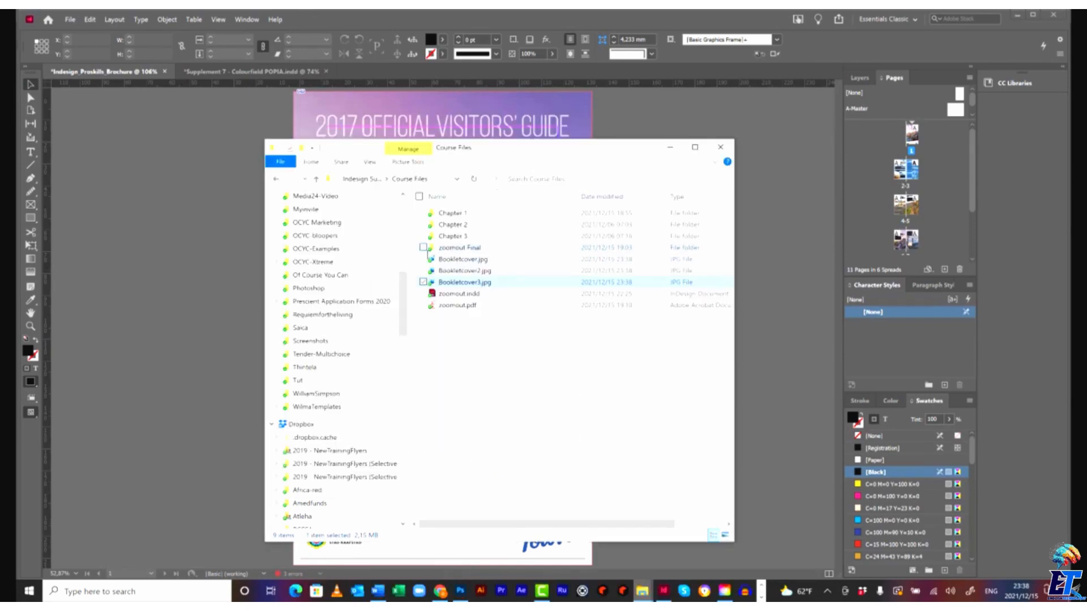
- Delete Bookletcover.jpg, Bookletcover2.jpg and Bookletcover3.jpg from the Course Files folder for everyone
{"action": "left_click_drag", "start_coordinate": [412, 255], "coordinate": [483, 285]}
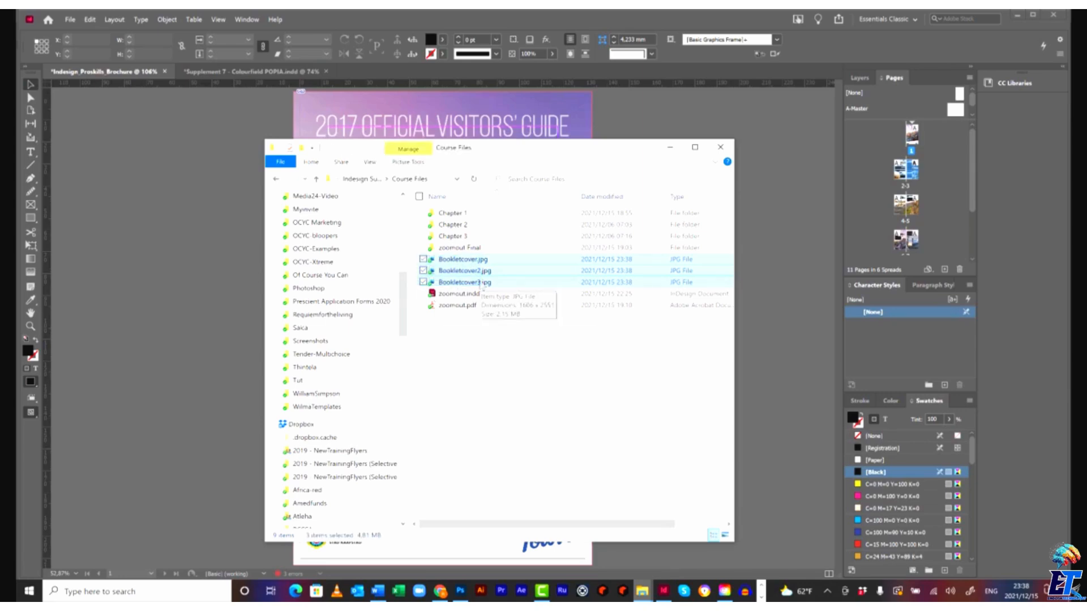
{"action": "key", "text": "Delete"}
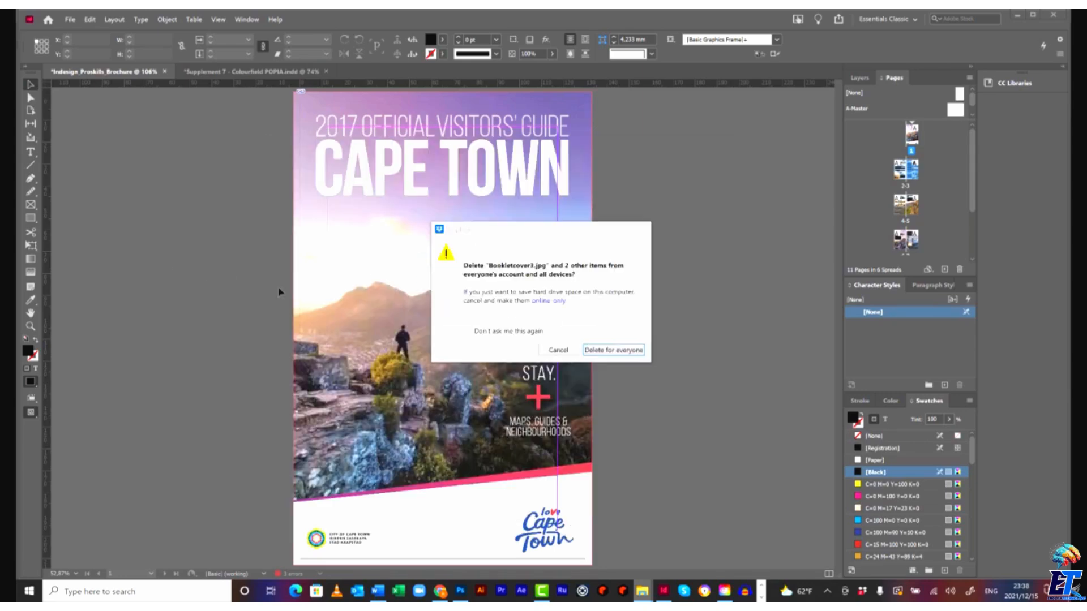
{"action": "left_click", "coordinate": [614, 351]}
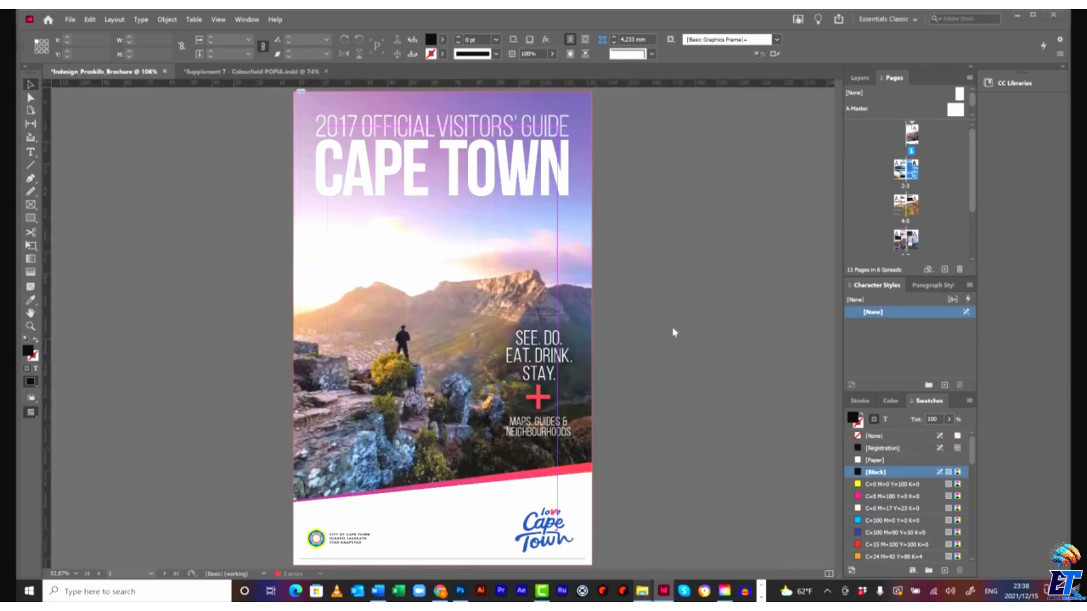
- Group the logo, the three small photos and the "Welcome to paradise" heading on page 2, leaving out the blue background
{"action": "left_click_drag", "start_coordinate": [839, 131], "coordinate": [825, 215]}
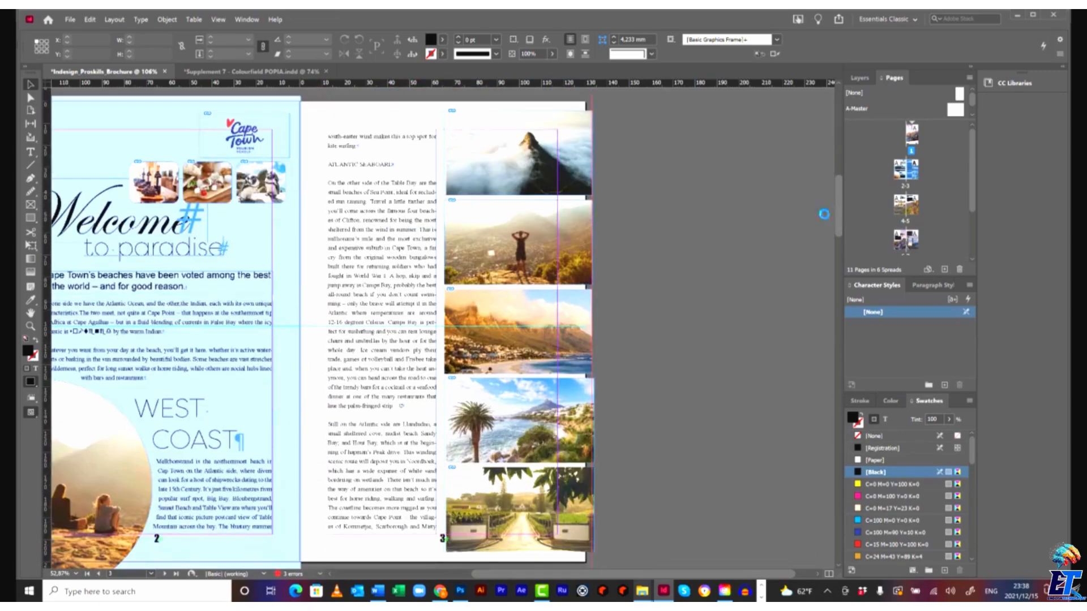
{"action": "left_click_drag", "start_coordinate": [541, 577], "coordinate": [487, 578]}
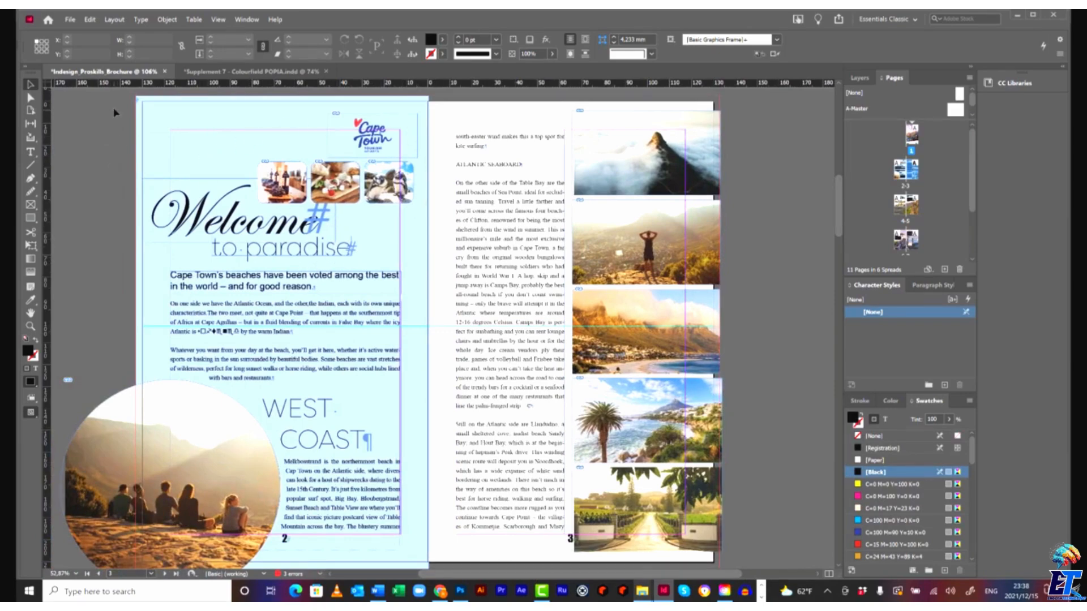
{"action": "left_click", "coordinate": [167, 114]}
{"action": "left_click", "coordinate": [125, 118]}
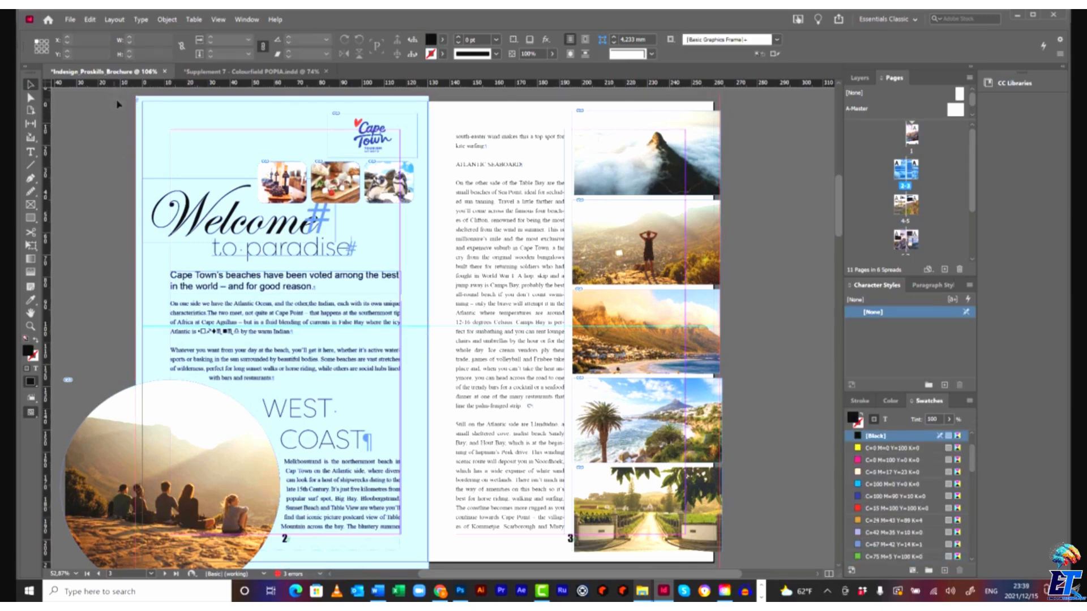
{"action": "left_click", "coordinate": [428, 257]}
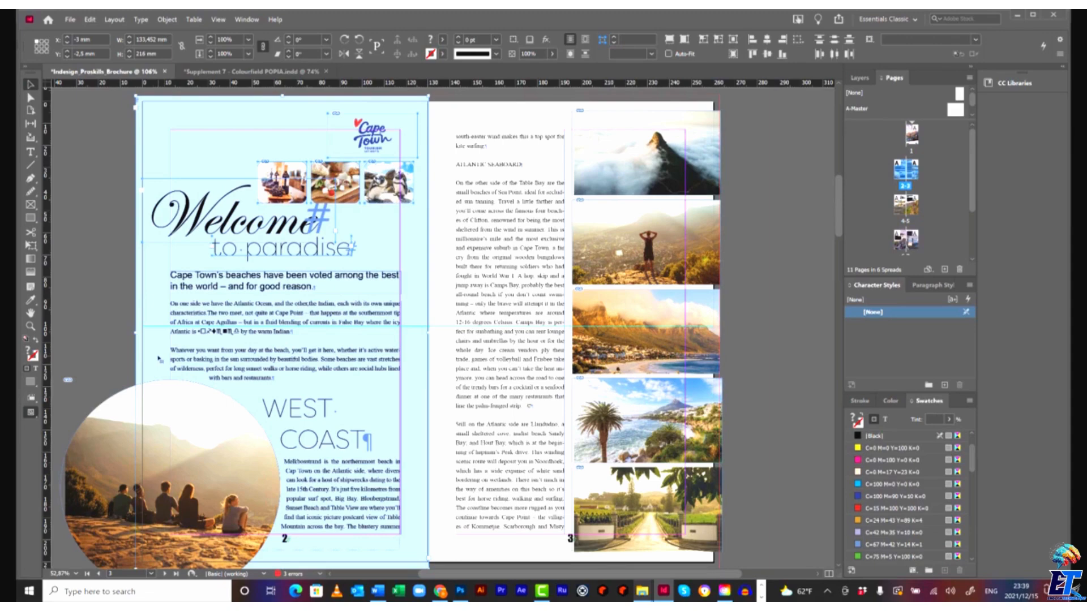
{"action": "left_click", "coordinate": [210, 122]}
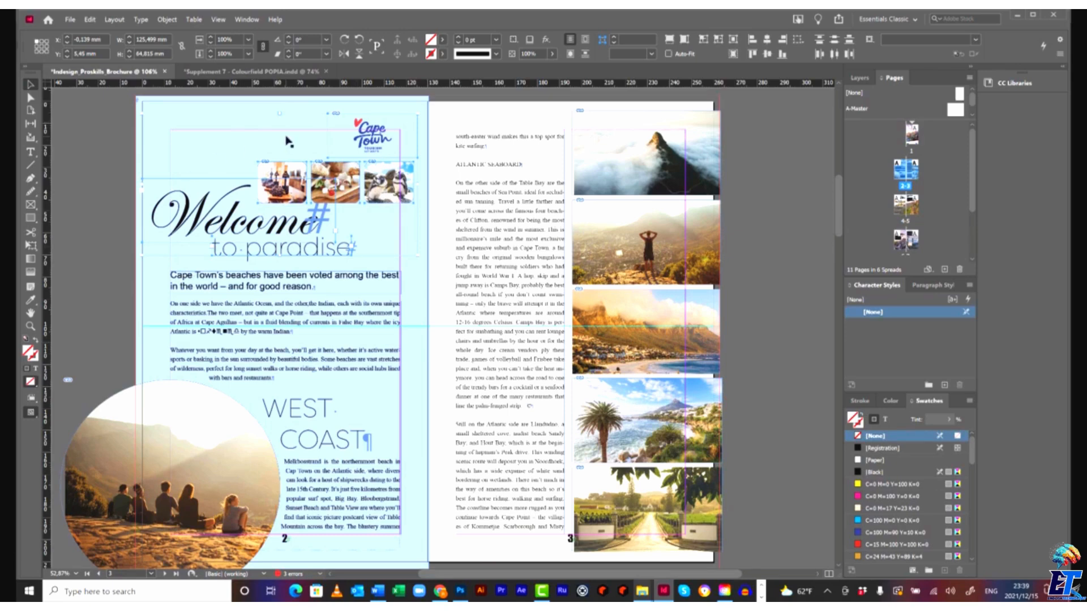
{"action": "key", "text": "ctrl+g"}
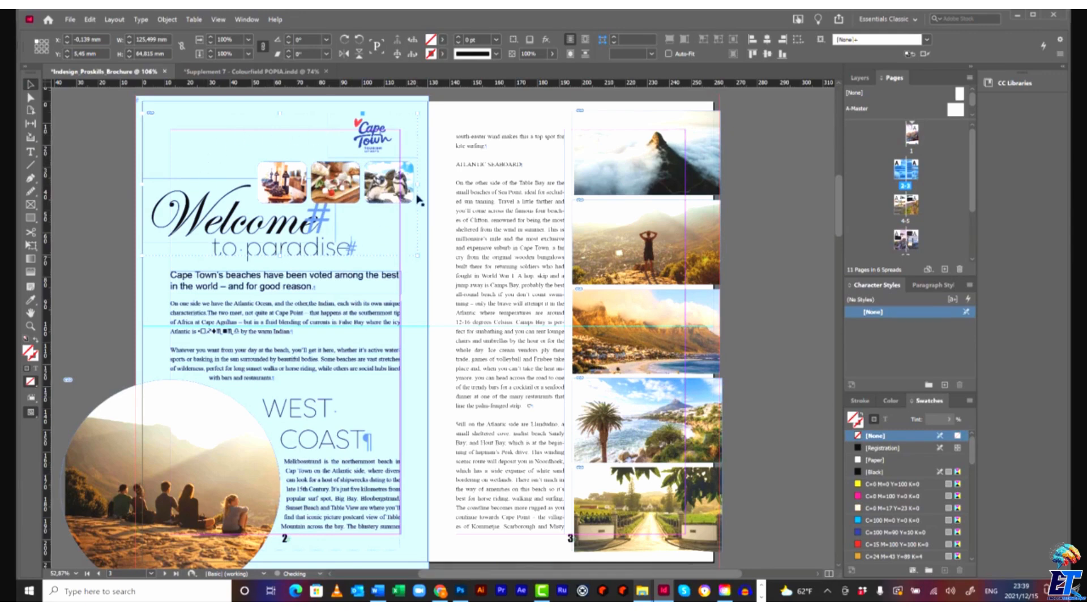
- Export only the selected header group as a JPEG named pageheader in the Course Files folder
{"action": "left_click", "coordinate": [69, 20]}
{"action": "left_click", "coordinate": [105, 203]}
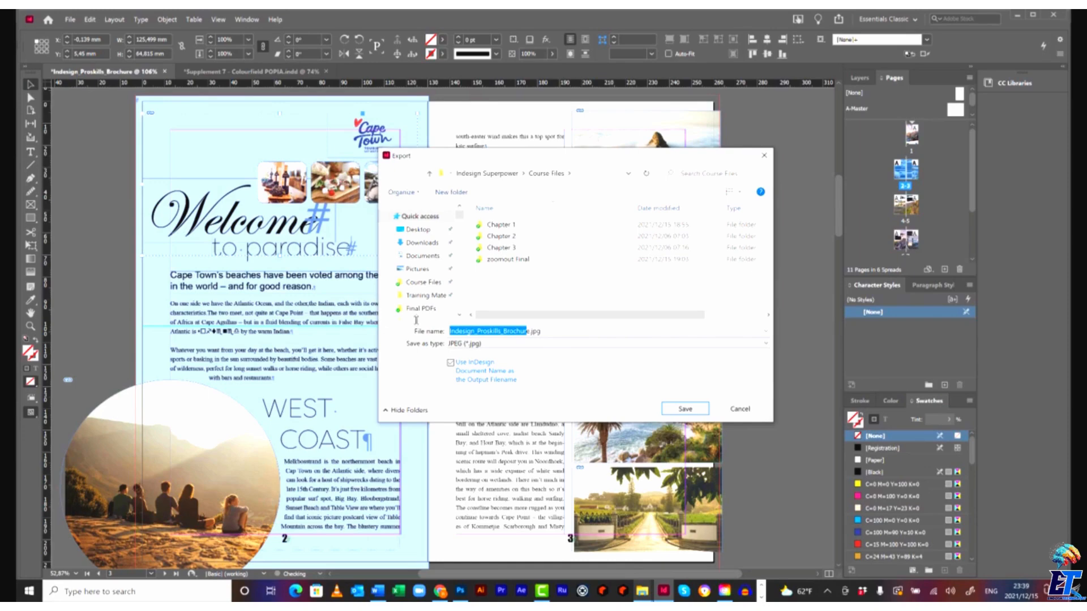
{"action": "key", "text": "BackSpace"}
{"action": "type", "text": "pageheader"}
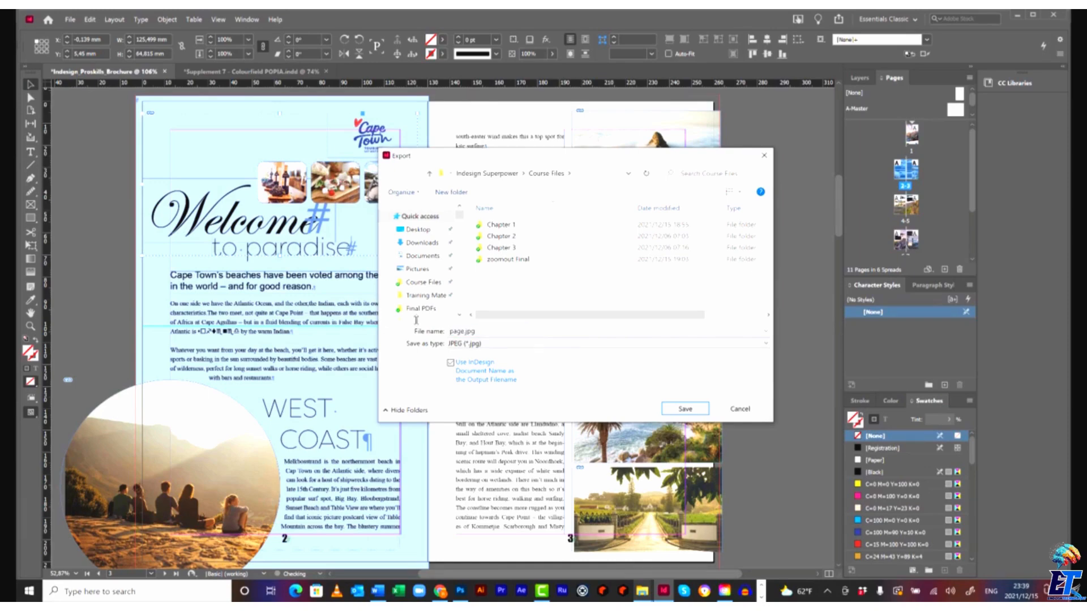
{"action": "left_click", "coordinate": [678, 405]}
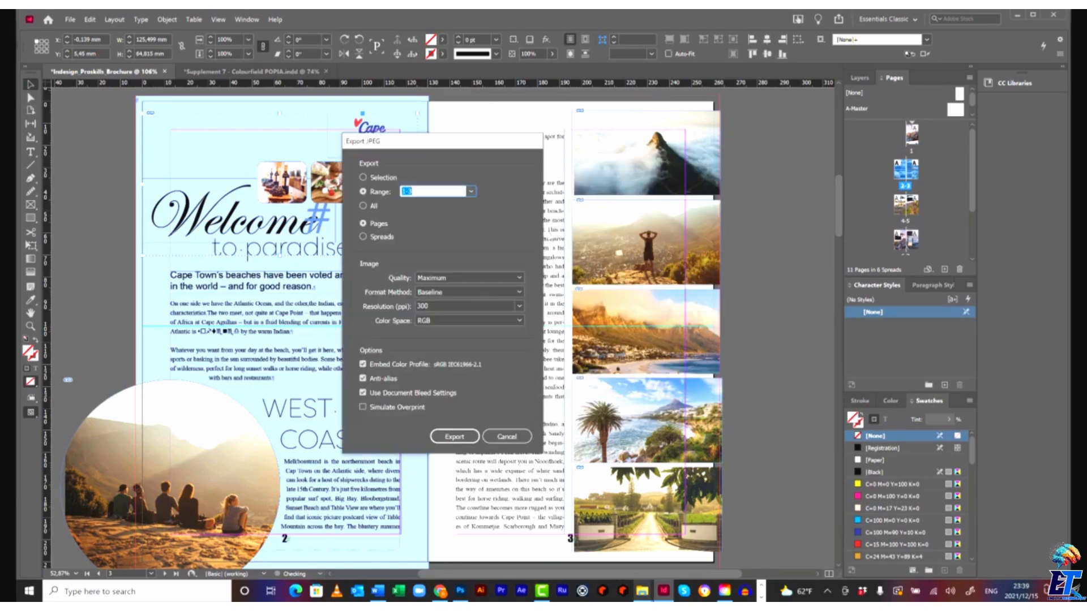
{"action": "left_click", "coordinate": [366, 178]}
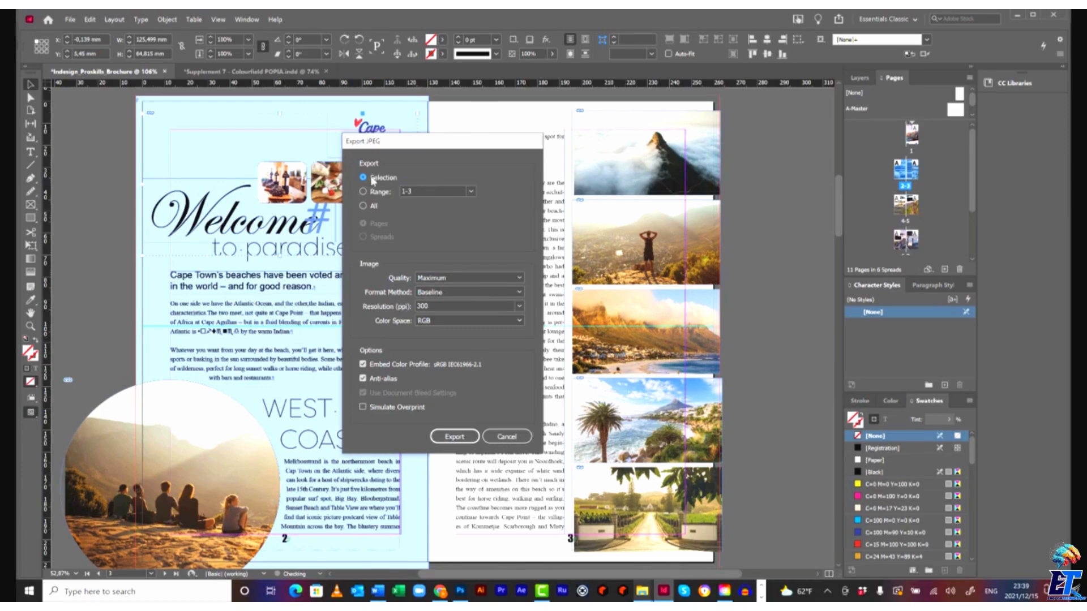
{"action": "left_click", "coordinate": [454, 437]}
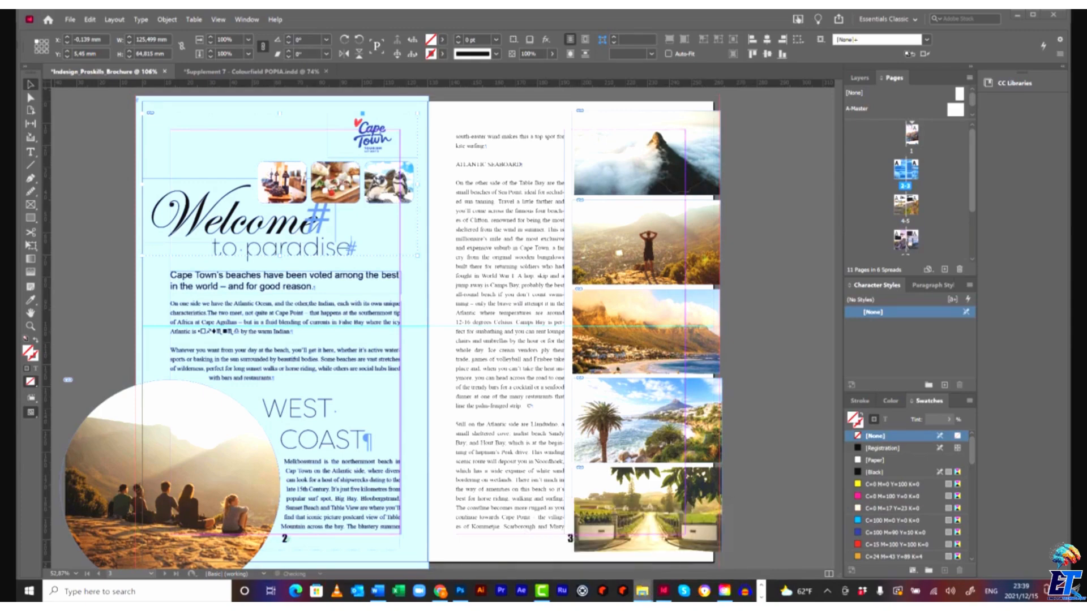
- View the exported pageheader.jpg from the Course Files folder, close it and return to the brochure in InDesign
{"action": "mouse_move", "coordinate": [643, 594]}
{"action": "left_click", "coordinate": [584, 535]}
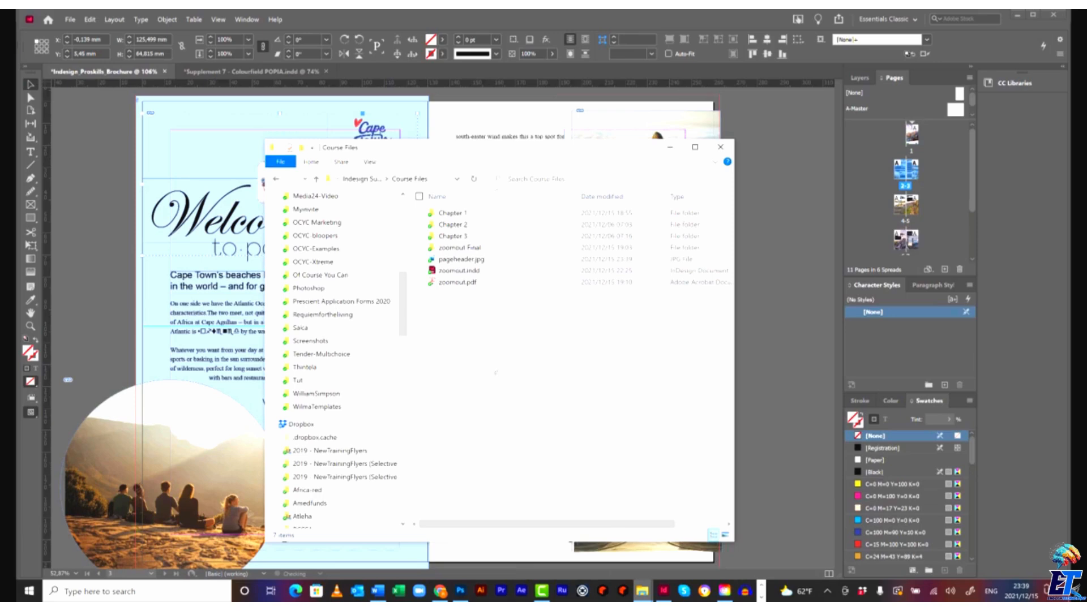
{"action": "left_click", "coordinate": [471, 260]}
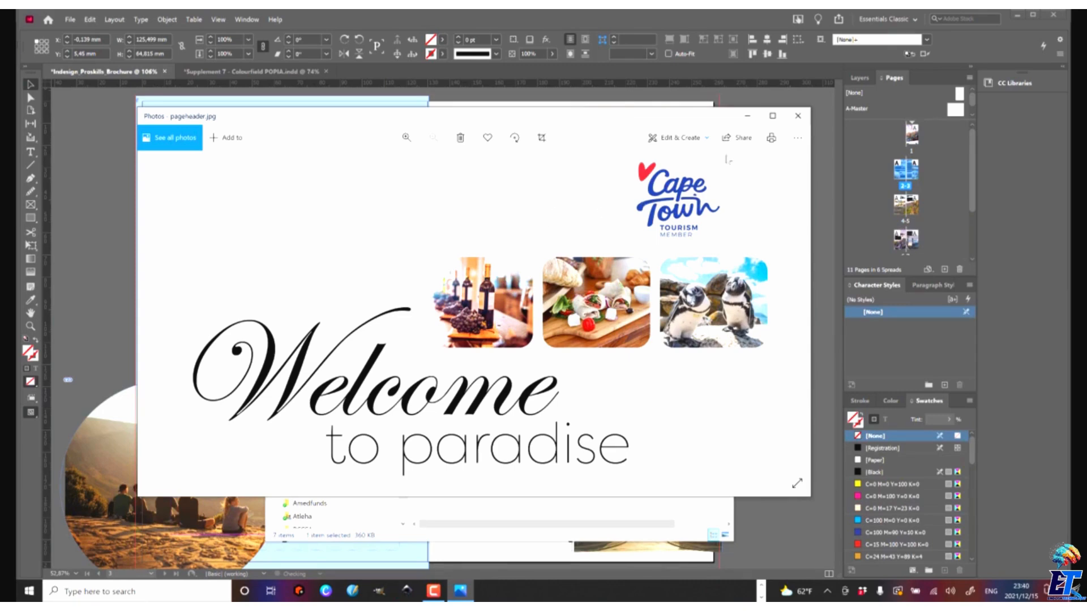
{"action": "left_click", "coordinate": [799, 117]}
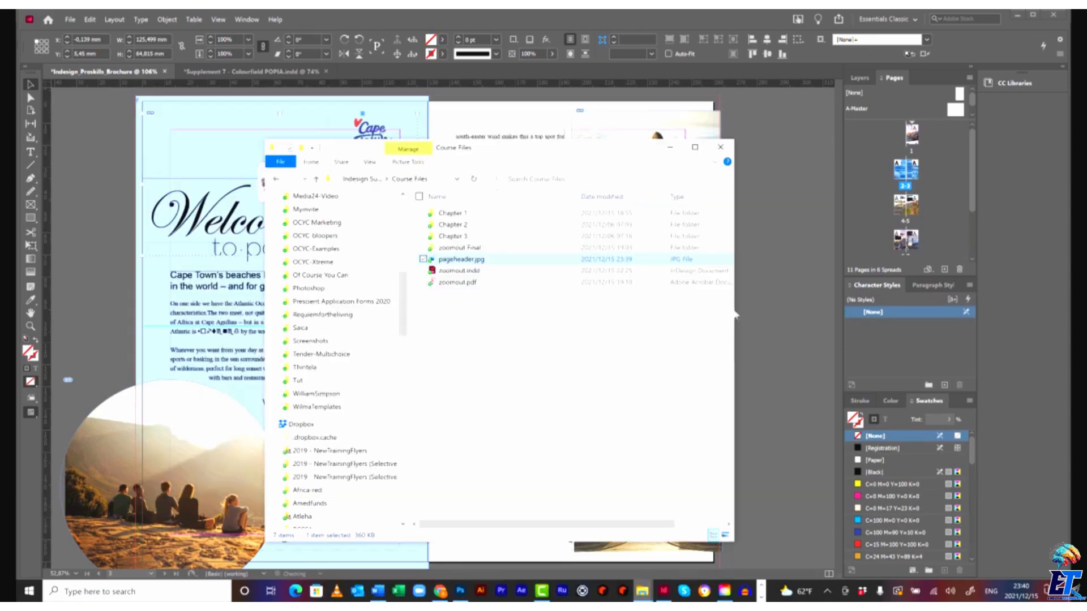
{"action": "left_click", "coordinate": [788, 221]}
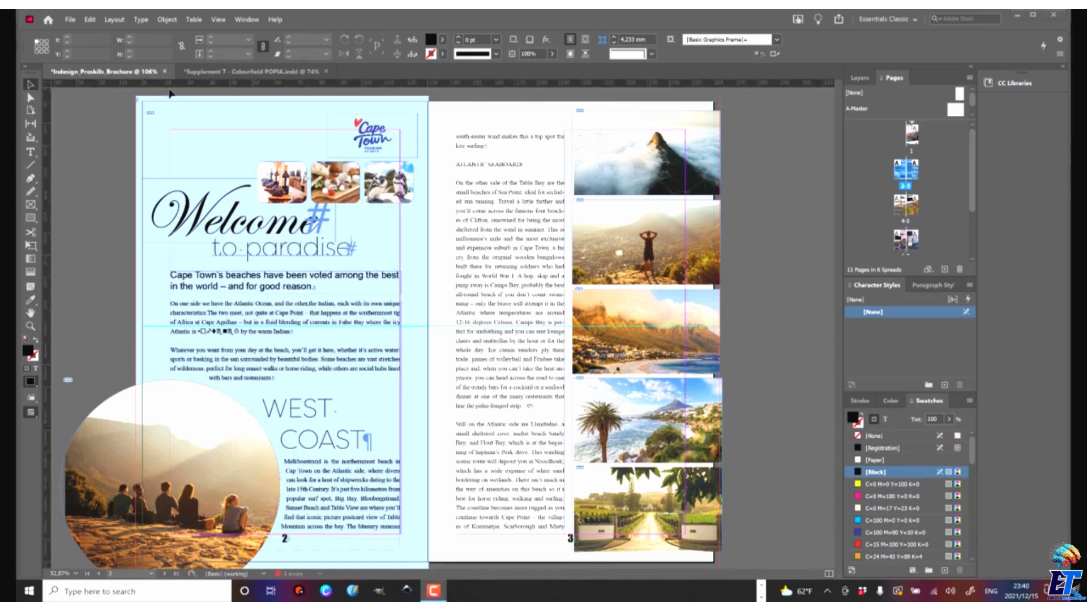
- Check the spelling of the selected body text below the introduction on page 2 and close the spelling check
{"action": "left_click", "coordinate": [383, 316]}
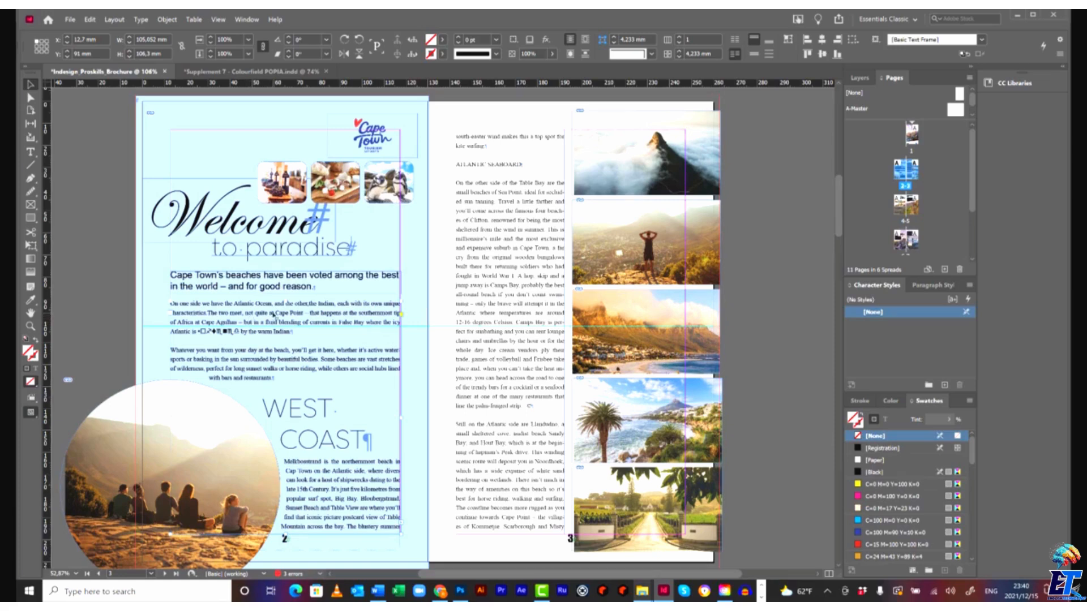
{"action": "left_click", "coordinate": [32, 152]}
{"action": "left_click_drag", "start_coordinate": [307, 313], "coordinate": [341, 351]}
{"action": "scroll", "coordinate": [530, 304], "scroll_direction": "down", "scroll_amount": 10}
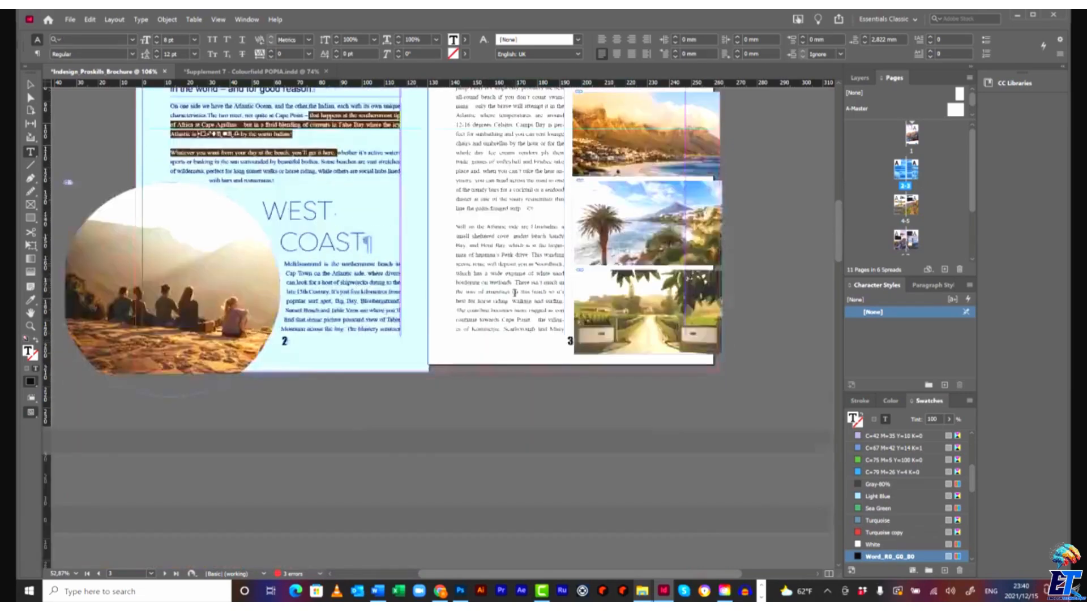
{"action": "scroll", "coordinate": [531, 304], "scroll_direction": "up", "scroll_amount": 10}
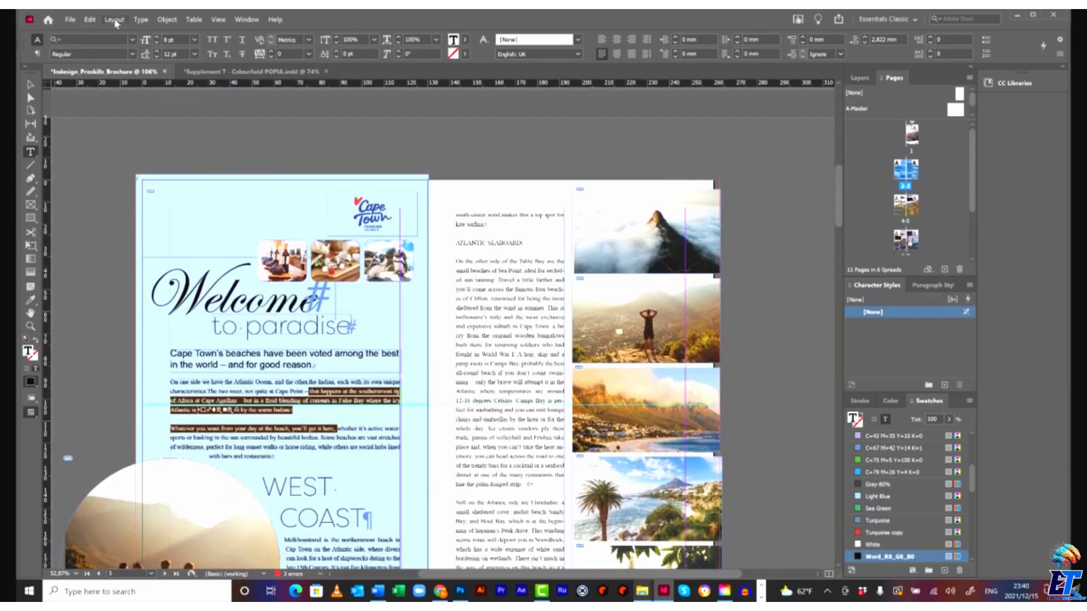
{"action": "left_click", "coordinate": [93, 21]}
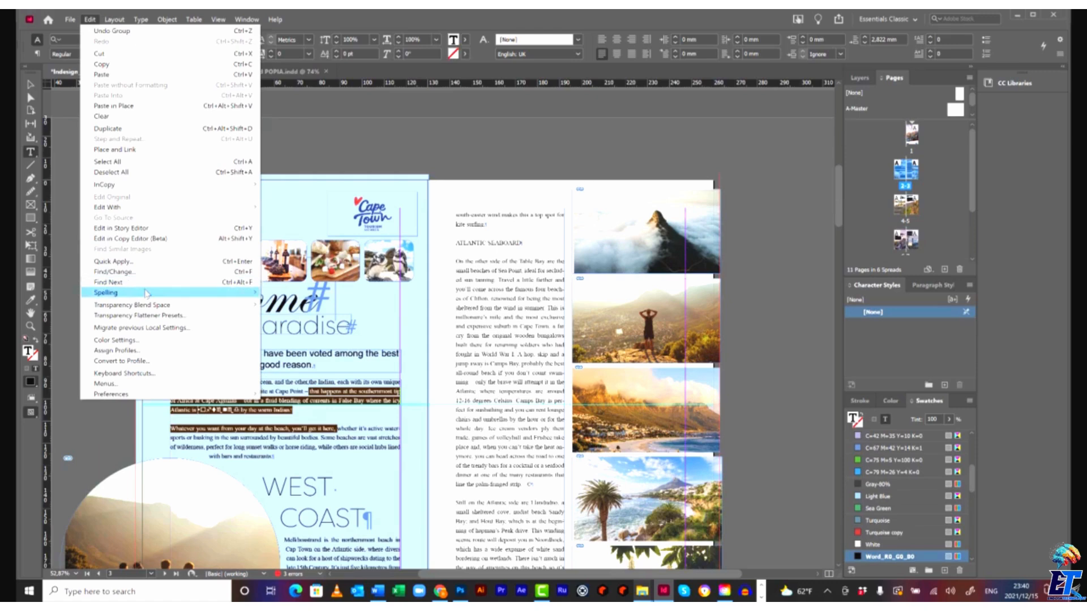
{"action": "mouse_move", "coordinate": [146, 293]}
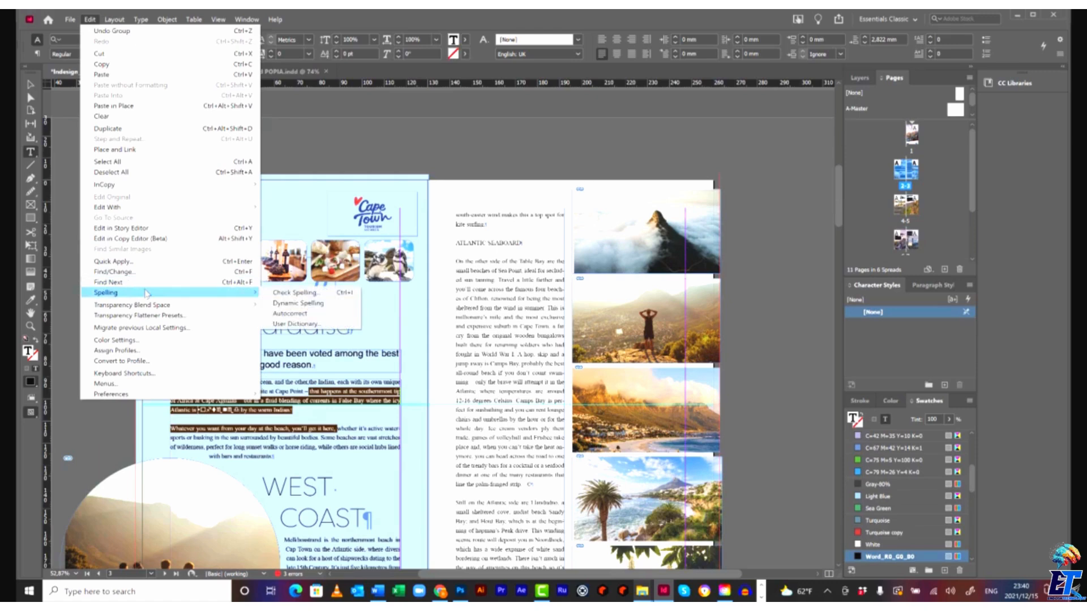
{"action": "left_click", "coordinate": [286, 293]}
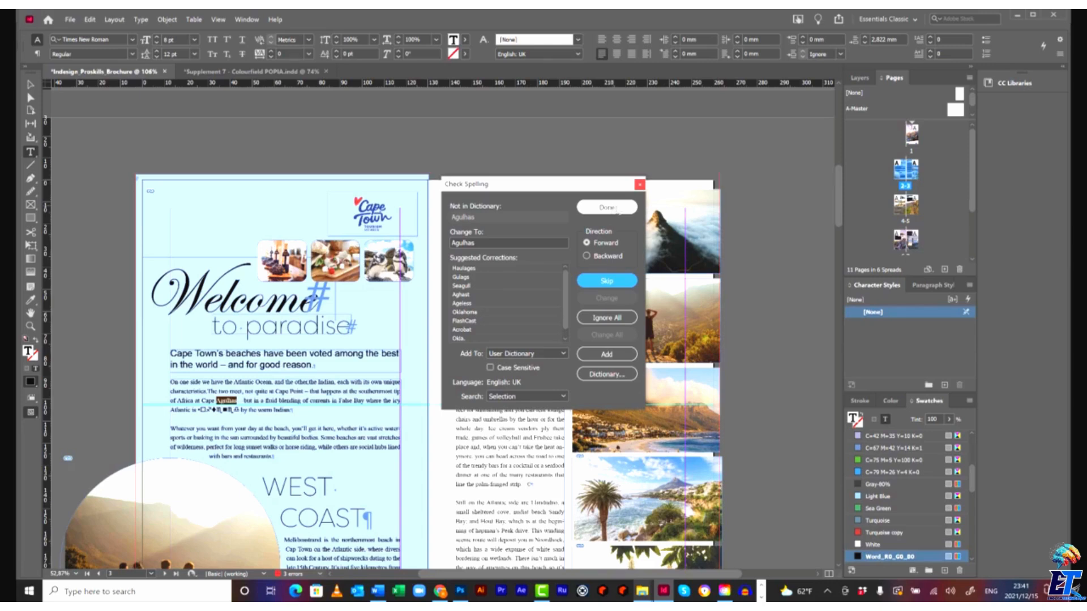
{"action": "left_click", "coordinate": [639, 186]}
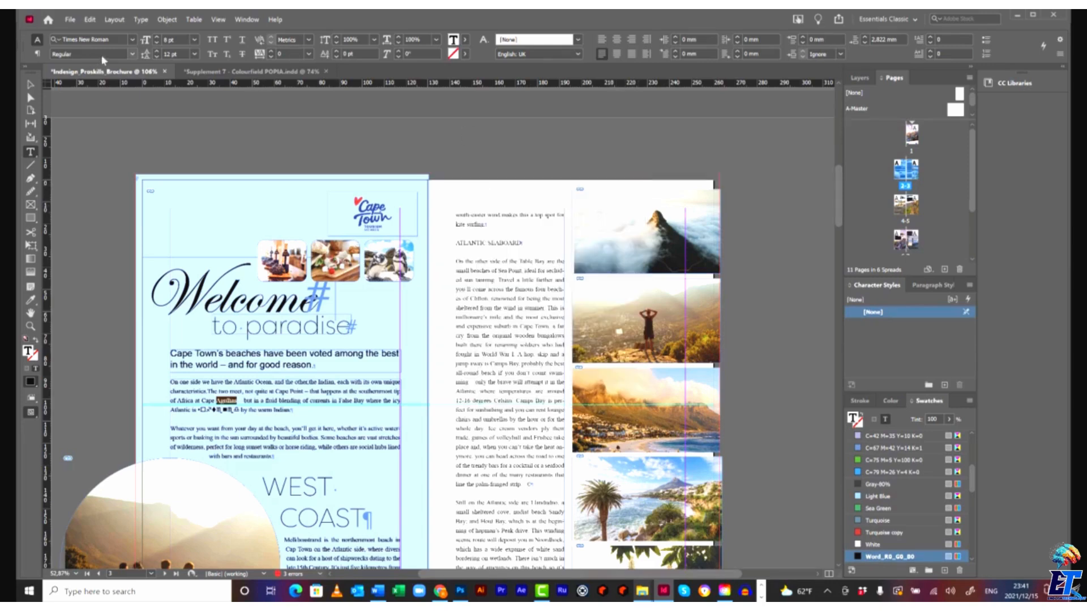
- Add the word Capeflora to the added words of the English: UK user dictionary
{"action": "left_click", "coordinate": [90, 20]}
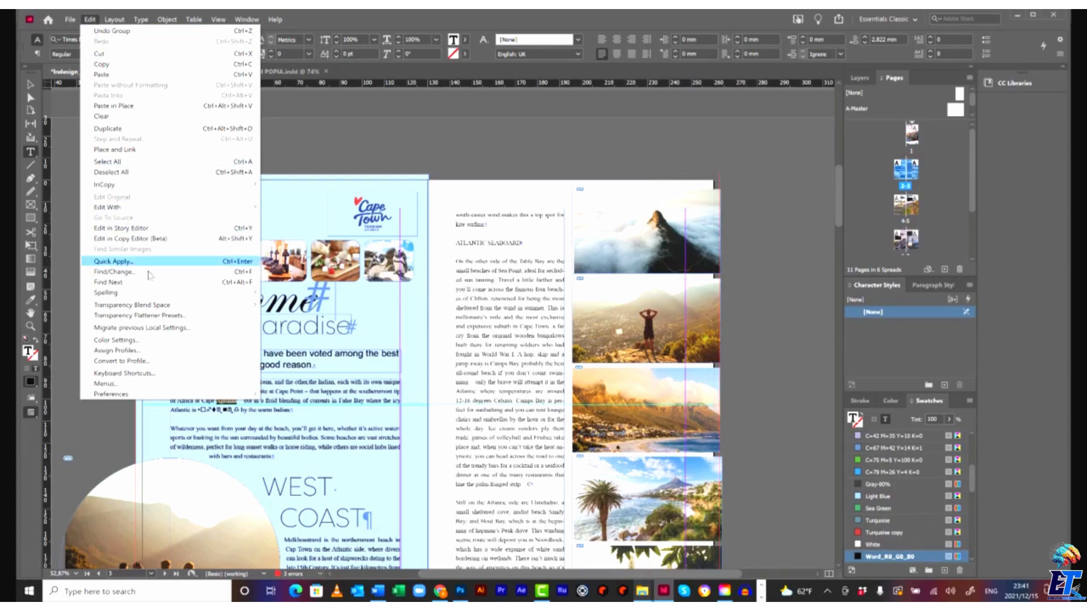
{"action": "mouse_move", "coordinate": [153, 293]}
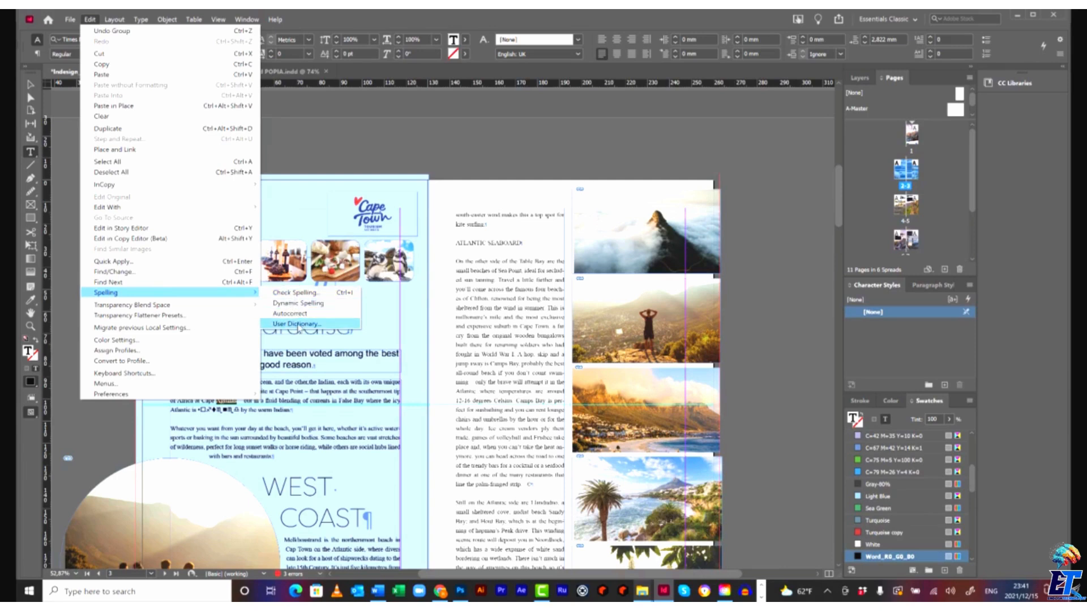
{"action": "left_click", "coordinate": [298, 324]}
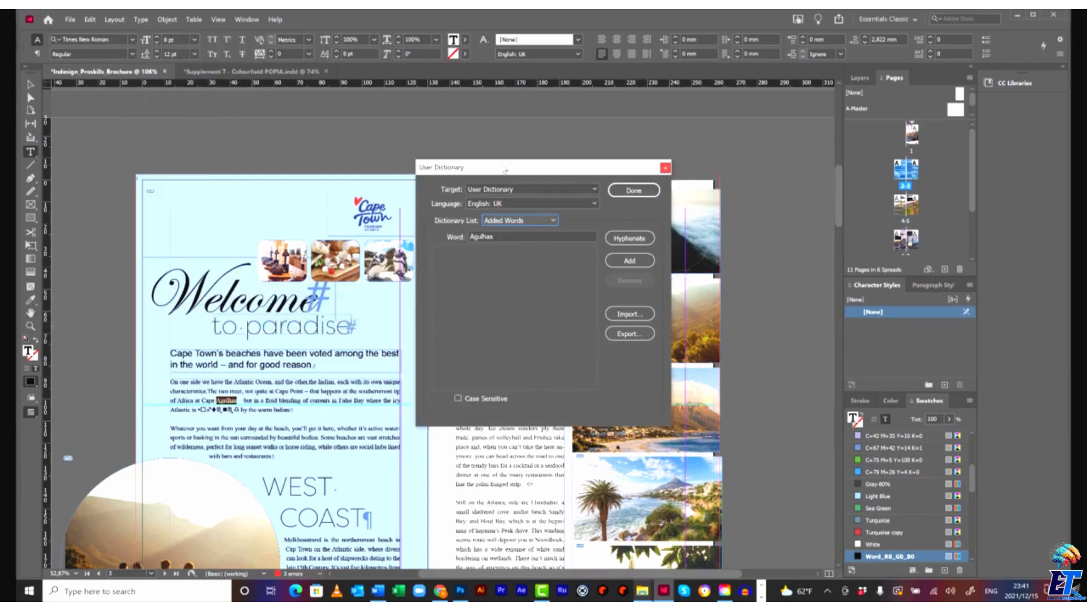
{"action": "left_click_drag", "start_coordinate": [432, 170], "coordinate": [258, 162]}
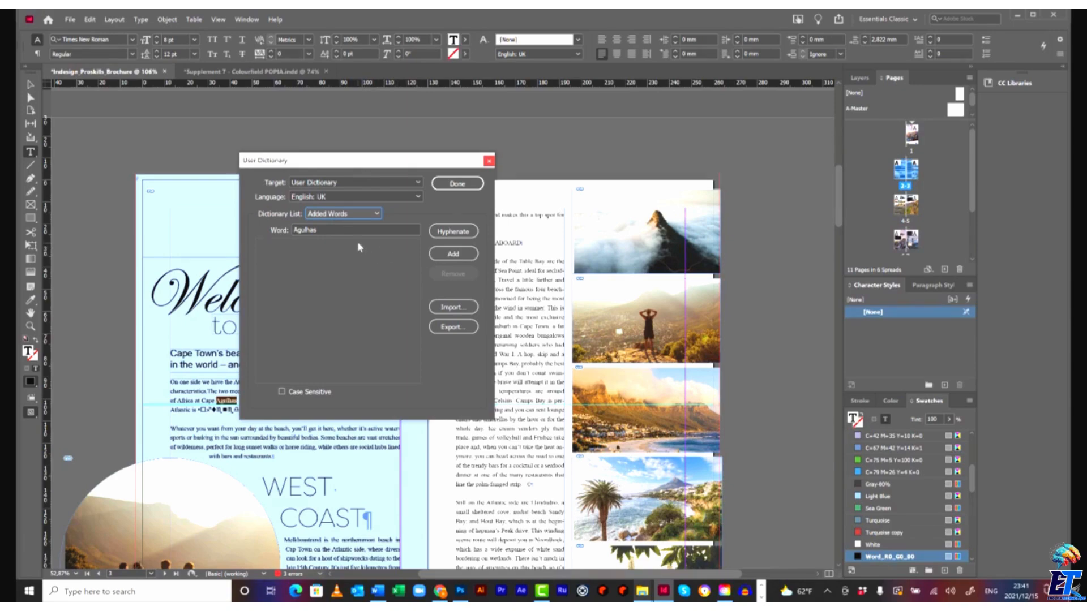
{"action": "key", "text": "Tab"}
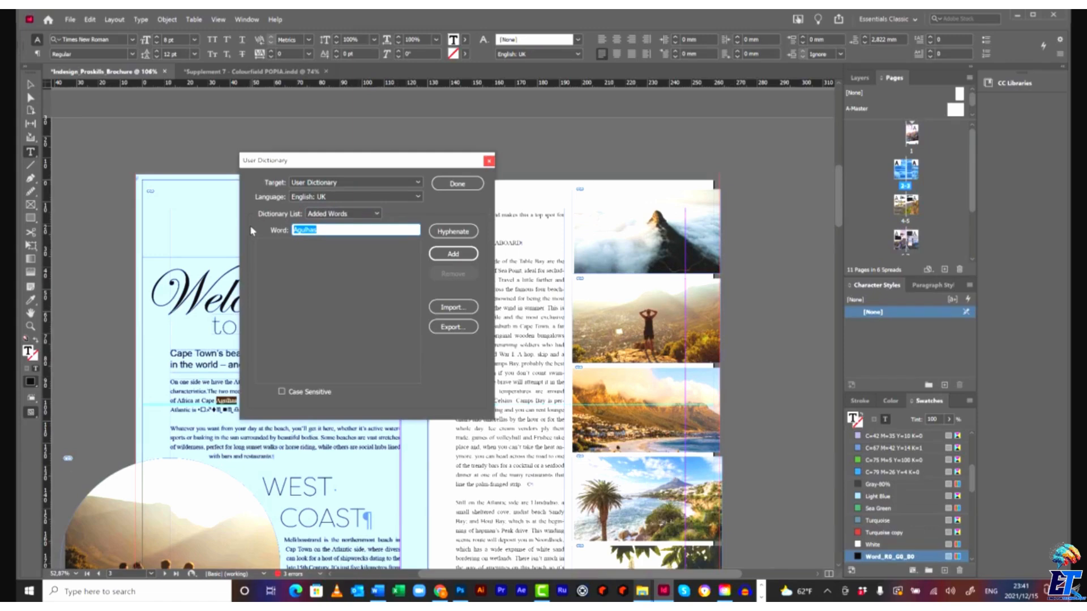
{"action": "type", "text": "Capeflora"}
{"action": "left_click", "coordinate": [454, 254]}
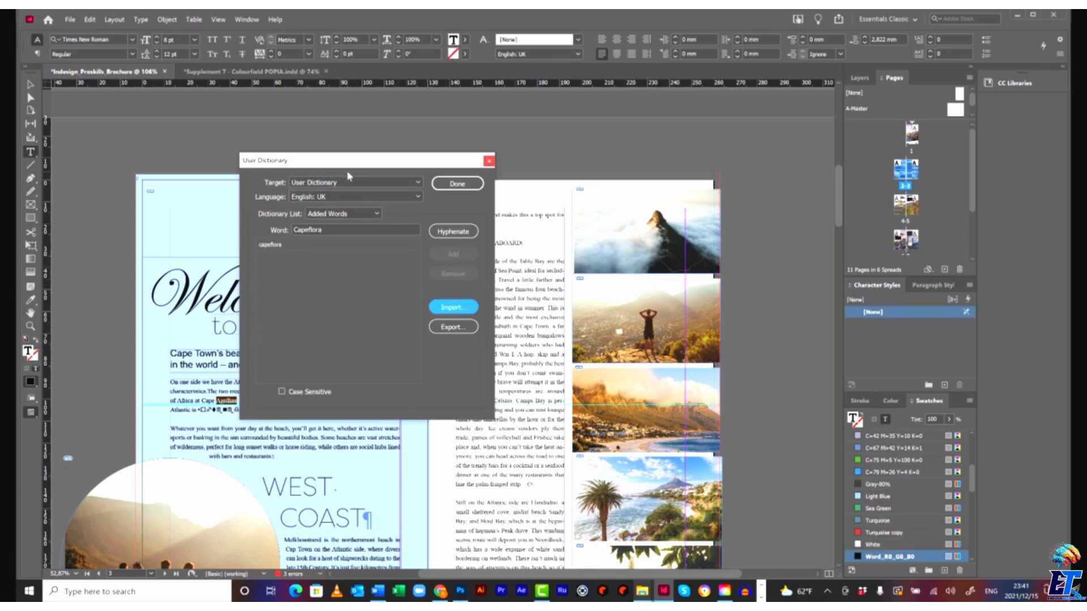
{"action": "left_click", "coordinate": [468, 186]}
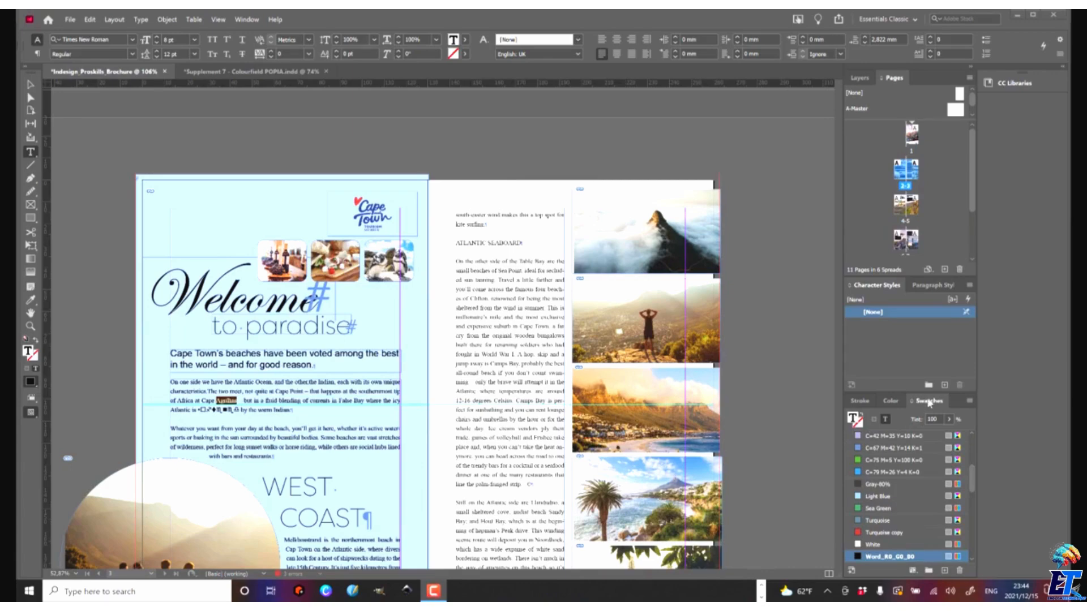
- Float and lengthen the Swatches panel, and look through the document's colours, gradients and Colorful_Theme group
{"action": "left_click_drag", "start_coordinate": [929, 403], "coordinate": [497, 145]}
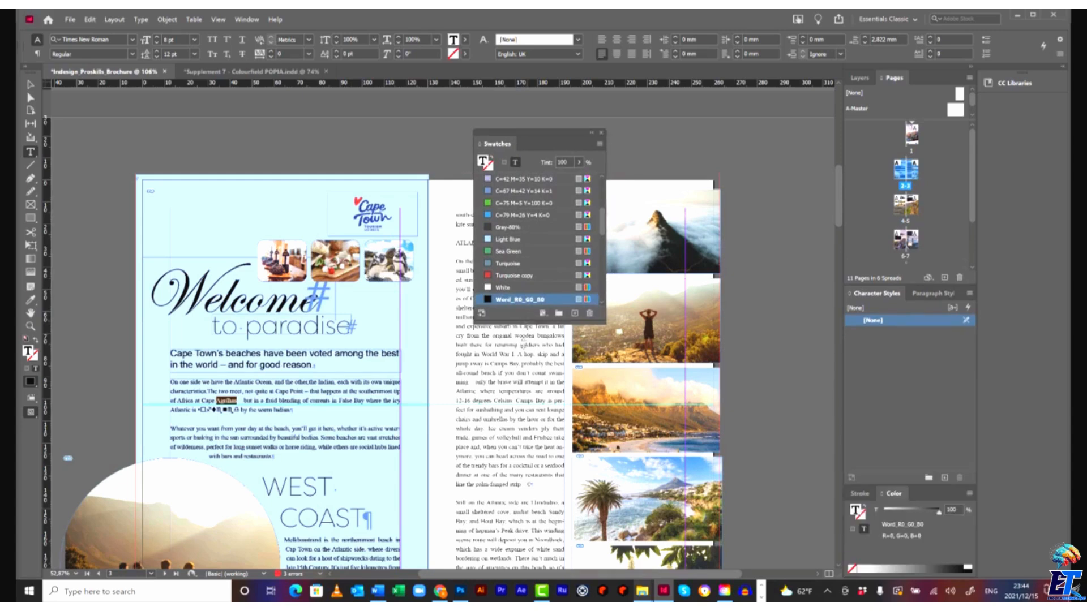
{"action": "left_click_drag", "start_coordinate": [527, 325], "coordinate": [535, 469]}
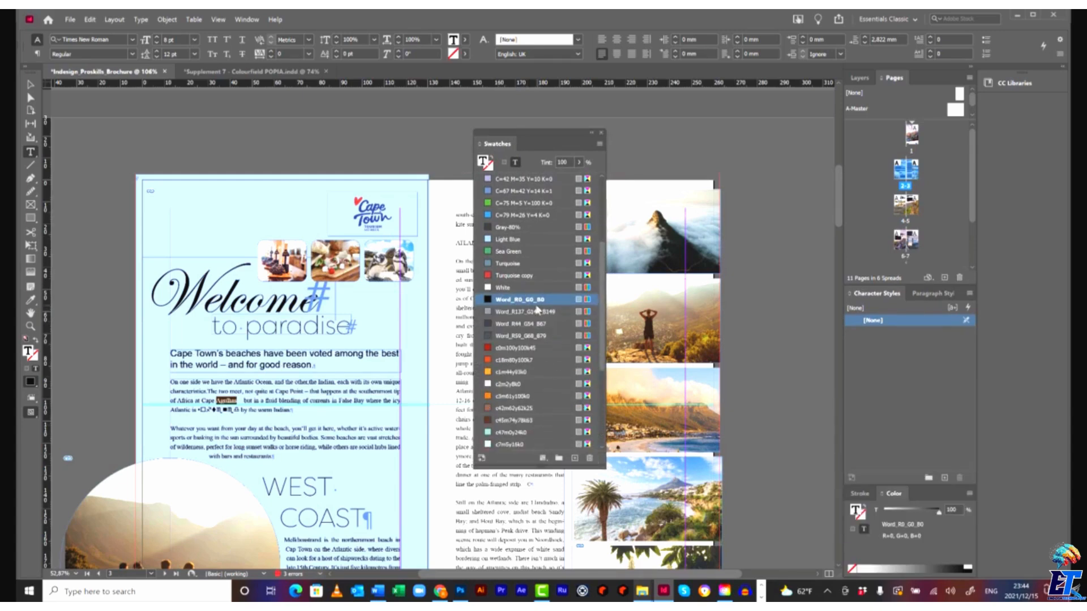
{"action": "scroll", "coordinate": [538, 310], "scroll_direction": "down", "scroll_amount": 4}
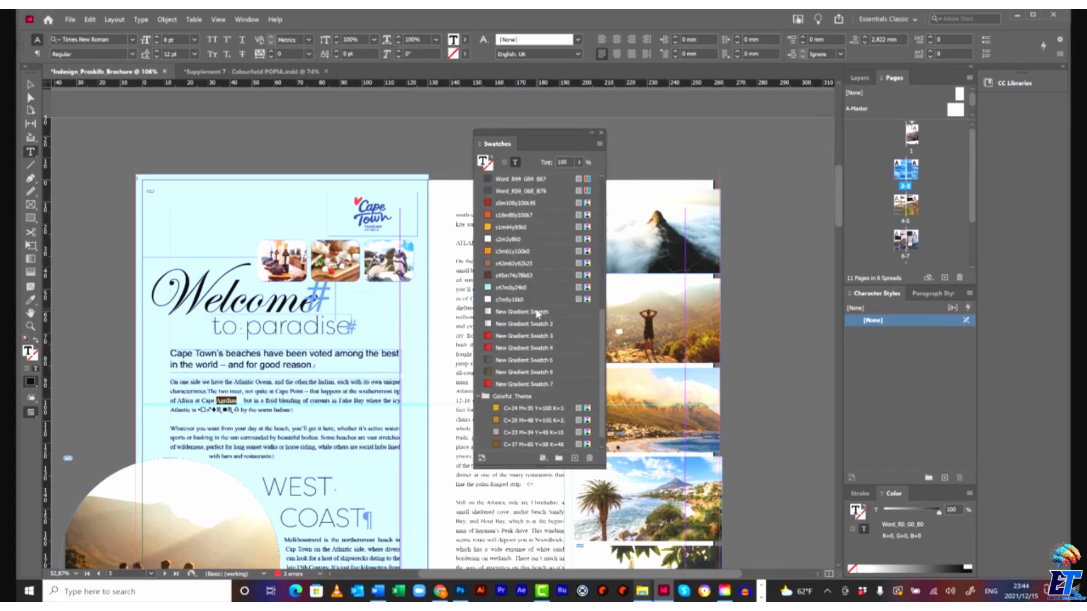
{"action": "scroll", "coordinate": [538, 314], "scroll_direction": "up", "scroll_amount": 8}
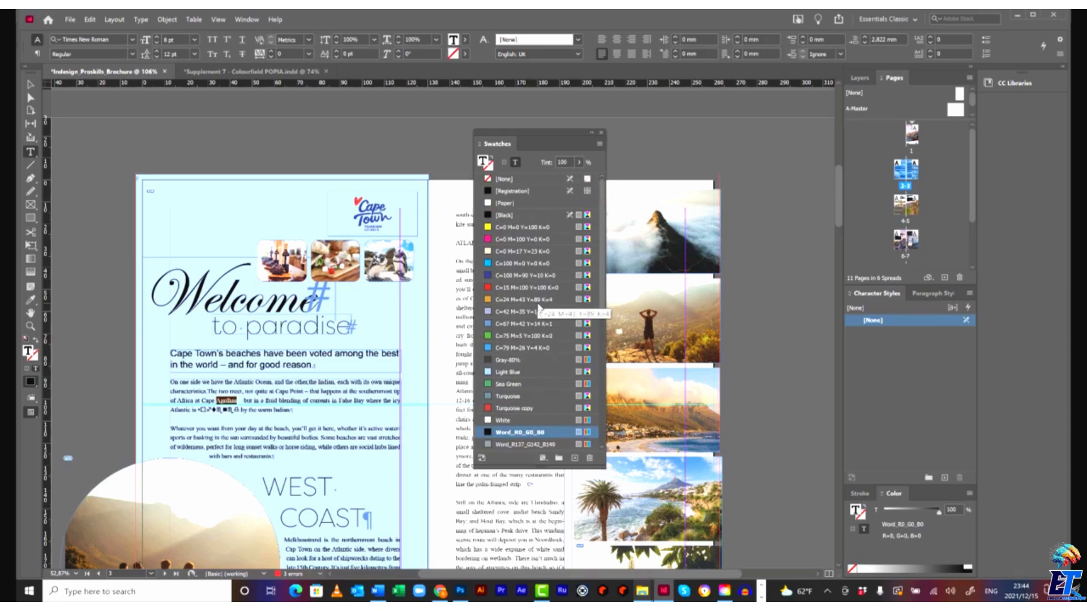
{"action": "scroll", "coordinate": [541, 309], "scroll_direction": "down", "scroll_amount": 3}
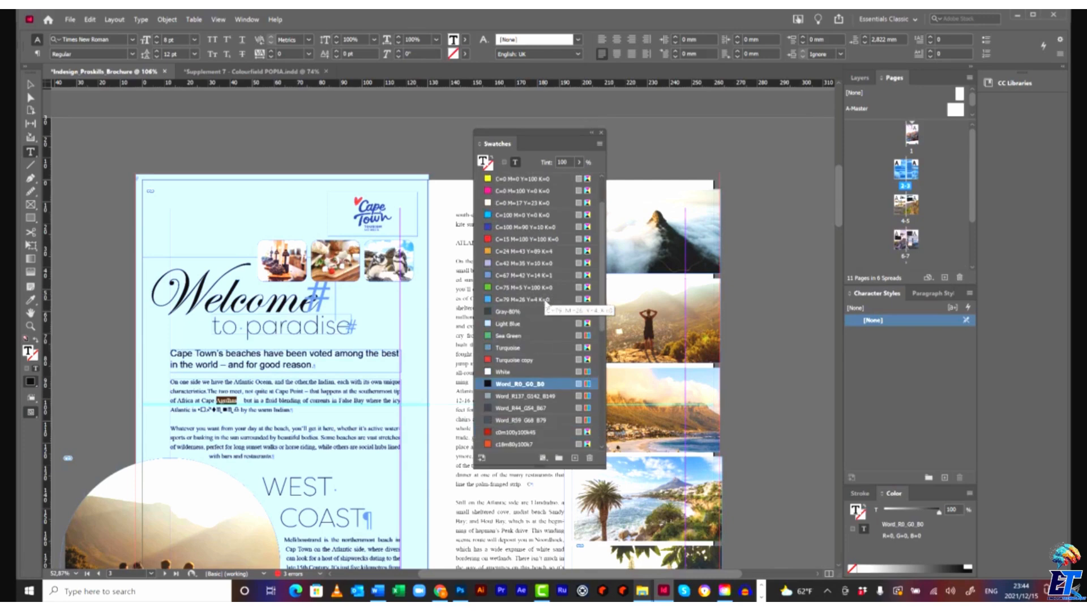
{"action": "scroll", "coordinate": [542, 339], "scroll_direction": "down", "scroll_amount": 2}
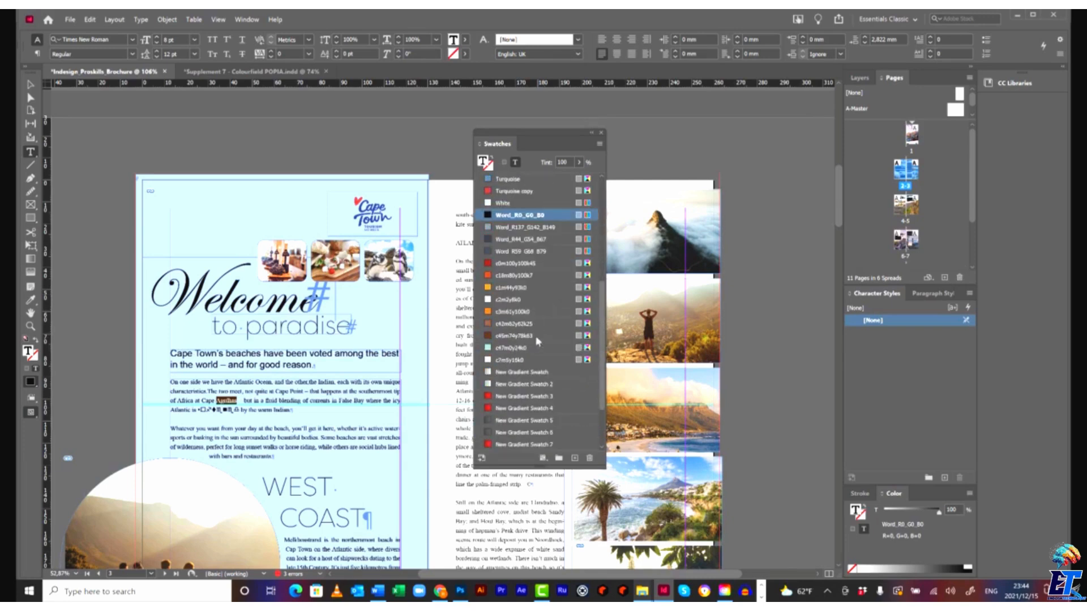
{"action": "scroll", "coordinate": [540, 339], "scroll_direction": "down", "scroll_amount": 3}
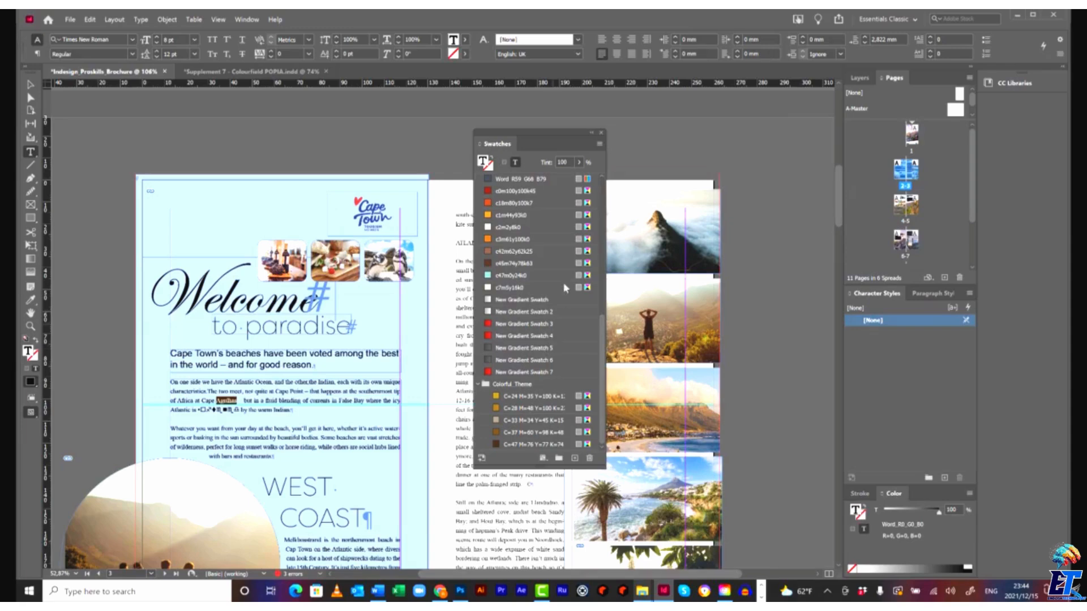
- Select all unused swatches, review them across the whole list, and undo the C=0 M=17 Y=23 K=0 colour applied to the highlighted word
{"action": "left_click", "coordinate": [599, 145]}
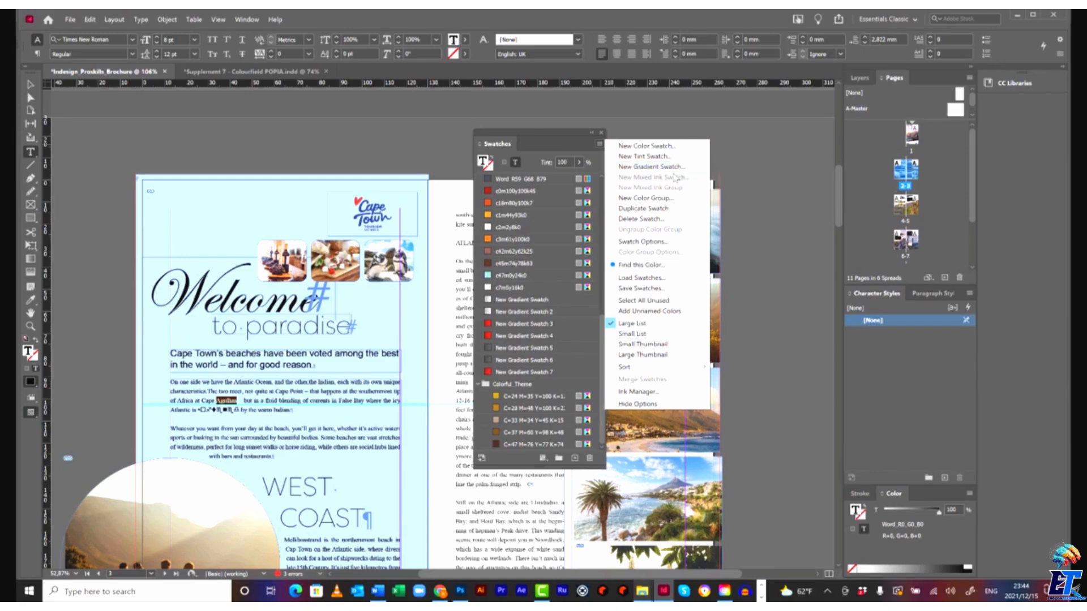
{"action": "left_click", "coordinate": [664, 301]}
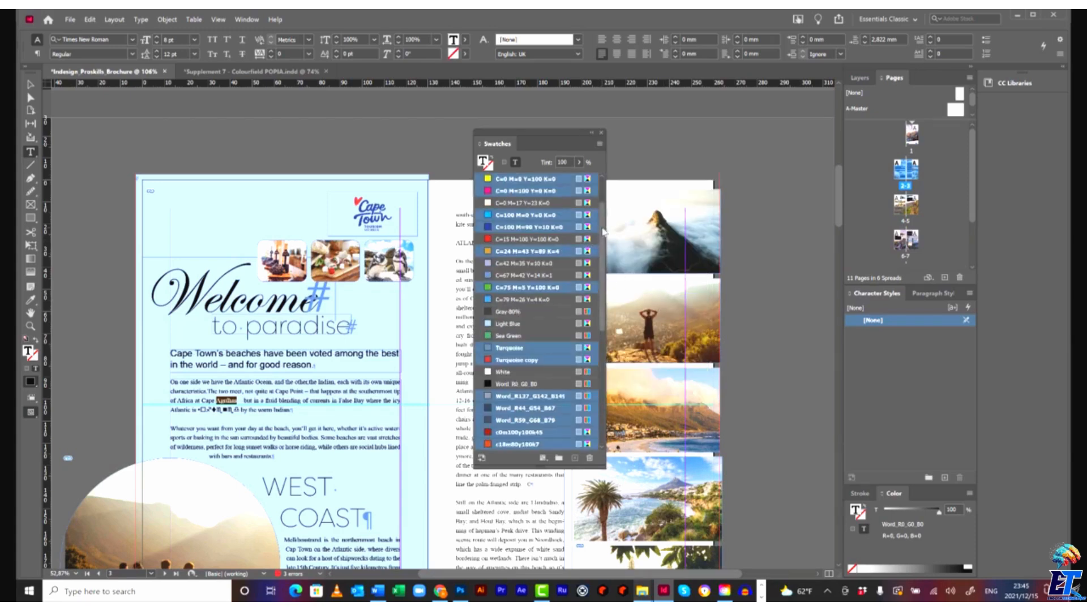
{"action": "scroll", "coordinate": [605, 215], "scroll_direction": "up", "scroll_amount": 2}
{"action": "scroll", "coordinate": [604, 238], "scroll_direction": "down", "scroll_amount": 10}
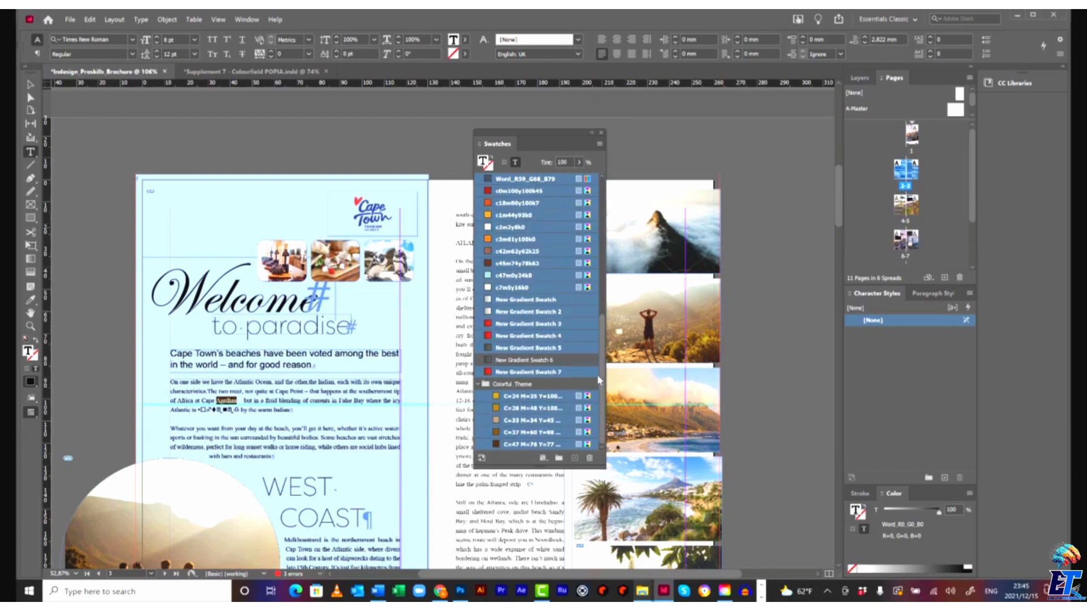
{"action": "scroll", "coordinate": [604, 266], "scroll_direction": "up", "scroll_amount": 8}
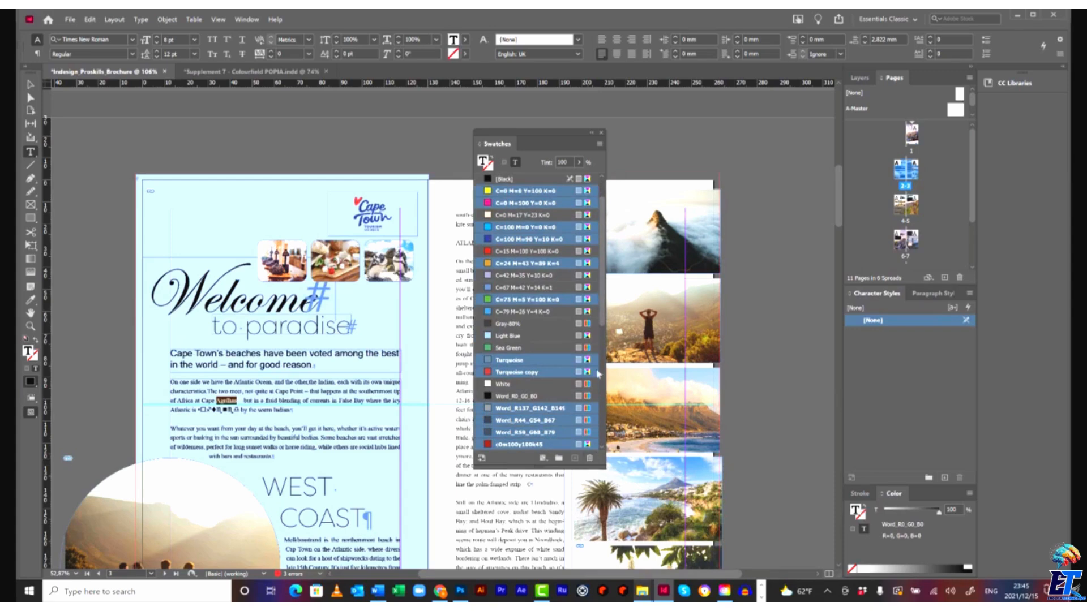
{"action": "scroll", "coordinate": [602, 194], "scroll_direction": "up", "scroll_amount": 3}
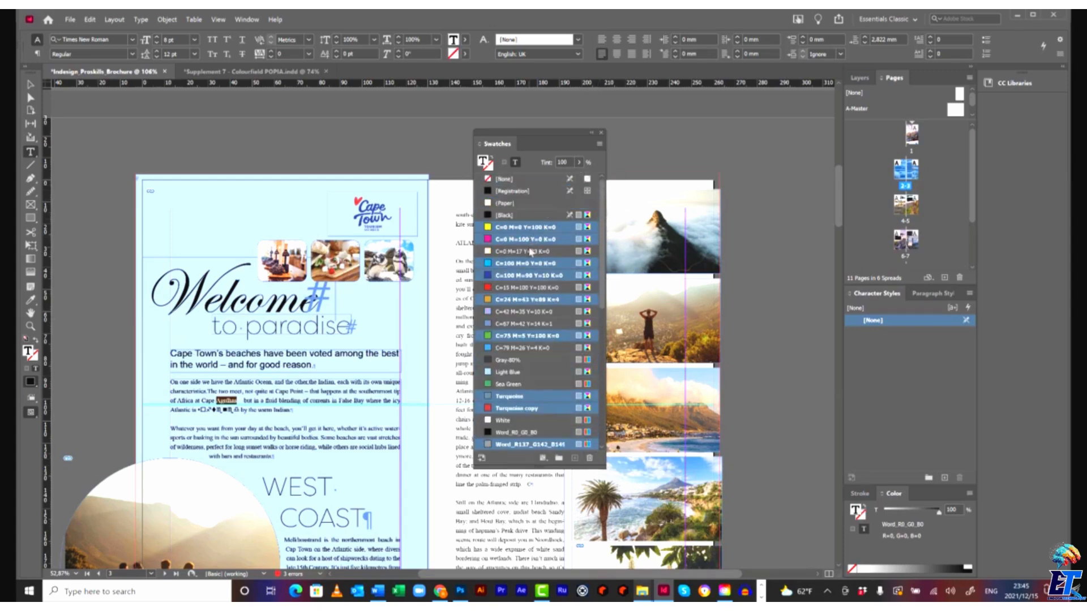
{"action": "left_click", "coordinate": [532, 251]}
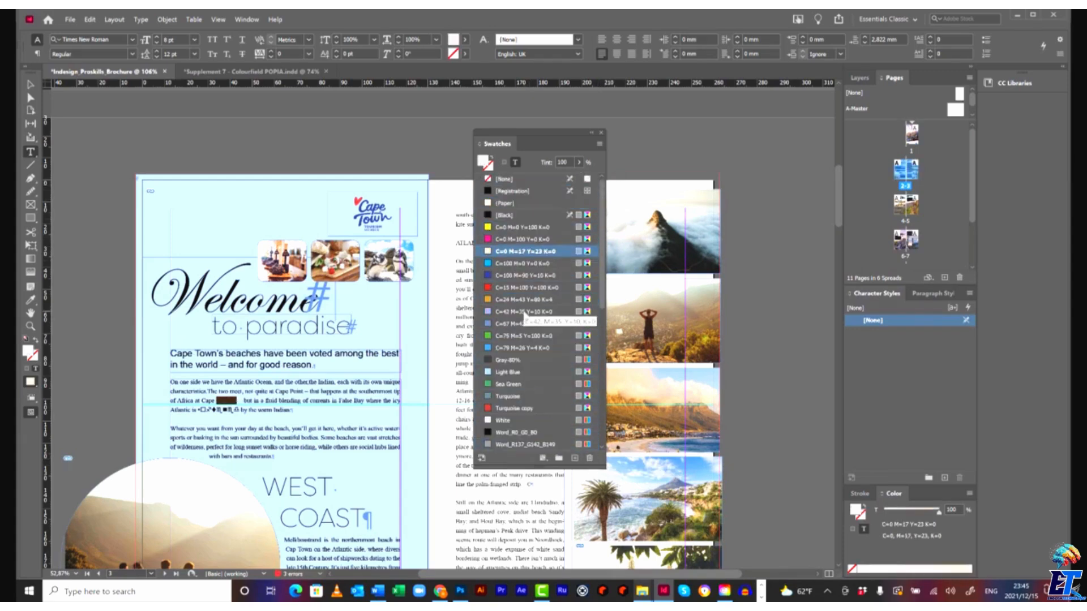
{"action": "key", "text": "ctrl+z"}
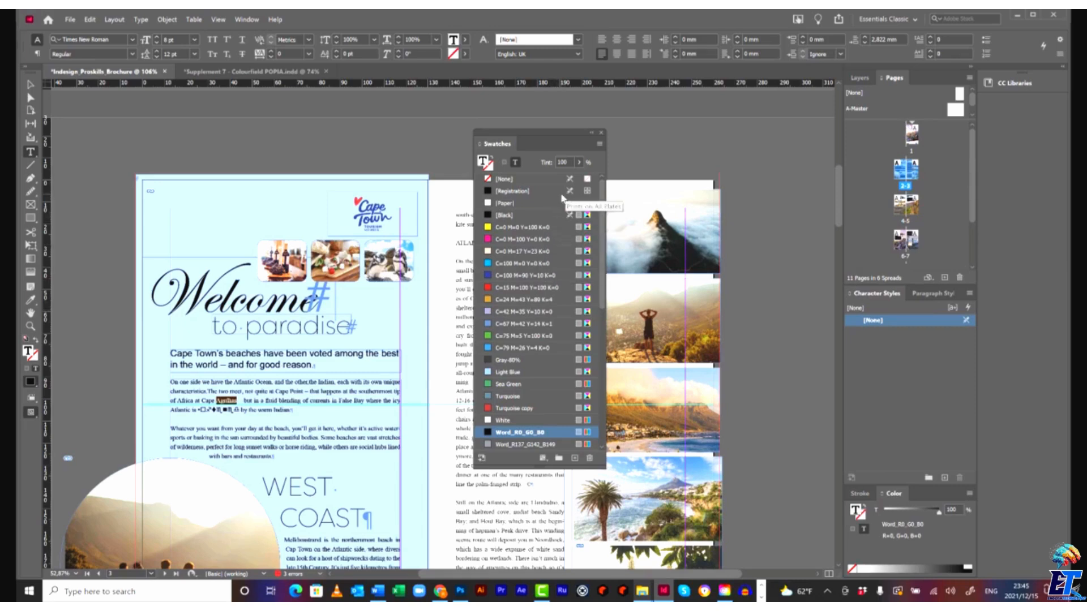
- Load the swatches from Supplement 7 - Colourfield POPIA.indd into the brochure, then dock the Swatches panel back beside Color and Stroke
{"action": "left_click", "coordinate": [599, 145]}
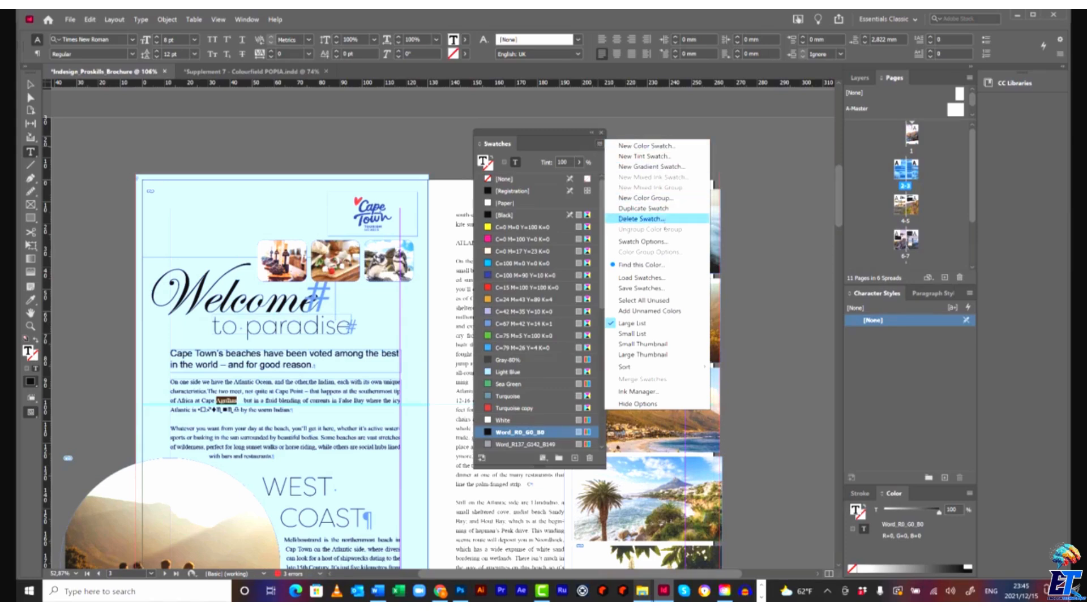
{"action": "left_click", "coordinate": [639, 278]}
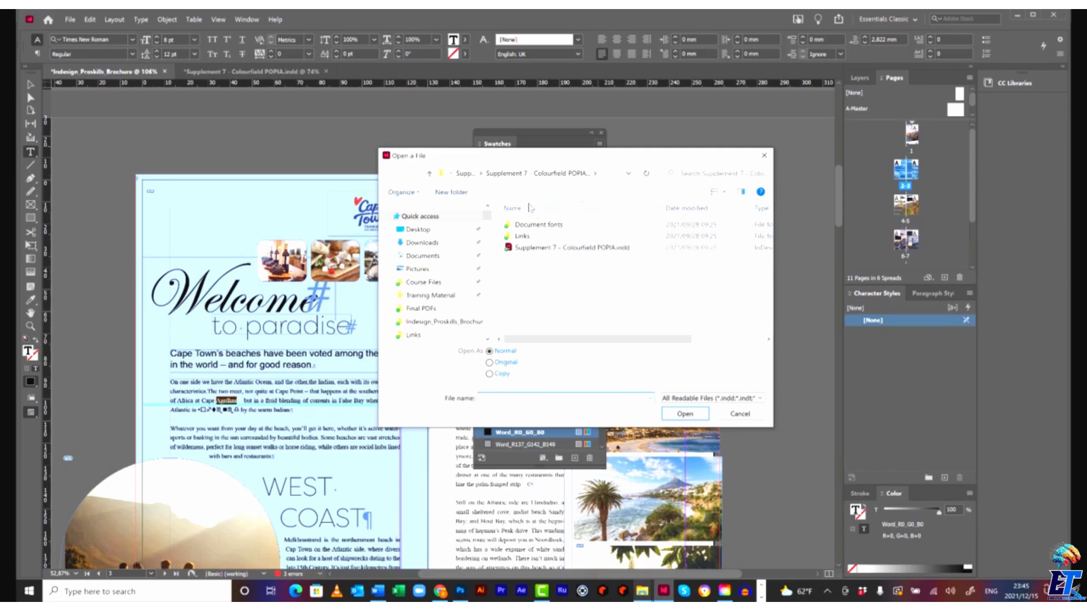
{"action": "left_click", "coordinate": [532, 249]}
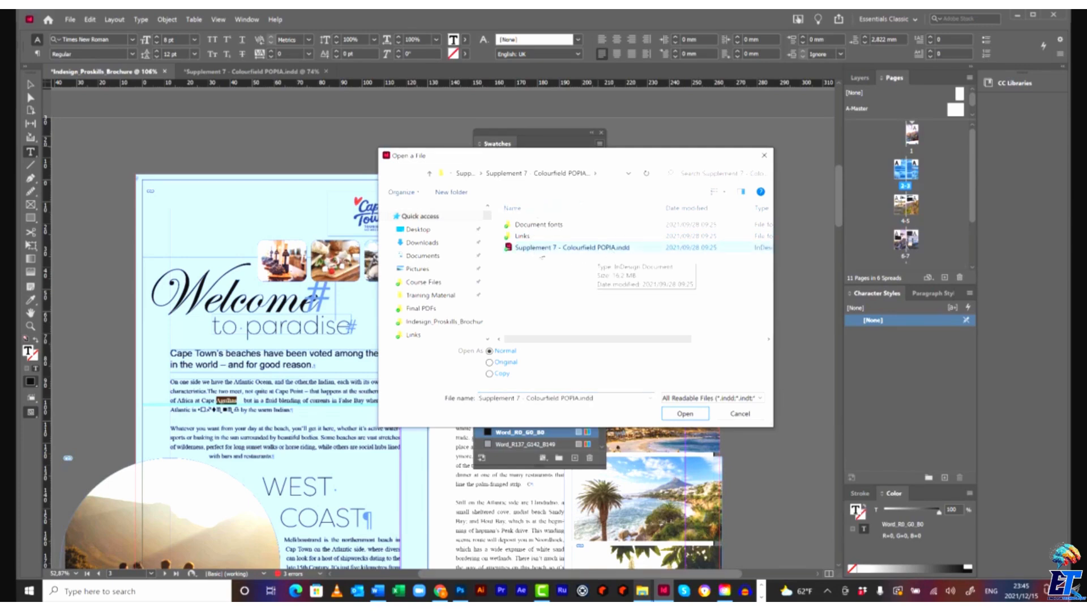
{"action": "left_click", "coordinate": [680, 414]}
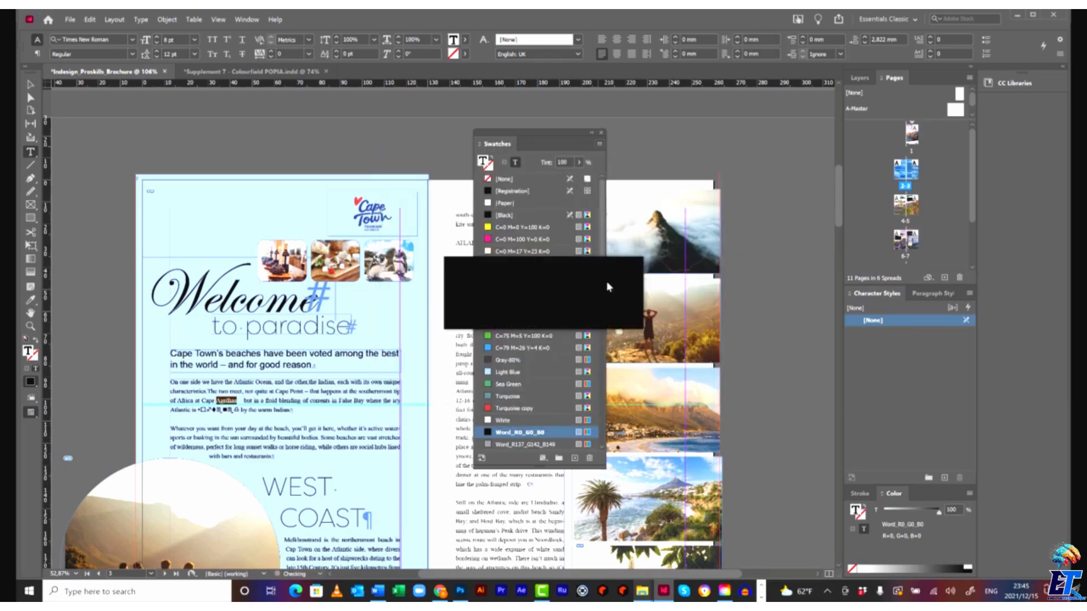
{"action": "left_click", "coordinate": [612, 312]}
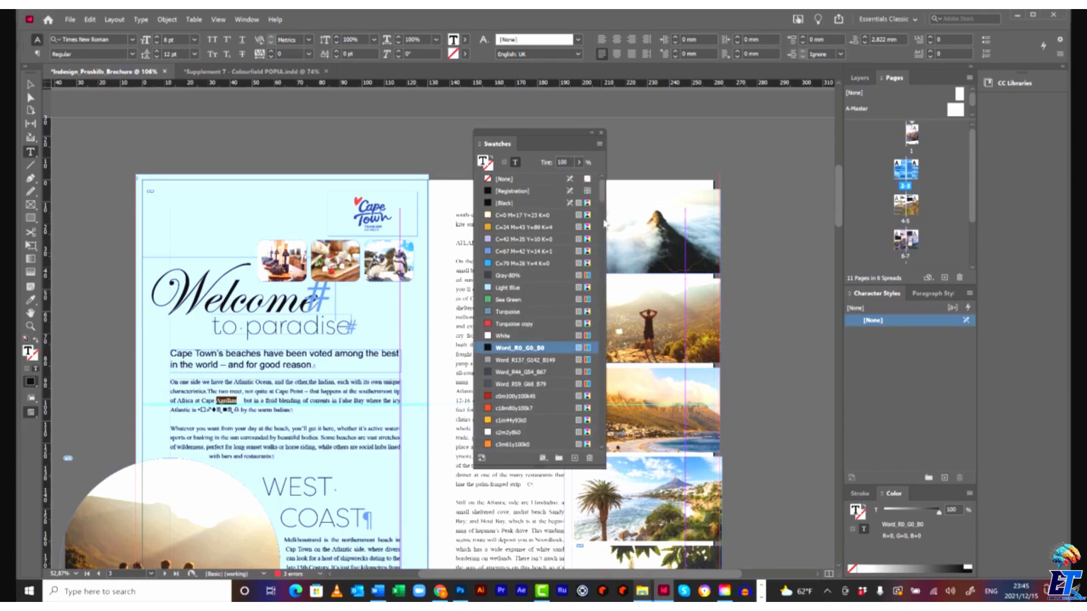
{"action": "left_click_drag", "start_coordinate": [602, 198], "coordinate": [598, 468]}
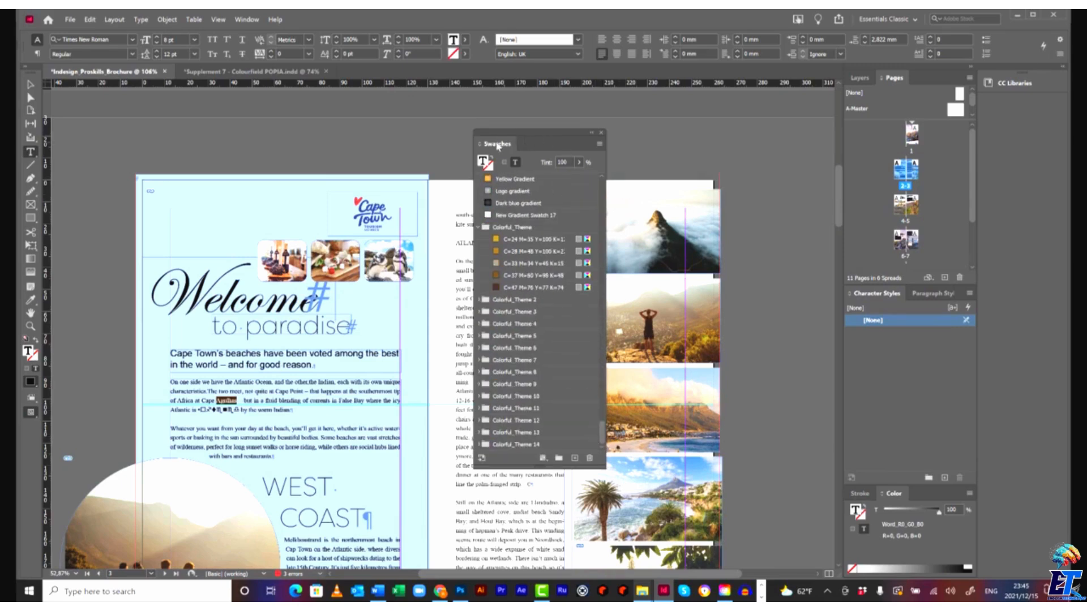
{"action": "mouse_move", "coordinate": [498, 146]}
{"action": "left_mouse_down"}
{"action": "mouse_move", "coordinate": [915, 445]}
{"action": "mouse_move", "coordinate": [932, 497]}
{"action": "mouse_move", "coordinate": [930, 487]}
{"action": "left_mouse_up"}
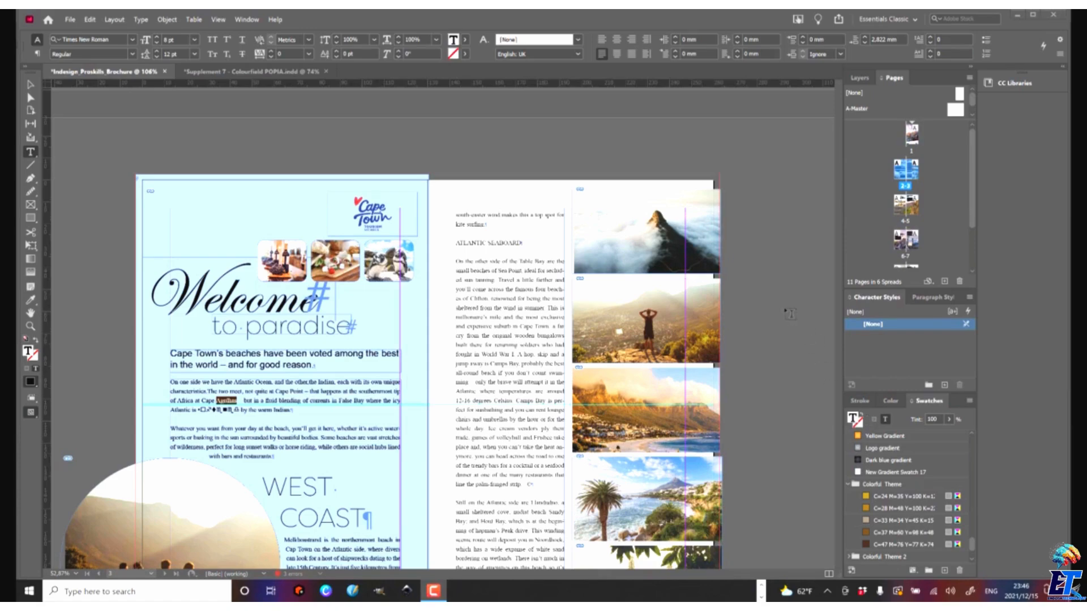
- Look through the brochure's spreads to page 10 and examine the Final Exercise list and the empty space below it
{"action": "scroll", "coordinate": [790, 313], "scroll_direction": "down", "scroll_amount": 10}
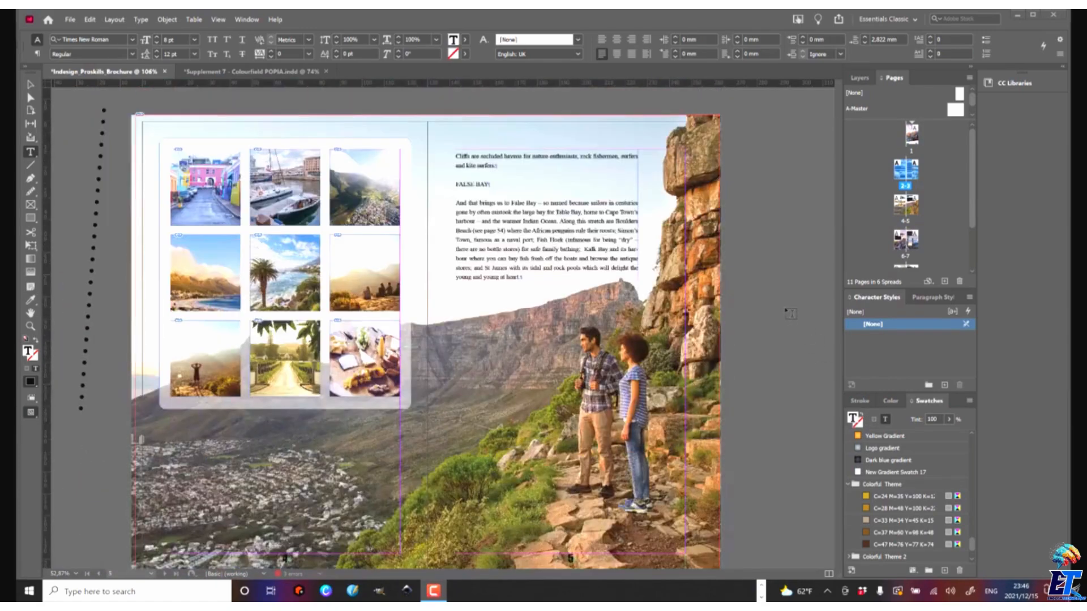
{"action": "scroll", "coordinate": [790, 313], "scroll_direction": "up", "scroll_amount": 2}
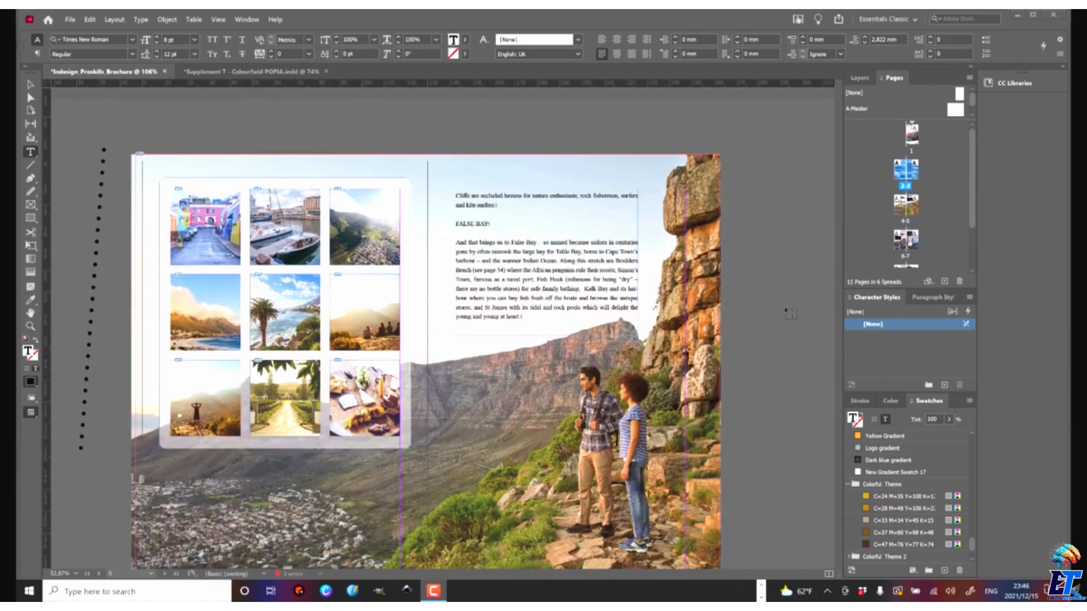
{"action": "scroll", "coordinate": [790, 313], "scroll_direction": "down", "scroll_amount": 10}
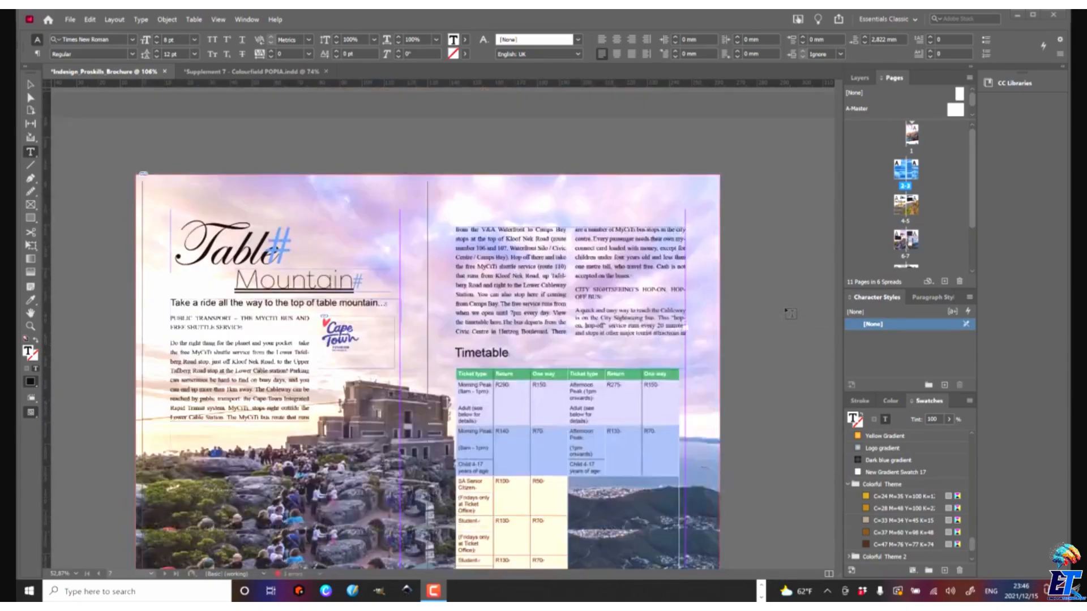
{"action": "scroll", "coordinate": [790, 313], "scroll_direction": "down", "scroll_amount": 15}
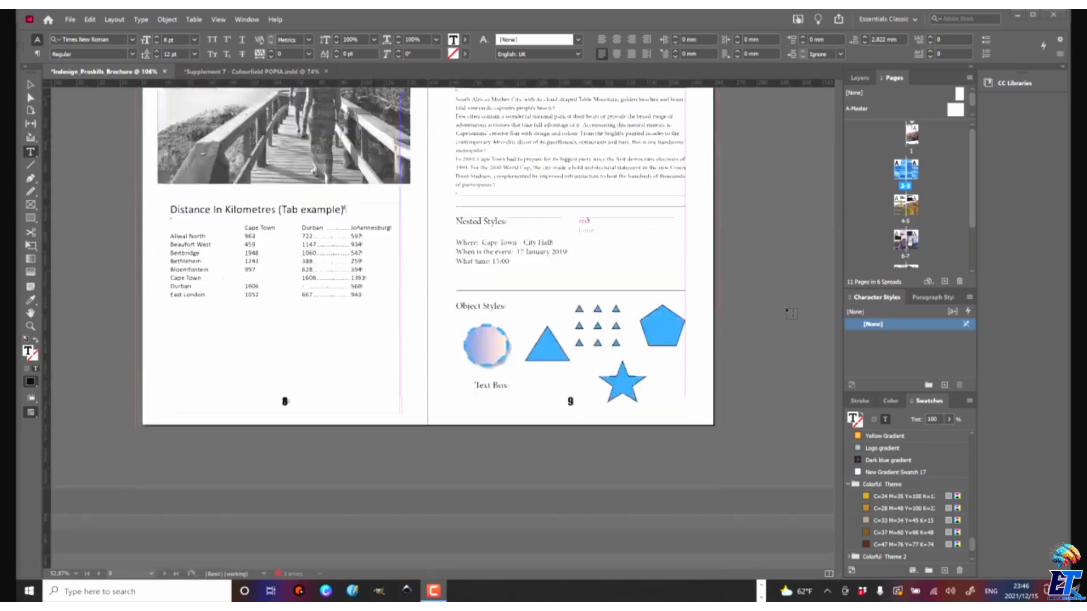
{"action": "scroll", "coordinate": [792, 313], "scroll_direction": "down", "scroll_amount": 8}
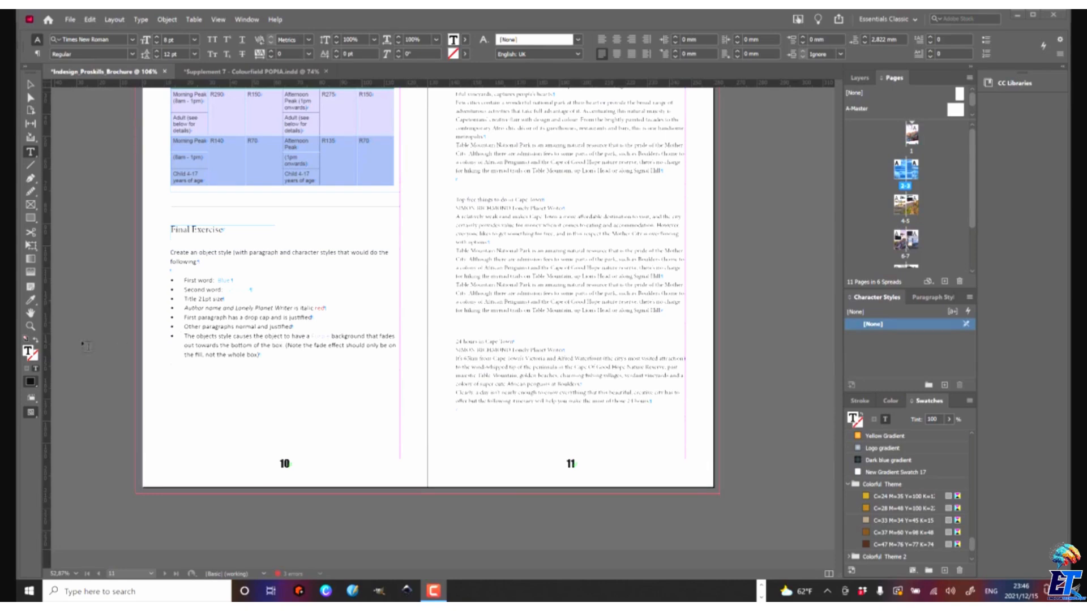
{"action": "key", "text": "z"}
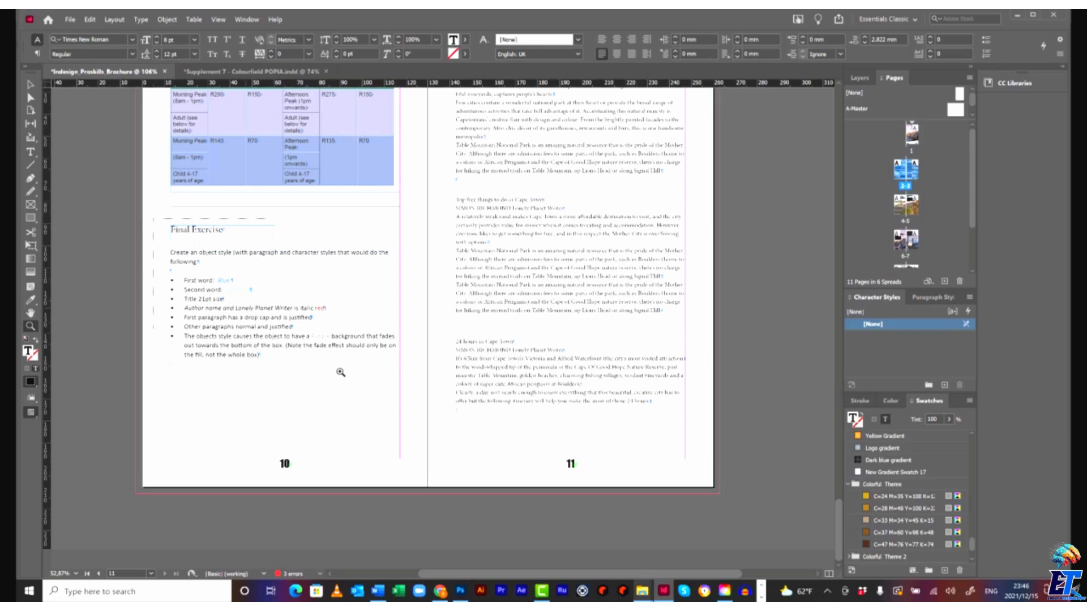
{"action": "left_click_drag", "start_coordinate": [341, 372], "coordinate": [411, 397]}
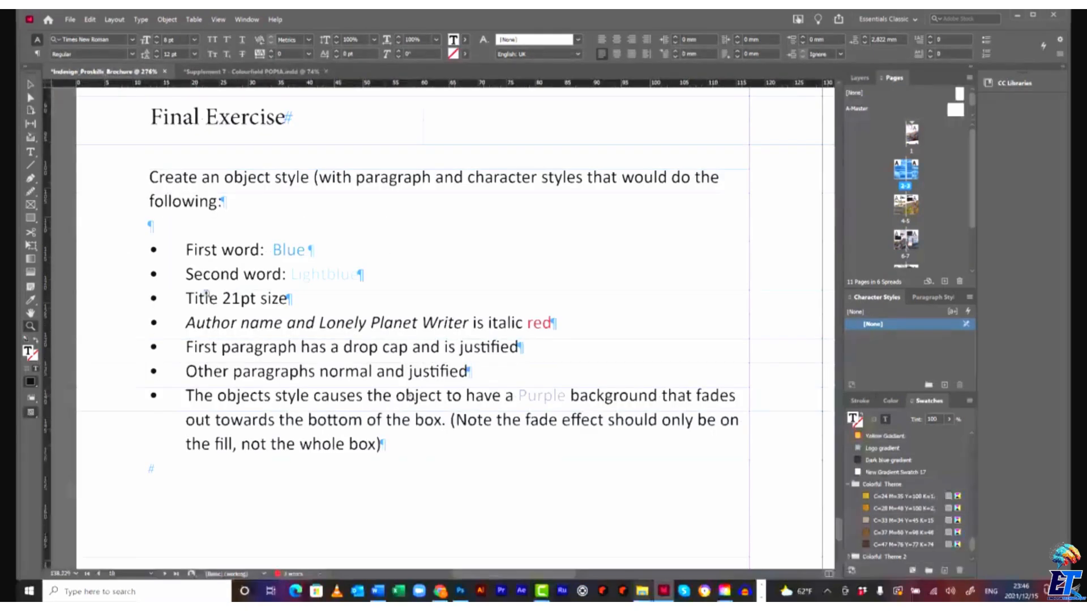
{"action": "left_click", "coordinate": [32, 152]}
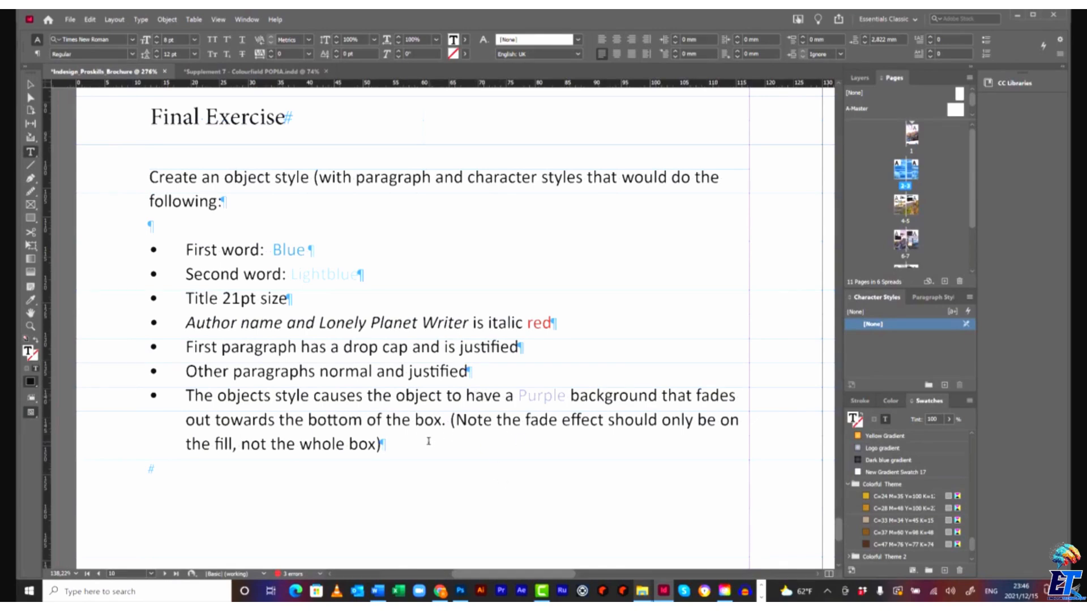
{"action": "scroll", "coordinate": [429, 441], "scroll_direction": "down", "scroll_amount": 5}
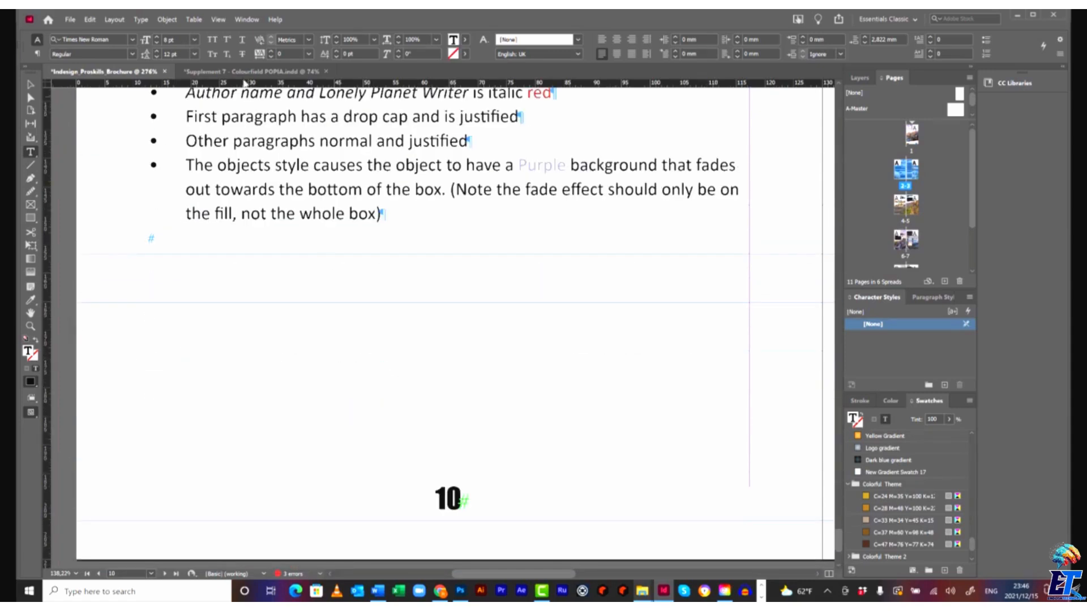
- Hide the baseline grid in the brochure
{"action": "left_click", "coordinate": [218, 20]}
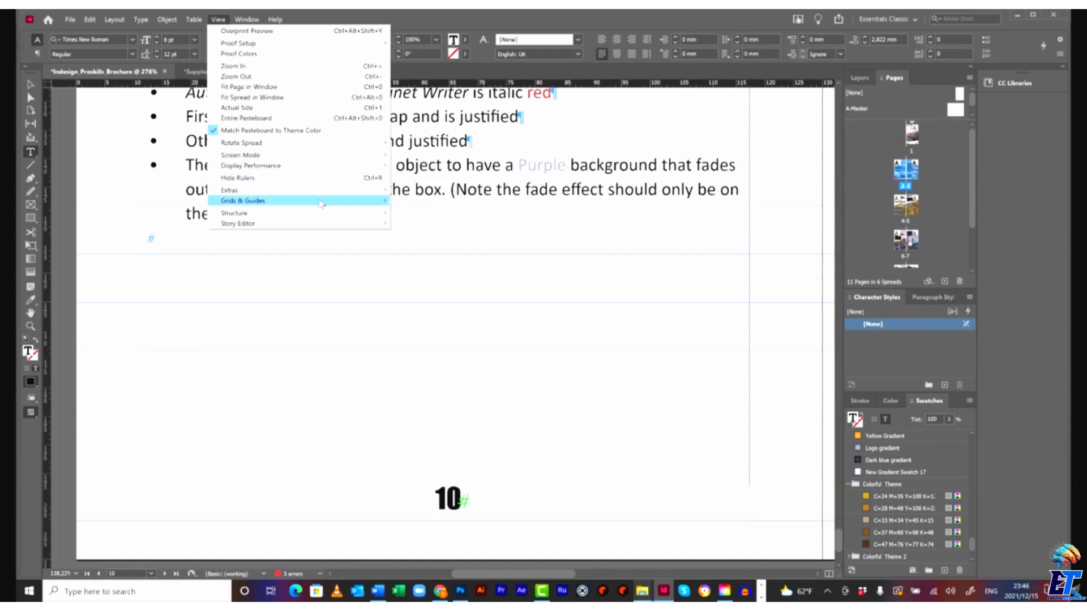
{"action": "mouse_move", "coordinate": [321, 203]}
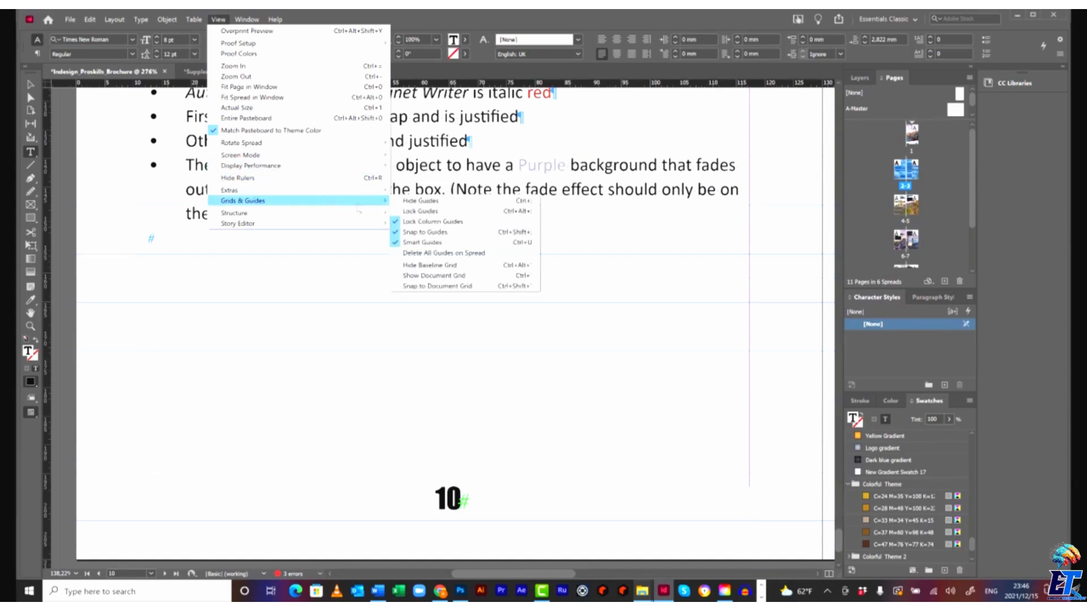
{"action": "left_click", "coordinate": [450, 276]}
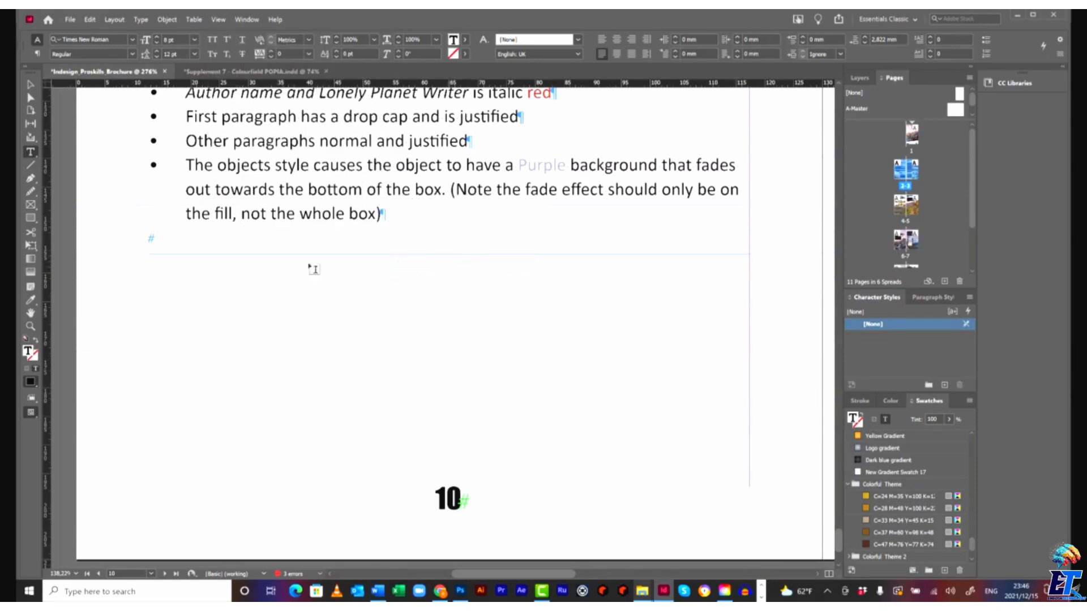
- Create a text frame about 81 × 37 mm below the Final Exercise on page 10, with the lines Option 1, Option 2 and Option 3
{"action": "left_click_drag", "start_coordinate": [151, 279], "coordinate": [612, 486]}
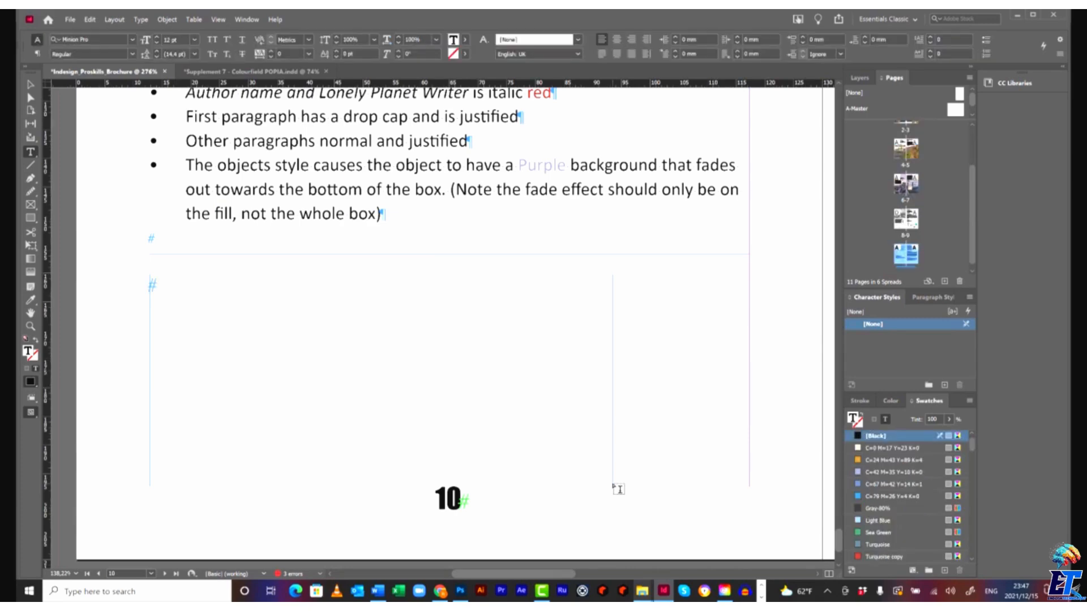
{"action": "type", "text": "Option 1"}
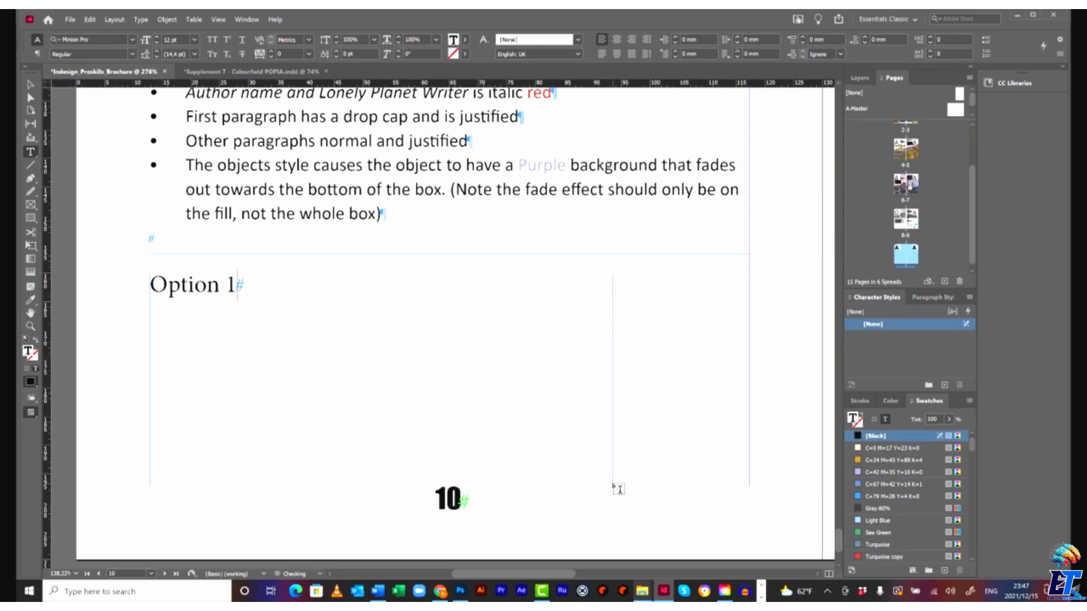
{"action": "key", "text": "Return"}
{"action": "type", "text": "Option 2"}
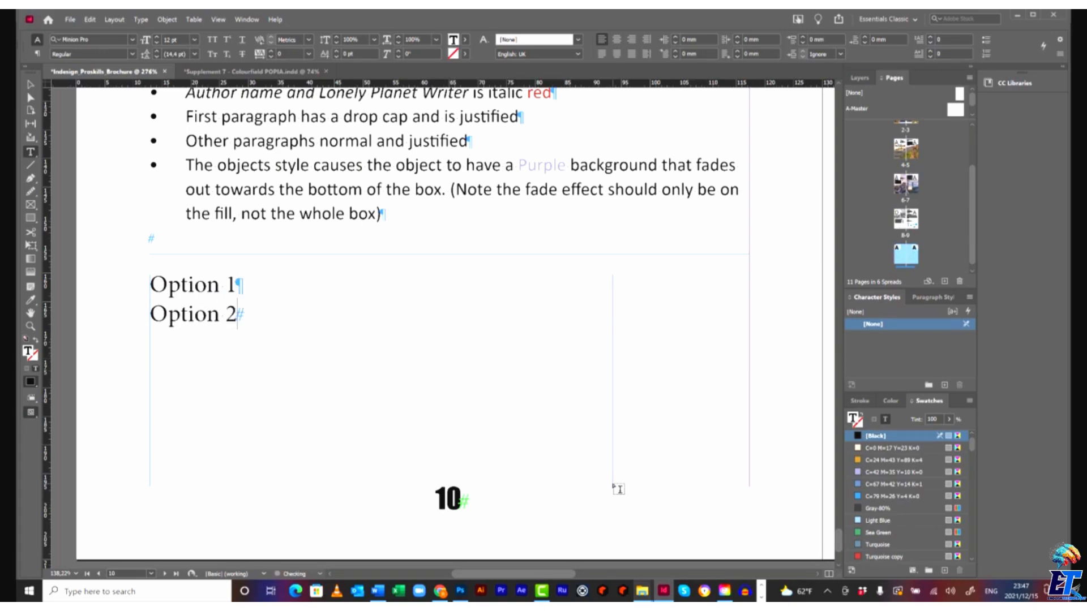
{"action": "key", "text": "Return"}
{"action": "type", "text": "Option 3"}
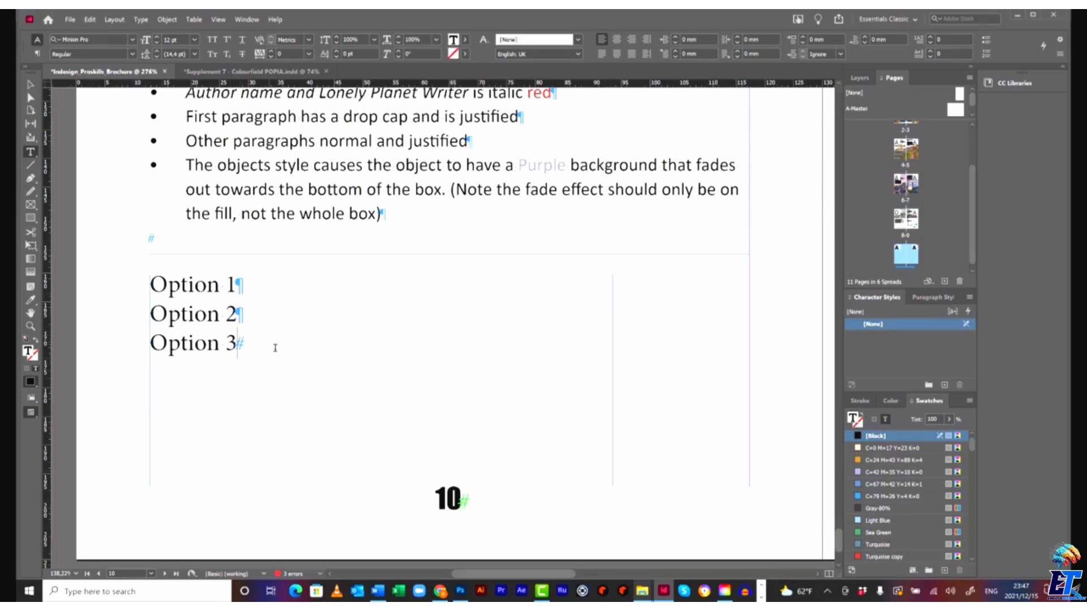
- Format the three option lines as a bulleted list, and change it to a numbered list
{"action": "left_click_drag", "start_coordinate": [250, 343], "coordinate": [143, 282]}
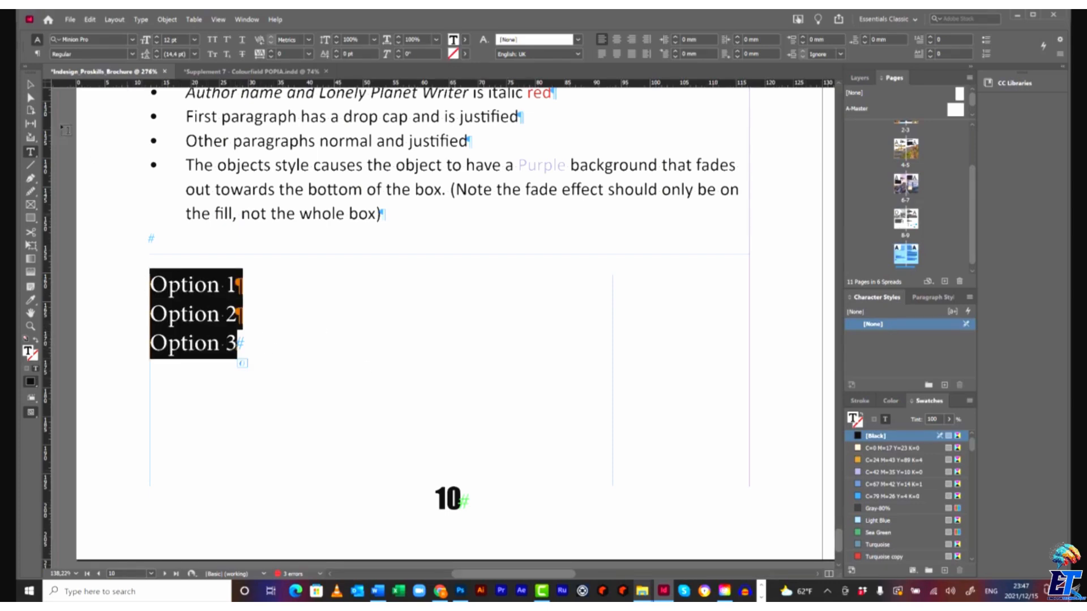
{"action": "left_click", "coordinate": [37, 54]}
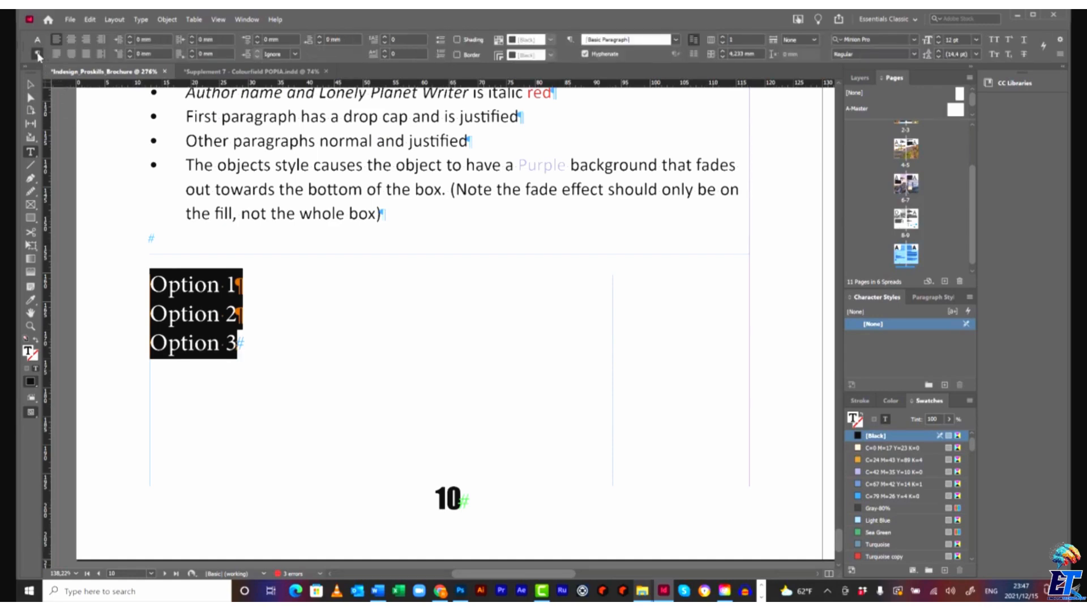
{"action": "left_click", "coordinate": [440, 41]}
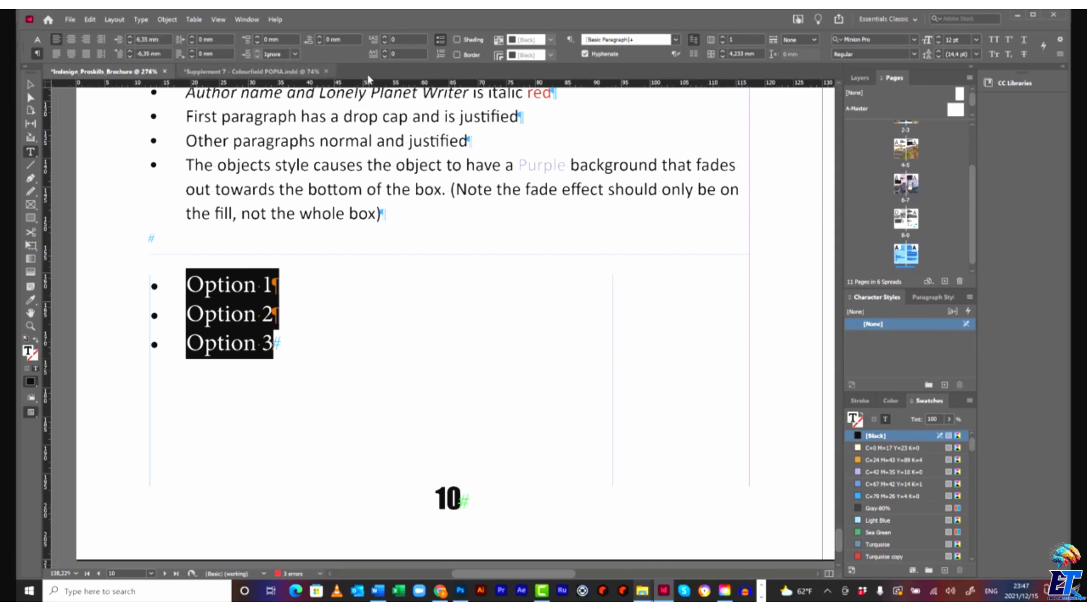
{"action": "left_click", "coordinate": [439, 55]}
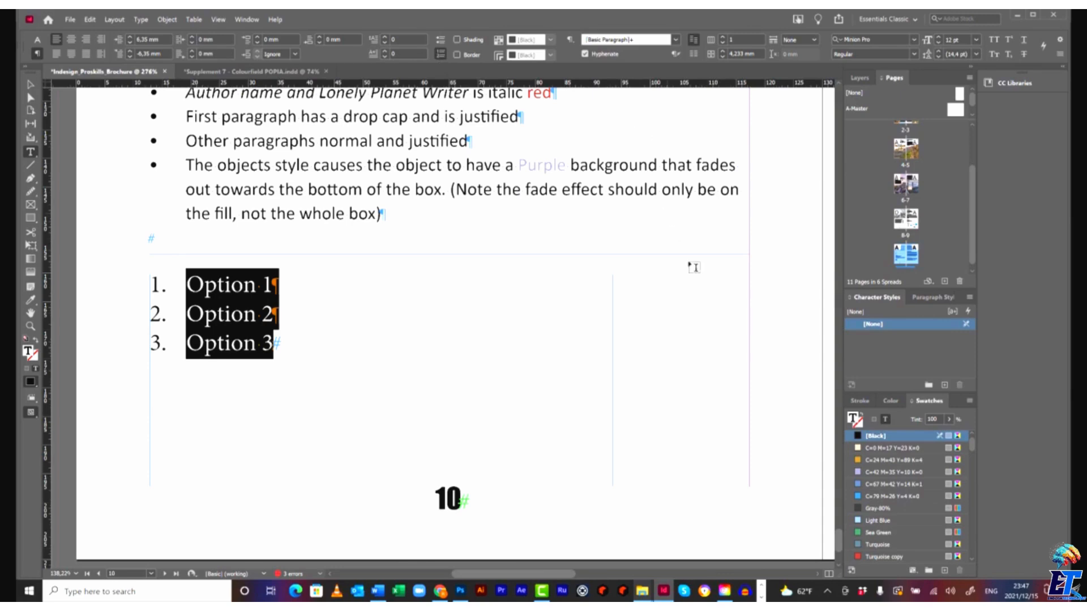
- Return to the spread of pages 2–3 and examine how the body text runs through its frames and onto page 5
{"action": "left_click", "coordinate": [31, 84]}
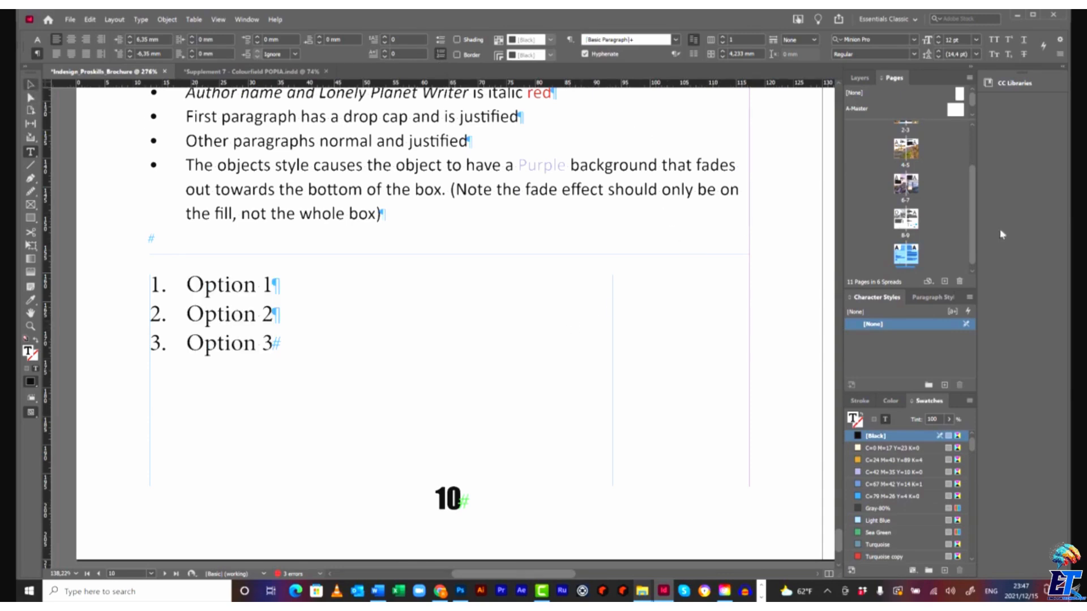
{"action": "scroll", "coordinate": [914, 187], "scroll_direction": "up", "scroll_amount": 2}
{"action": "double_click", "coordinate": [914, 176]}
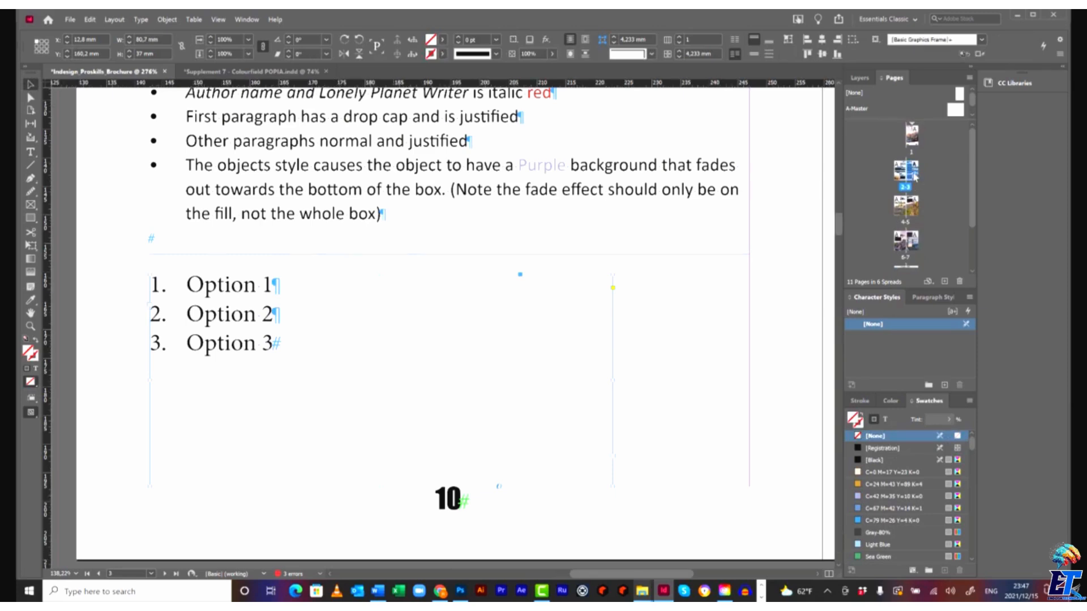
{"action": "key", "text": "ctrl+0"}
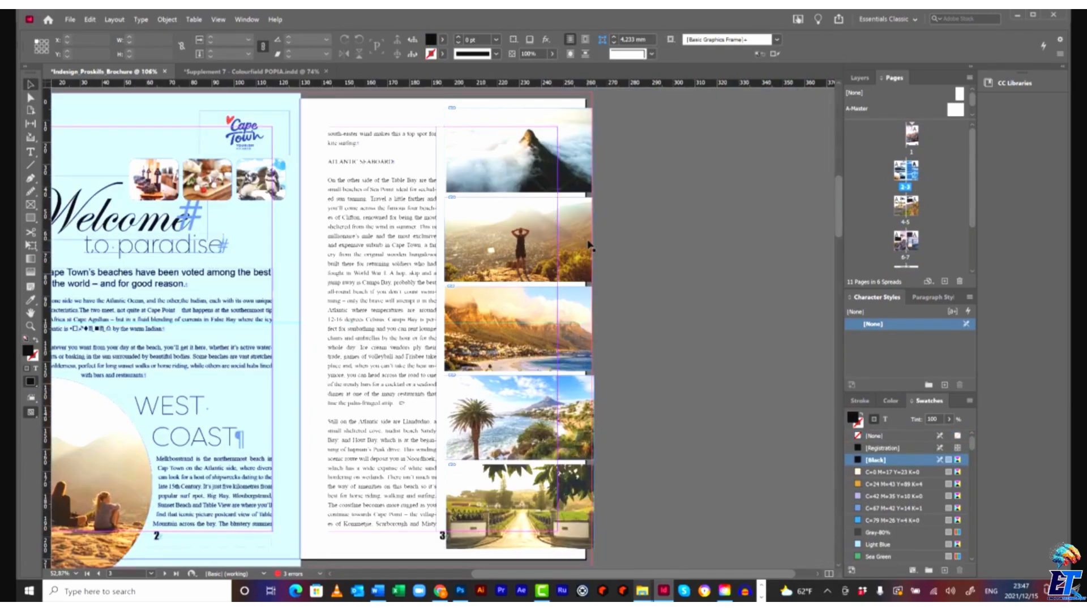
{"action": "left_click_drag", "start_coordinate": [620, 575], "coordinate": [571, 576]}
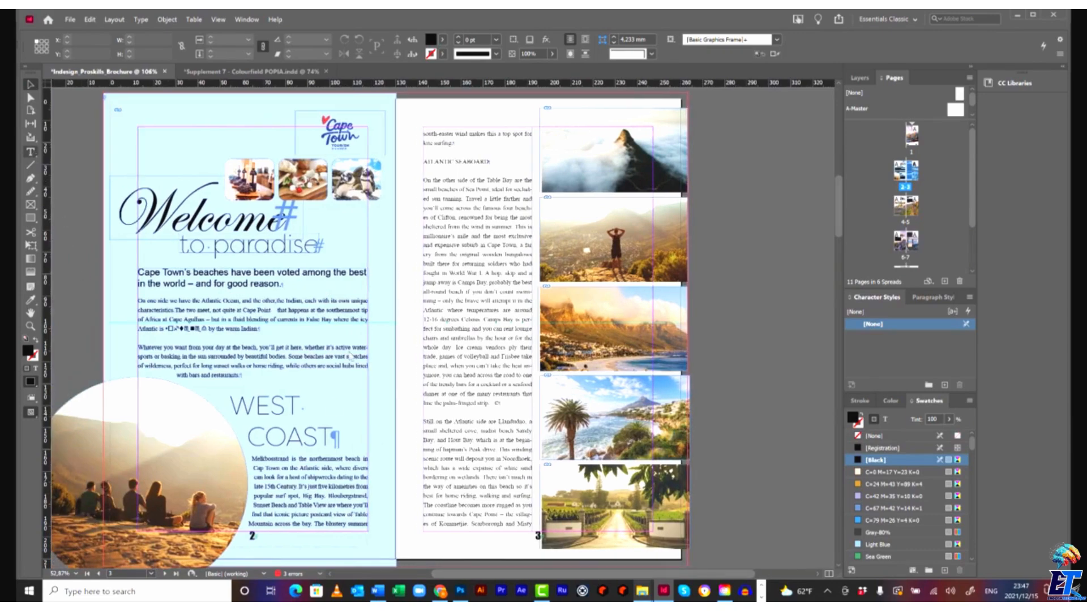
{"action": "left_click", "coordinate": [427, 246]}
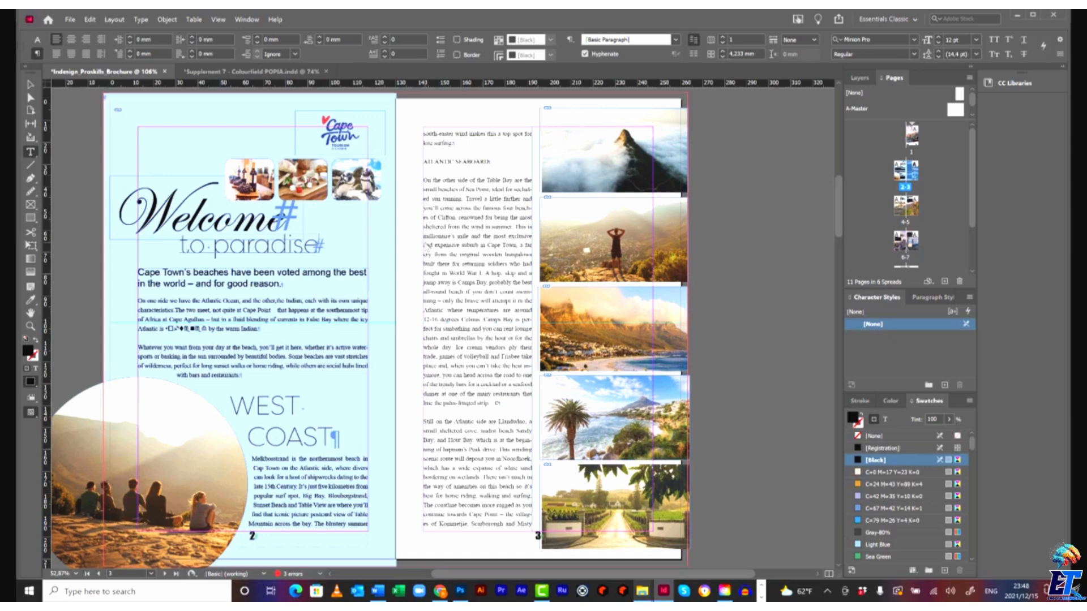
{"action": "left_click_drag", "start_coordinate": [479, 292], "coordinate": [498, 347]}
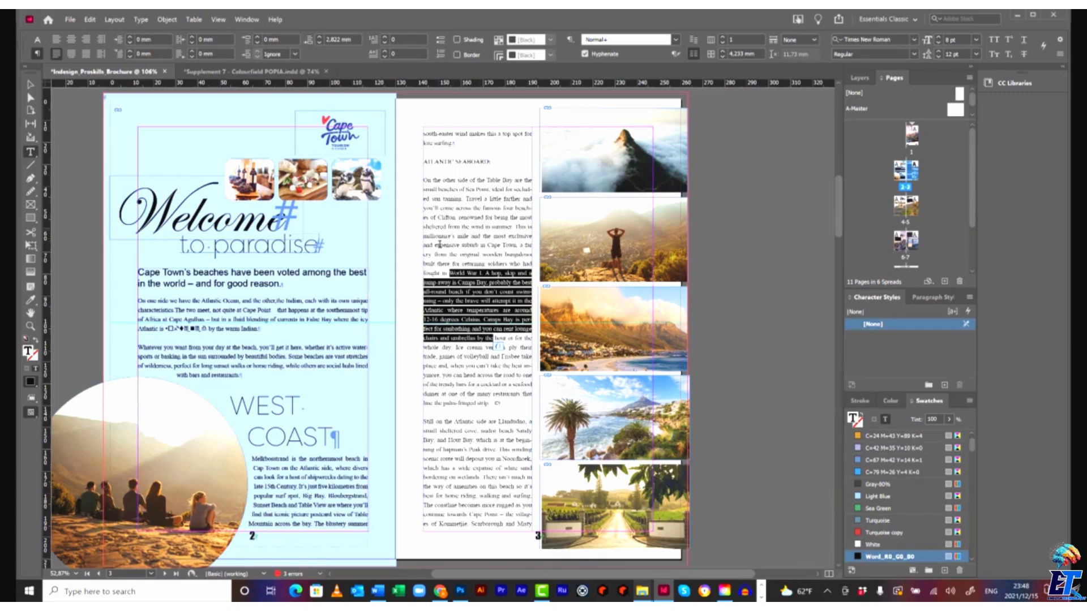
{"action": "left_click", "coordinate": [250, 307]}
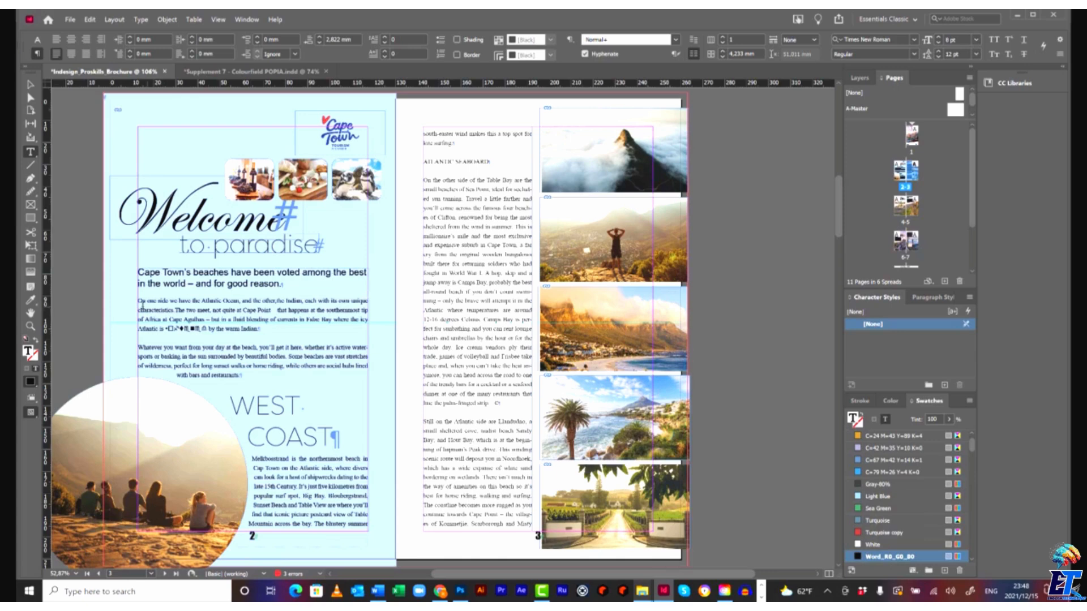
{"action": "left_click_drag", "start_coordinate": [139, 301], "coordinate": [357, 511]}
{"action": "left_click", "coordinate": [31, 86]}
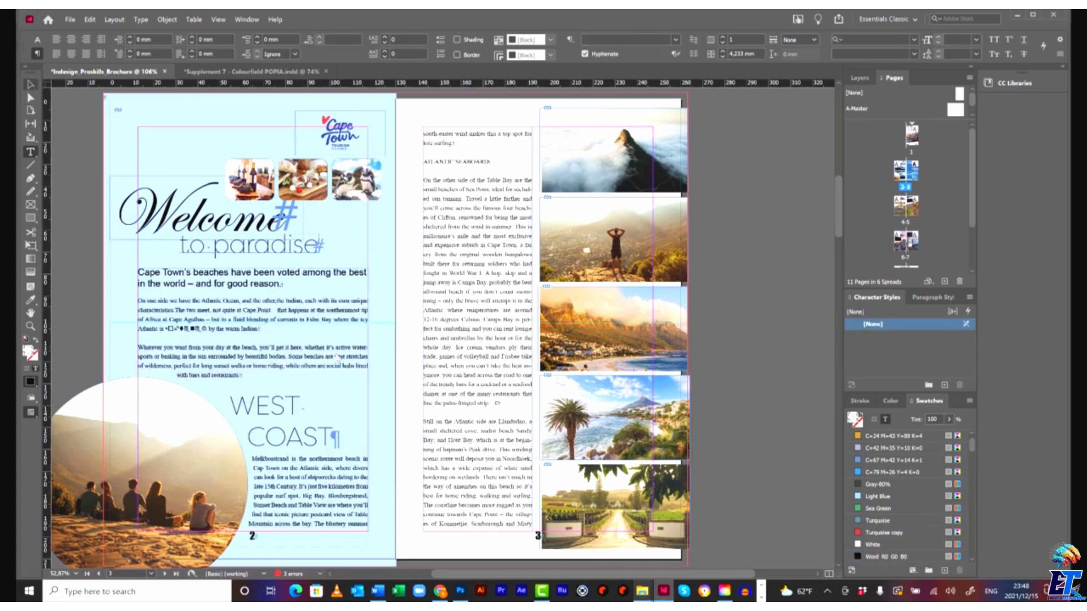
{"action": "scroll", "coordinate": [457, 385], "scroll_direction": "down", "scroll_amount": 5}
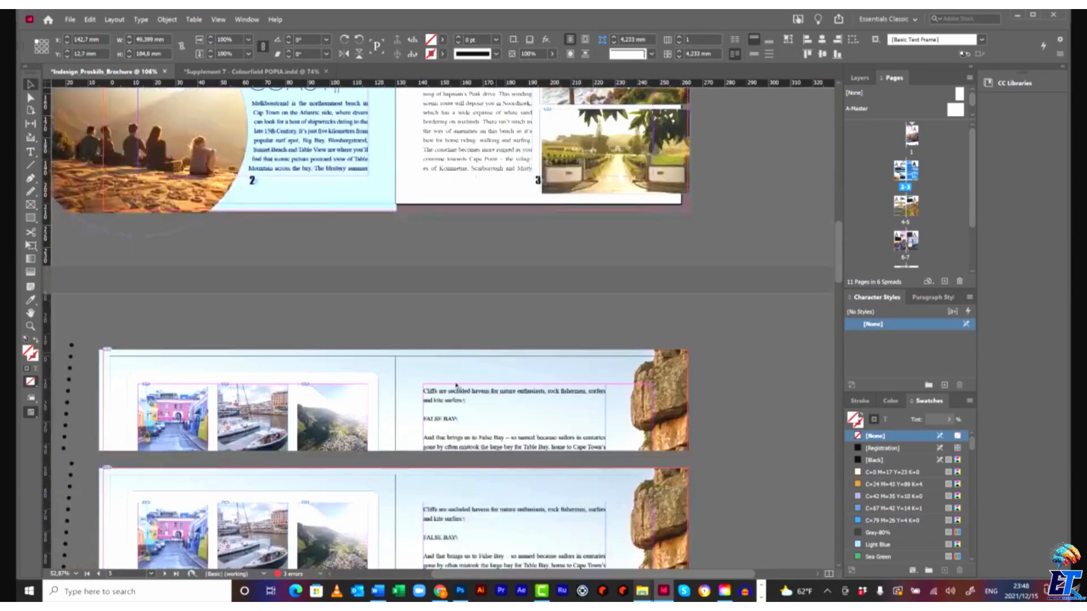
{"action": "scroll", "coordinate": [456, 385], "scroll_direction": "down", "scroll_amount": 2}
{"action": "scroll", "coordinate": [505, 354], "scroll_direction": "up", "scroll_amount": 2}
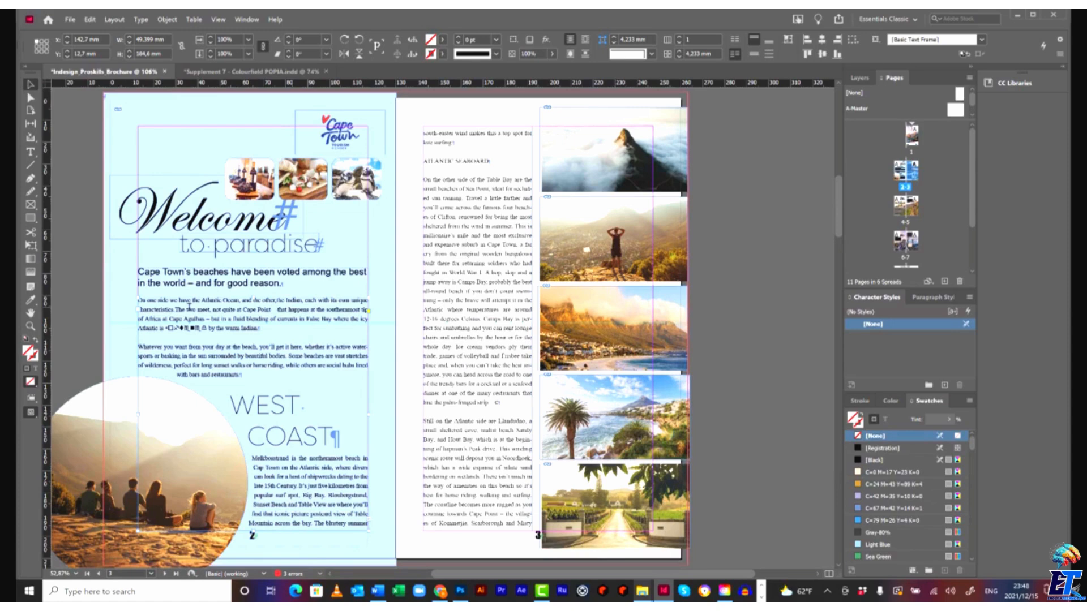
- Open the page 2 body text beginning "On one side we have" in the Story Editor, reposition its window and look through the story
{"action": "double_click", "coordinate": [189, 307]}
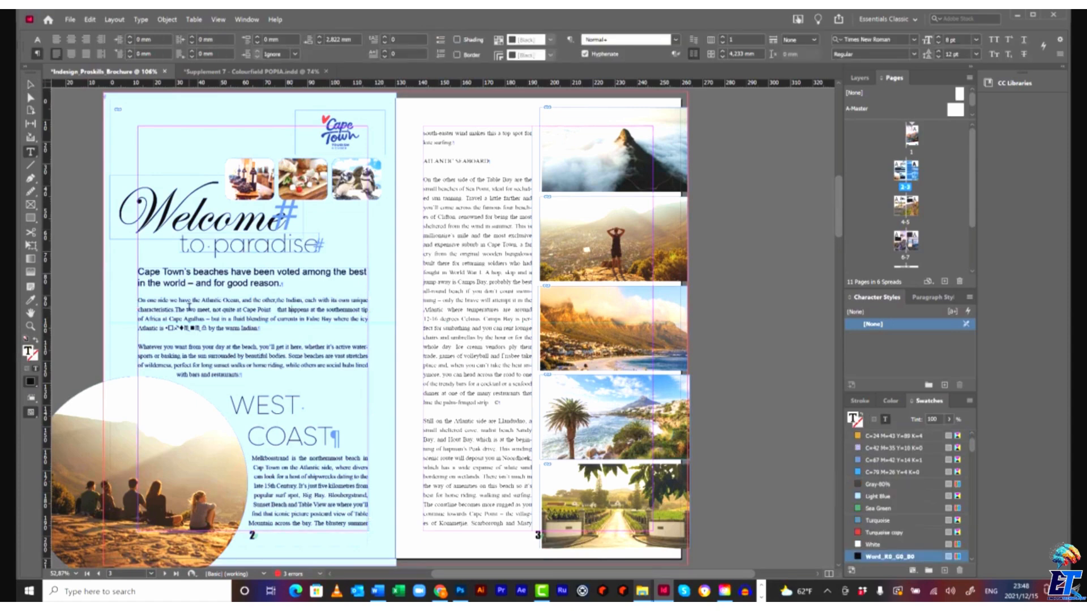
{"action": "left_click", "coordinate": [89, 21]}
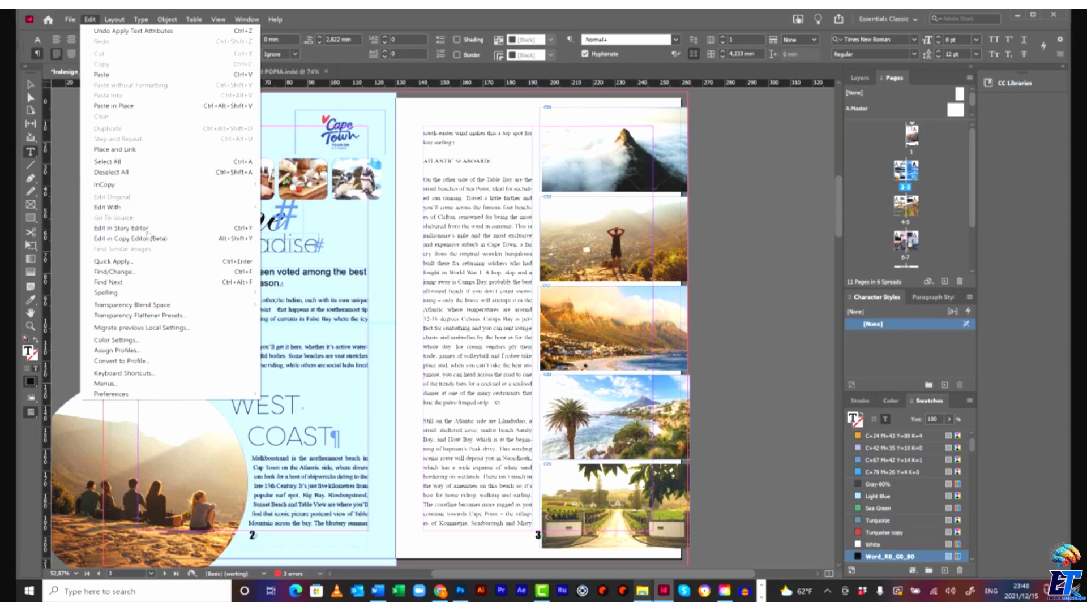
{"action": "left_click", "coordinate": [149, 229]}
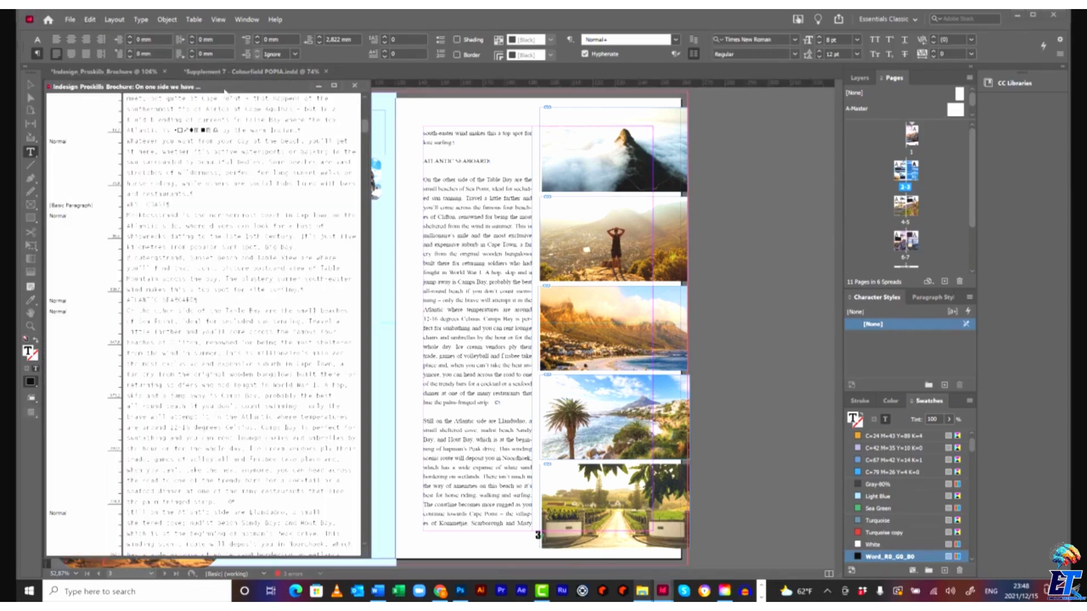
{"action": "left_click_drag", "start_coordinate": [226, 88], "coordinate": [358, 97]}
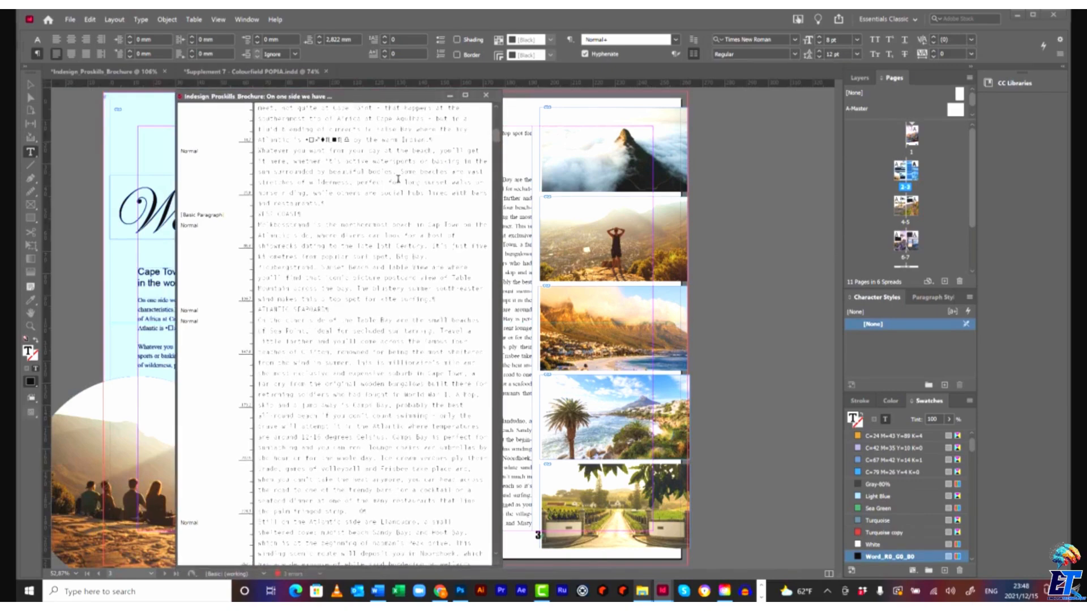
{"action": "scroll", "coordinate": [398, 179], "scroll_direction": "down", "scroll_amount": 3}
{"action": "scroll", "coordinate": [492, 203], "scroll_direction": "down", "scroll_amount": 2}
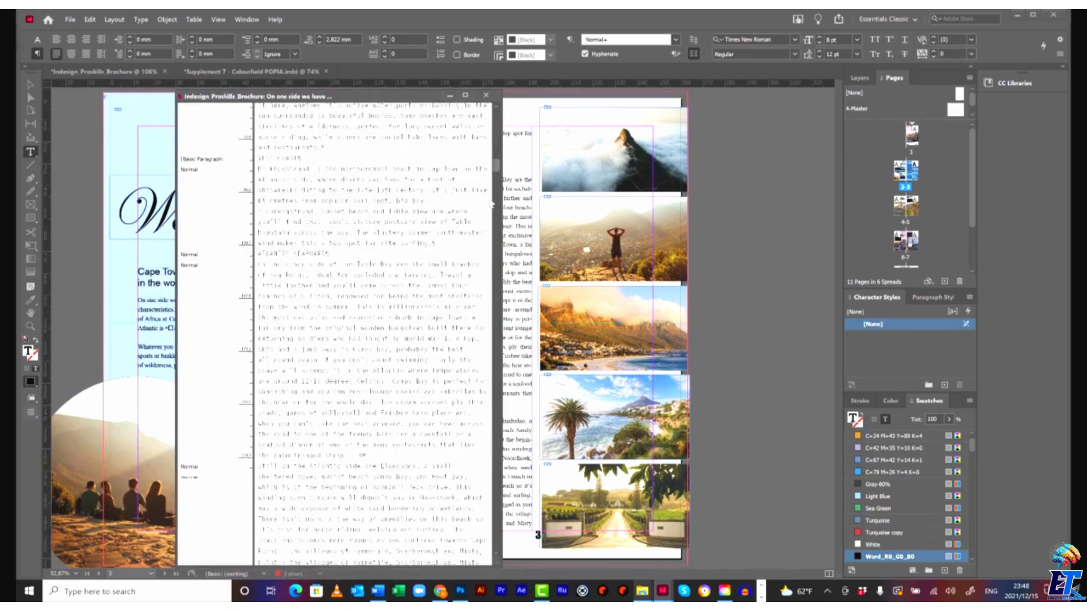
- Look through the story, and delete the word "amenities" from the sentence beginning "There isn't much in the way of"
{"action": "scroll", "coordinate": [492, 203], "scroll_direction": "down", "scroll_amount": 10}
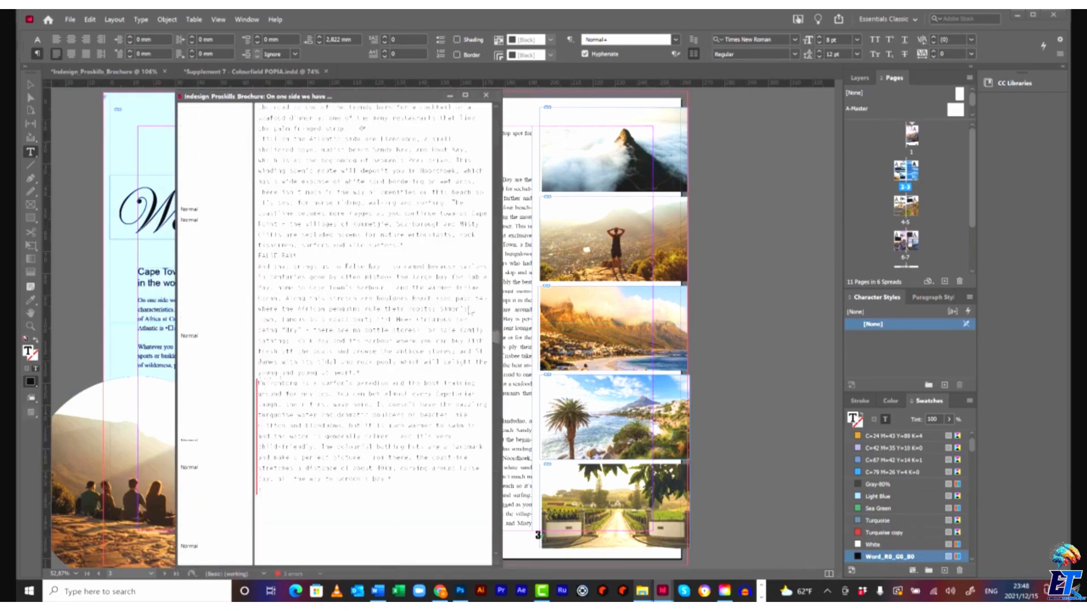
{"action": "scroll", "coordinate": [470, 310], "scroll_direction": "up", "scroll_amount": 2}
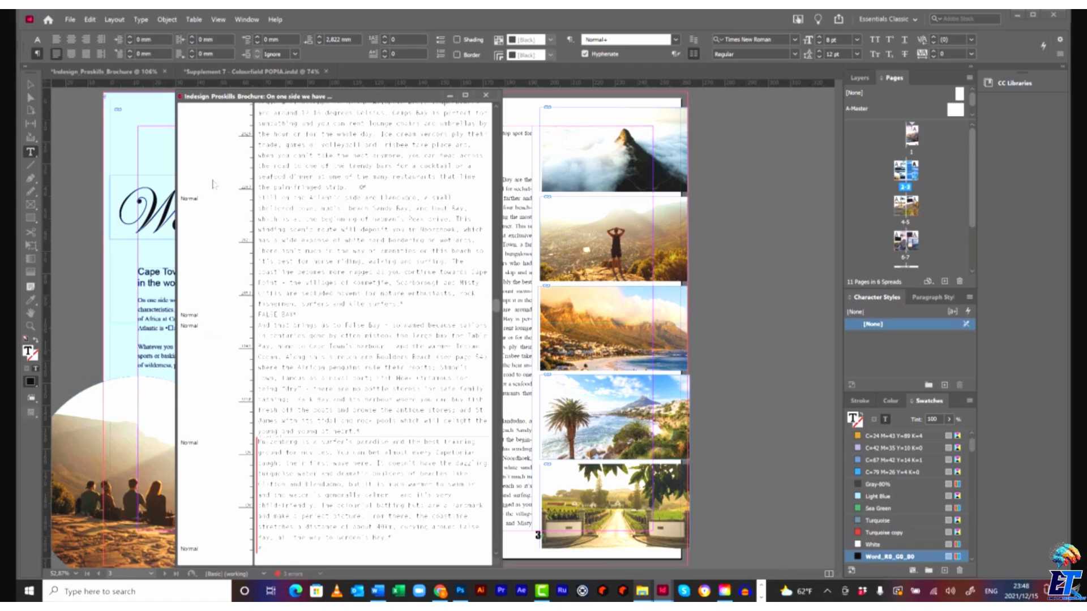
{"action": "scroll", "coordinate": [160, 223], "scroll_direction": "up", "scroll_amount": 4}
{"action": "scroll", "coordinate": [428, 267], "scroll_direction": "down", "scroll_amount": 3}
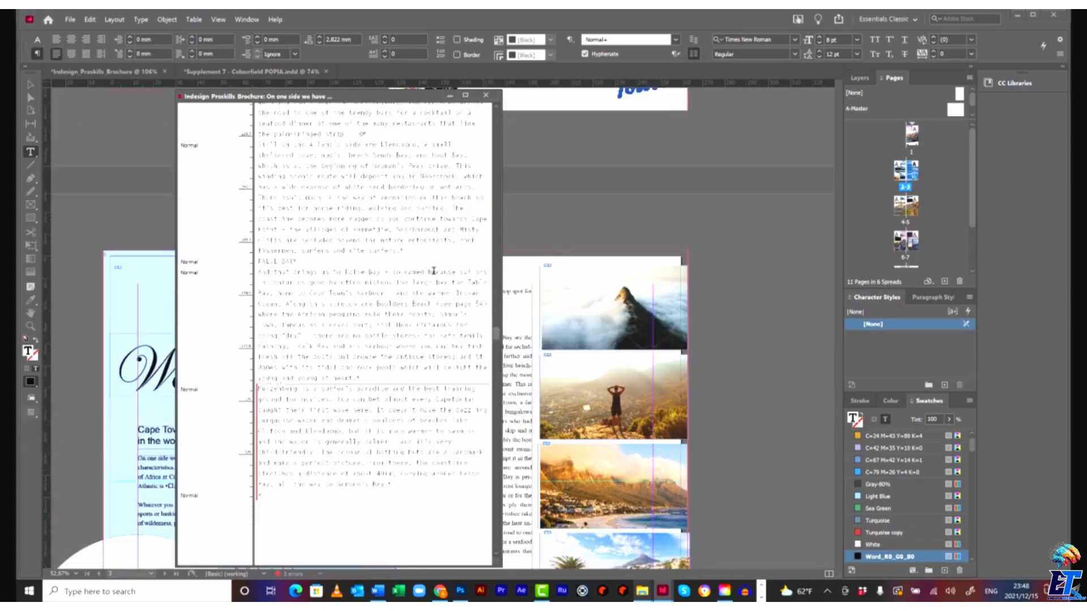
{"action": "scroll", "coordinate": [493, 342], "scroll_direction": "up", "scroll_amount": 3}
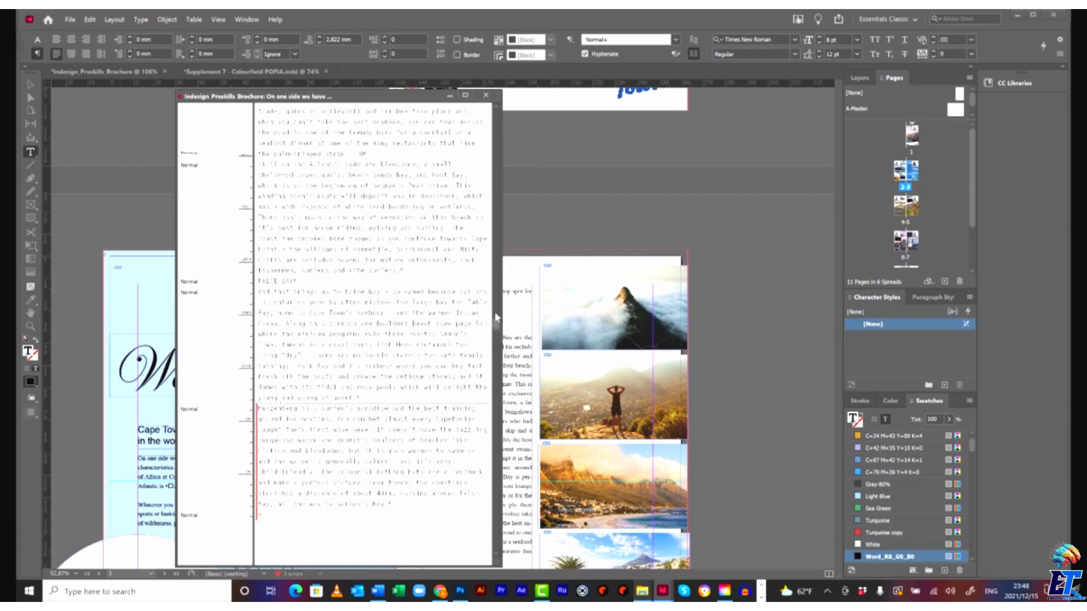
{"action": "double_click", "coordinate": [402, 240]}
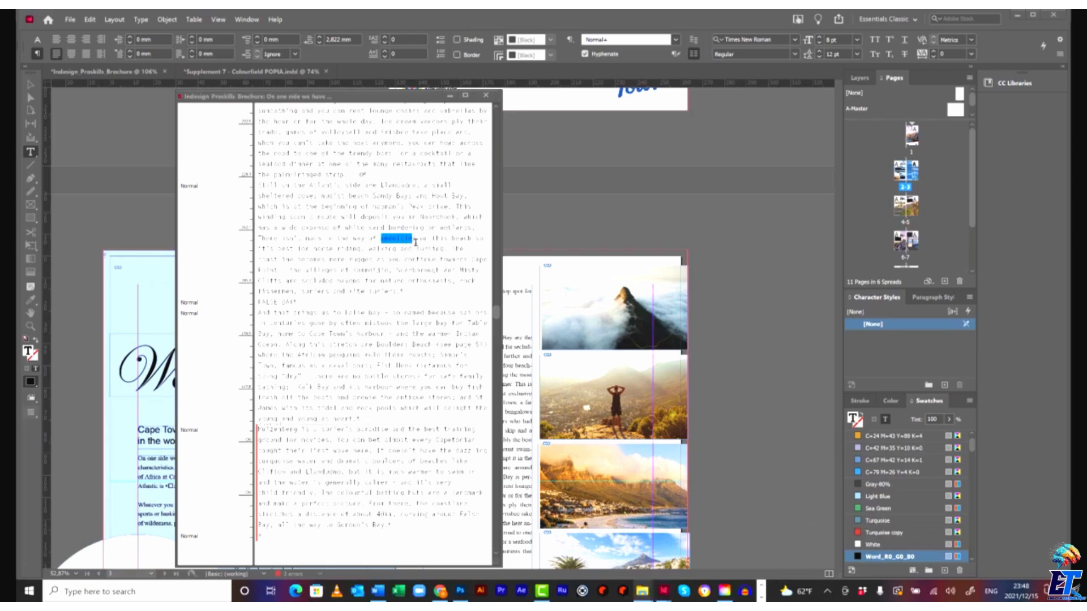
{"action": "left_click_drag", "start_coordinate": [416, 240], "coordinate": [381, 239]}
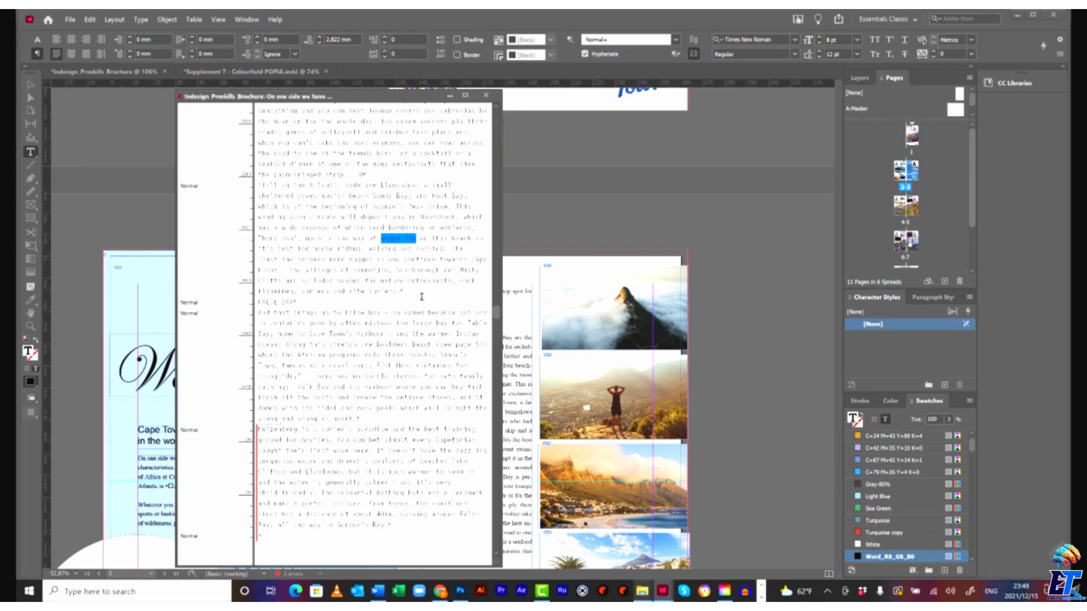
{"action": "key", "text": "Delete"}
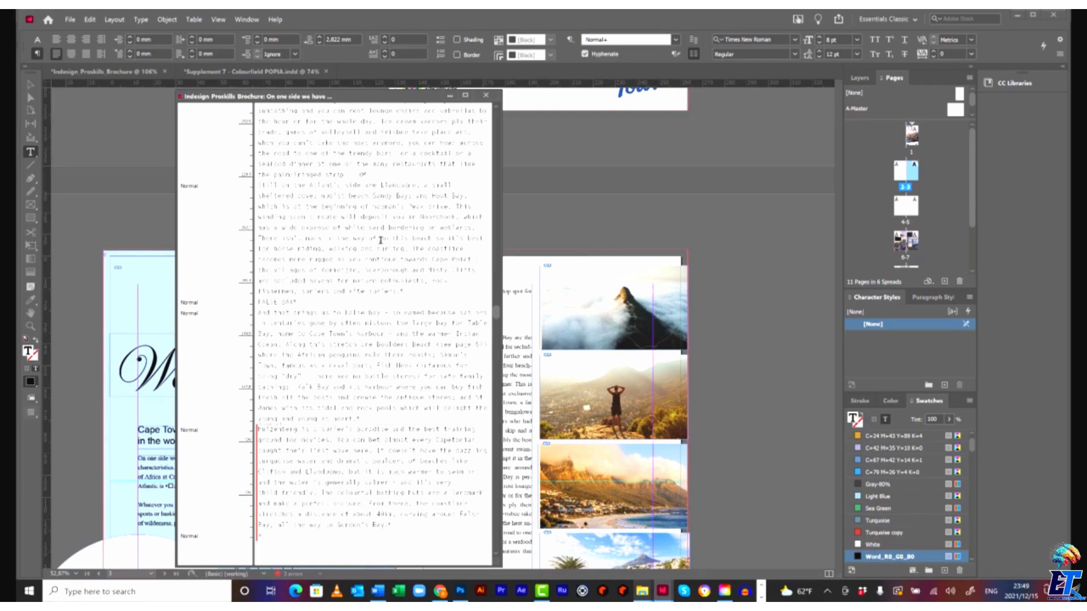
- Bring pages 4–5 into view, check how the edited story runs on page 5, and close the Story Editor
{"action": "scroll", "coordinate": [663, 253], "scroll_direction": "down", "scroll_amount": 10}
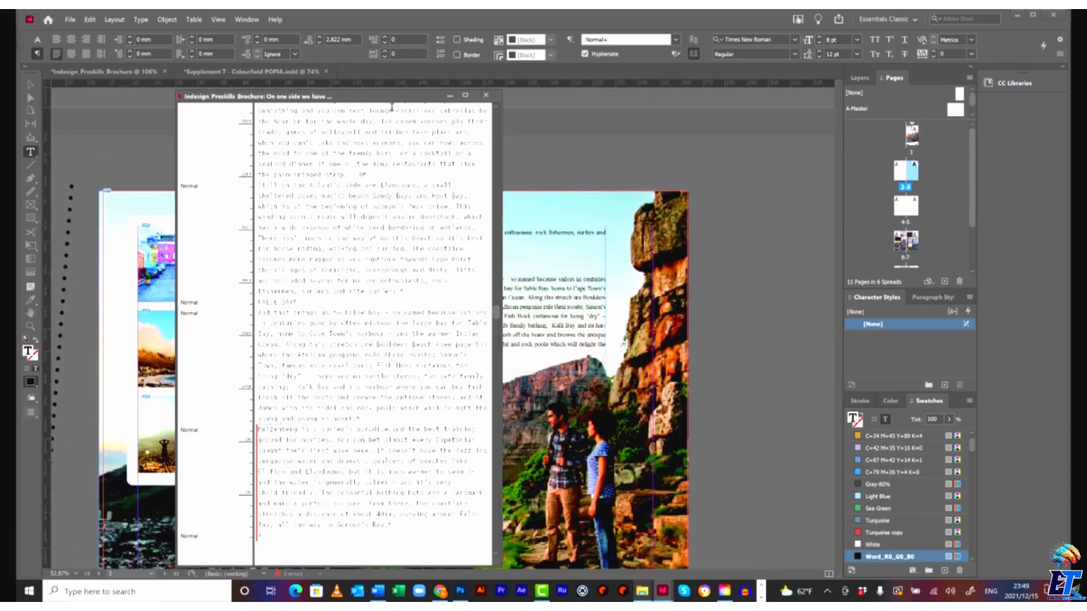
{"action": "left_click_drag", "start_coordinate": [389, 100], "coordinate": [338, 99]}
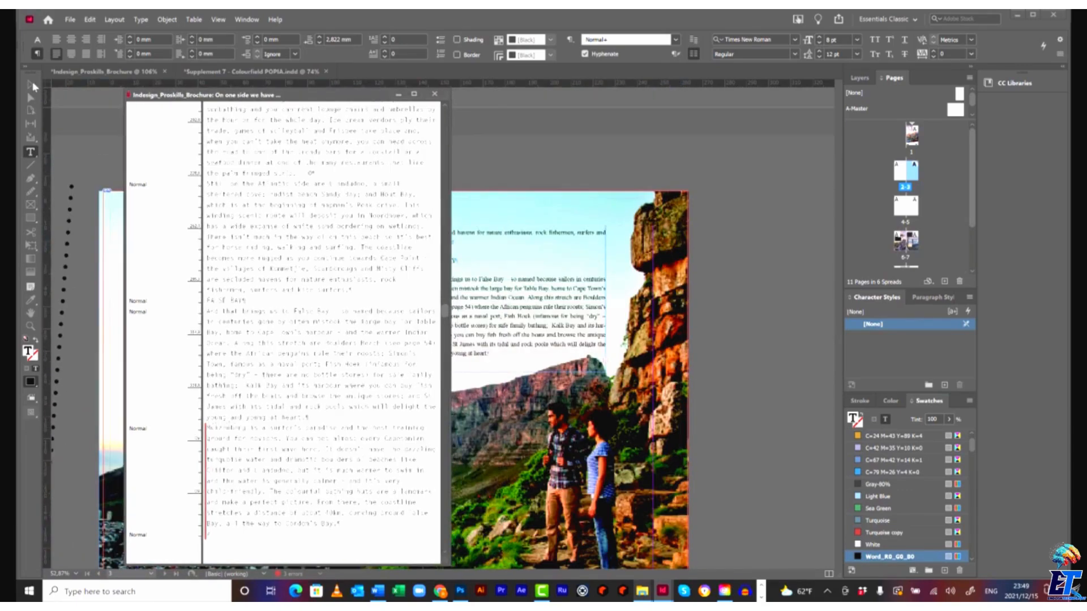
{"action": "left_click", "coordinate": [434, 93]}
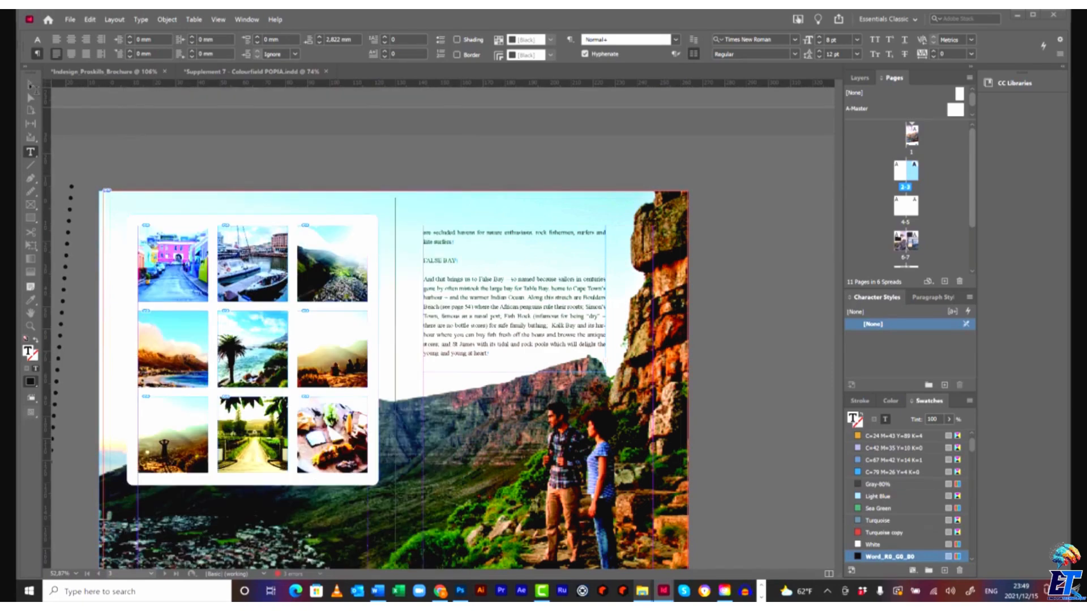
{"action": "key", "text": "Escape"}
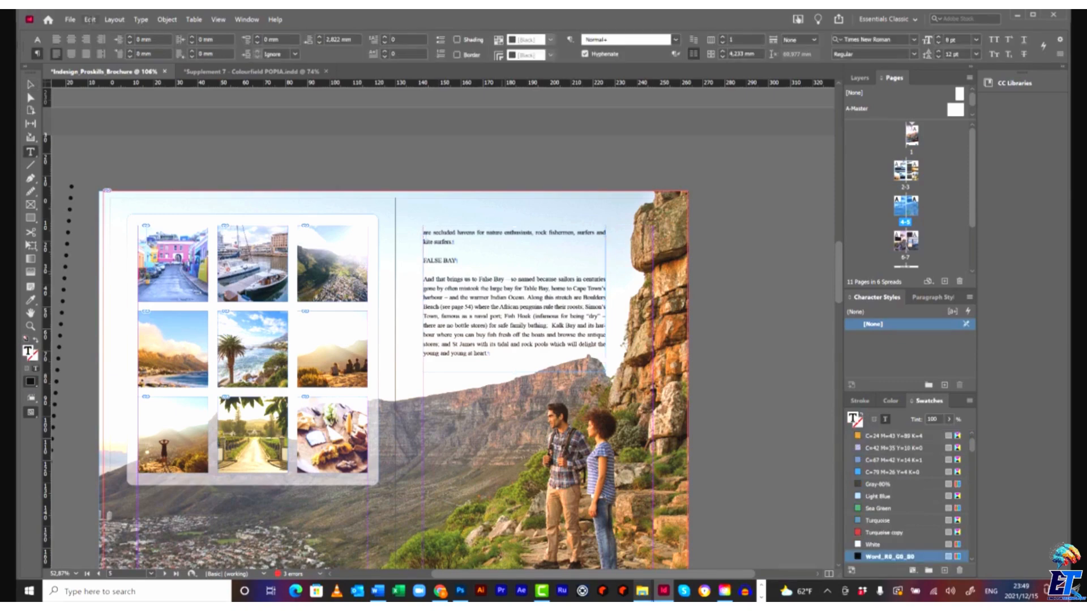
- Reopen the page 5 text in the Story Editor, examine the overset paragraph at the story's end, and close the editor
{"action": "left_click", "coordinate": [89, 20]}
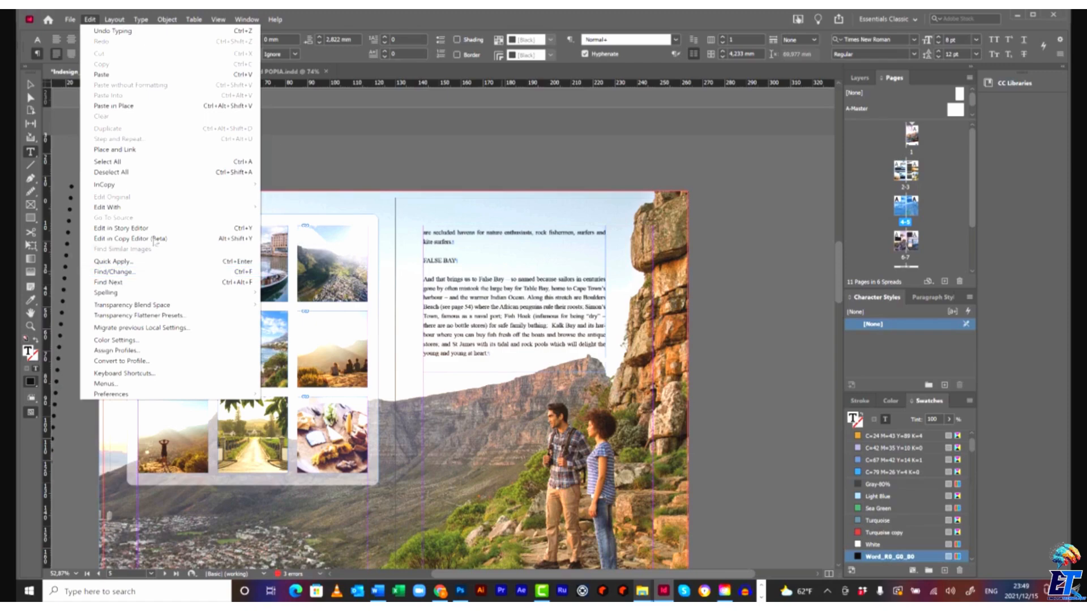
{"action": "left_click", "coordinate": [125, 228]}
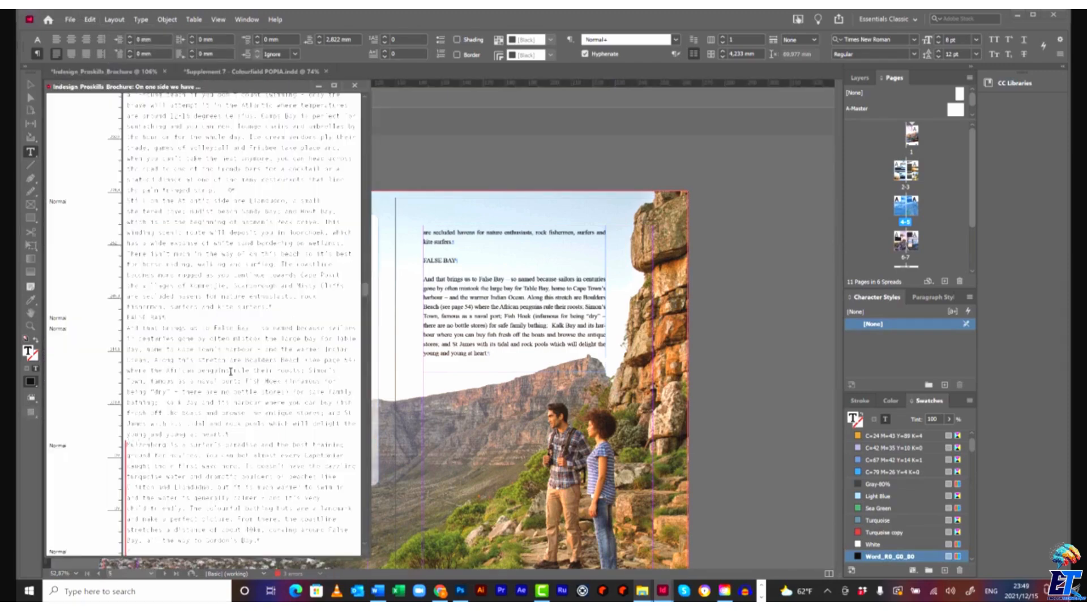
{"action": "scroll", "coordinate": [232, 372], "scroll_direction": "down", "scroll_amount": 4}
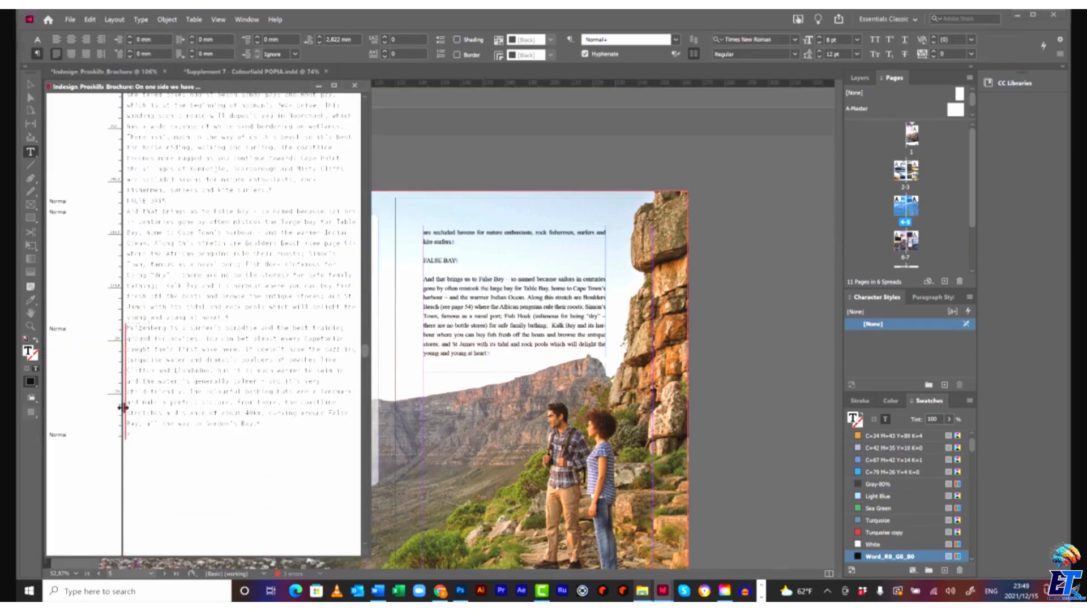
{"action": "left_click_drag", "start_coordinate": [269, 423], "coordinate": [238, 403]}
{"action": "left_click_drag", "start_coordinate": [191, 150], "coordinate": [260, 213]}
{"action": "left_click", "coordinate": [355, 85]}
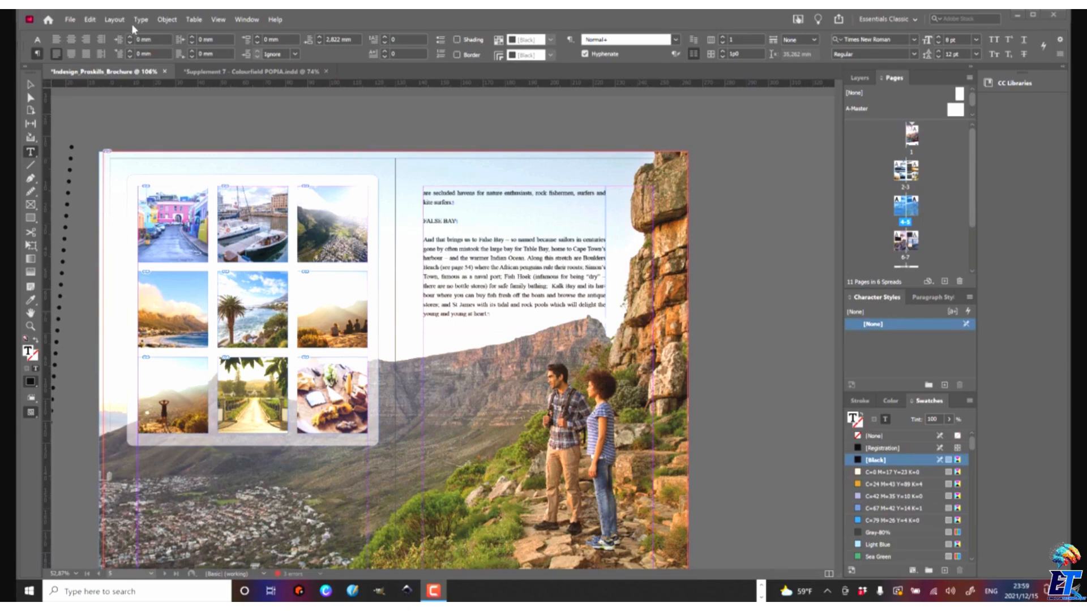
{"action": "left_click", "coordinate": [165, 19]}
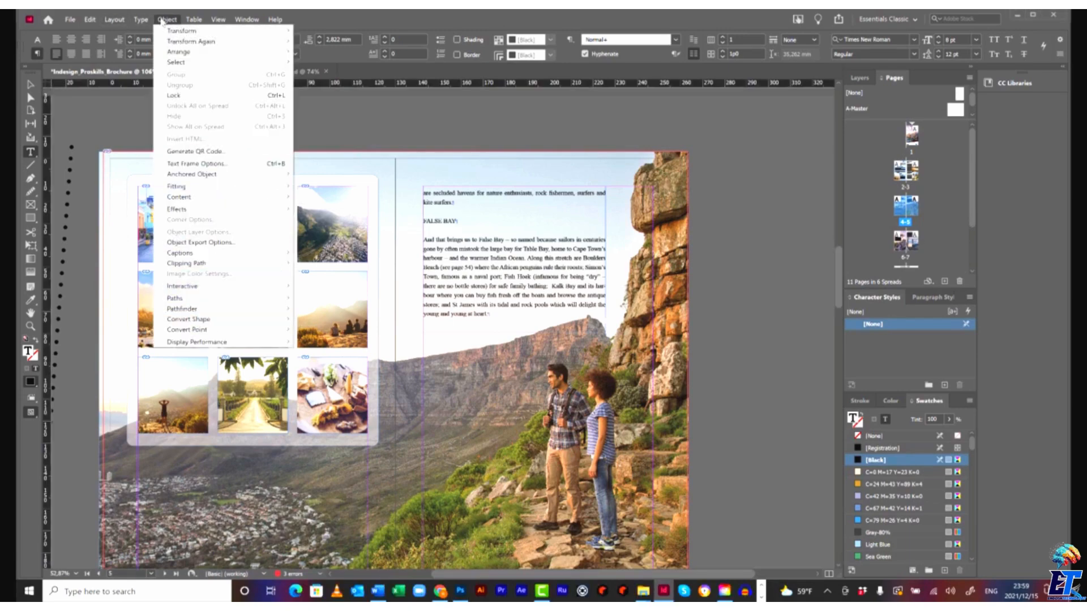
{"action": "left_click", "coordinate": [163, 20]}
{"action": "left_click", "coordinate": [163, 20]}
{"action": "left_click", "coordinate": [202, 152]}
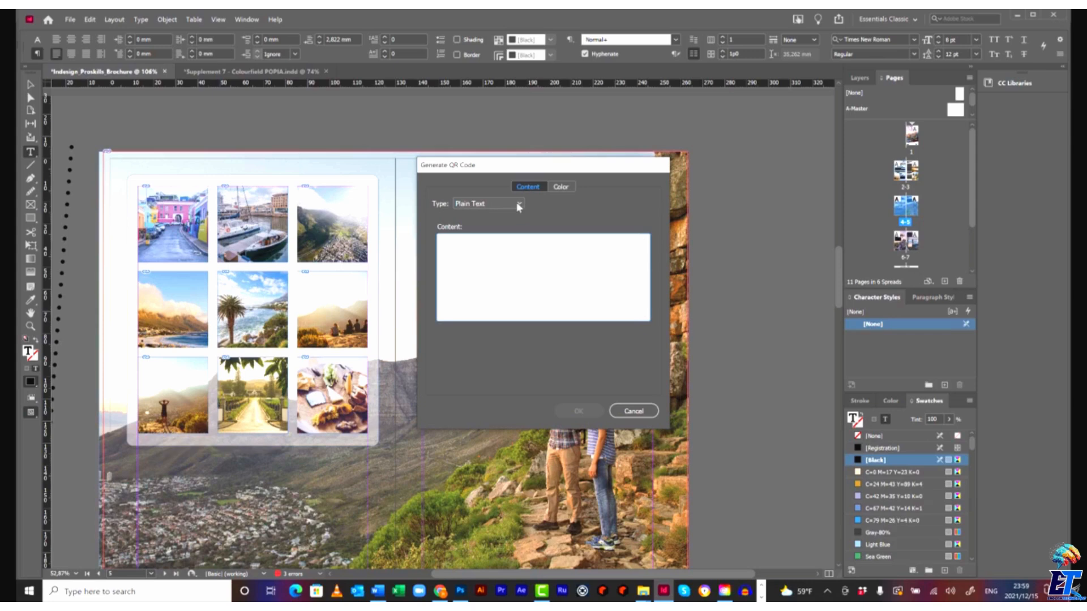
{"action": "left_click", "coordinate": [518, 205]}
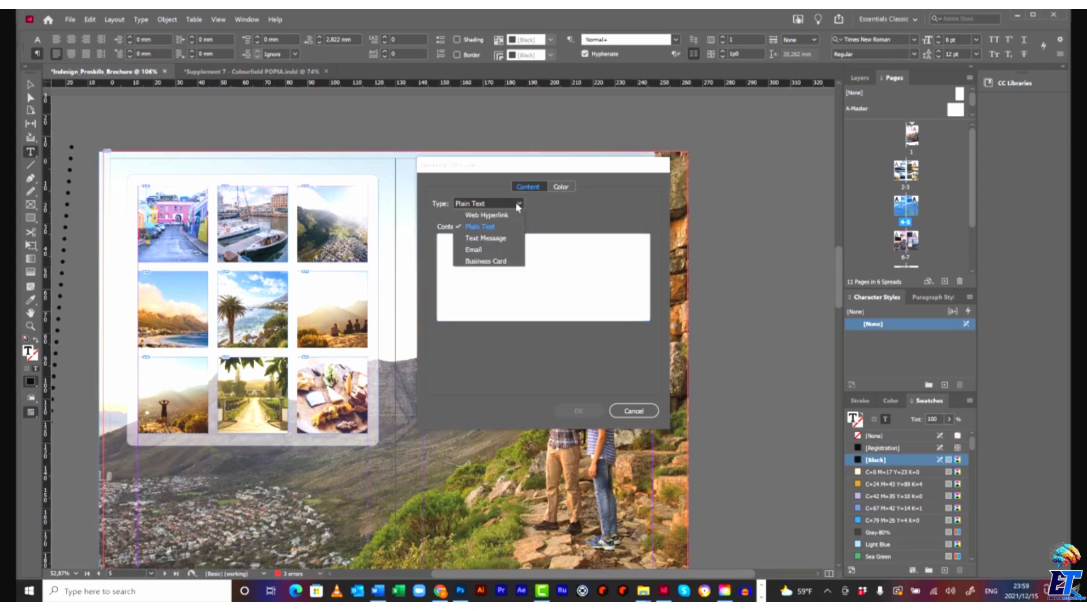
{"action": "left_click", "coordinate": [485, 216]}
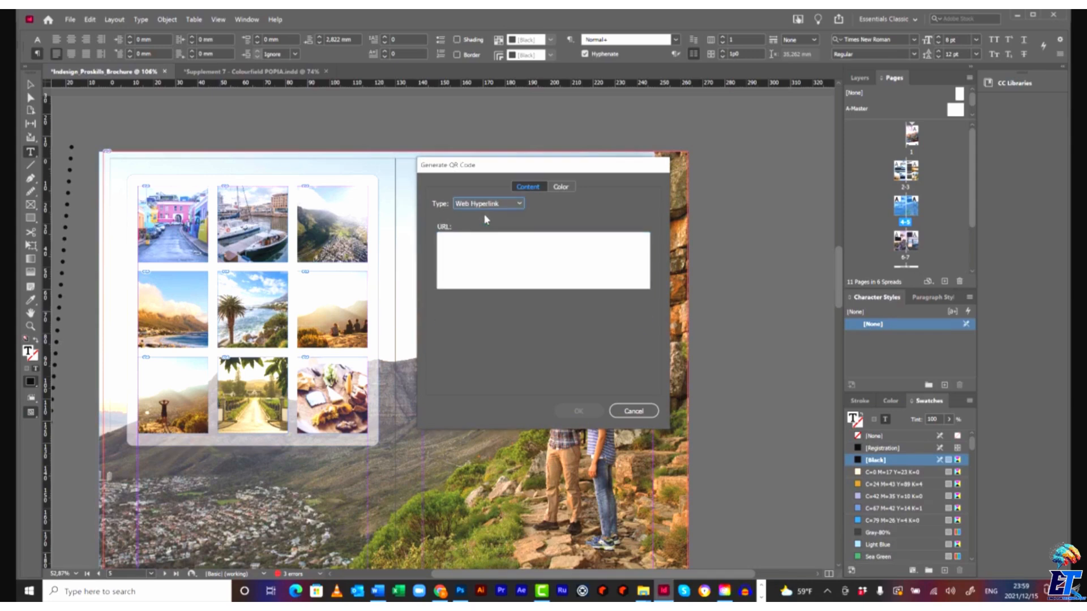
{"action": "left_click", "coordinate": [477, 242]}
{"action": "type", "text": "www.adobe.com"}
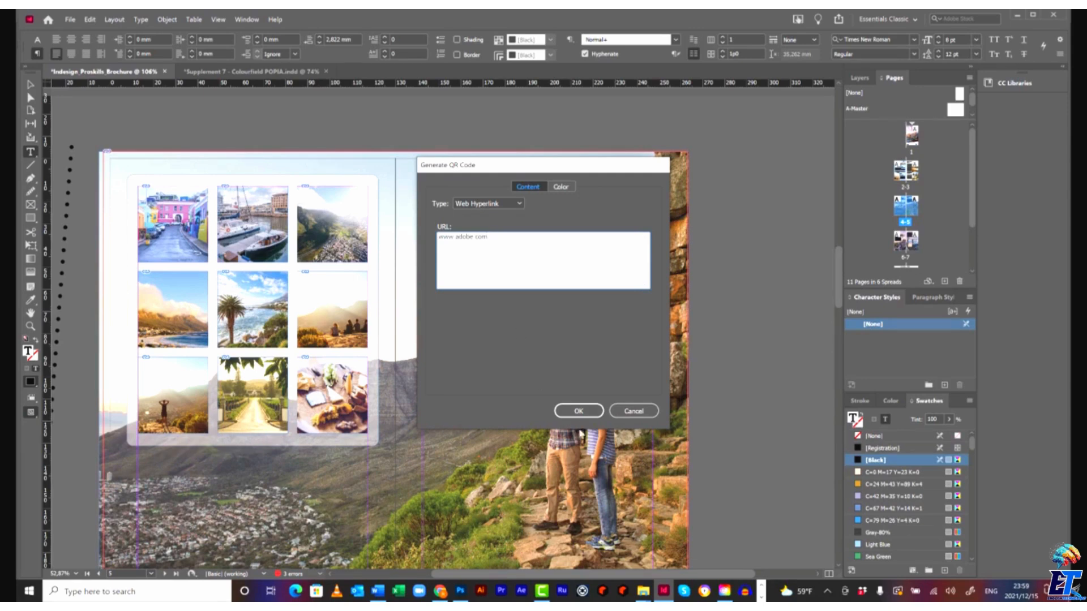
{"action": "left_click", "coordinate": [578, 411]}
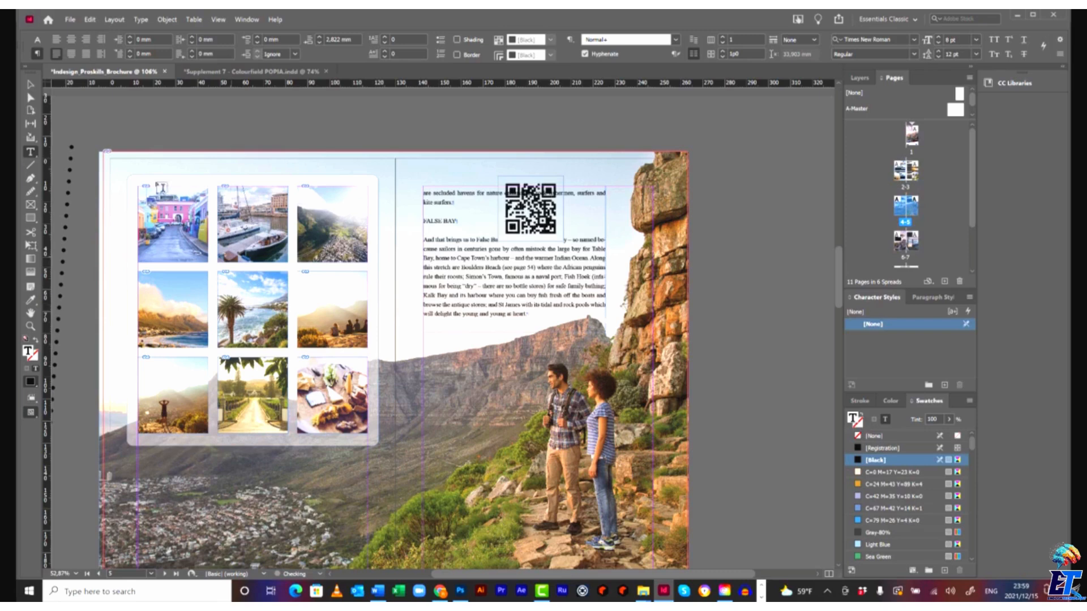
{"action": "key", "text": "ctrl+z"}
- Try generating the QR code inside the background photo of pages 4–5 and shrinking it to about 92 × 74 mm
{"action": "left_click", "coordinate": [31, 84]}
{"action": "left_click", "coordinate": [500, 372]}
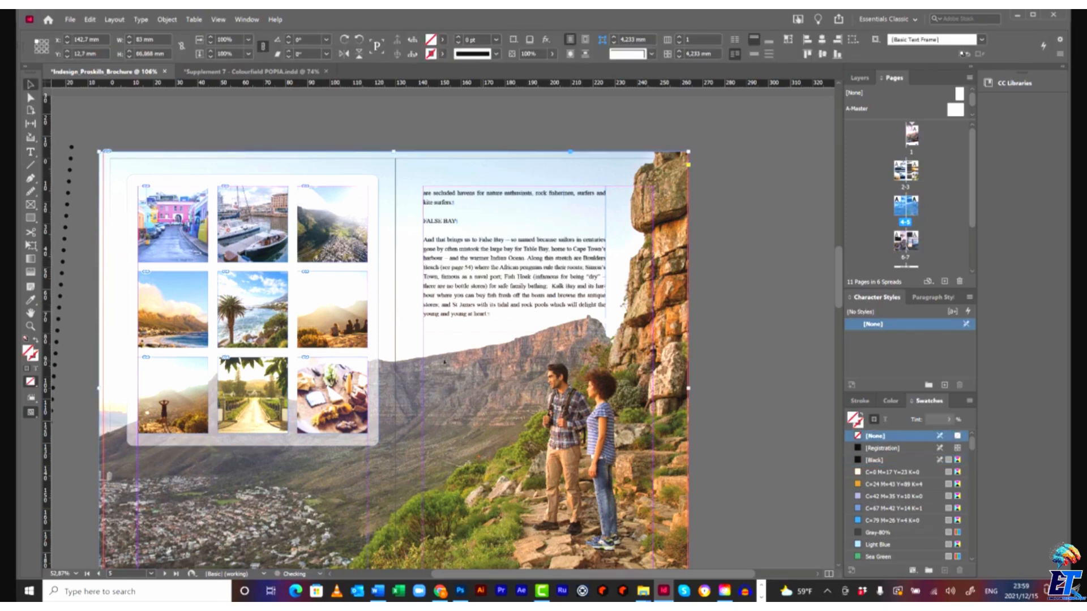
{"action": "left_click", "coordinate": [89, 19]}
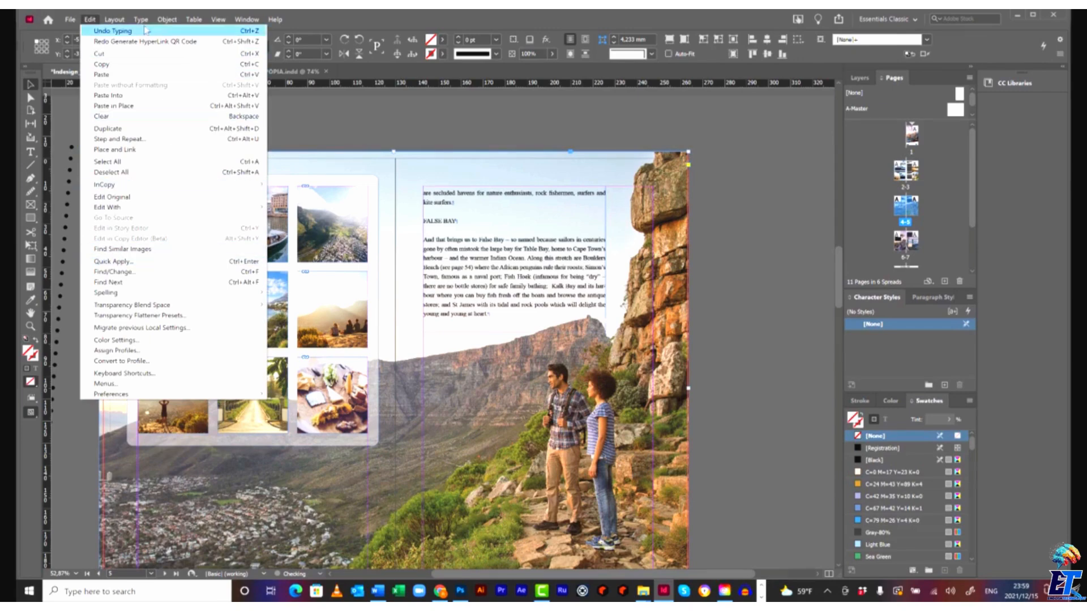
{"action": "mouse_move", "coordinate": [175, 20]}
{"action": "left_click", "coordinate": [206, 152]}
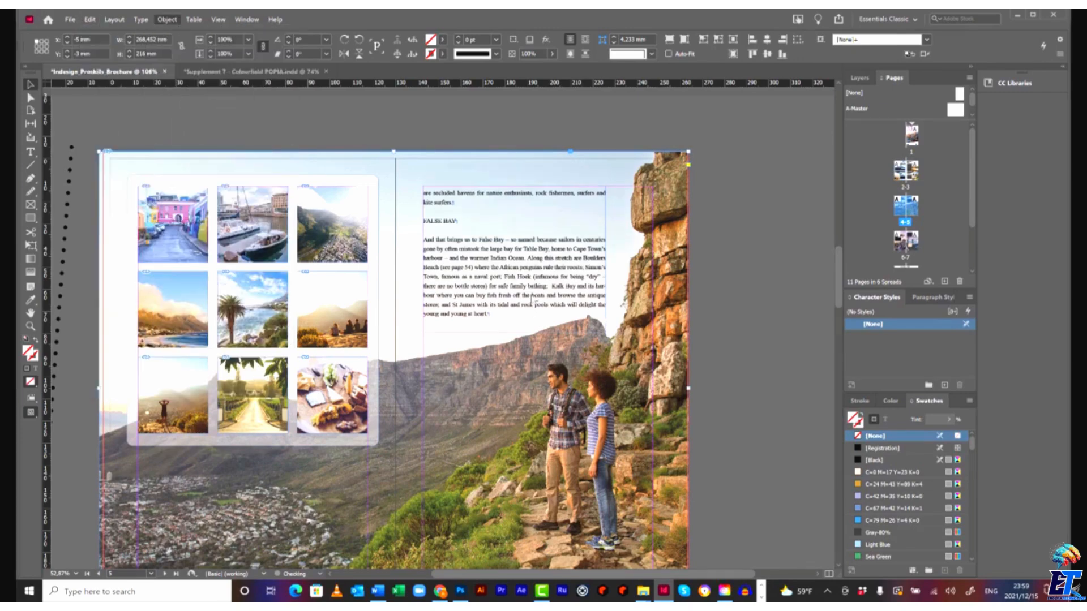
{"action": "left_click", "coordinate": [592, 412]}
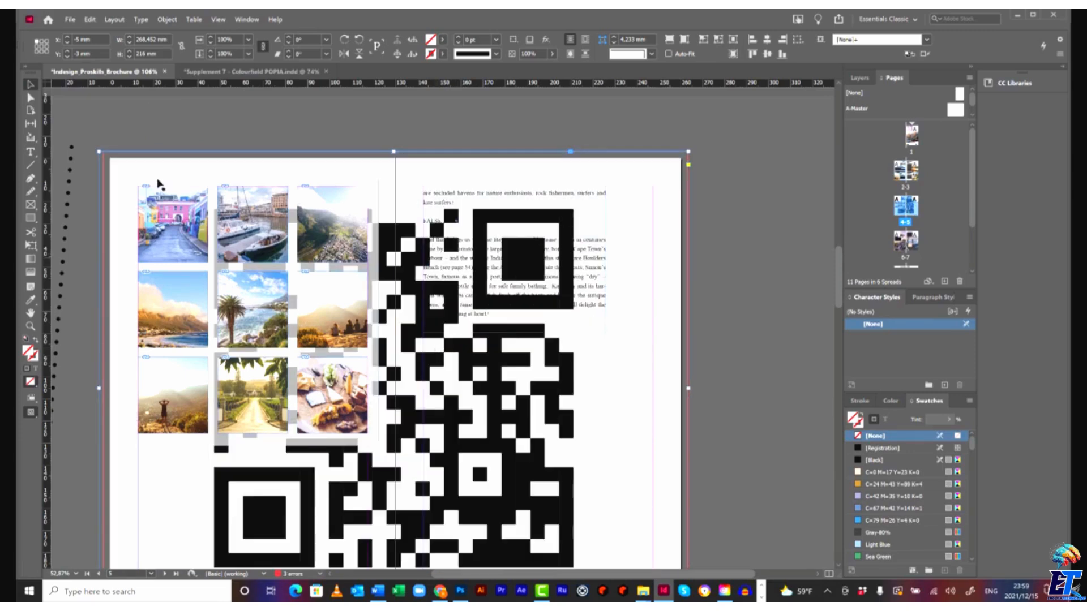
{"action": "left_click_drag", "start_coordinate": [99, 152], "coordinate": [522, 501]}
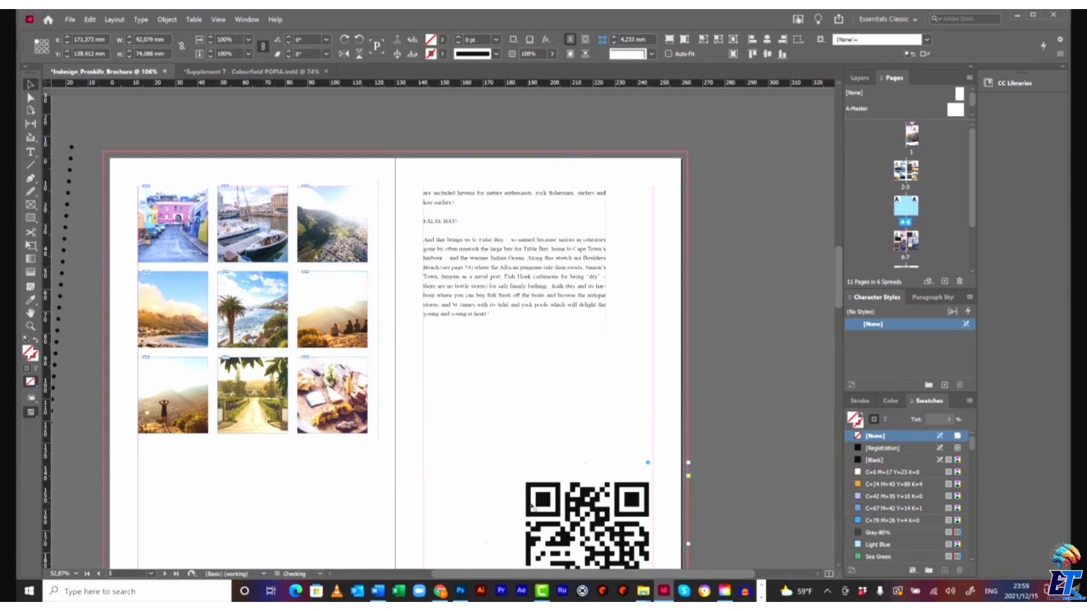
{"action": "key", "text": "ctrl+z"}
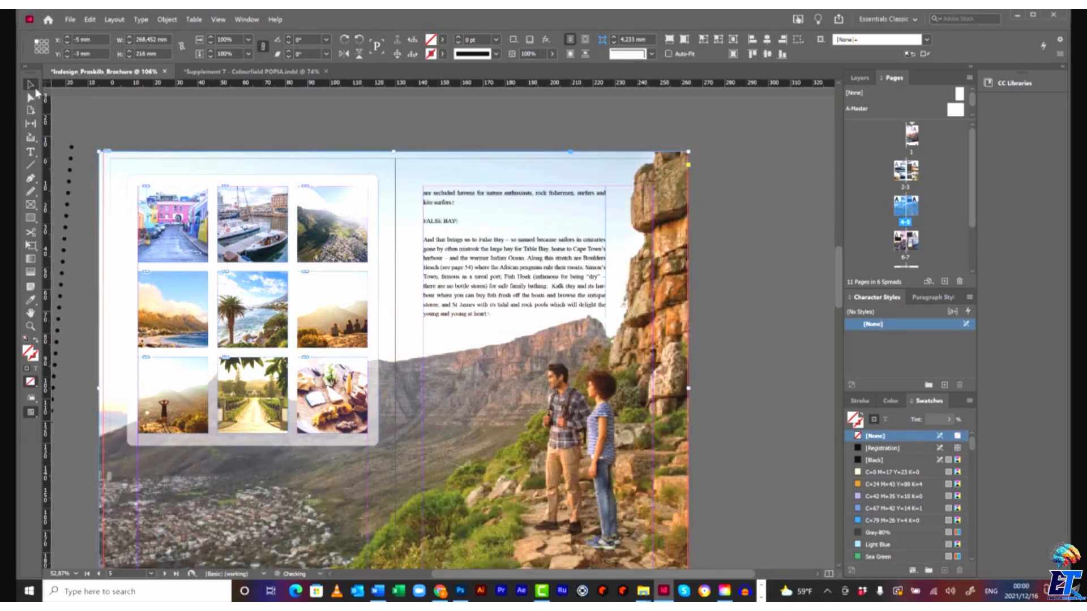
{"action": "left_click", "coordinate": [742, 253]}
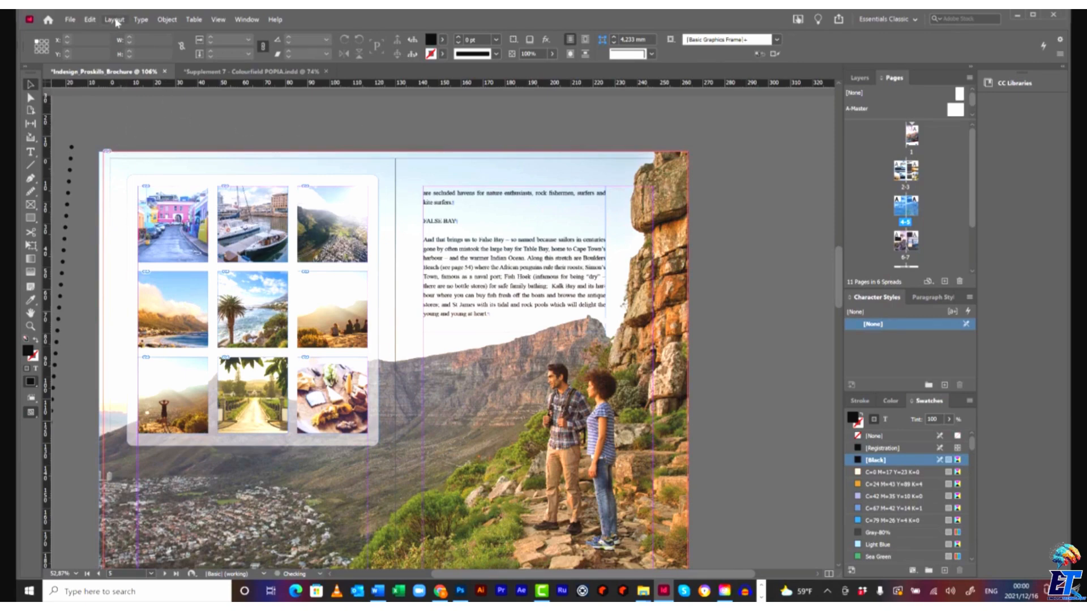
{"action": "left_click", "coordinate": [167, 19]}
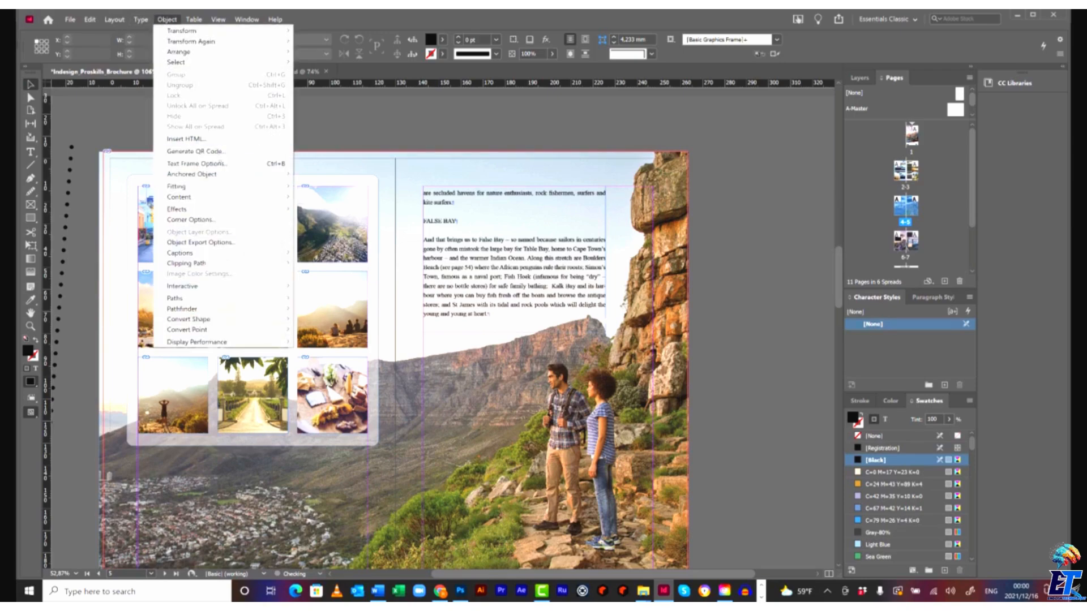
{"action": "left_click", "coordinate": [194, 151]}
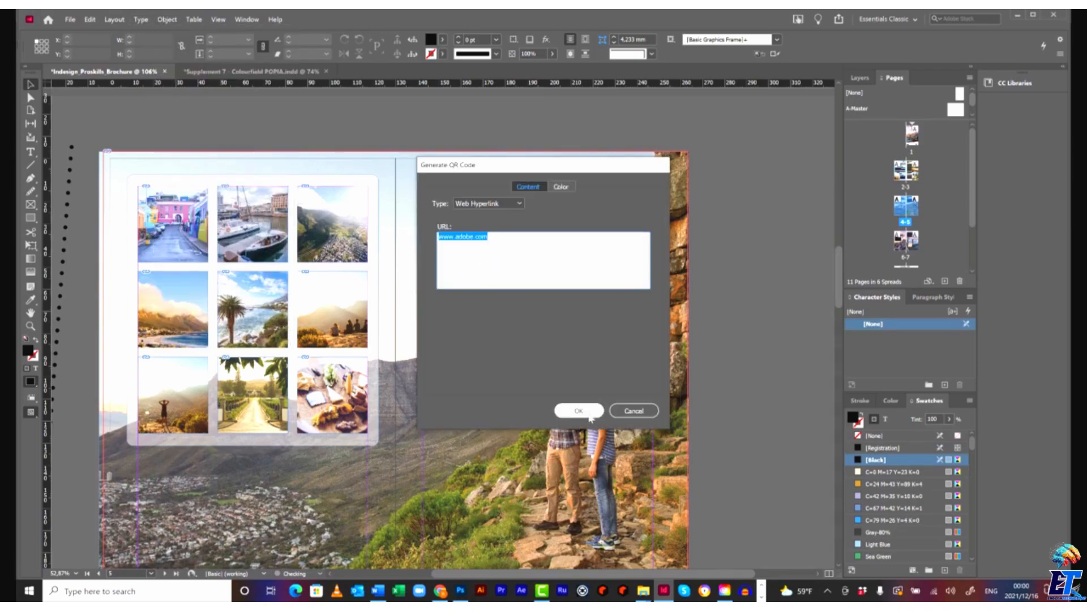
{"action": "left_click", "coordinate": [589, 416]}
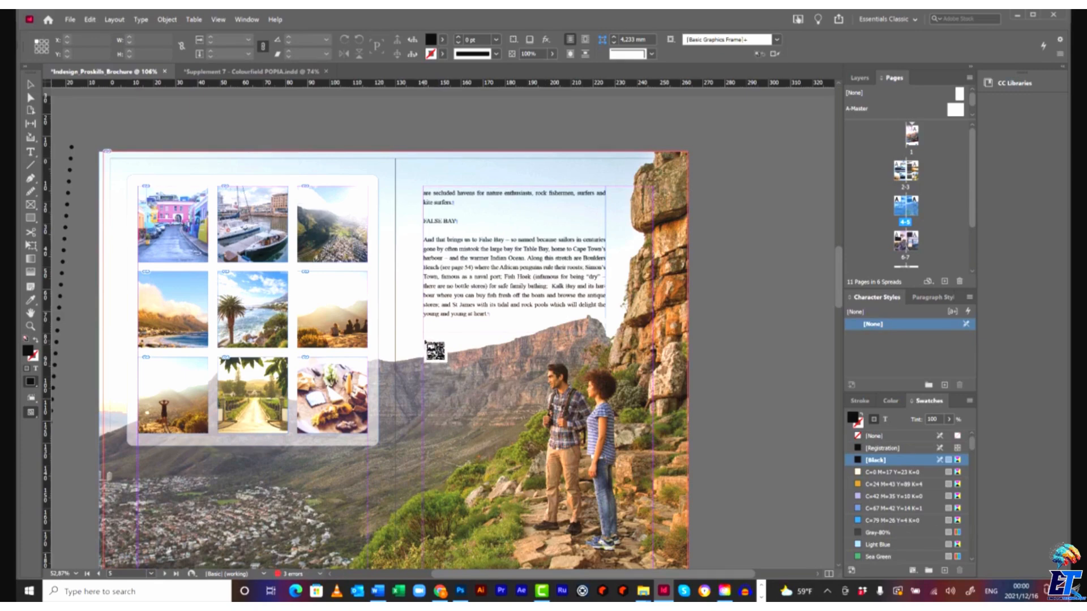
{"action": "left_click_drag", "start_coordinate": [424, 342], "coordinate": [469, 383]}
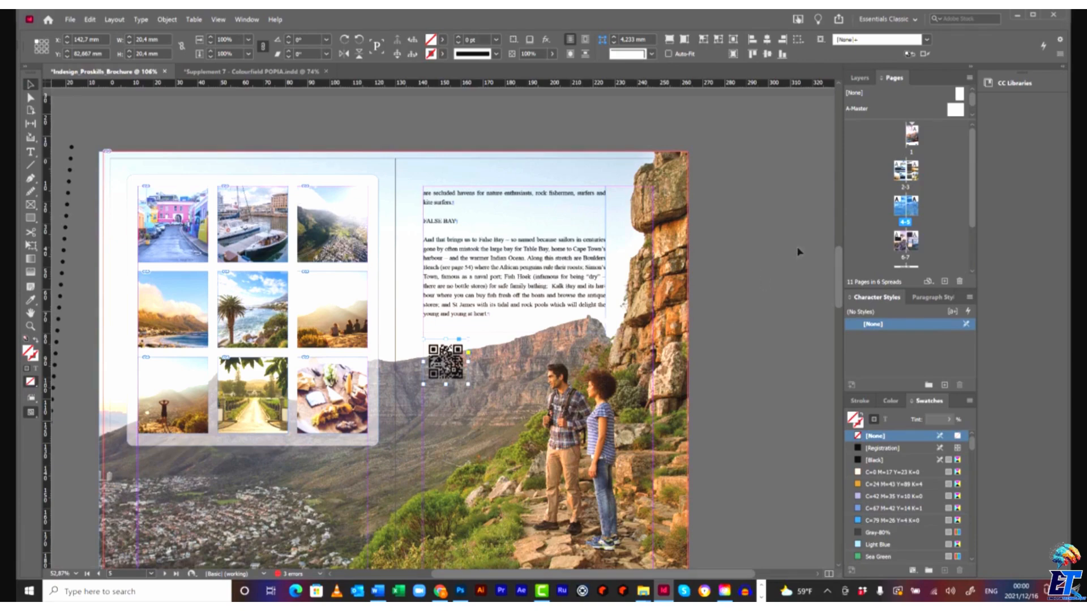
- Add six blank pages based on A-Master at the end of the brochure, as pages 12 to 17
{"action": "scroll", "coordinate": [768, 256], "scroll_direction": "down", "scroll_amount": 5}
{"action": "scroll", "coordinate": [768, 261], "scroll_direction": "down", "scroll_amount": 5}
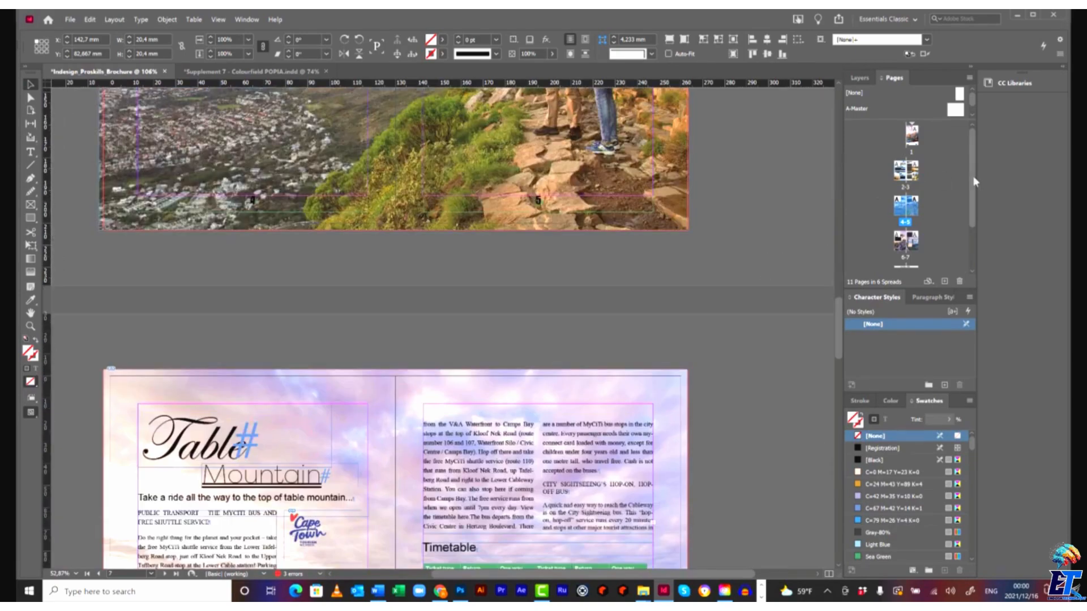
{"action": "scroll", "coordinate": [974, 181], "scroll_direction": "down", "scroll_amount": 3}
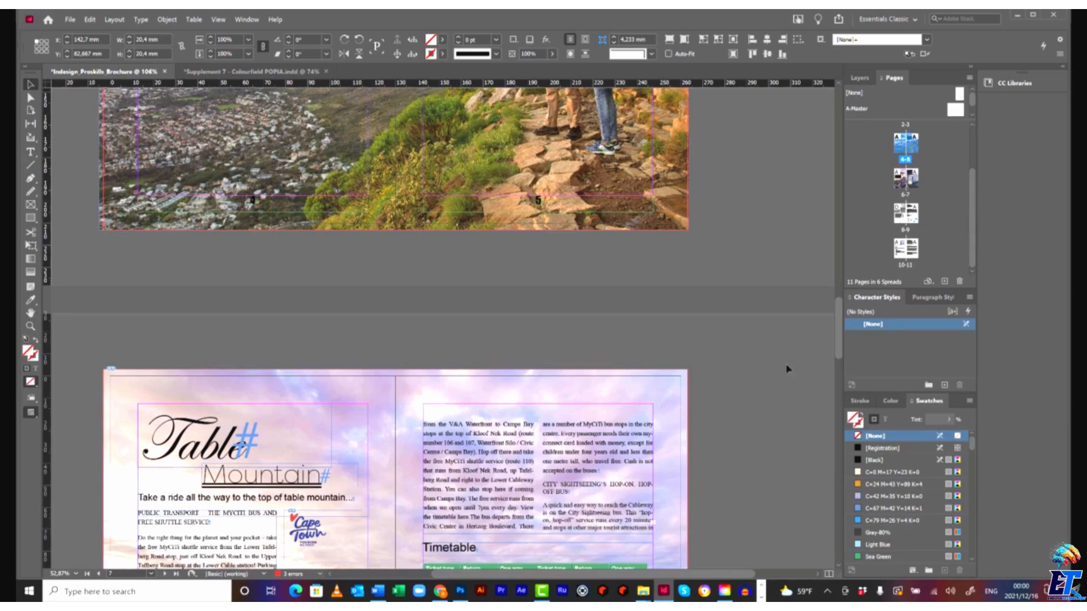
{"action": "scroll", "coordinate": [787, 369], "scroll_direction": "down", "scroll_amount": 10}
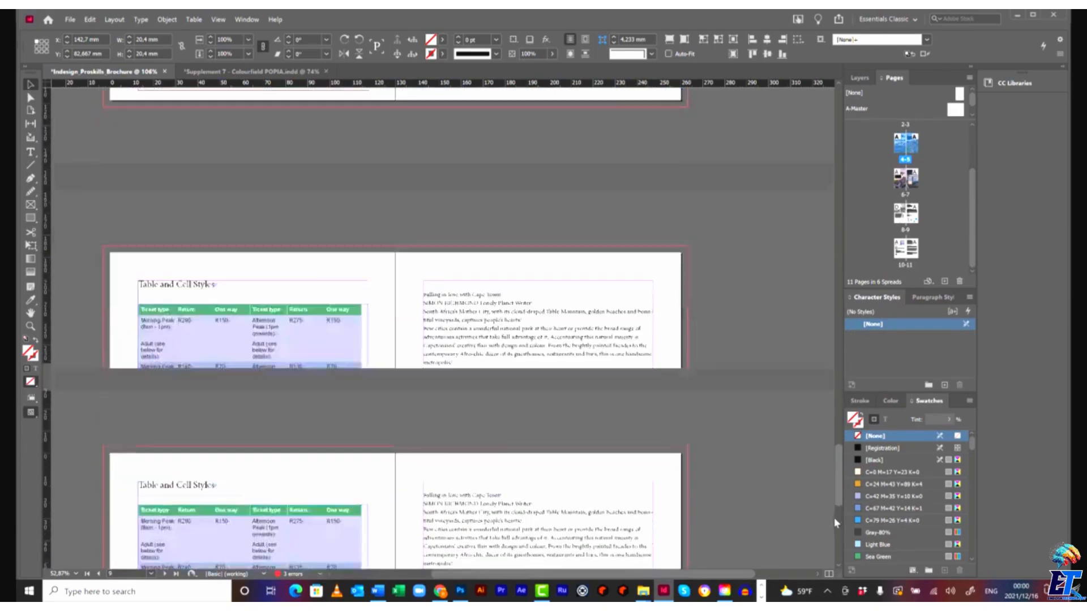
{"action": "scroll", "coordinate": [834, 518], "scroll_direction": "down", "scroll_amount": 5}
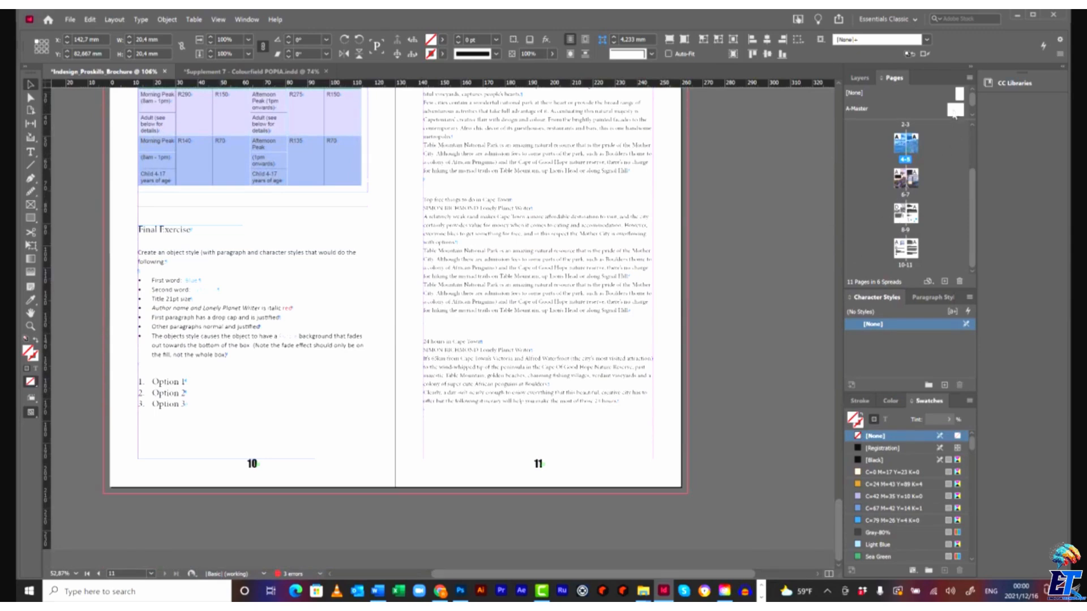
{"action": "left_click_drag", "start_coordinate": [950, 129], "coordinate": [928, 256]}
{"action": "left_click_drag", "start_coordinate": [960, 113], "coordinate": [918, 249]}
{"action": "left_click_drag", "start_coordinate": [954, 112], "coordinate": [925, 251]}
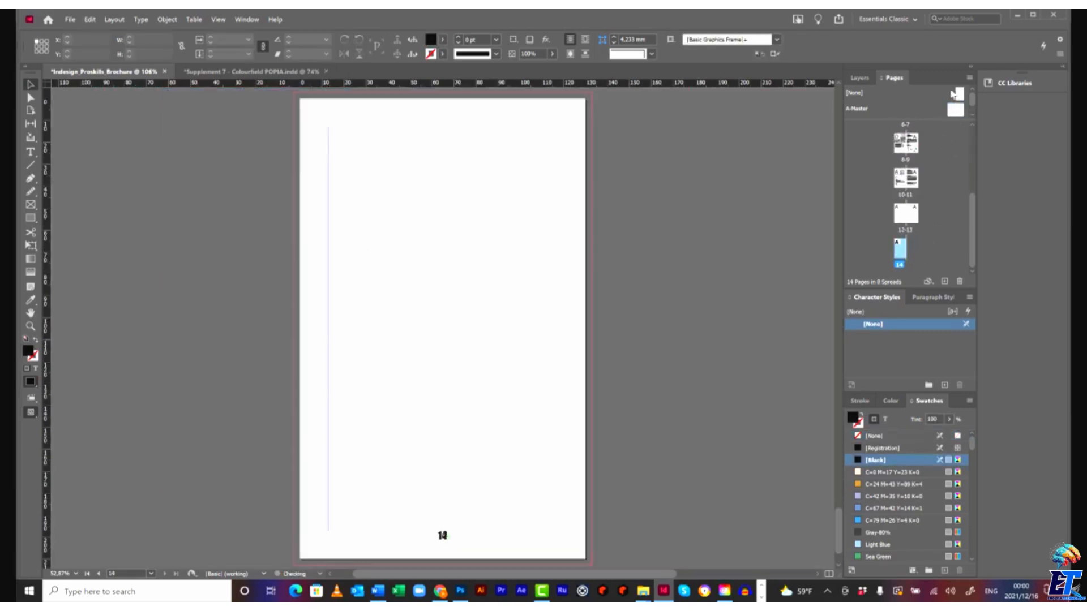
{"action": "left_click_drag", "start_coordinate": [961, 111], "coordinate": [936, 262]}
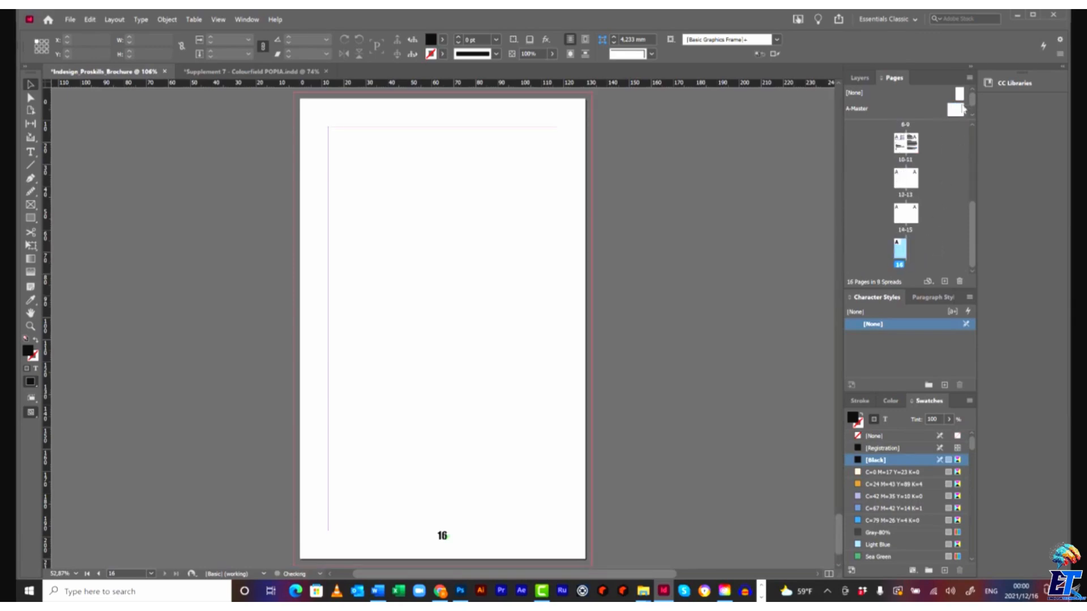
{"action": "left_click_drag", "start_coordinate": [962, 109], "coordinate": [929, 256]}
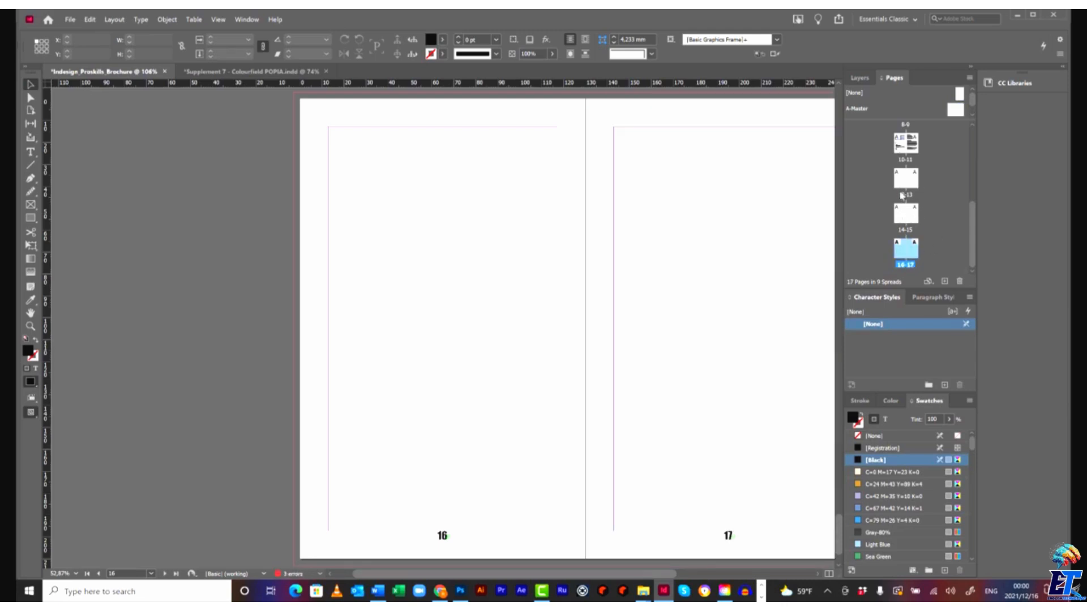
- Create a text frame about 79.6 × 16.6 mm at the top margin of page 13 containing "Chapter 1"
{"action": "double_click", "coordinate": [905, 186]}
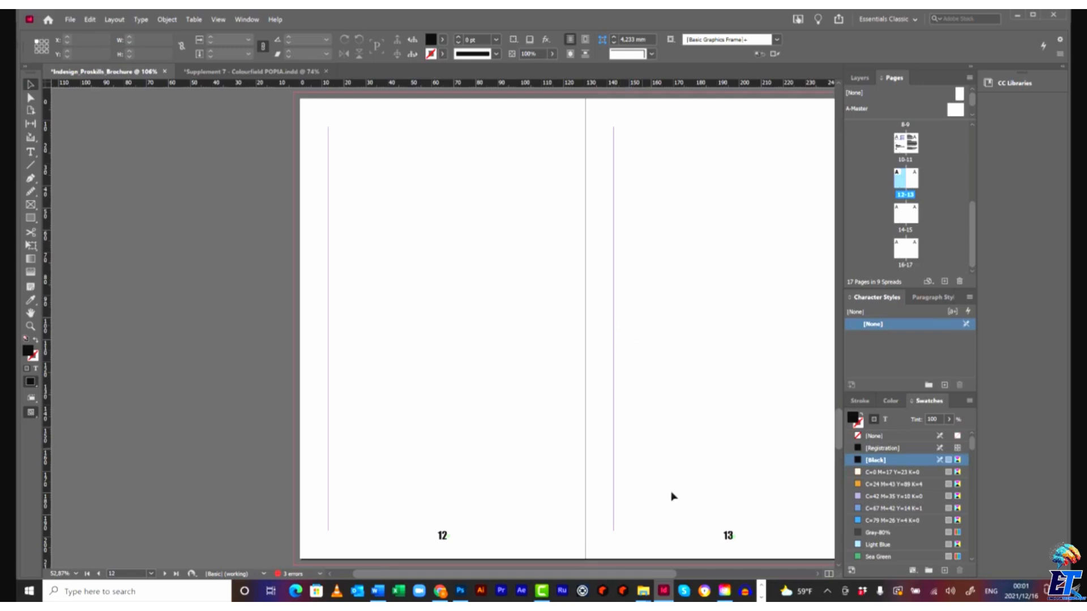
{"action": "left_click_drag", "start_coordinate": [647, 579], "coordinate": [673, 575]}
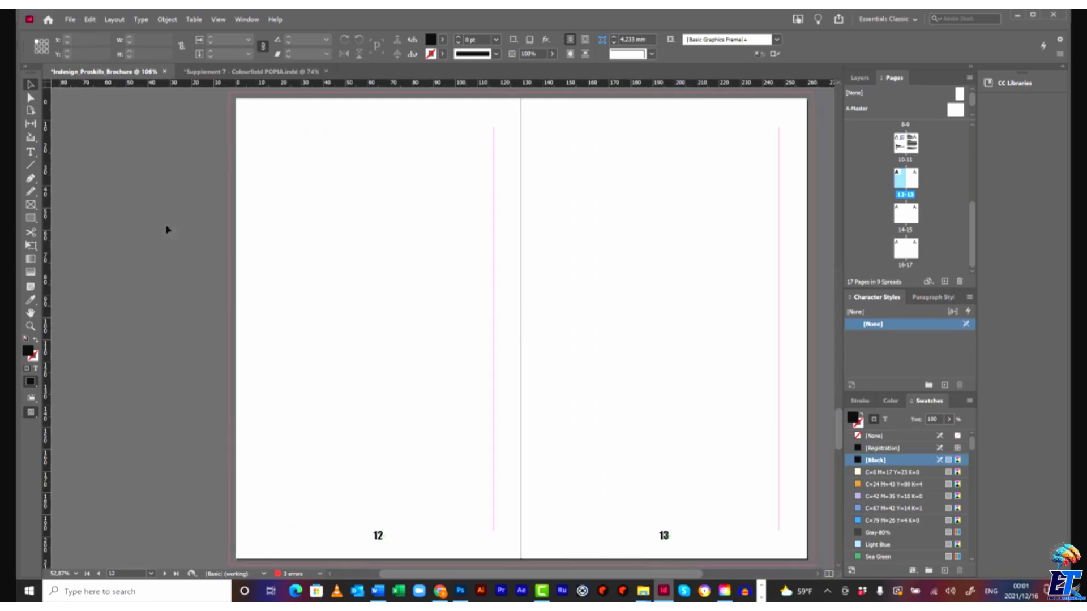
{"action": "left_click", "coordinate": [31, 152]}
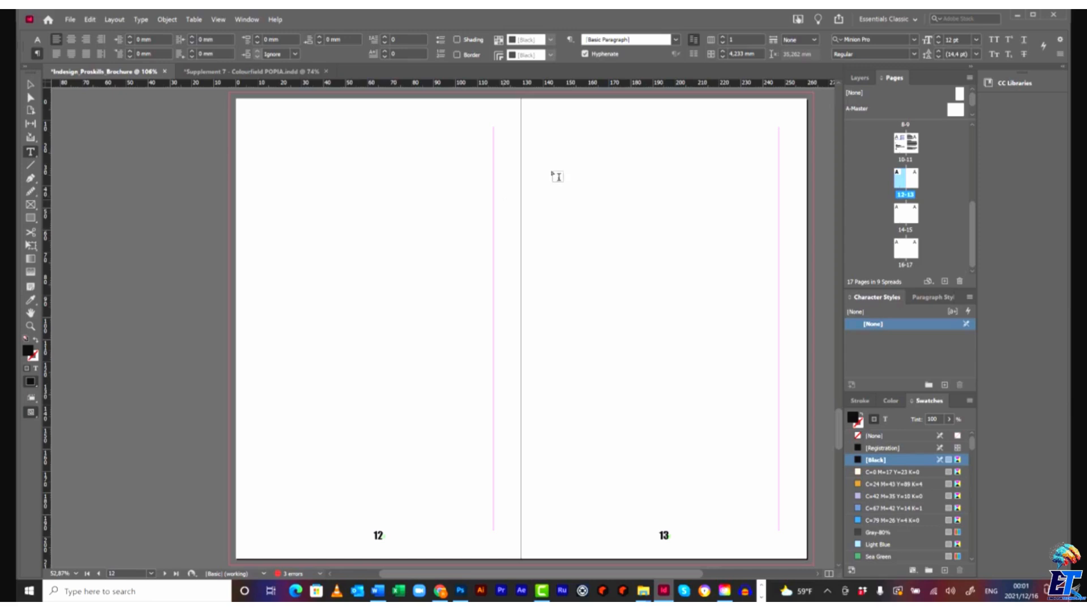
{"action": "left_click_drag", "start_coordinate": [553, 129], "coordinate": [723, 163]}
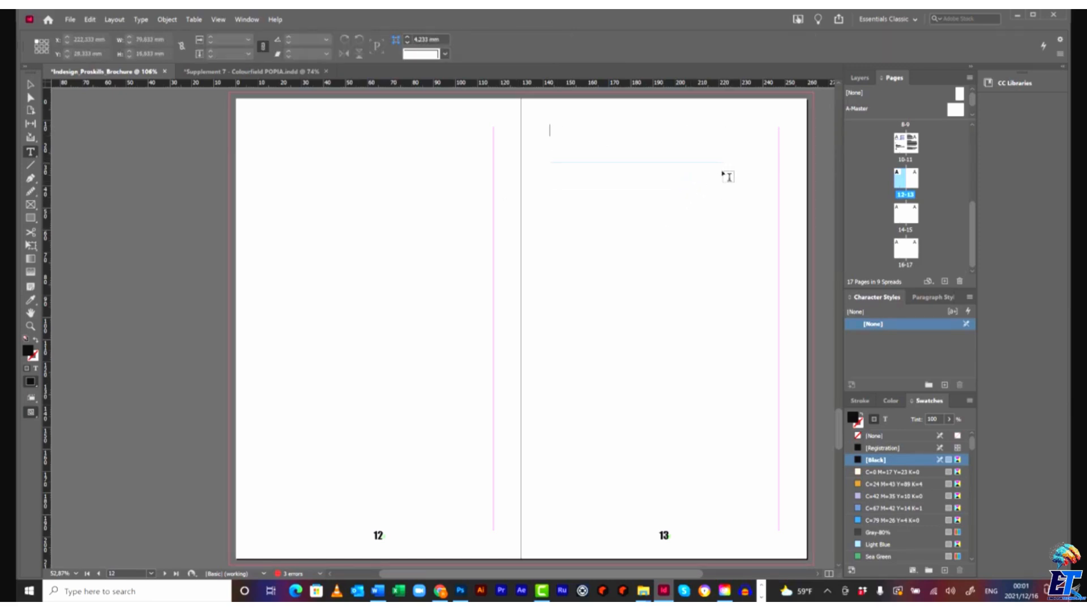
{"action": "type", "text": "Ch"}
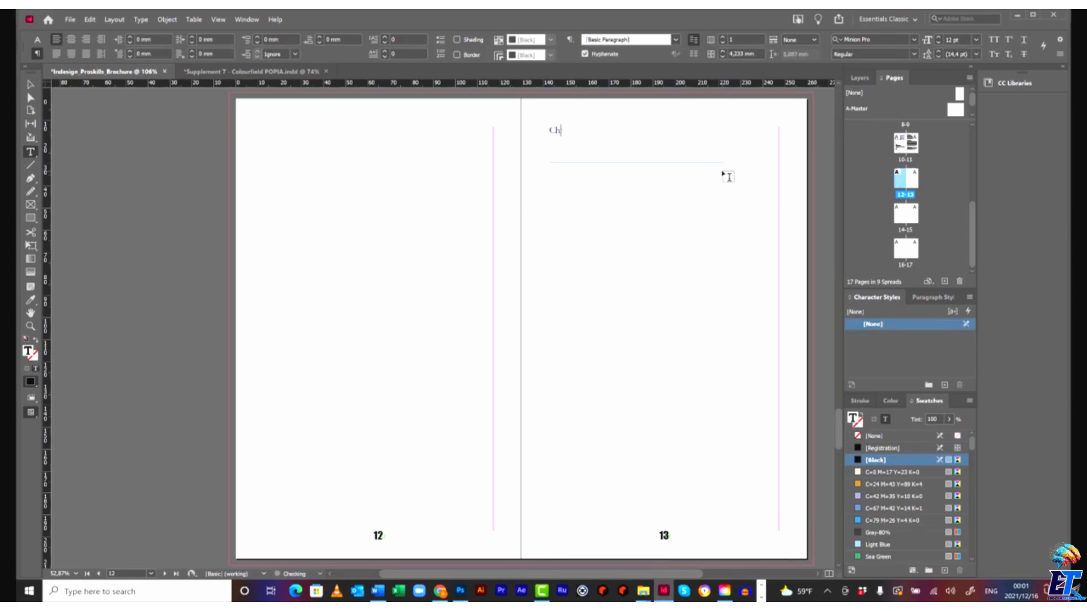
{"action": "type", "text": "apter 1"}
- Copy the Chapter 1 text frame to the upper inner margin corners of pages 14 and 15
{"action": "left_click", "coordinate": [31, 84]}
{"action": "left_click", "coordinate": [662, 154]}
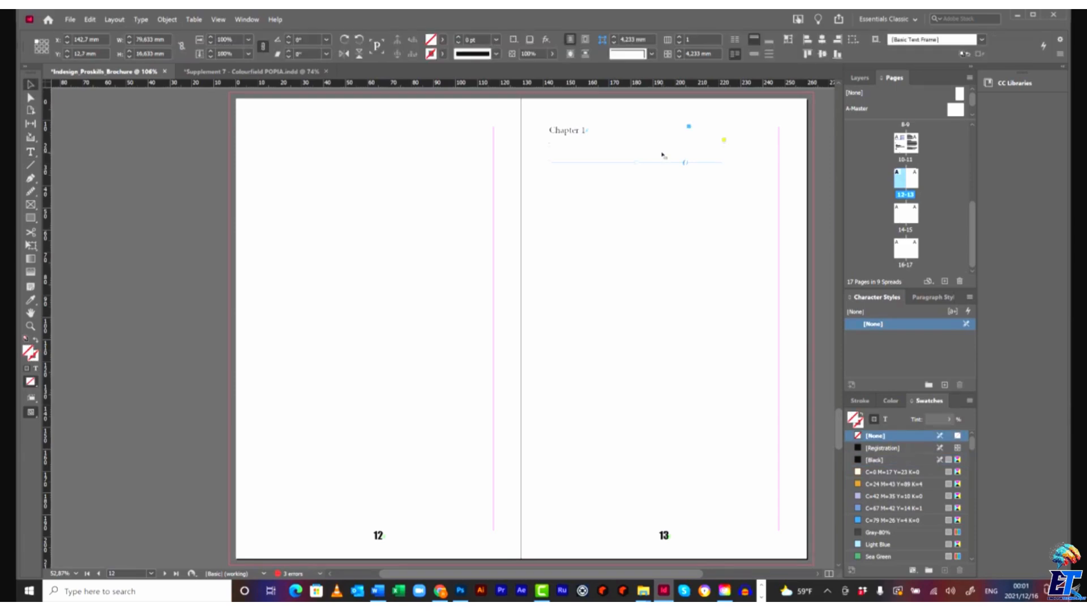
{"action": "scroll", "coordinate": [661, 233], "scroll_direction": "down", "scroll_amount": 10}
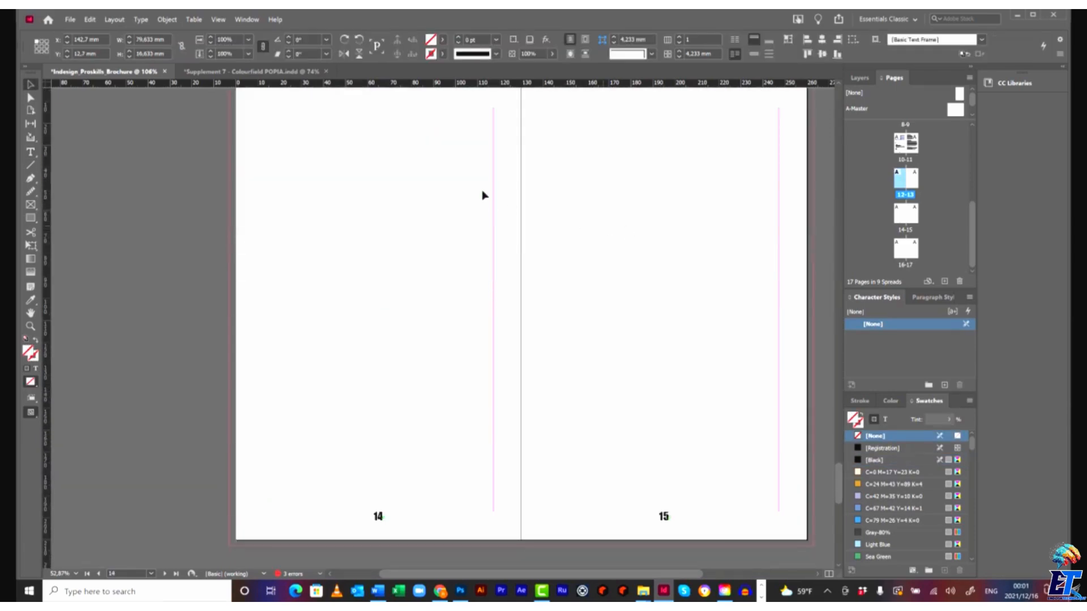
{"action": "key", "text": "ctrl+v"}
{"action": "left_click_drag", "start_coordinate": [381, 306], "coordinate": [299, 116]}
{"action": "key", "text": "ctrl+v"}
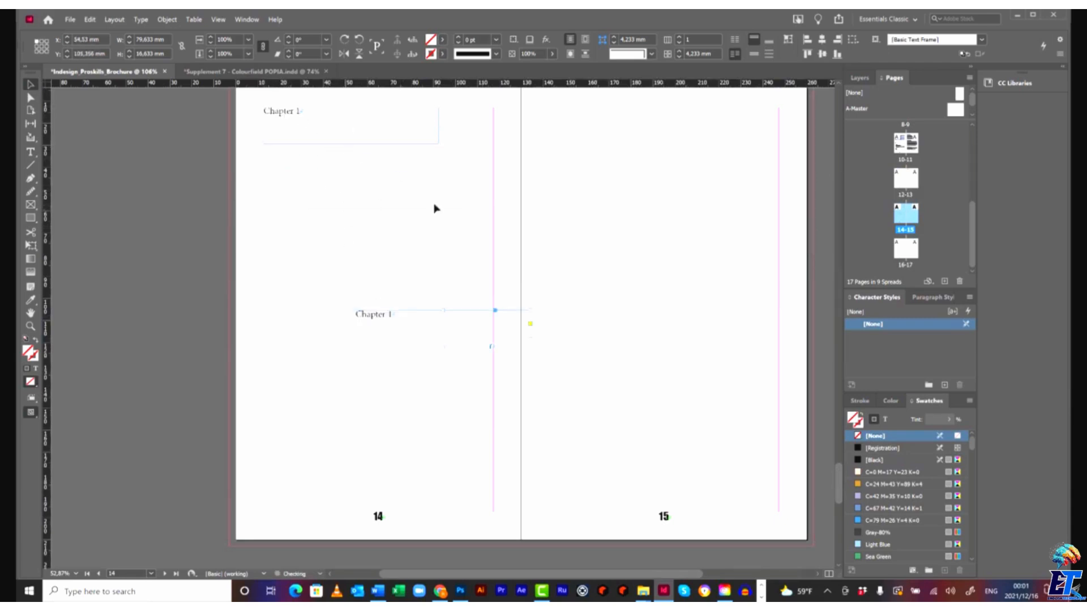
{"action": "left_click_drag", "start_coordinate": [395, 320], "coordinate": [585, 122]}
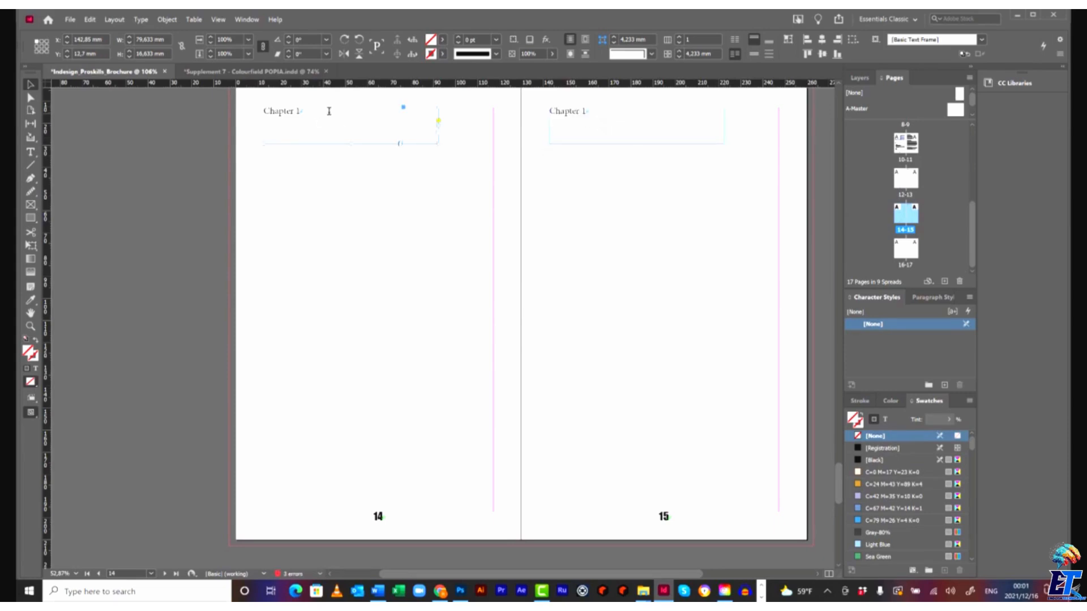
- Renumber the copied headings as "Chapter 2" on page 14 and "Chapter 3" on page 15
{"action": "double_click", "coordinate": [328, 111]}
{"action": "key", "text": "BackSpace"}
{"action": "type", "text": "2"}
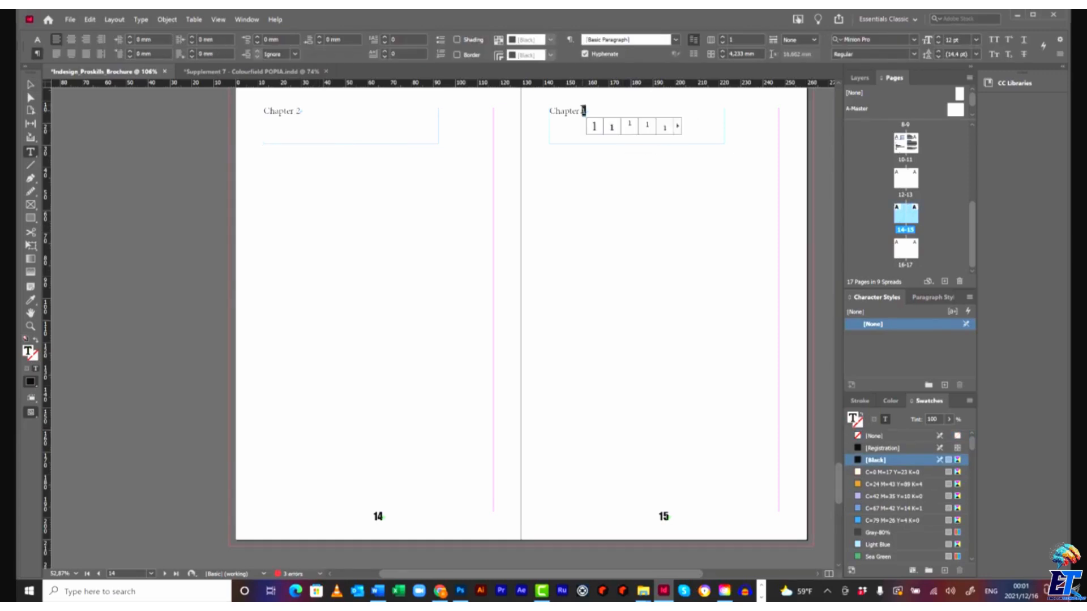
{"action": "type", "text": "3"}
{"action": "key", "text": "Escape"}
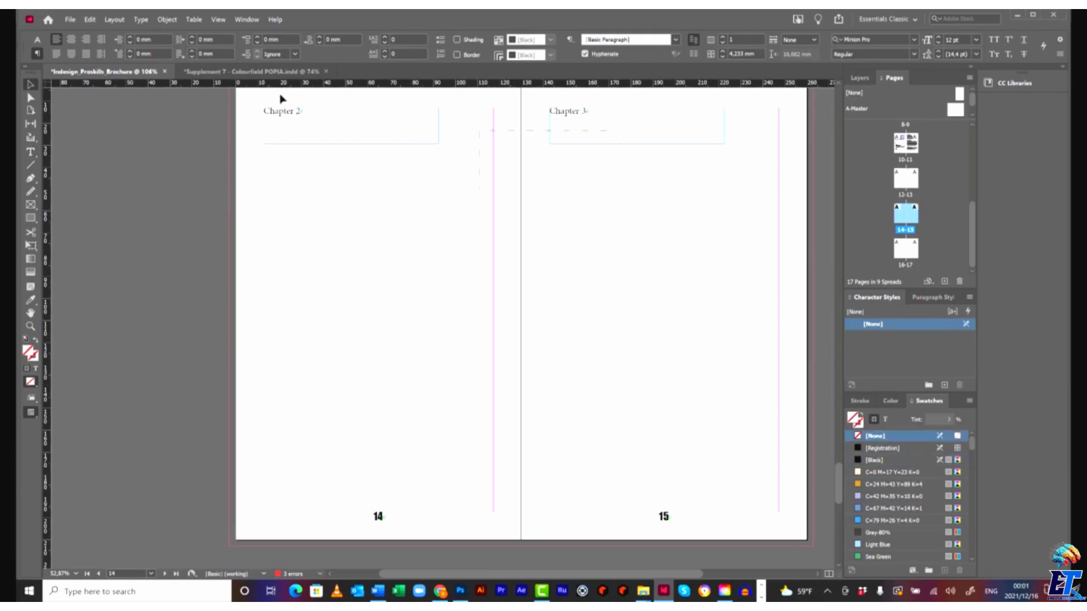
- Copy the Chapter 2 and Chapter 3 frames together to the matching positions on pages 16 and 17
{"action": "left_click", "coordinate": [296, 124], "text": "shift"}
{"action": "scroll", "coordinate": [458, 292], "scroll_direction": "down", "scroll_amount": 10}
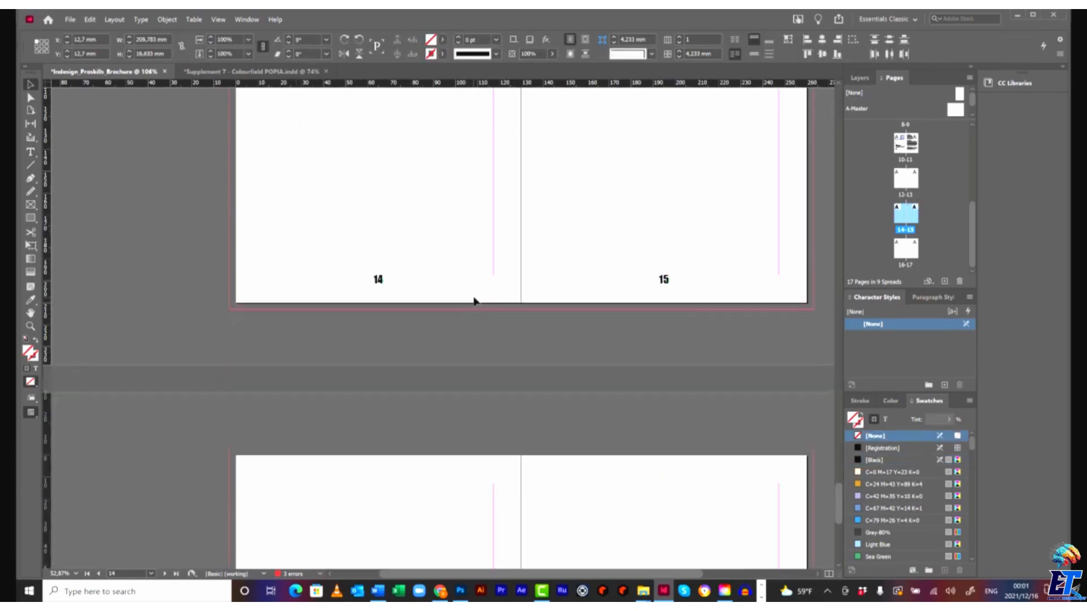
{"action": "key", "text": "ctrl+v"}
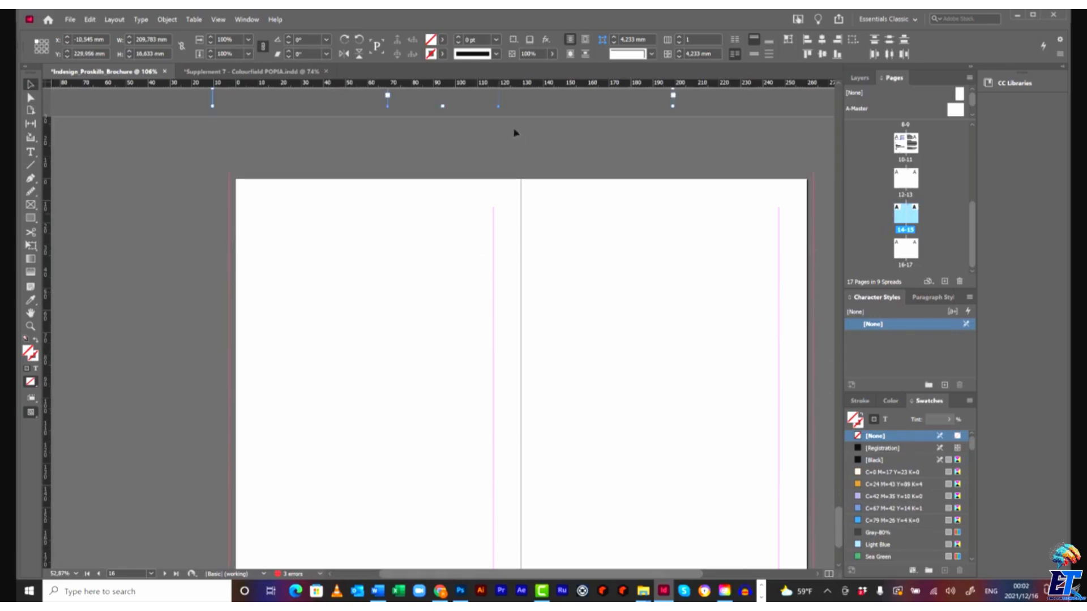
{"action": "left_click_drag", "start_coordinate": [538, 106], "coordinate": [589, 243]}
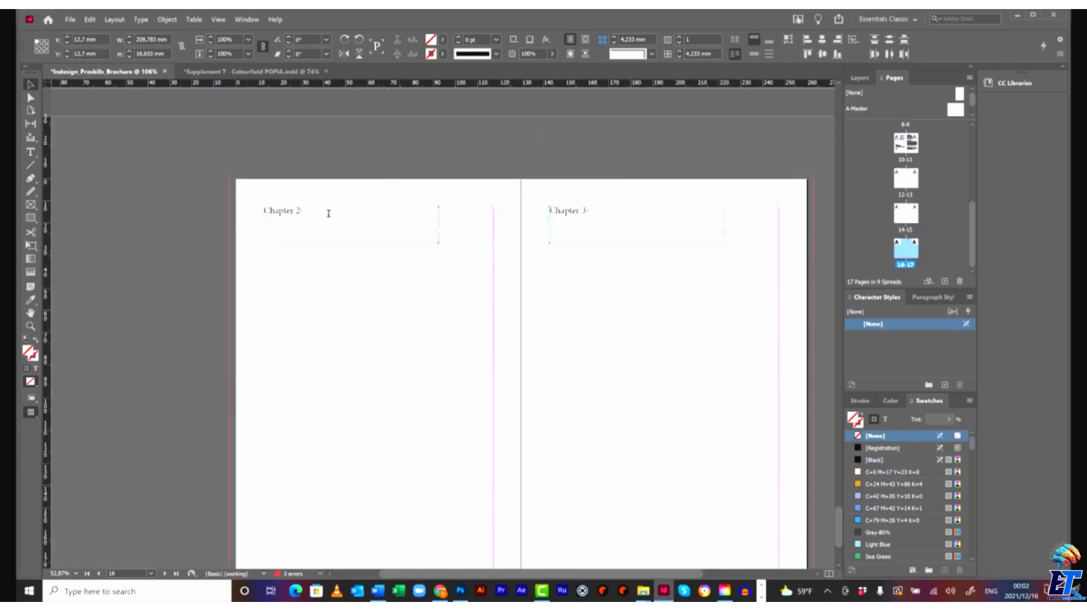
- Renumber the copied headings as "Chapter 4" on page 16 and "Chapter 5" on page 17
{"action": "double_click", "coordinate": [300, 210]}
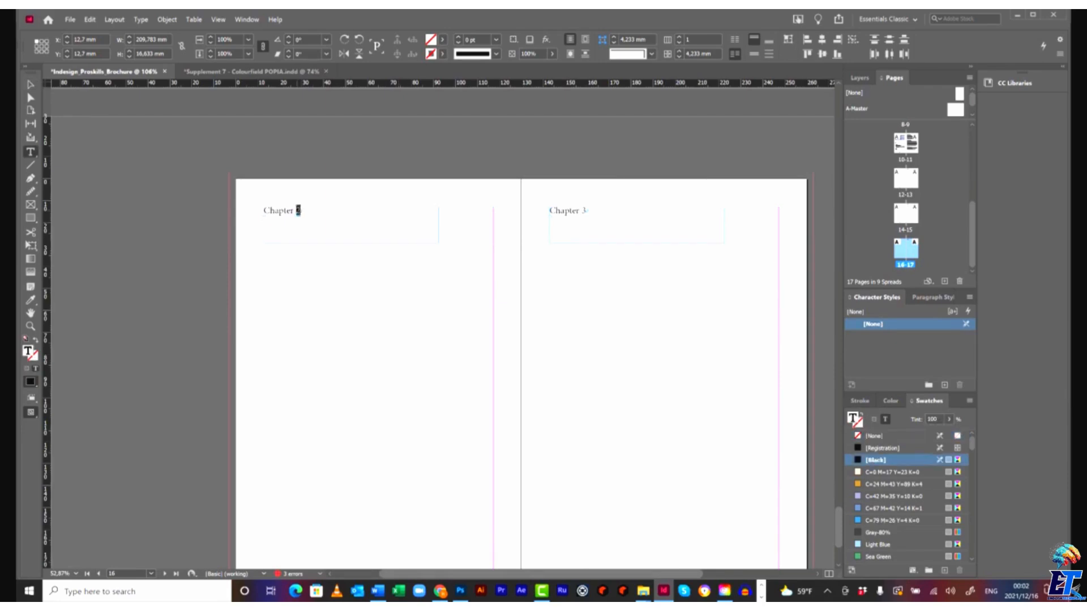
{"action": "double_click", "coordinate": [299, 211]}
{"action": "type", "text": "4"}
{"action": "double_click", "coordinate": [583, 210]}
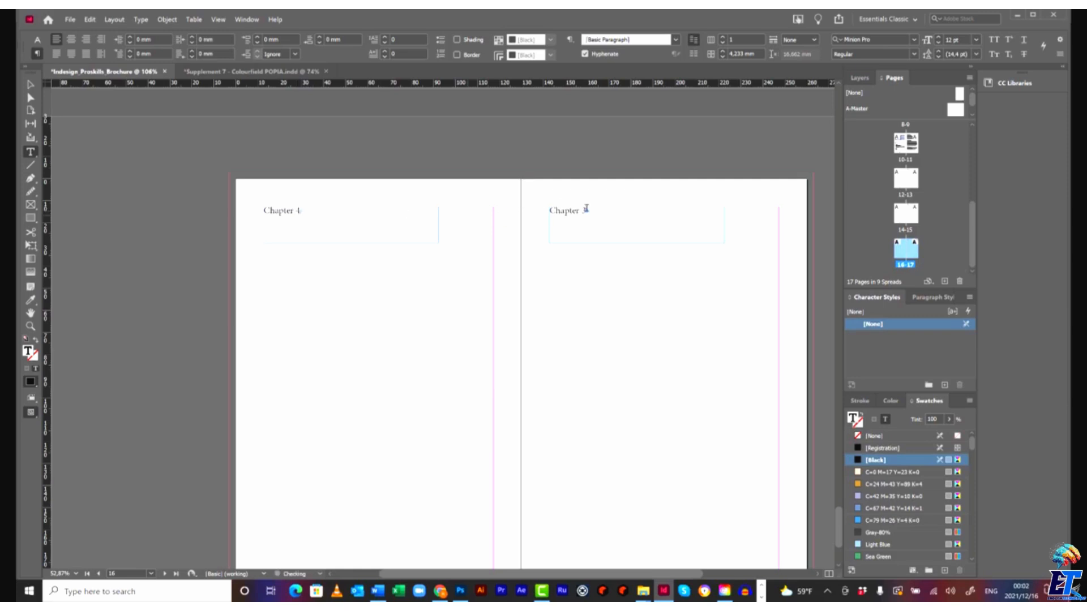
{"action": "type", "text": "5"}
- Select the Chapter 1 heading text on page 13 and show the Paragraph Styles floating over that page
{"action": "scroll", "coordinate": [627, 215], "scroll_direction": "up", "scroll_amount": 3}
{"action": "scroll", "coordinate": [627, 215], "scroll_direction": "up", "scroll_amount": 5}
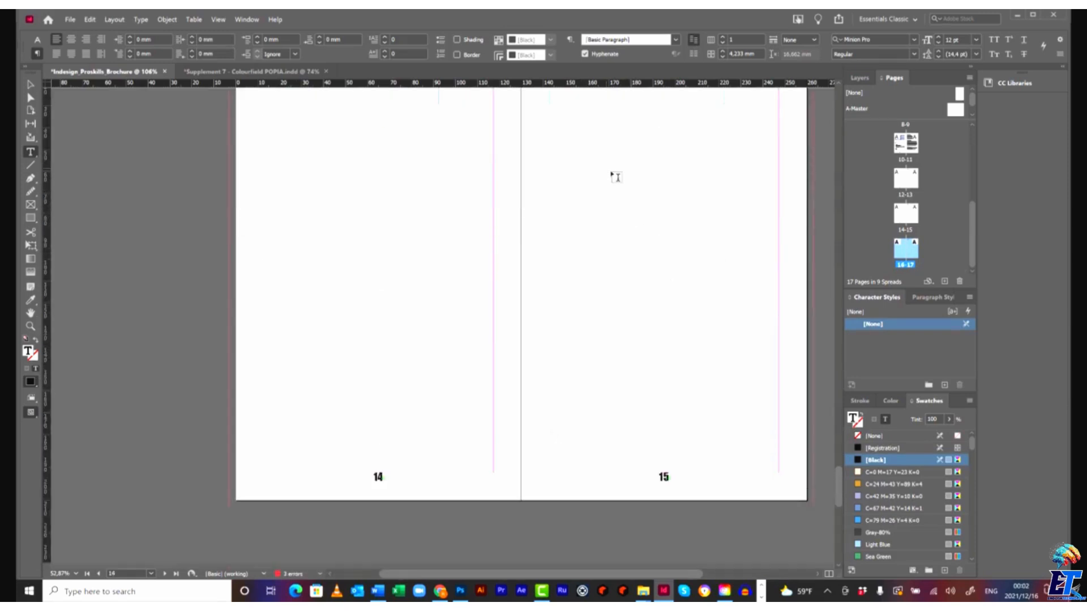
{"action": "scroll", "coordinate": [614, 183], "scroll_direction": "up", "scroll_amount": 5}
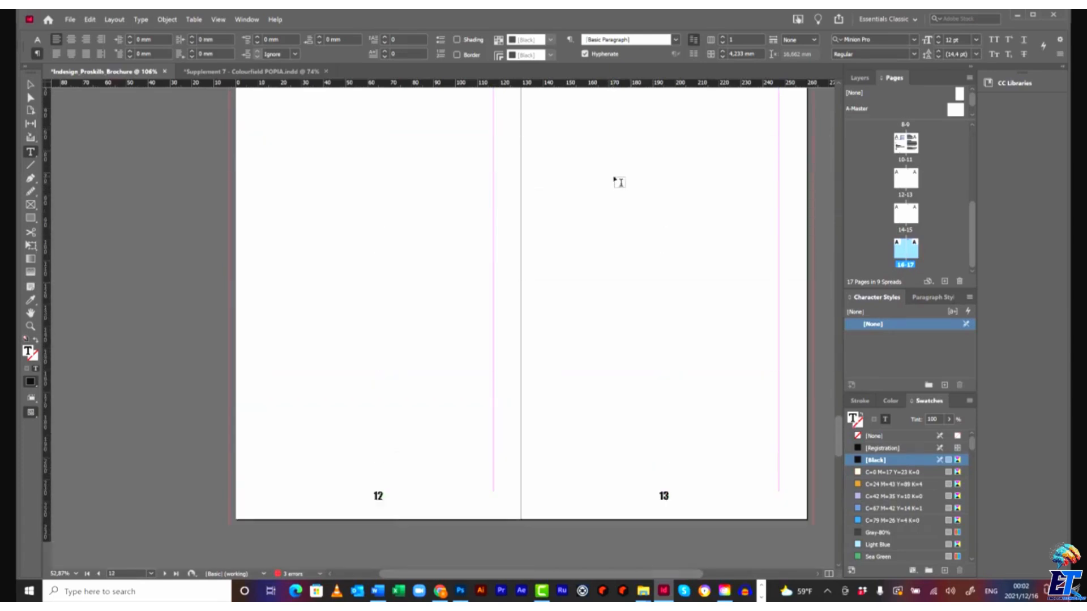
{"action": "left_click_drag", "start_coordinate": [592, 208], "coordinate": [544, 209]}
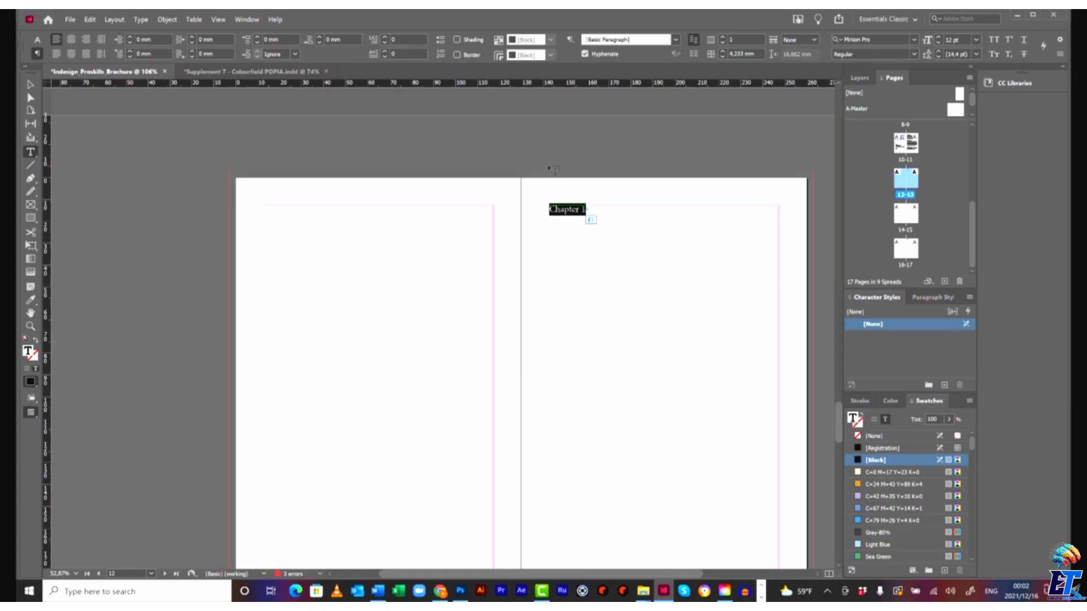
{"action": "left_click", "coordinate": [247, 20]}
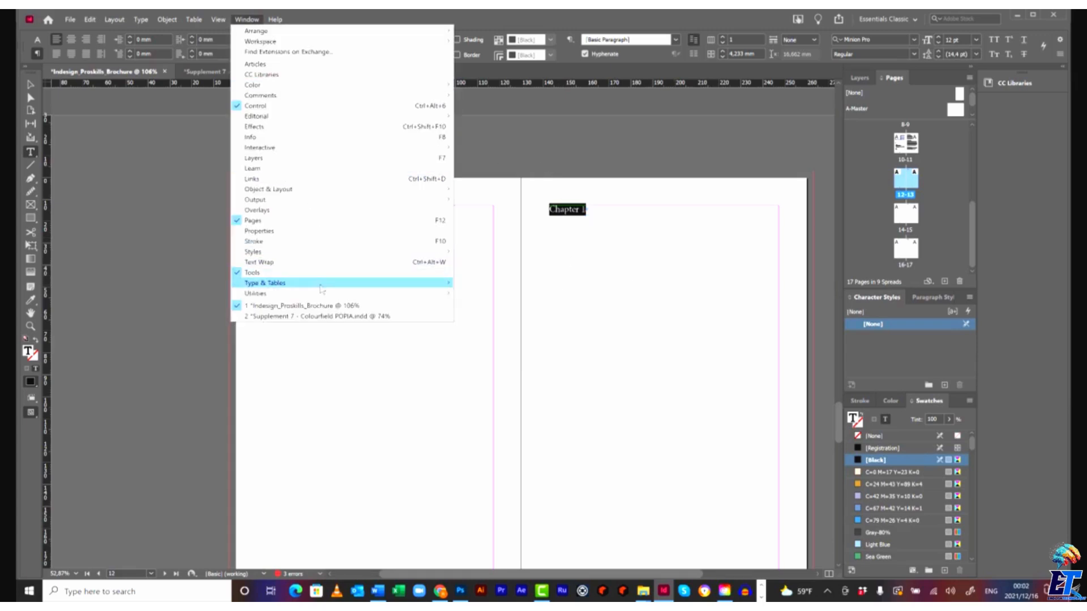
{"action": "mouse_move", "coordinate": [327, 254]}
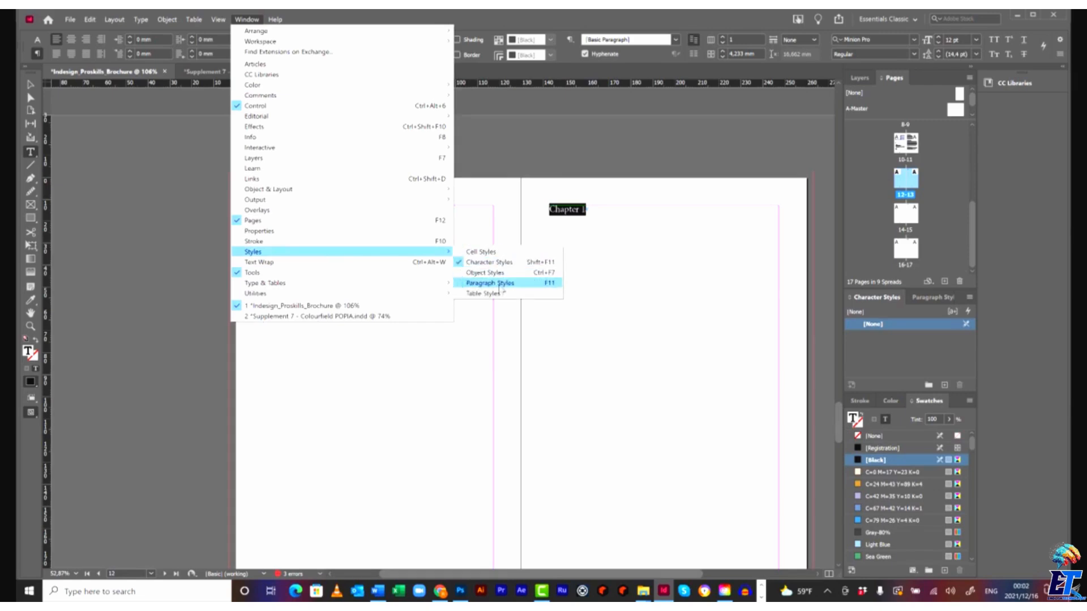
{"action": "left_click", "coordinate": [486, 282]}
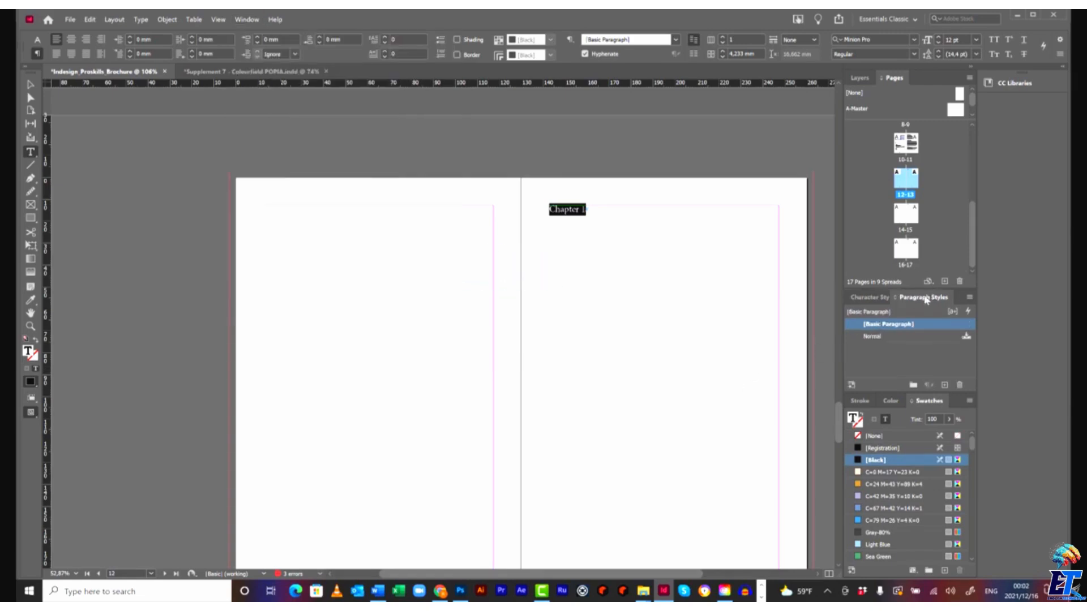
{"action": "left_click_drag", "start_coordinate": [928, 299], "coordinate": [618, 289]}
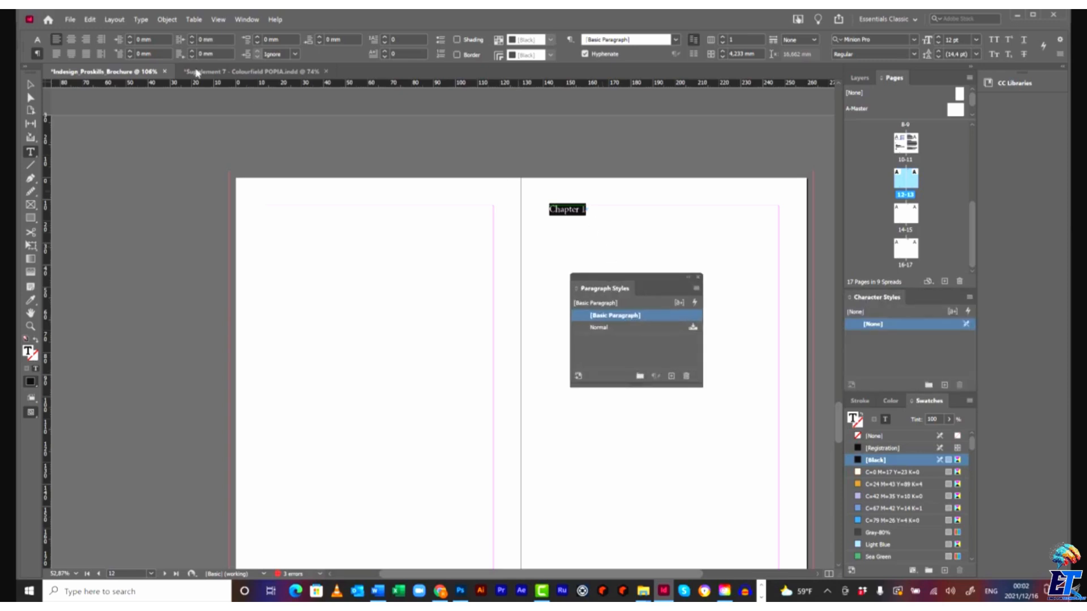
- Format the selected Chapter 1 heading on page 13 in the Impact font at 30 pt
{"action": "left_click", "coordinate": [36, 41]}
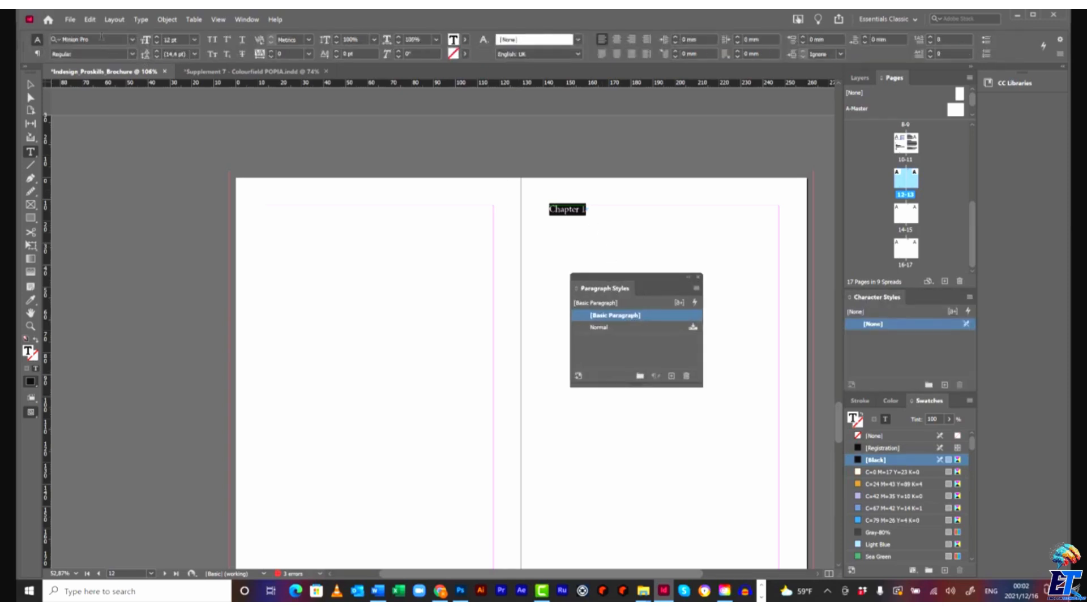
{"action": "left_click", "coordinate": [132, 40]}
{"action": "type", "text": "i"}
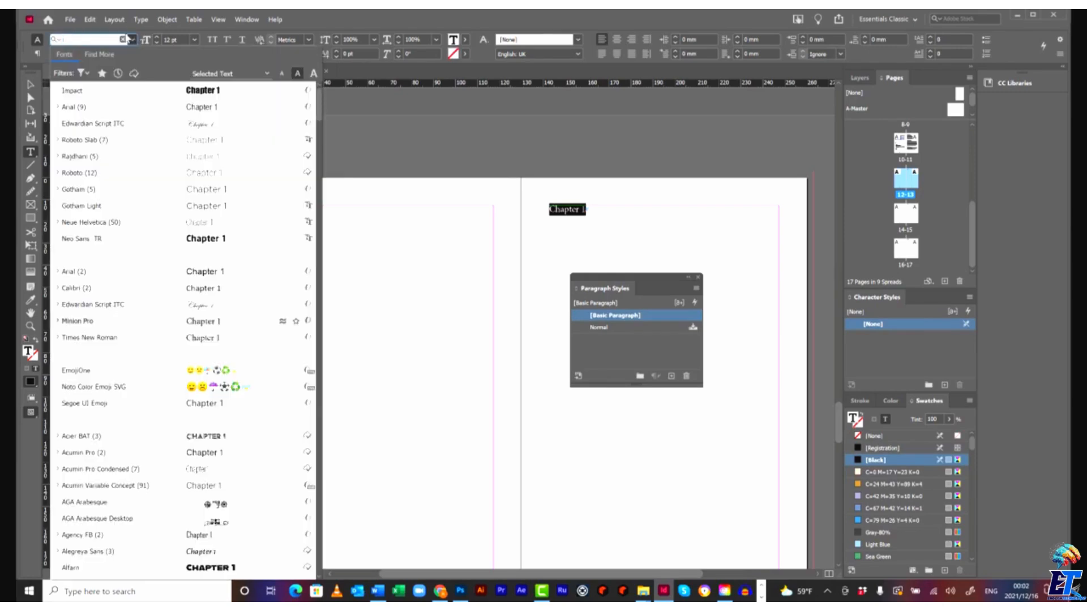
{"action": "type", "text": "mp"}
{"action": "key", "text": "Return"}
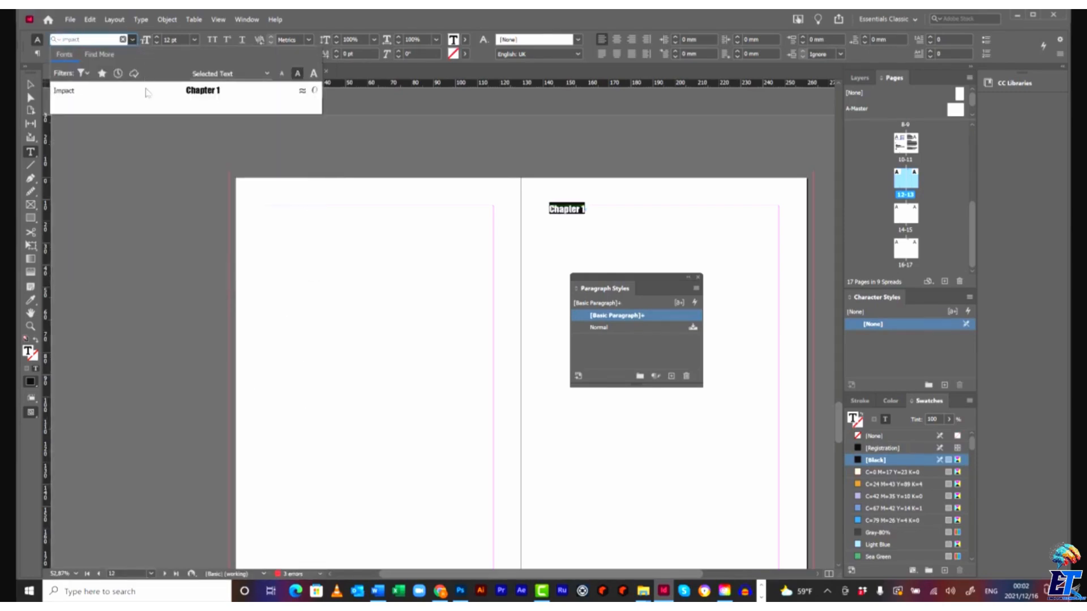
{"action": "left_click", "coordinate": [194, 40]}
{"action": "left_click", "coordinate": [188, 147]}
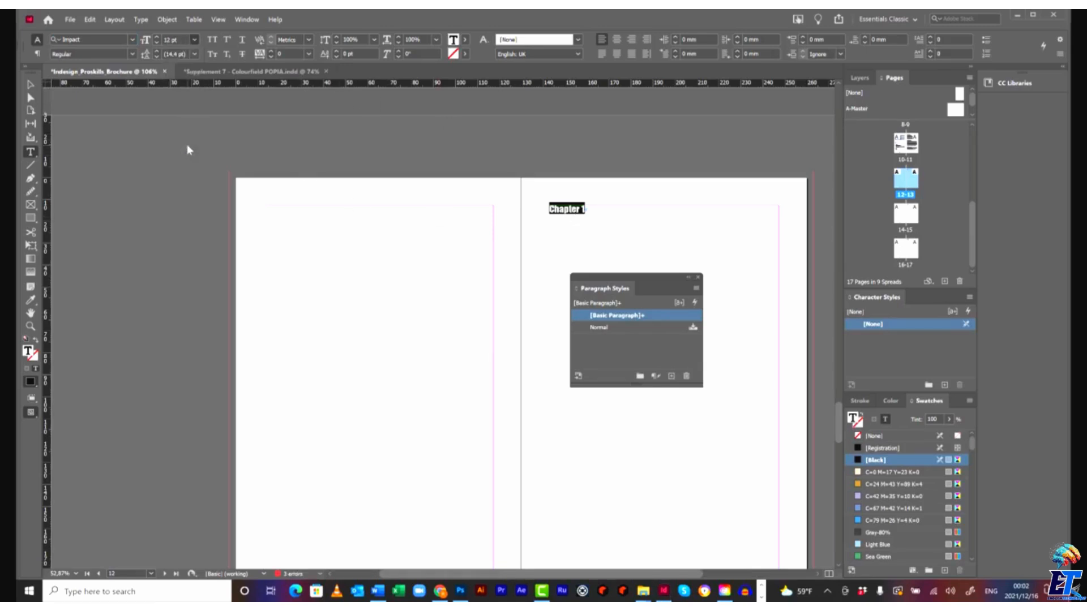
{"action": "left_click", "coordinate": [194, 40]}
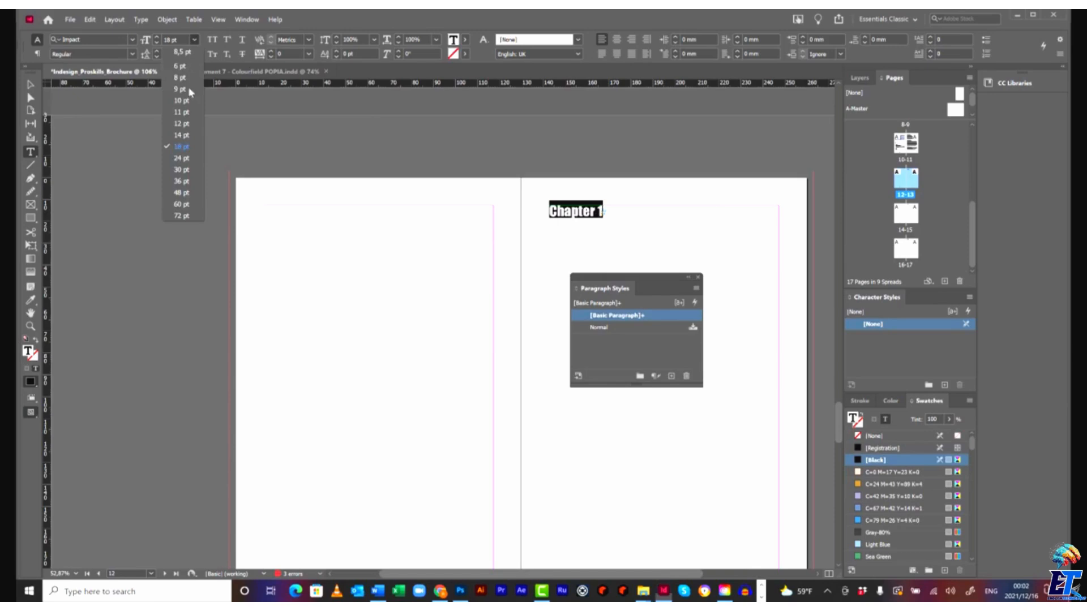
{"action": "left_click", "coordinate": [181, 170]}
- Colour the Chapter 1 heading text with the dark red c0m100y100k45 swatch
{"action": "scroll", "coordinate": [897, 482], "scroll_direction": "down", "scroll_amount": 5}
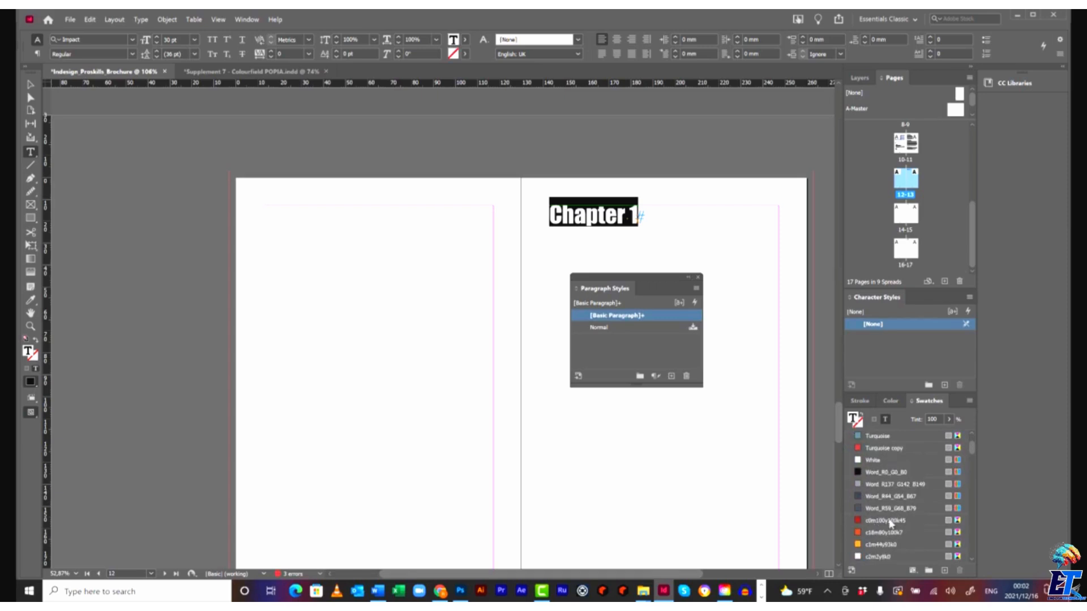
{"action": "left_click", "coordinate": [883, 521]}
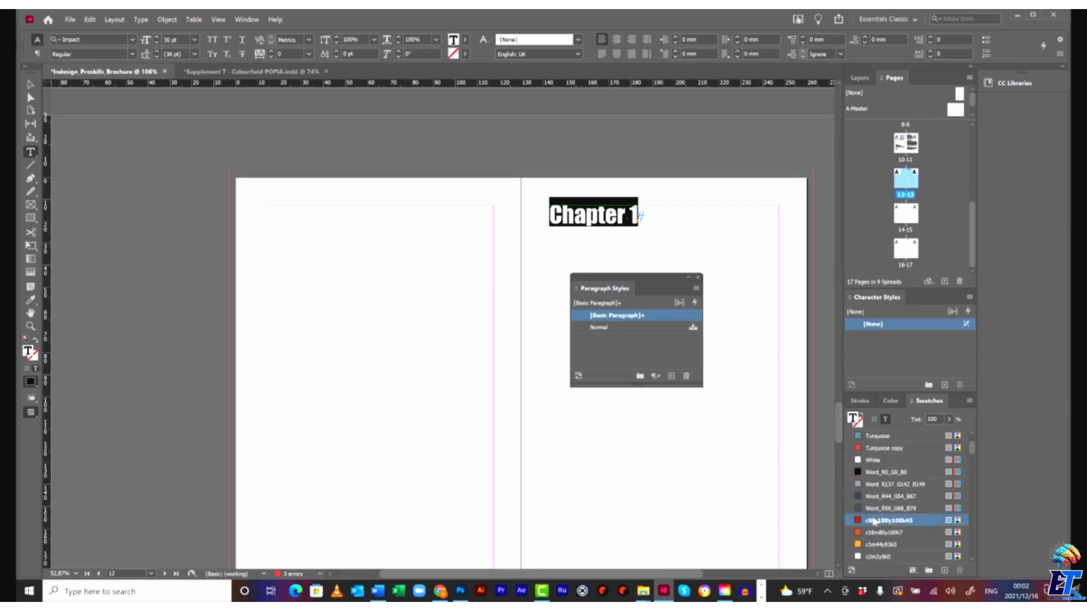
{"action": "left_click", "coordinate": [662, 220]}
- Create a paragraph style named "Headings" from the Chapter 1 heading's formatting and apply it to that heading
{"action": "left_click_drag", "start_coordinate": [657, 215], "coordinate": [534, 211]}
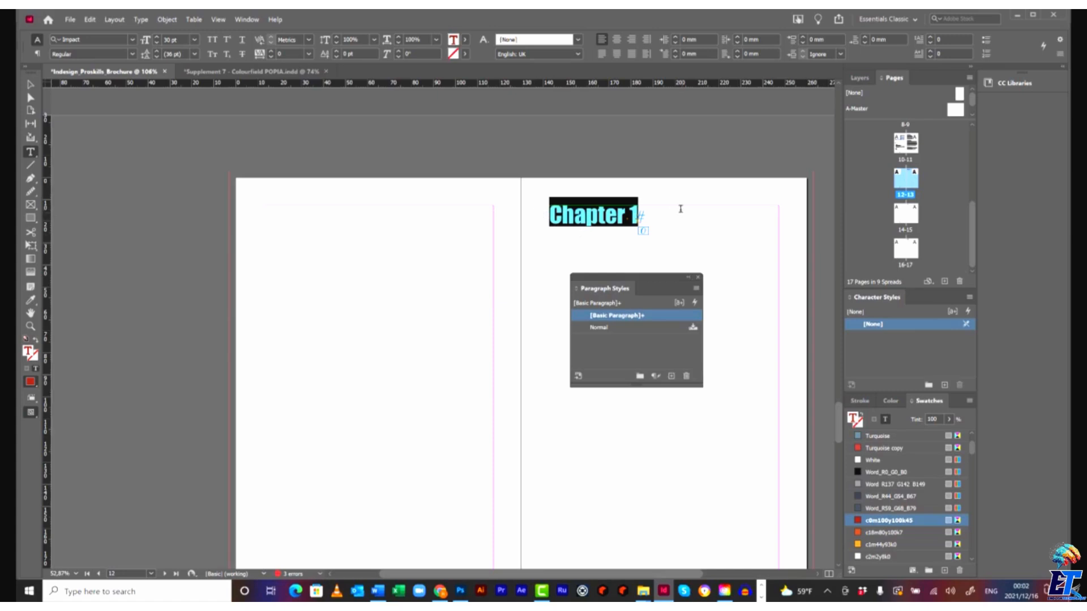
{"action": "left_click", "coordinate": [696, 290]}
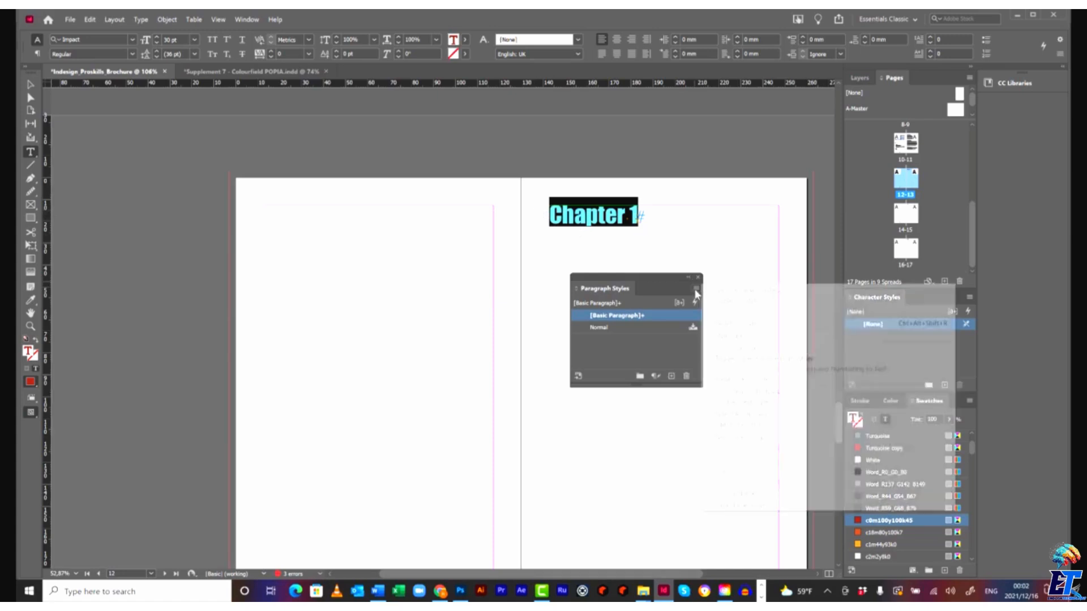
{"action": "left_click", "coordinate": [737, 294]}
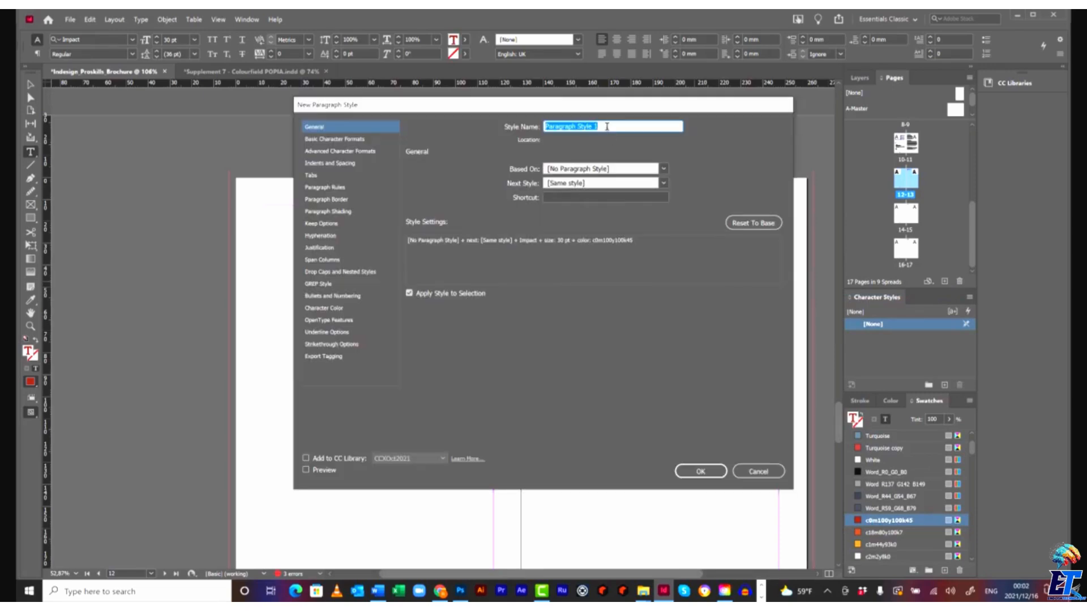
{"action": "type", "text": "Headings"}
{"action": "left_click", "coordinate": [700, 471]}
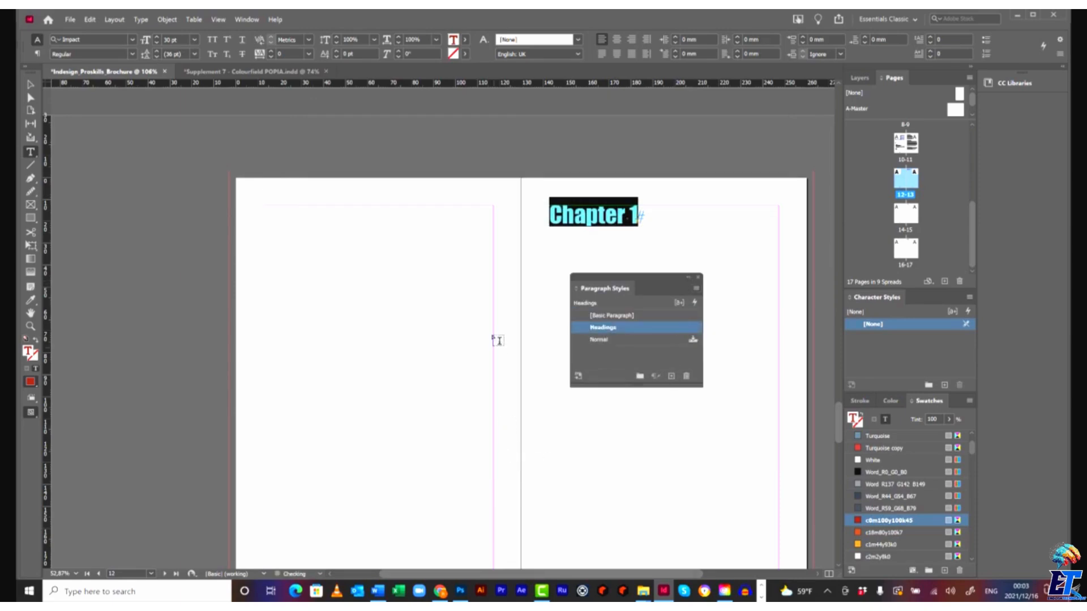
- Apply the Headings paragraph style to the Chapter 2 heading on page 14 and the Chapter 3 heading on page 15
{"action": "scroll", "coordinate": [495, 339], "scroll_direction": "down", "scroll_amount": 8}
{"action": "left_click_drag", "start_coordinate": [364, 318], "coordinate": [258, 309]}
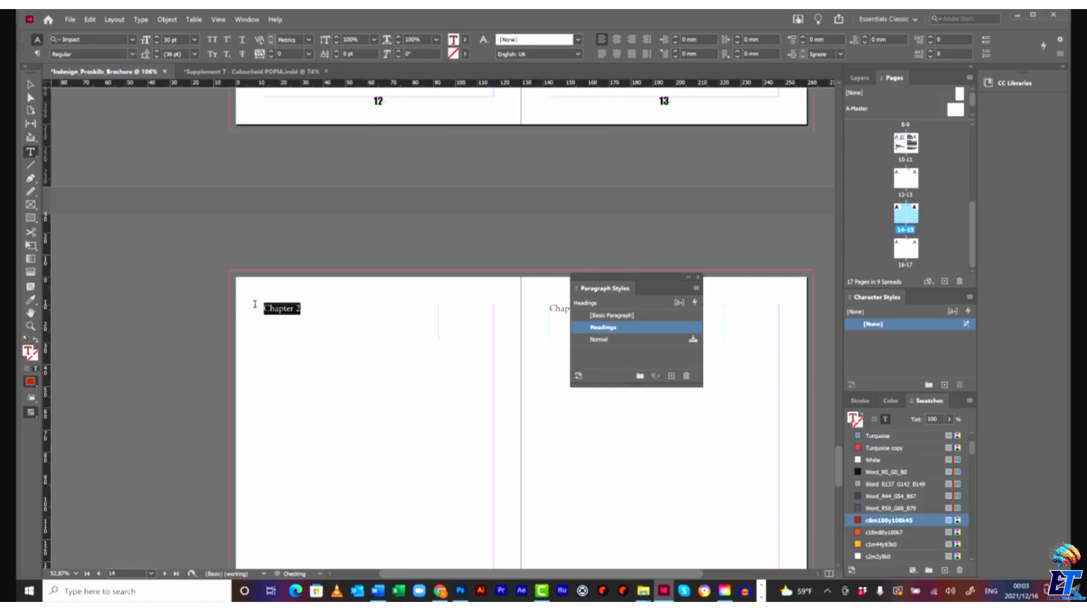
{"action": "left_click", "coordinate": [624, 327]}
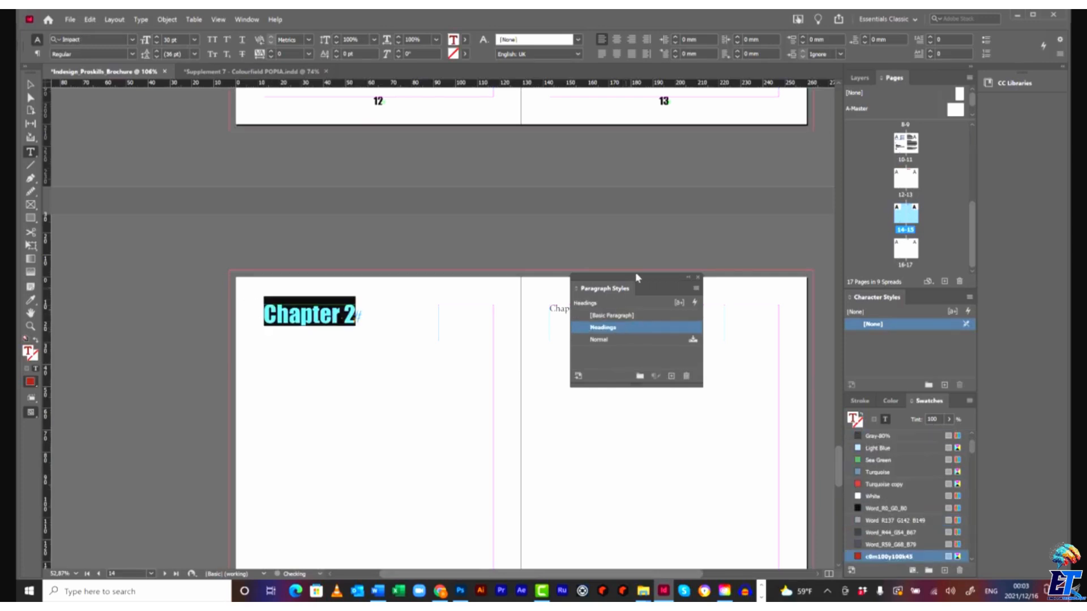
{"action": "left_click_drag", "start_coordinate": [631, 287], "coordinate": [485, 287]}
{"action": "triple_click", "coordinate": [606, 312]}
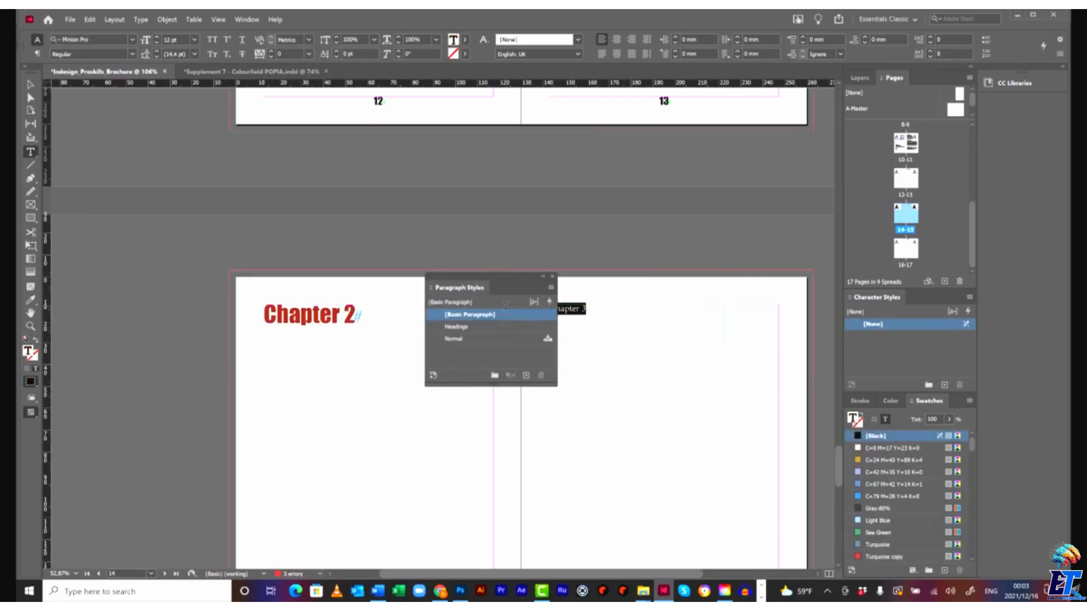
{"action": "left_click", "coordinate": [465, 327]}
- Apply the Headings paragraph style to the Chapter 4 heading on page 16 and the Chapter 5 heading on page 17
{"action": "scroll", "coordinate": [388, 428], "scroll_direction": "down", "scroll_amount": 10}
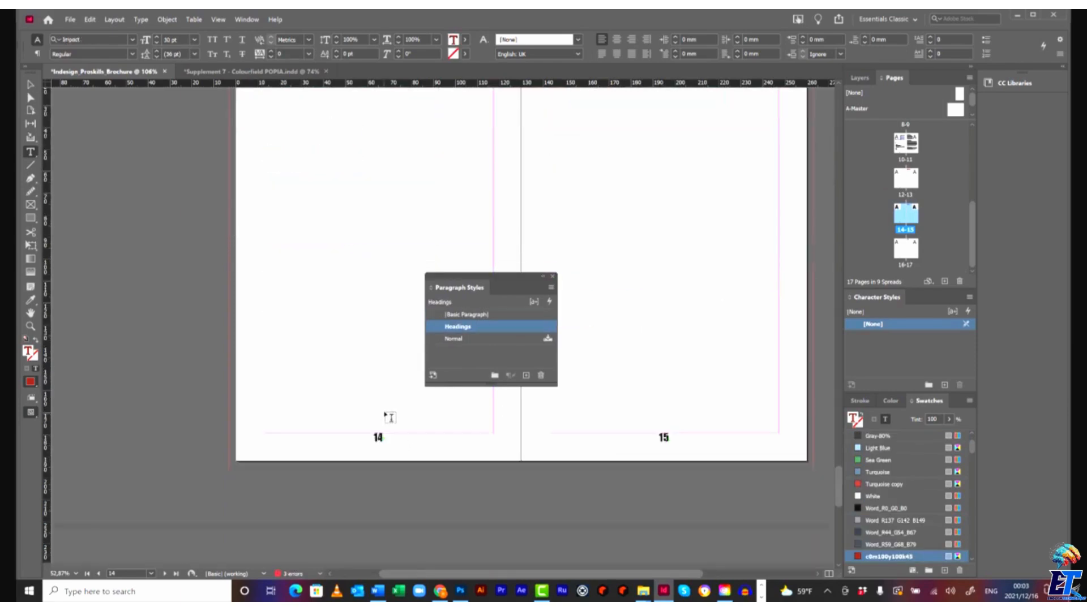
{"action": "left_click_drag", "start_coordinate": [340, 407], "coordinate": [236, 400]}
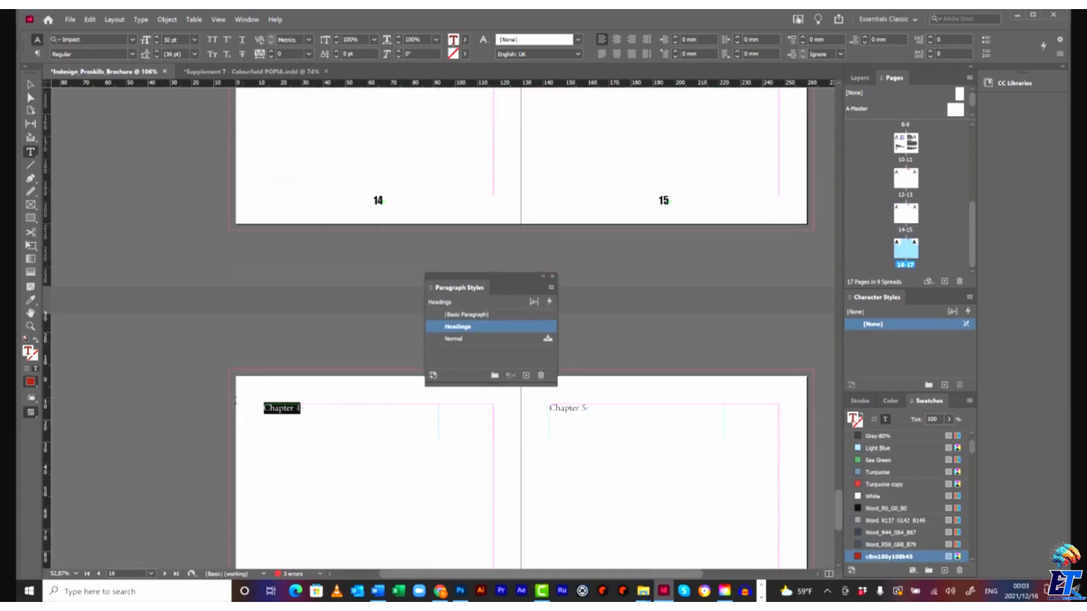
{"action": "left_click", "coordinate": [458, 327]}
{"action": "left_click_drag", "start_coordinate": [614, 408], "coordinate": [523, 407]}
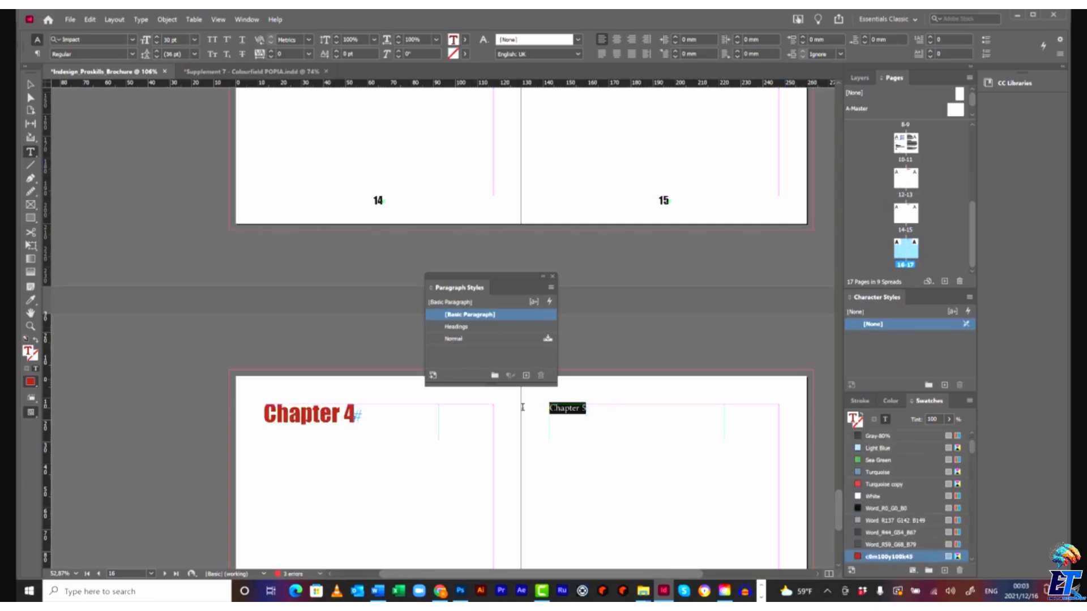
{"action": "left_click", "coordinate": [457, 326]}
- Return to the page 12–13 spread and place the floating Paragraph Styles on the pasteboard beside page 12
{"action": "left_click_drag", "start_coordinate": [485, 282], "coordinate": [181, 143]}
{"action": "scroll", "coordinate": [587, 279], "scroll_direction": "up", "scroll_amount": 10}
{"action": "scroll", "coordinate": [588, 277], "scroll_direction": "up", "scroll_amount": 12}
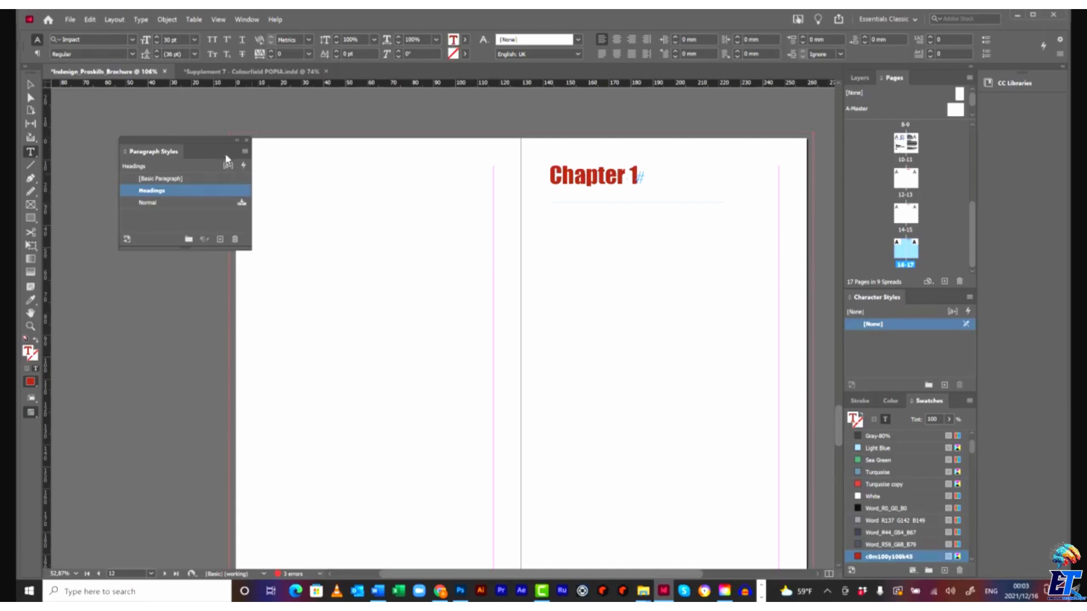
{"action": "left_click_drag", "start_coordinate": [216, 140], "coordinate": [164, 134]}
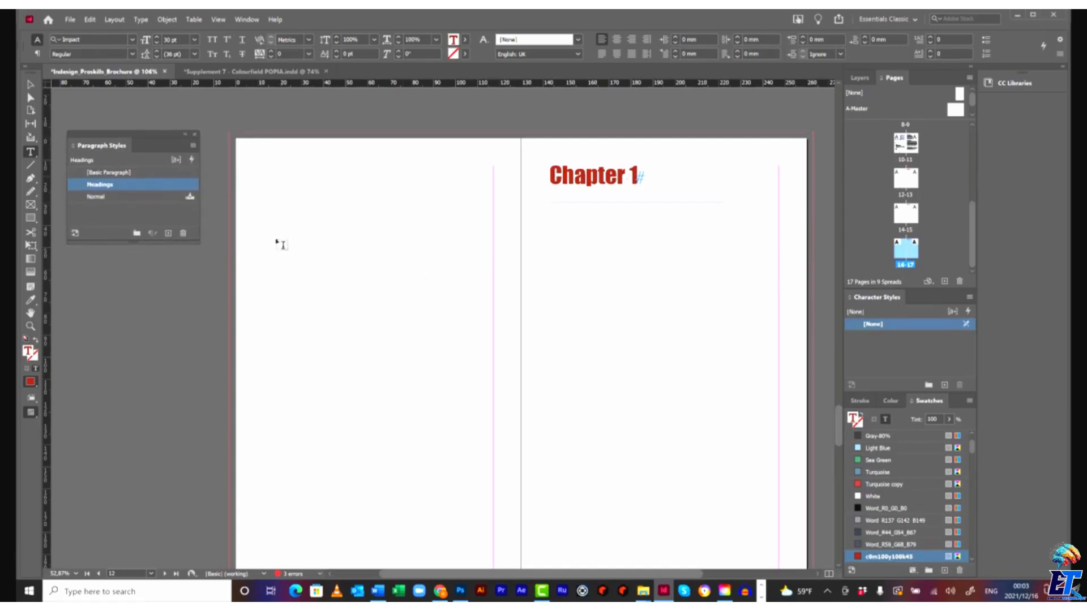
- Set up a table of contents titled "Contents" that includes the Headings style, with [No Paragraph Style] as its entry style
{"action": "left_click", "coordinate": [115, 19]}
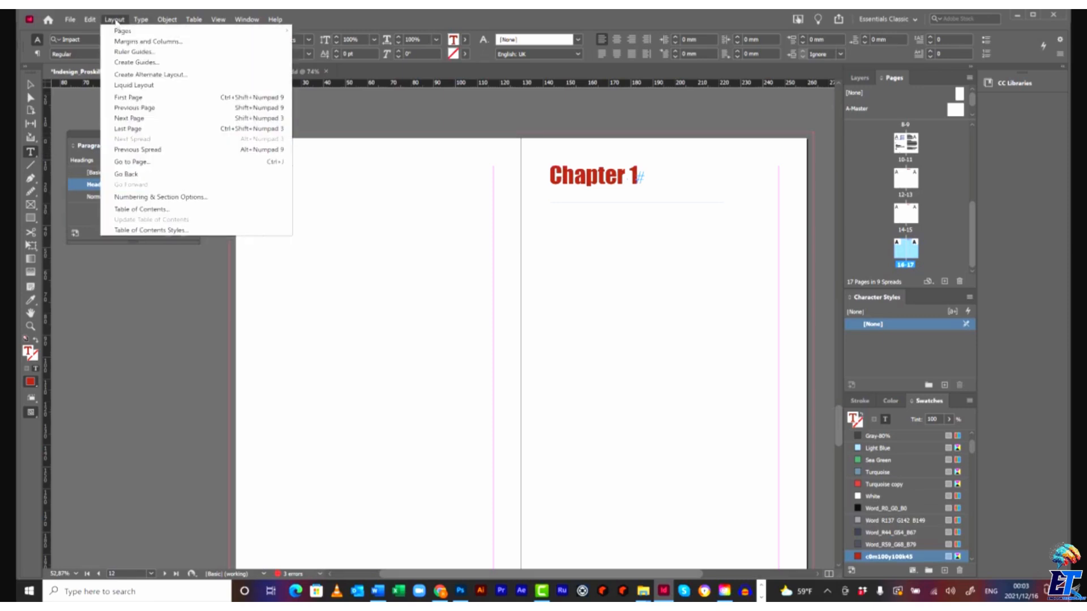
{"action": "left_click", "coordinate": [158, 211]}
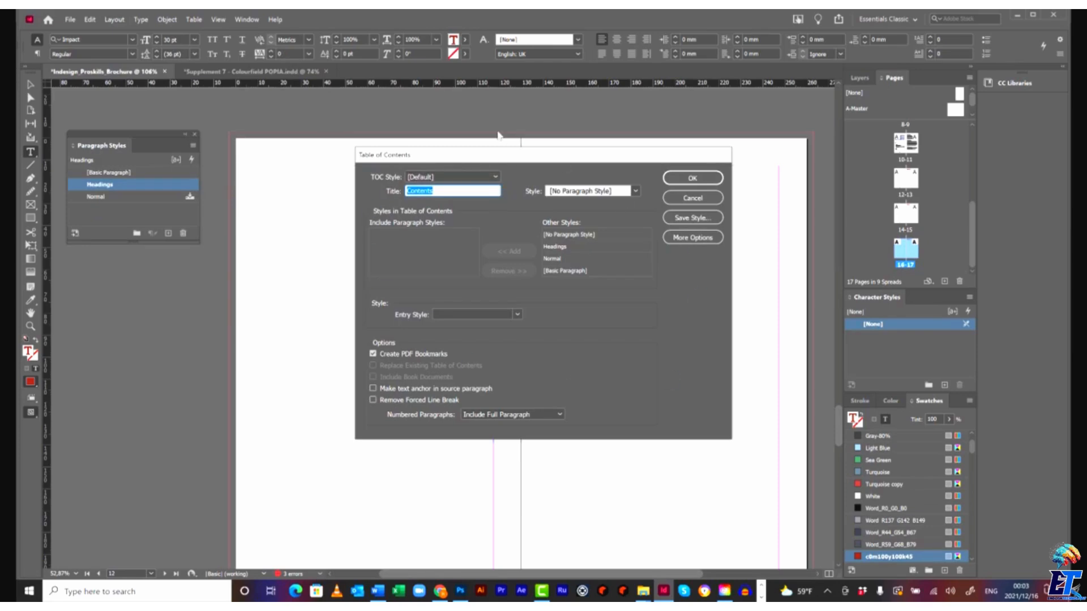
{"action": "left_click_drag", "start_coordinate": [527, 156], "coordinate": [453, 158]}
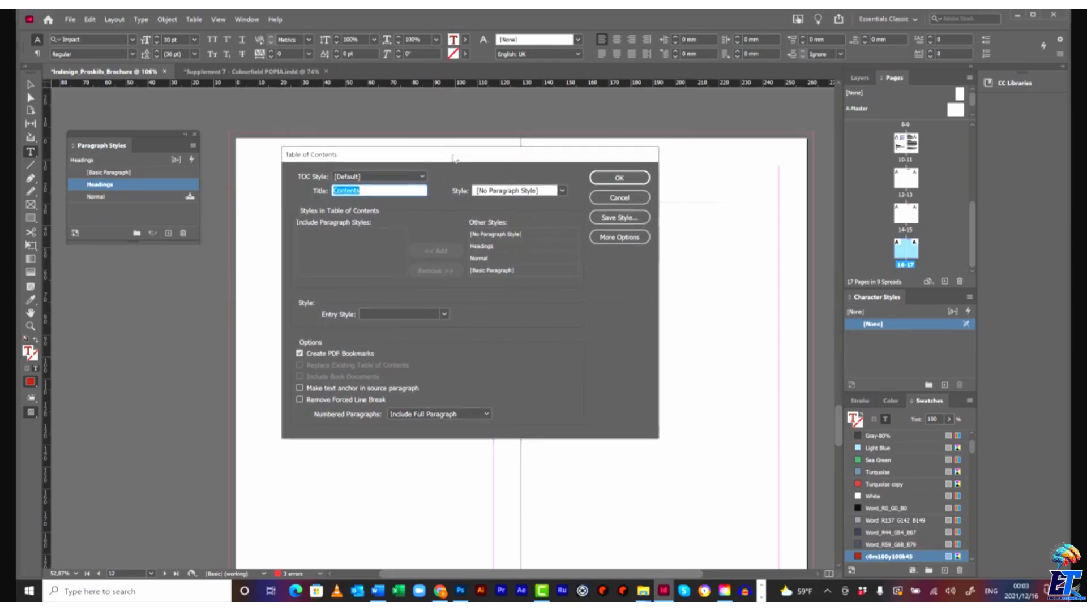
{"action": "left_click", "coordinate": [487, 248]}
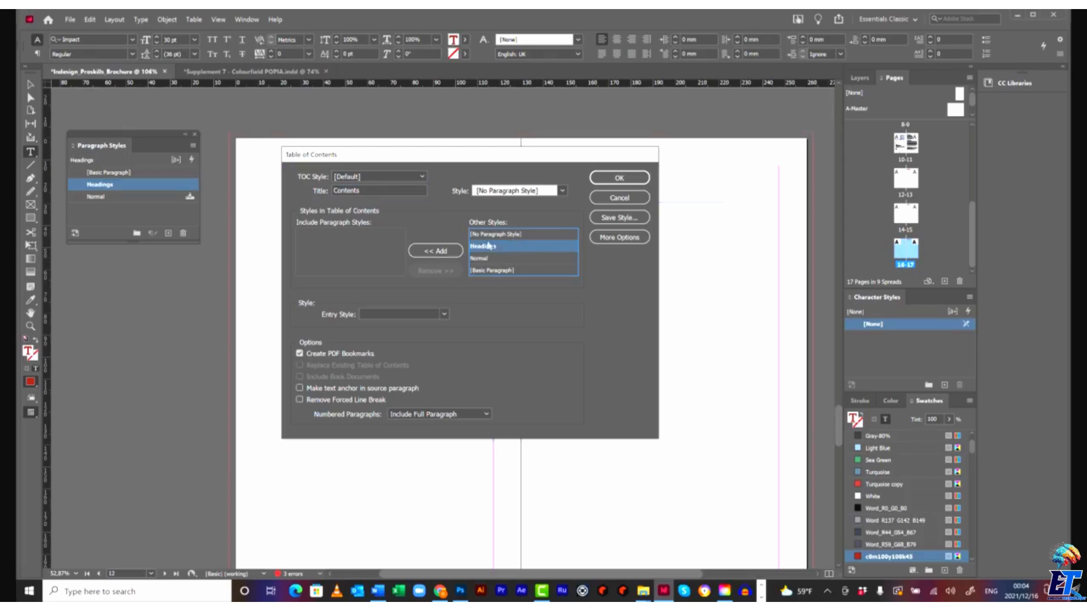
{"action": "left_click", "coordinate": [449, 252]}
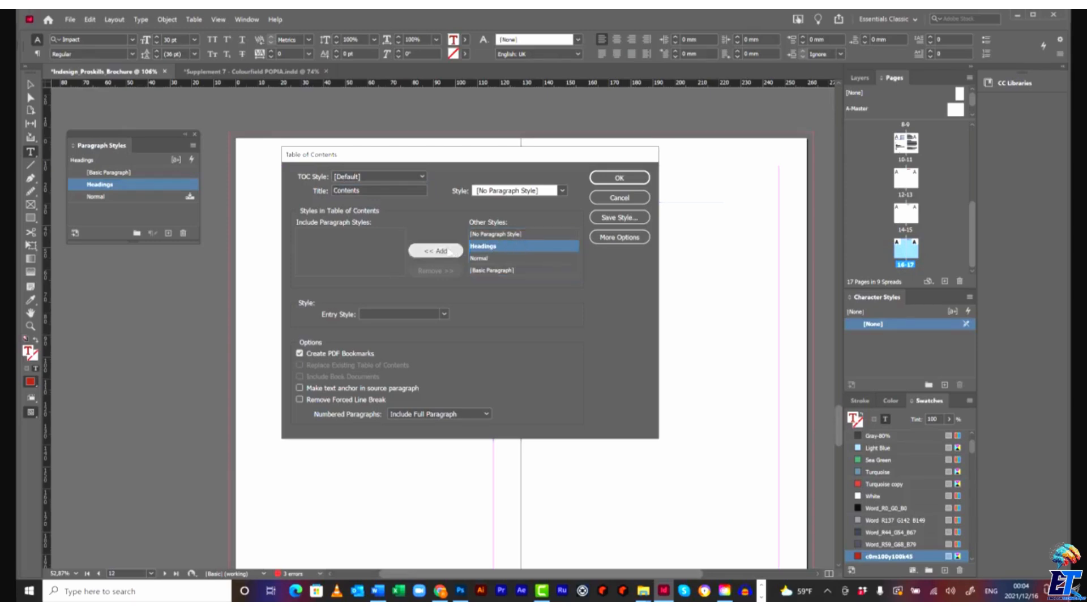
{"action": "left_click", "coordinate": [444, 315]}
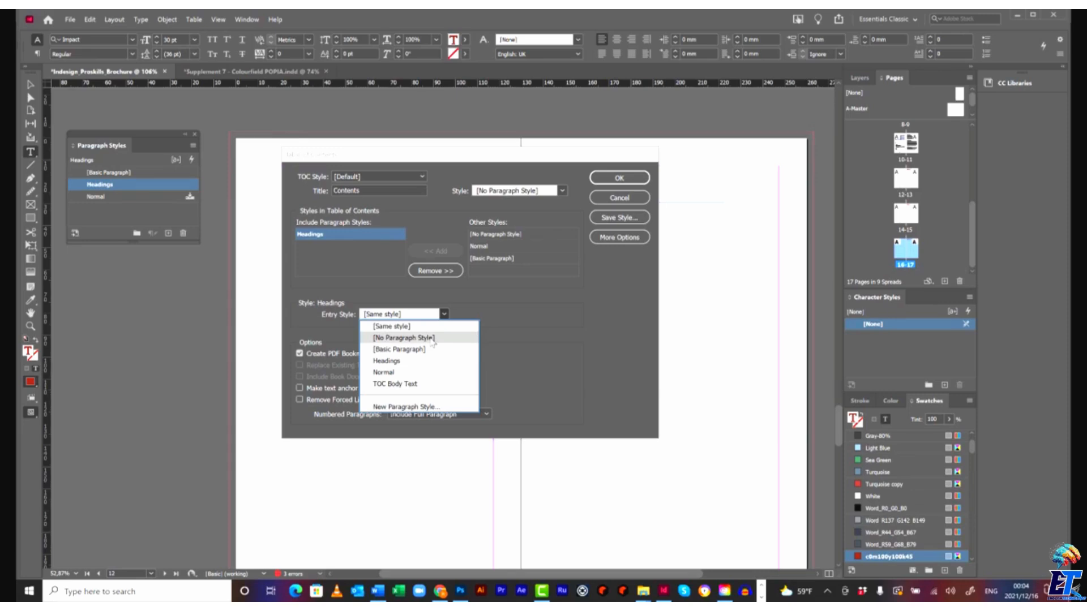
{"action": "left_click", "coordinate": [433, 339]}
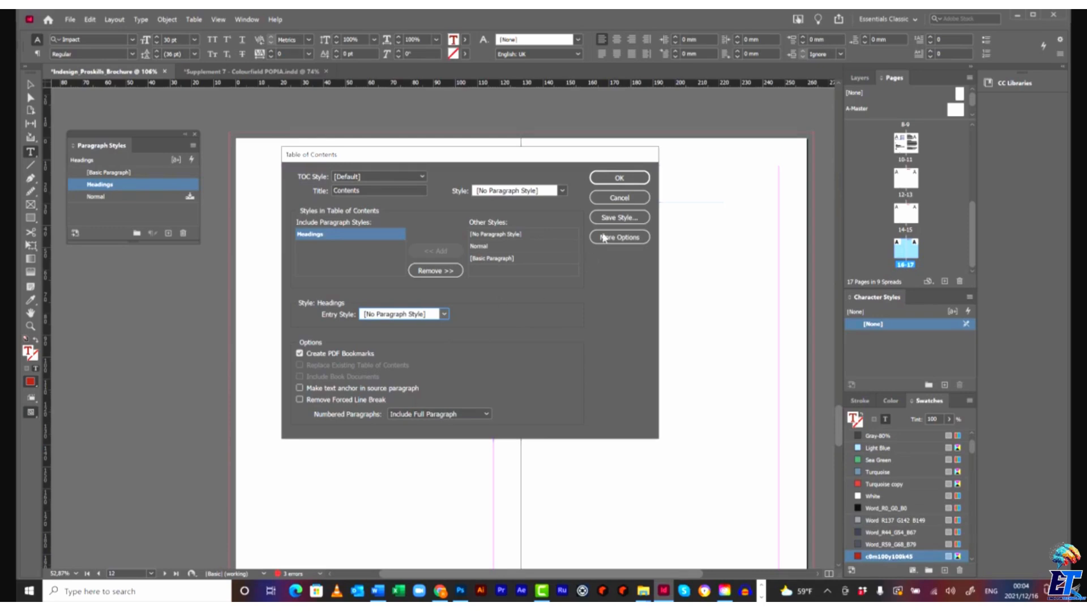
- Generate the table of contents including overset text and place it in a frame spanning the margin width in the upper part of page 12
{"action": "left_click_drag", "start_coordinate": [600, 157], "coordinate": [580, 199]}
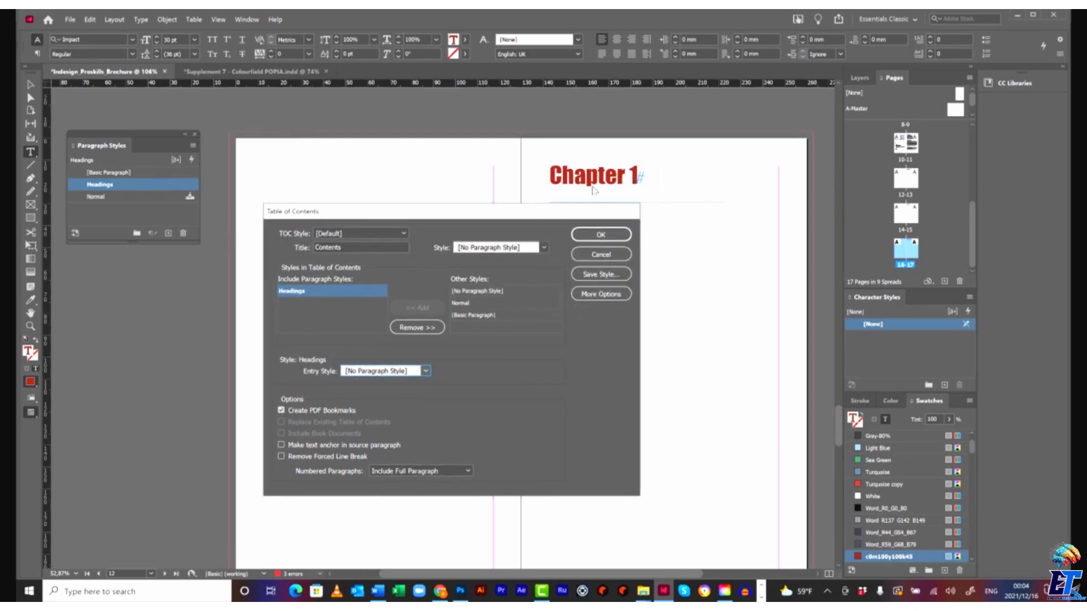
{"action": "left_click_drag", "start_coordinate": [494, 218], "coordinate": [487, 168]}
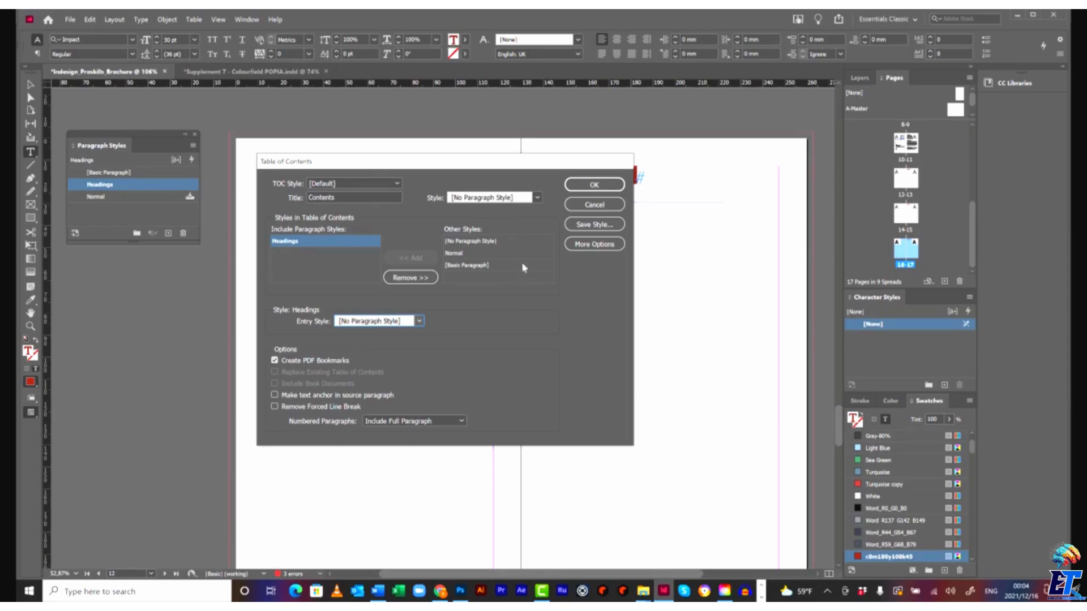
{"action": "left_click", "coordinate": [601, 192]}
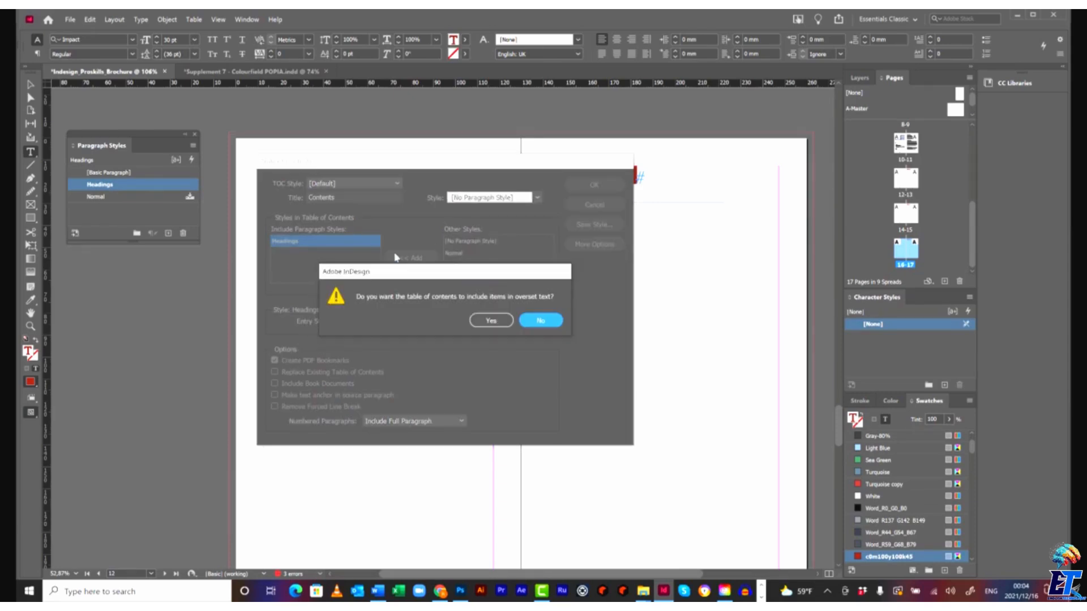
{"action": "left_click", "coordinate": [492, 321]}
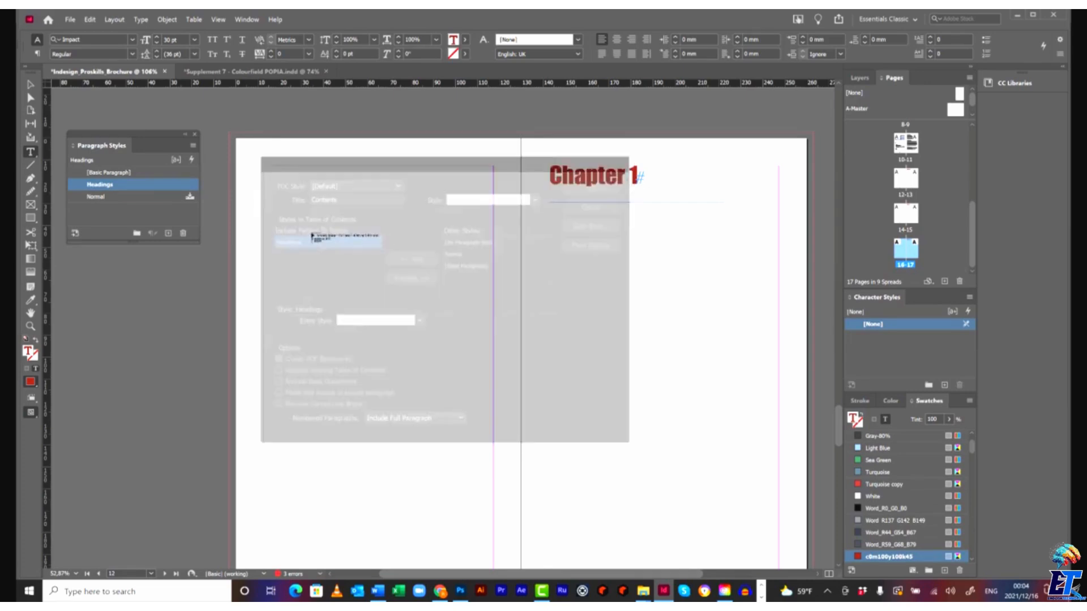
{"action": "left_click_drag", "start_coordinate": [264, 176], "coordinate": [493, 431]}
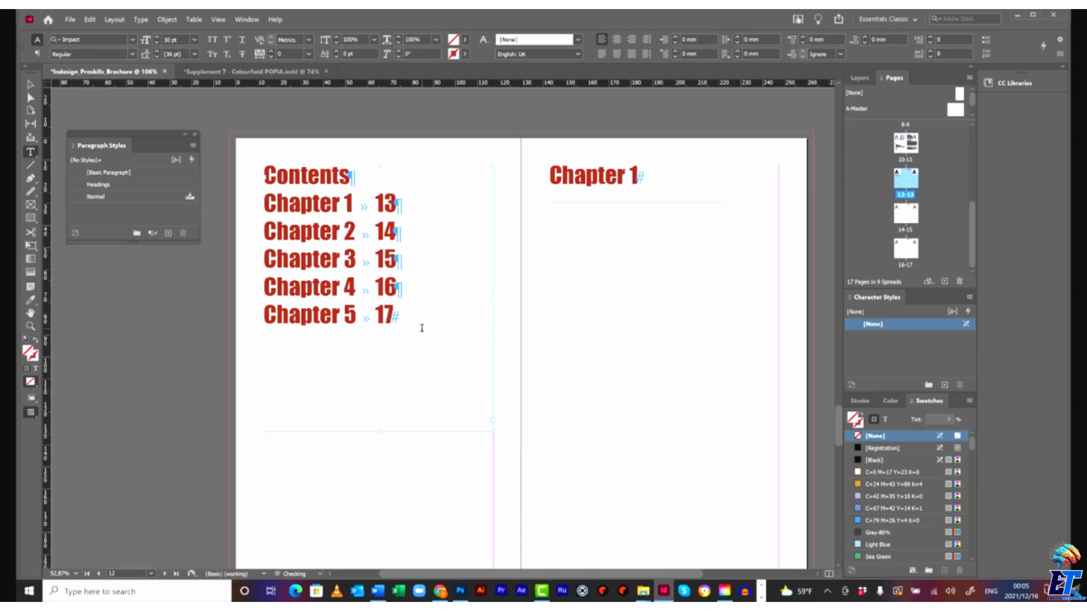
- Set all of the table of contents text on page 12 to 18 pt
{"action": "left_click_drag", "start_coordinate": [422, 328], "coordinate": [264, 169]}
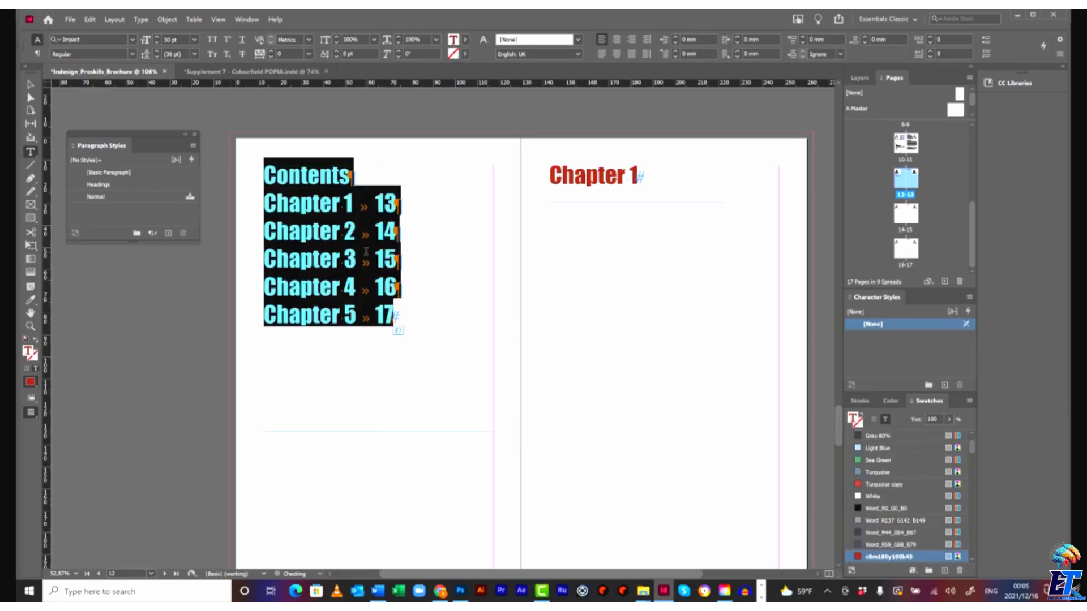
{"action": "left_click", "coordinate": [414, 219]}
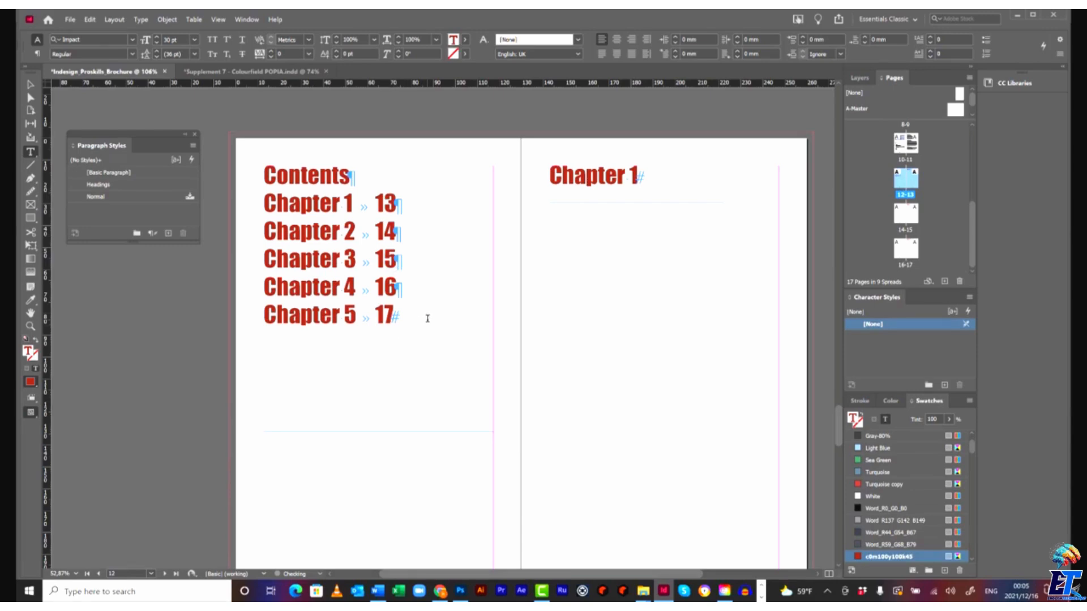
{"action": "left_click_drag", "start_coordinate": [423, 330], "coordinate": [264, 170]}
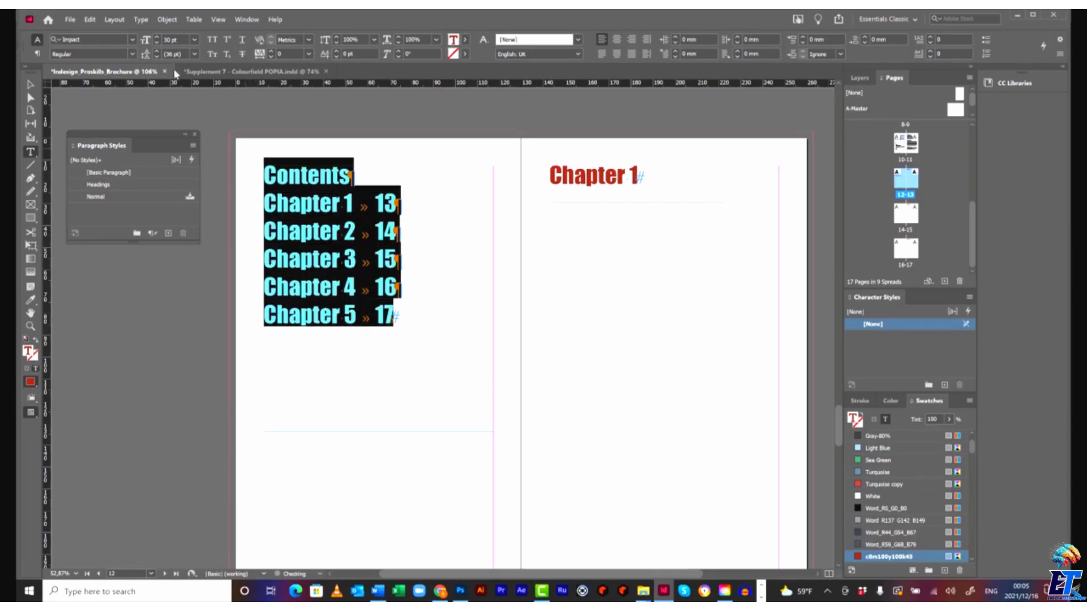
{"action": "left_click", "coordinate": [194, 39]}
{"action": "left_click", "coordinate": [181, 147]}
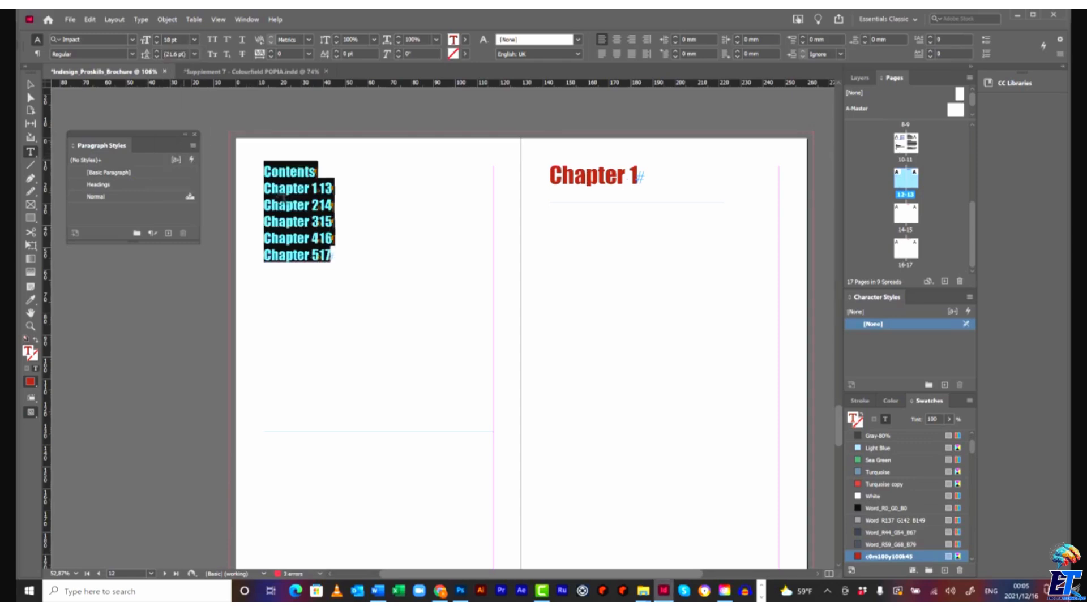
- Add a left-justified tab stop at about 96 mm to the five chapter entries below the Contents title on page 12
{"action": "left_click", "coordinate": [362, 244]}
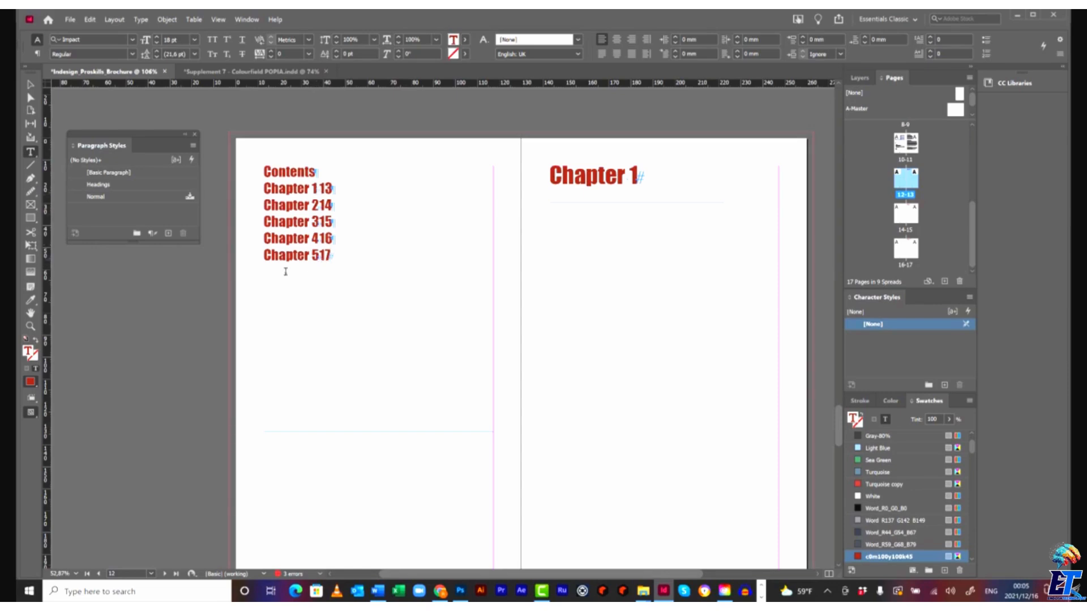
{"action": "key", "text": "z"}
{"action": "left_click", "coordinate": [375, 282]}
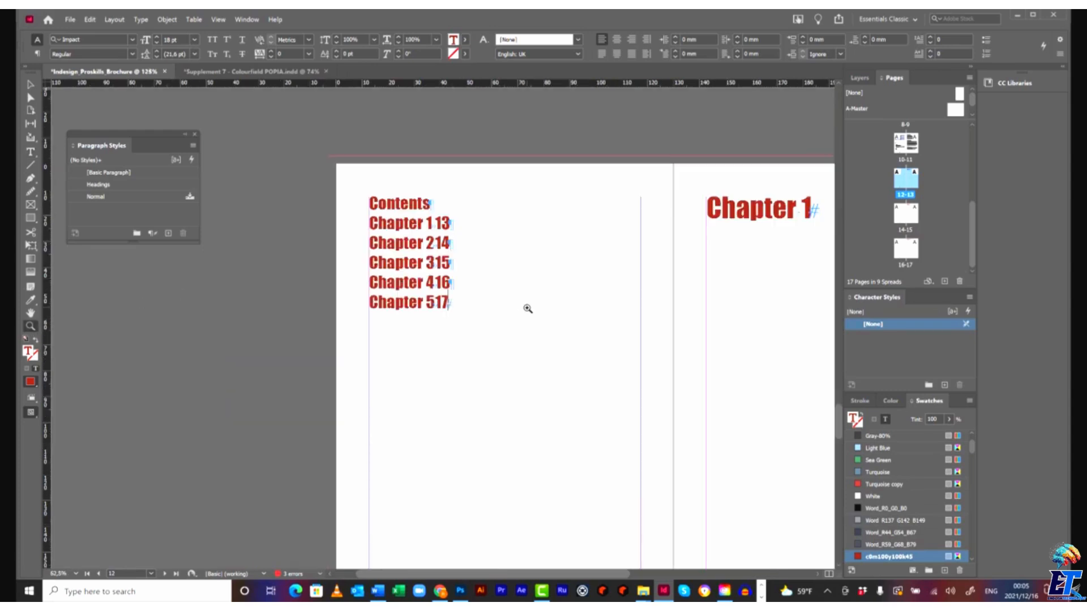
{"action": "left_click", "coordinate": [527, 309]}
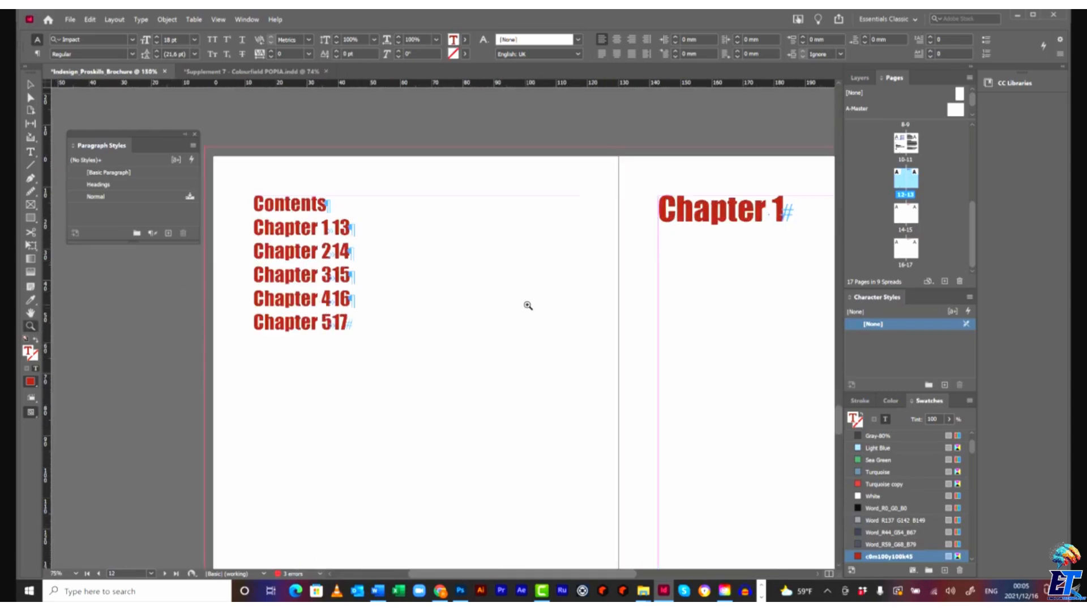
{"action": "left_click", "coordinate": [31, 151]}
{"action": "left_click_drag", "start_coordinate": [386, 325], "coordinate": [255, 226]}
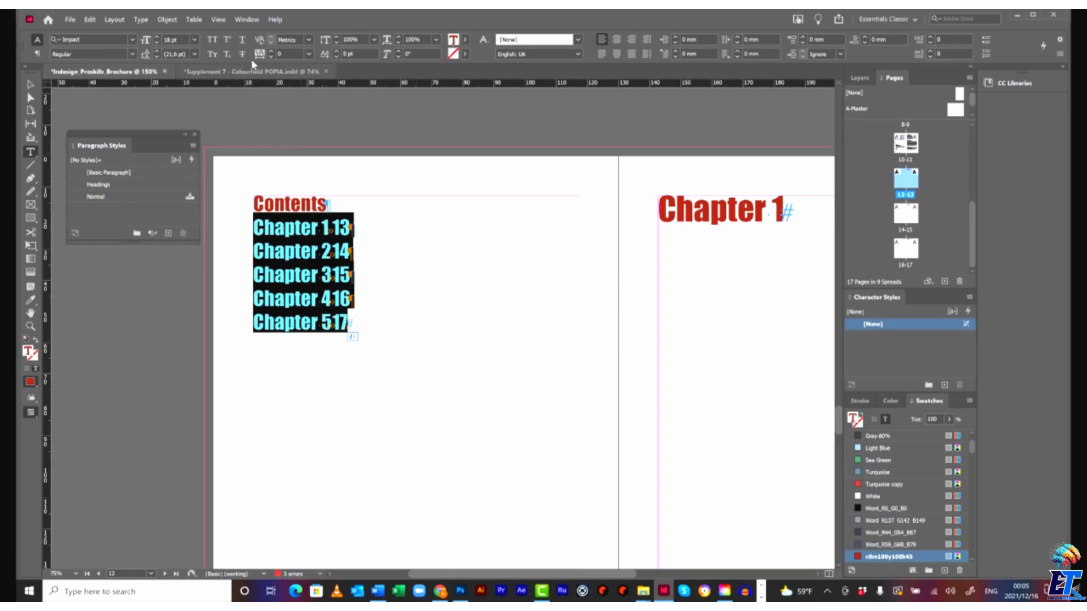
{"action": "left_click", "coordinate": [140, 20]}
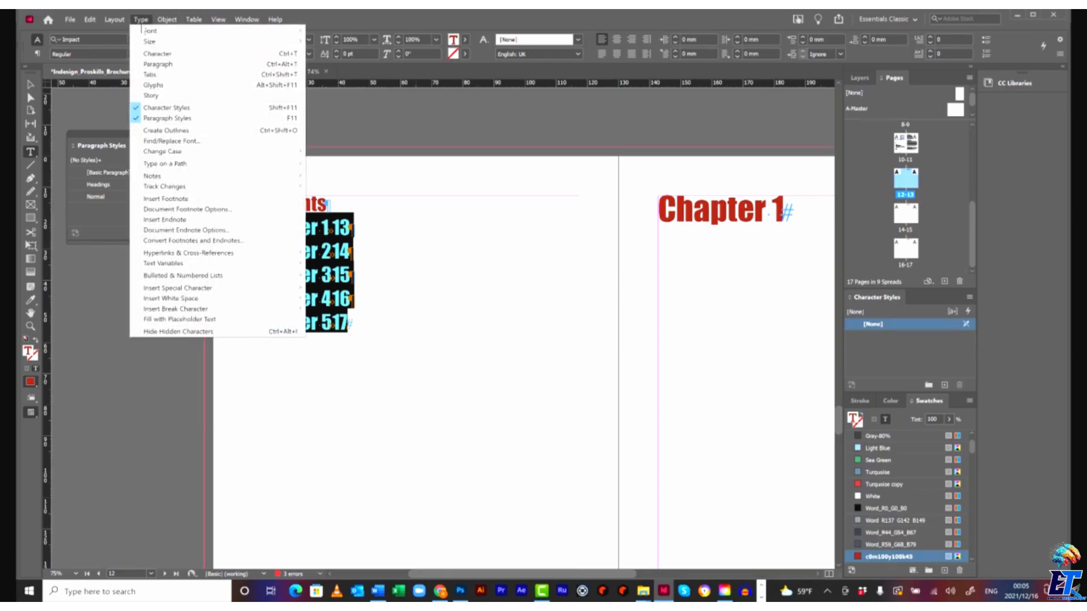
{"action": "left_click", "coordinate": [153, 75]}
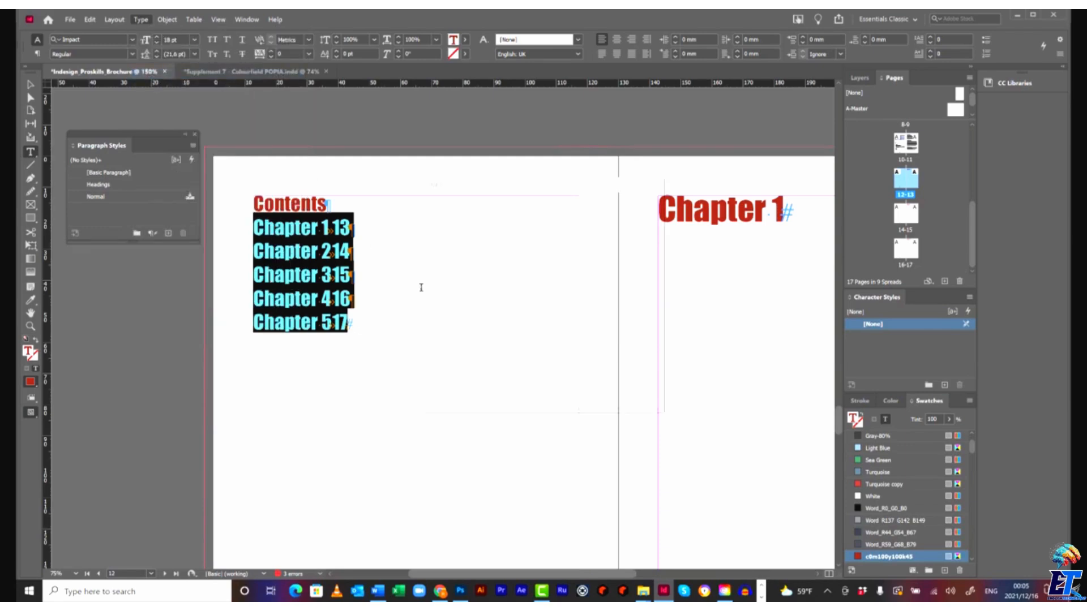
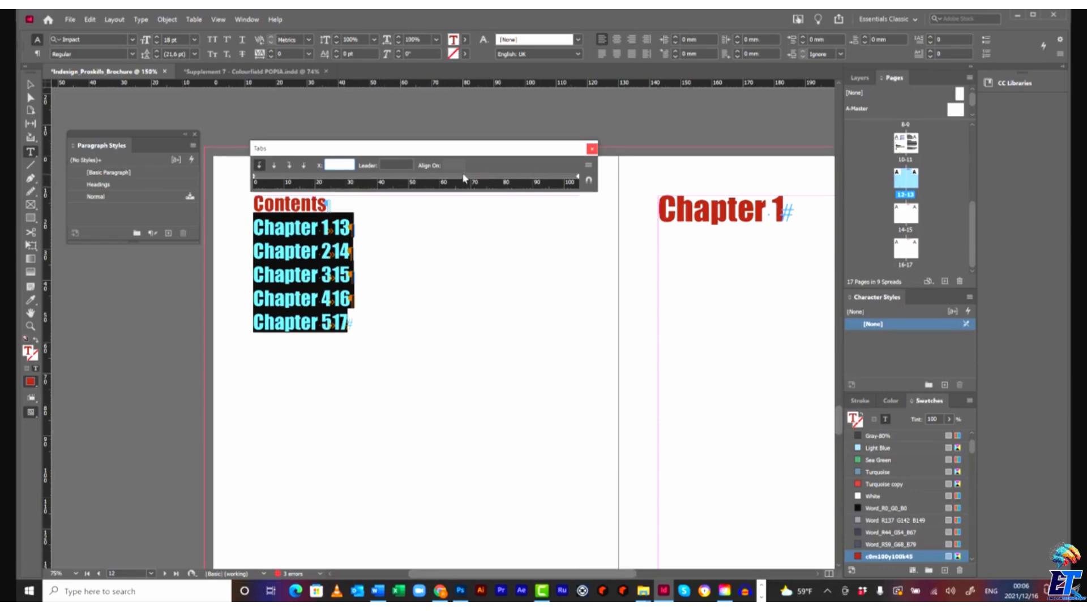
{"action": "left_click", "coordinate": [555, 178]}
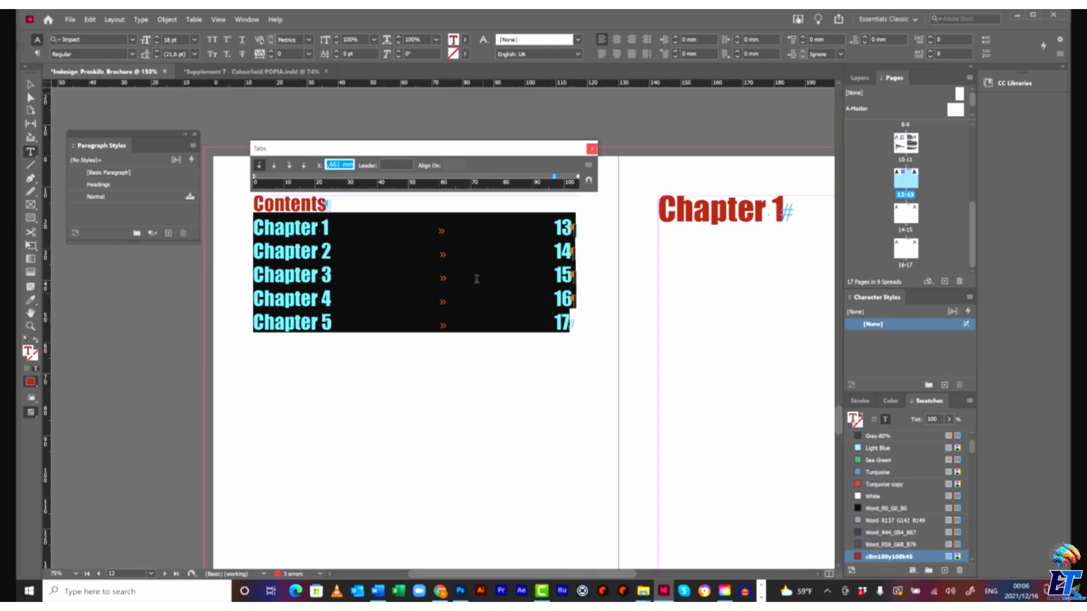
- Set a dot (.) as the tab leader between the chapter names and page numbers, and close the tab settings
{"action": "left_click", "coordinate": [400, 165]}
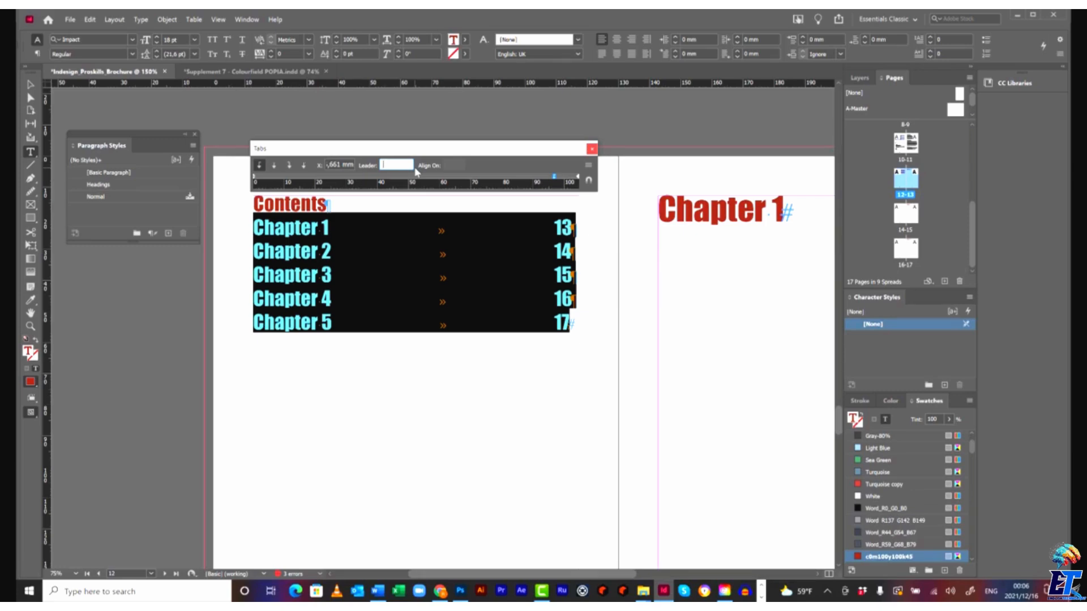
{"action": "type", "text": "."}
{"action": "key", "text": "Return"}
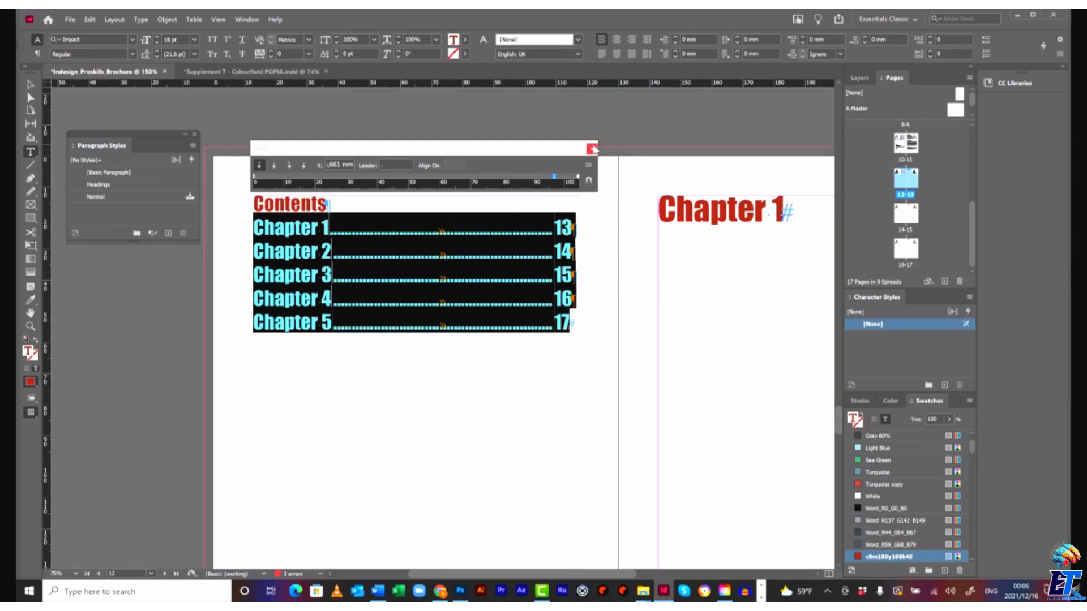
{"action": "left_click", "coordinate": [592, 148]}
{"action": "left_click", "coordinate": [589, 380]}
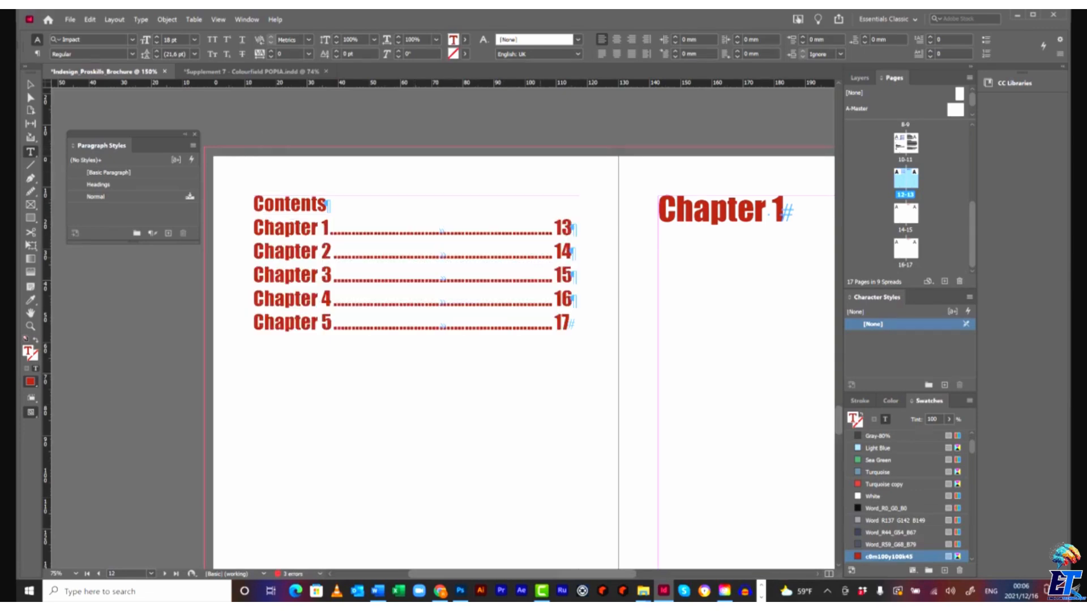
- Review the whole page 12–13 spread, checking the contents list and the Chapter 1 heading frame
{"action": "left_click", "coordinate": [30, 85]}
{"action": "left_click", "coordinate": [506, 357]}
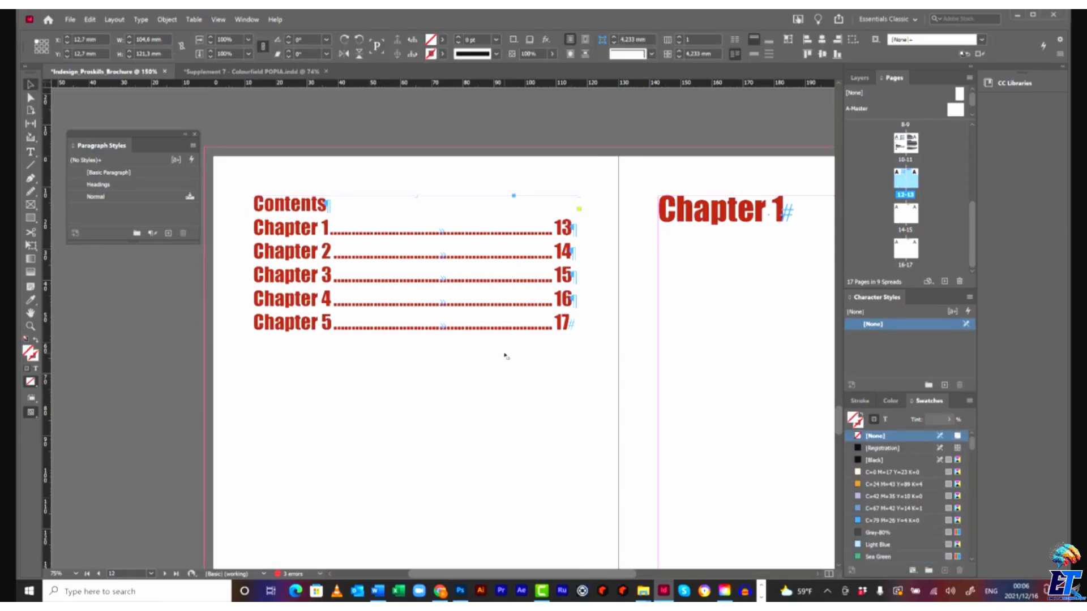
{"action": "key", "text": "ctrl+0"}
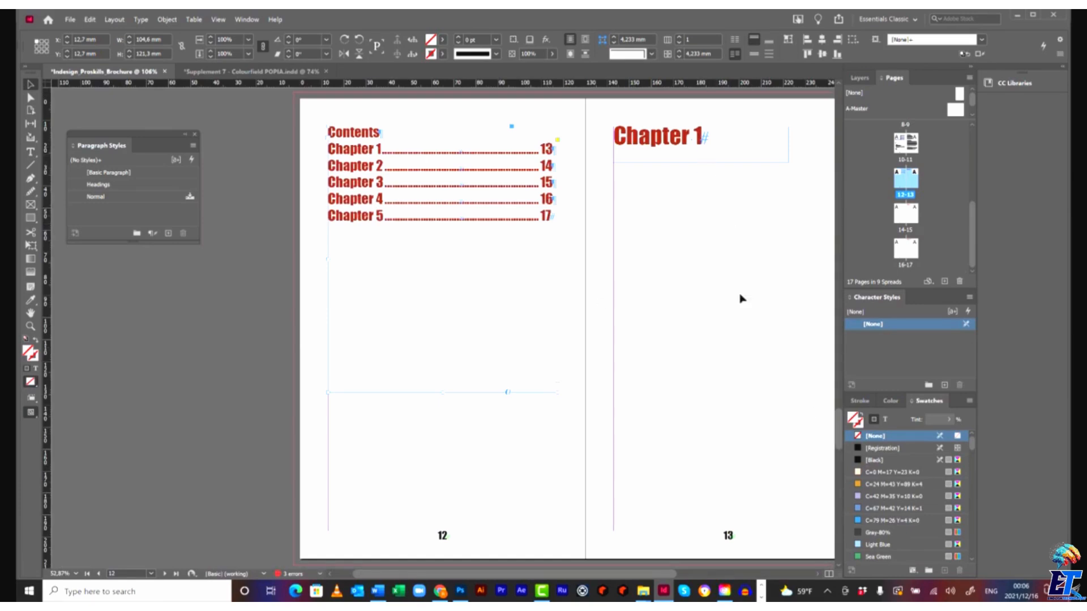
{"action": "left_click", "coordinate": [704, 141]}
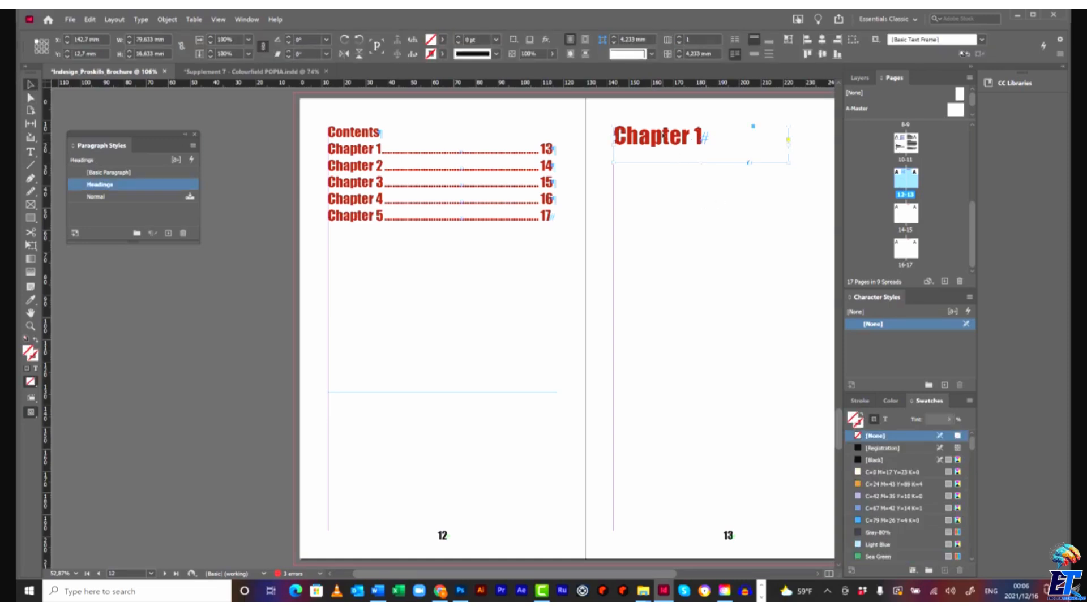
{"action": "scroll", "coordinate": [743, 232], "scroll_direction": "down", "scroll_amount": 8}
{"action": "scroll", "coordinate": [742, 234], "scroll_direction": "up", "scroll_amount": 9}
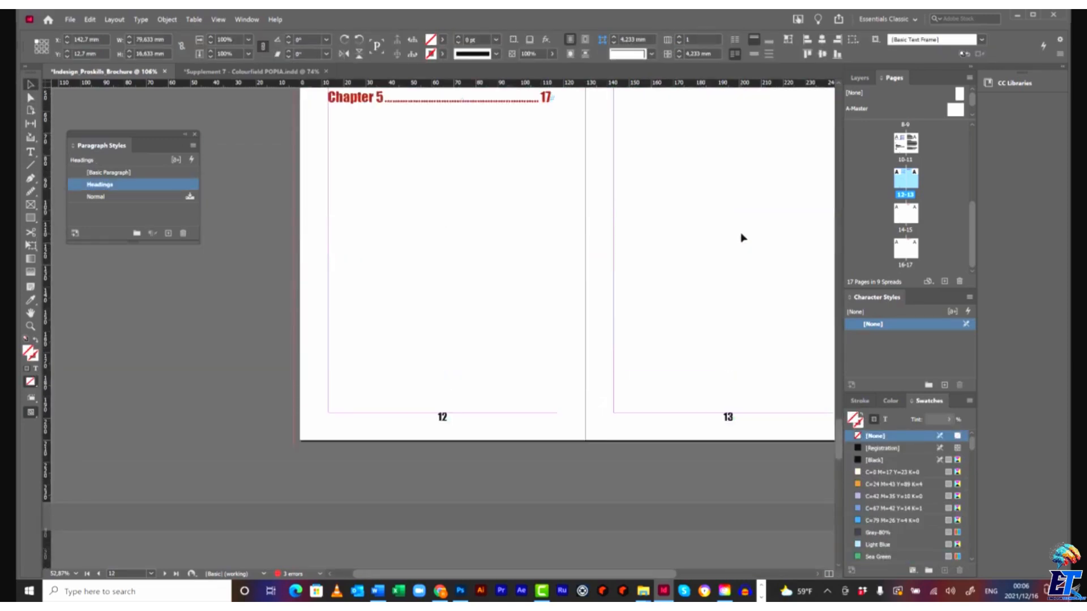